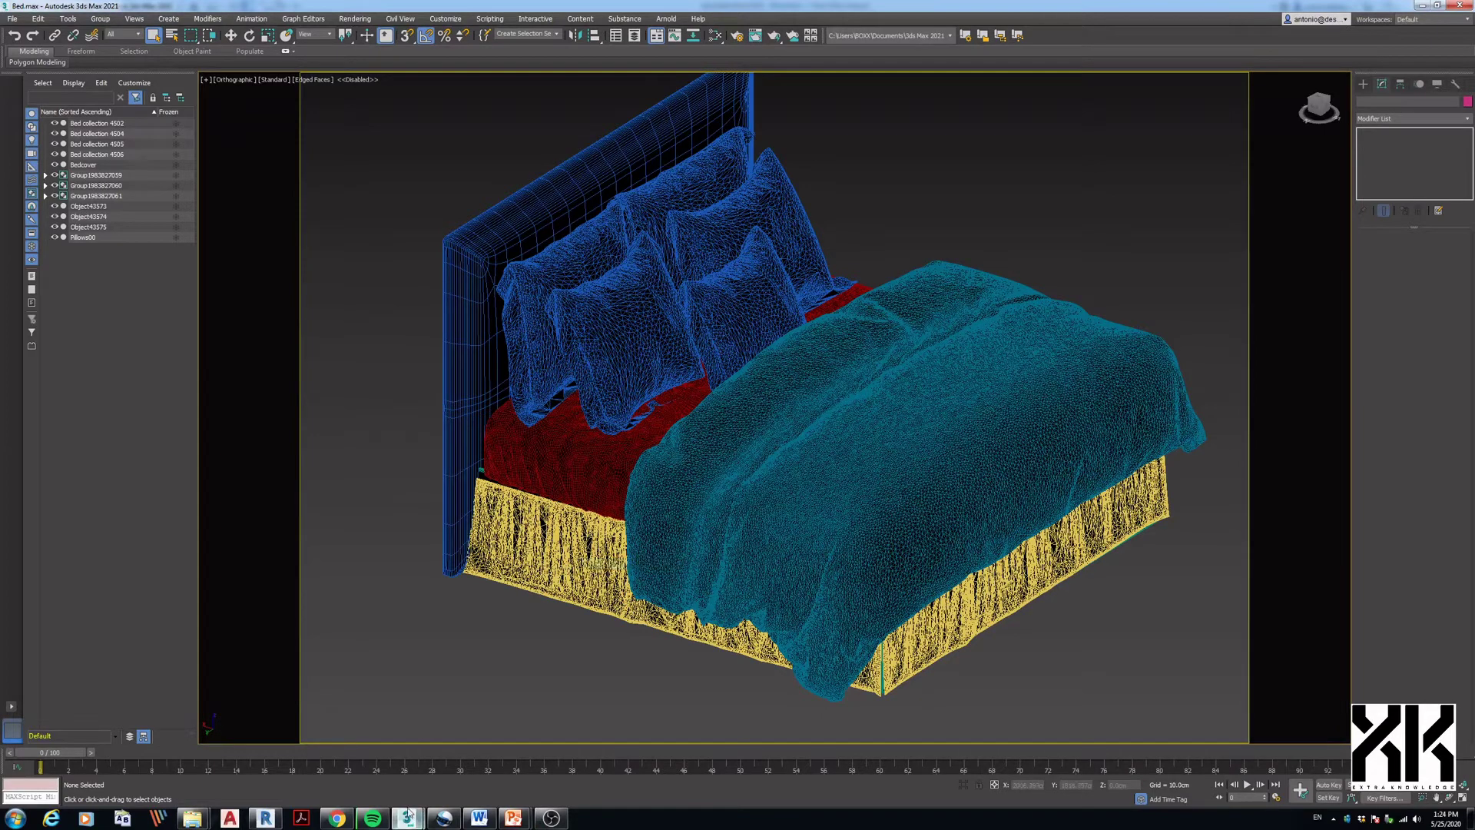
- Review the side table with lamp and bed models in 3ds Max and the Ground floor plan in Revit
{"action": "mouse_move", "coordinate": [408, 819]}
{"action": "left_click", "coordinate": [338, 749]}
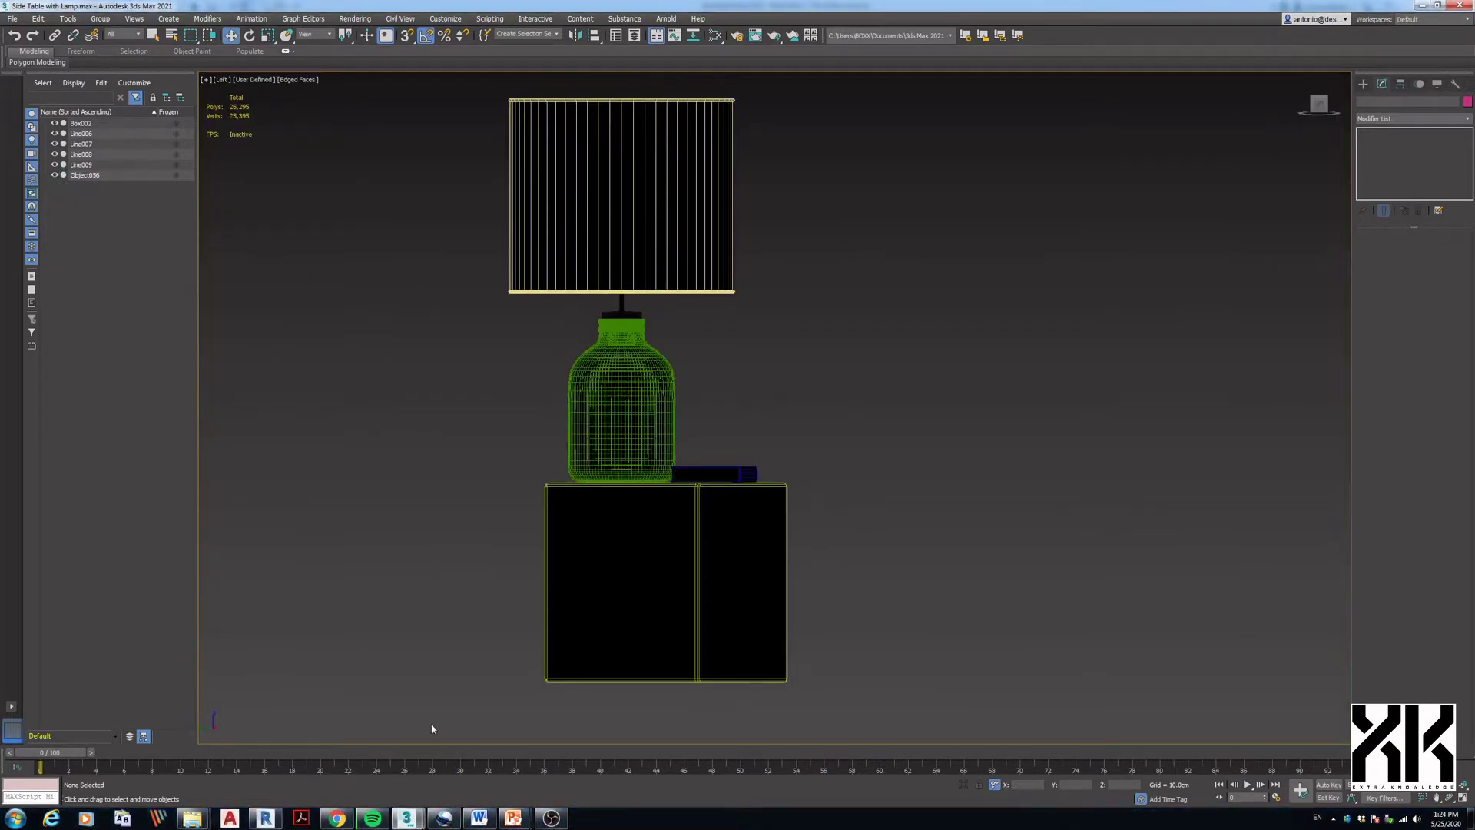
{"action": "left_click", "coordinate": [269, 819]}
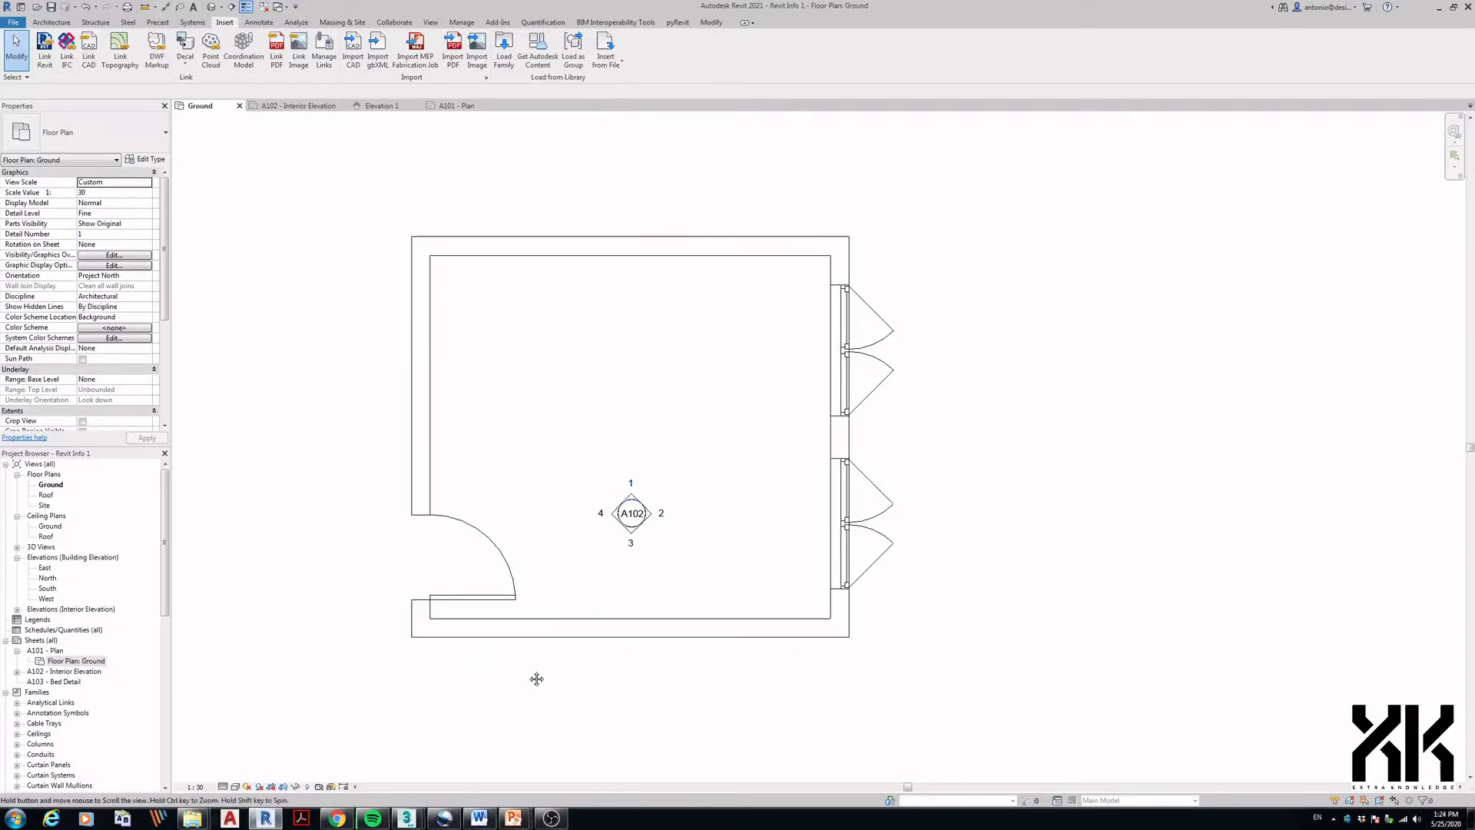
{"action": "scroll", "coordinate": [584, 432], "scroll_direction": "up", "scroll_amount": 1}
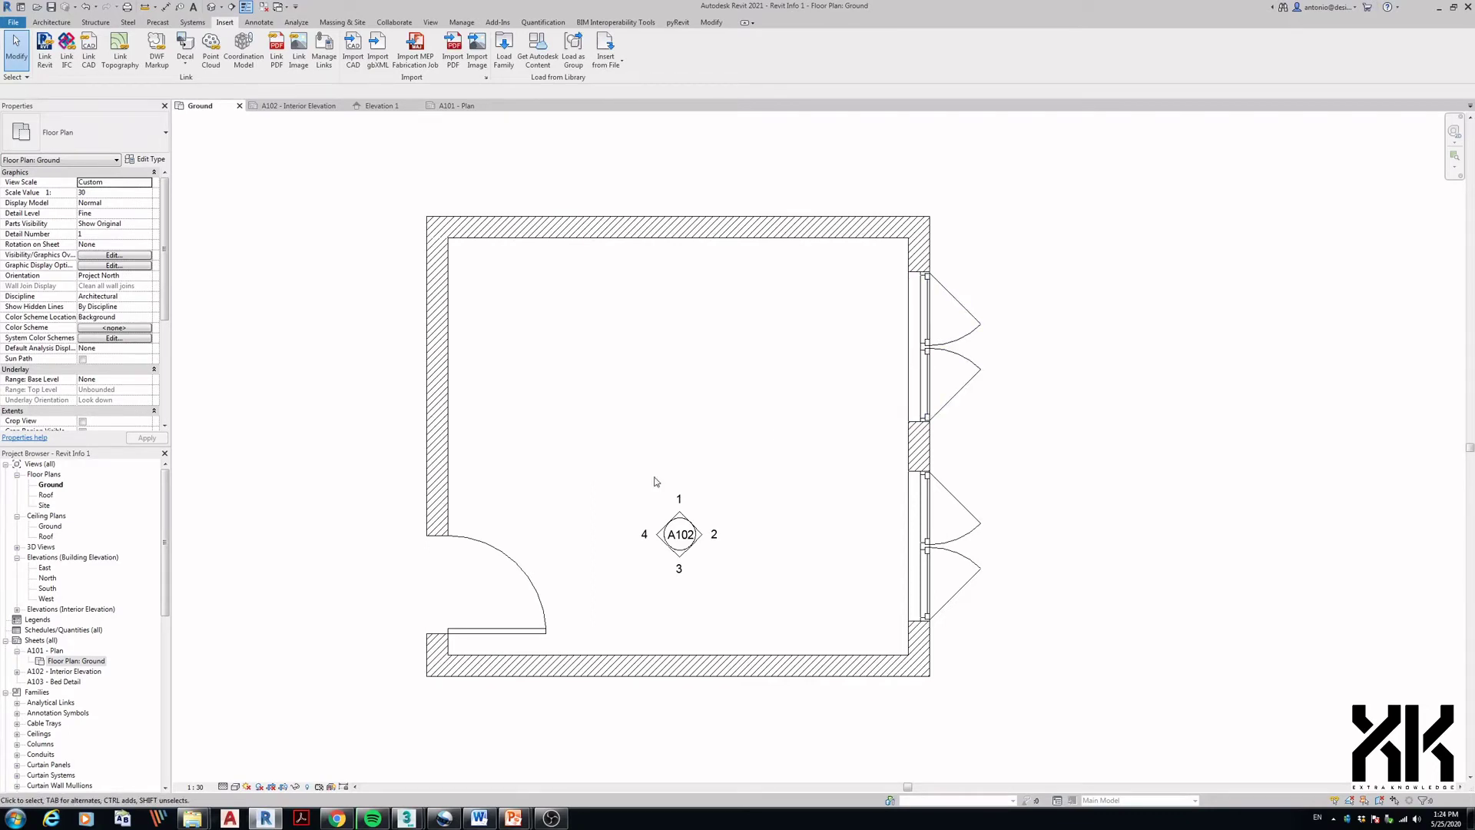
{"action": "mouse_move", "coordinate": [408, 822]}
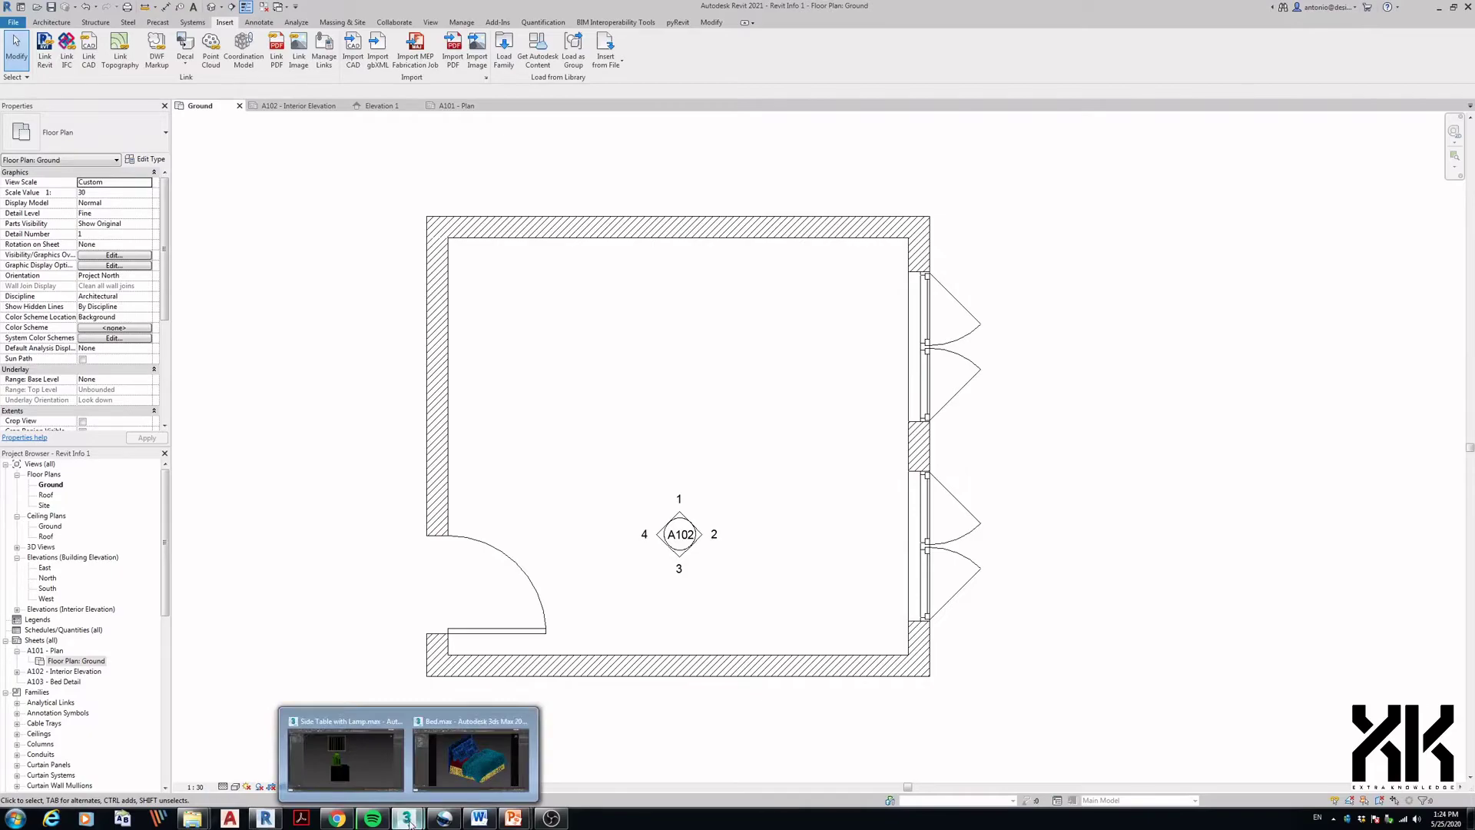
{"action": "left_click", "coordinate": [388, 769]}
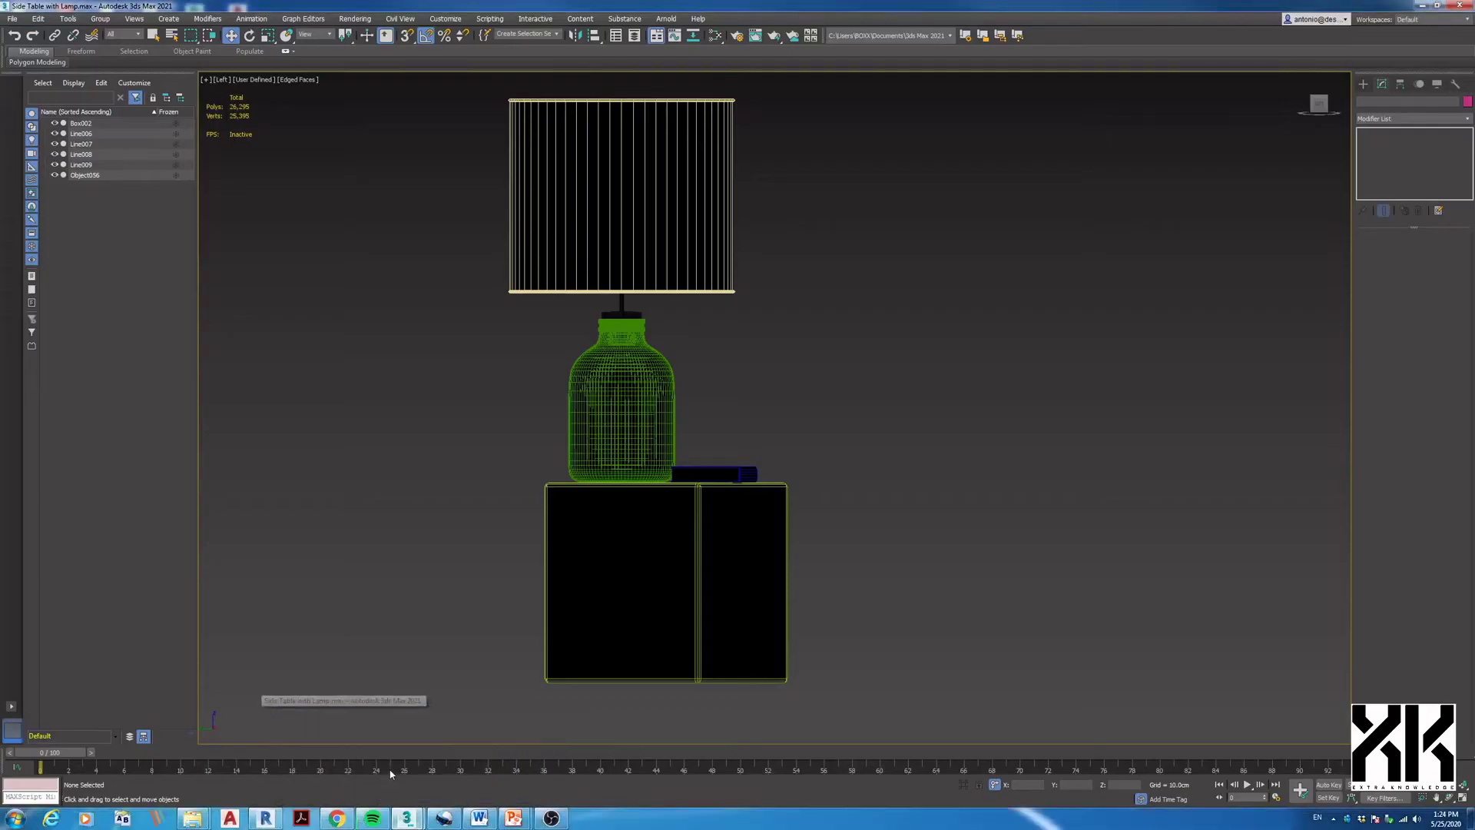
{"action": "mouse_move", "coordinate": [404, 821]}
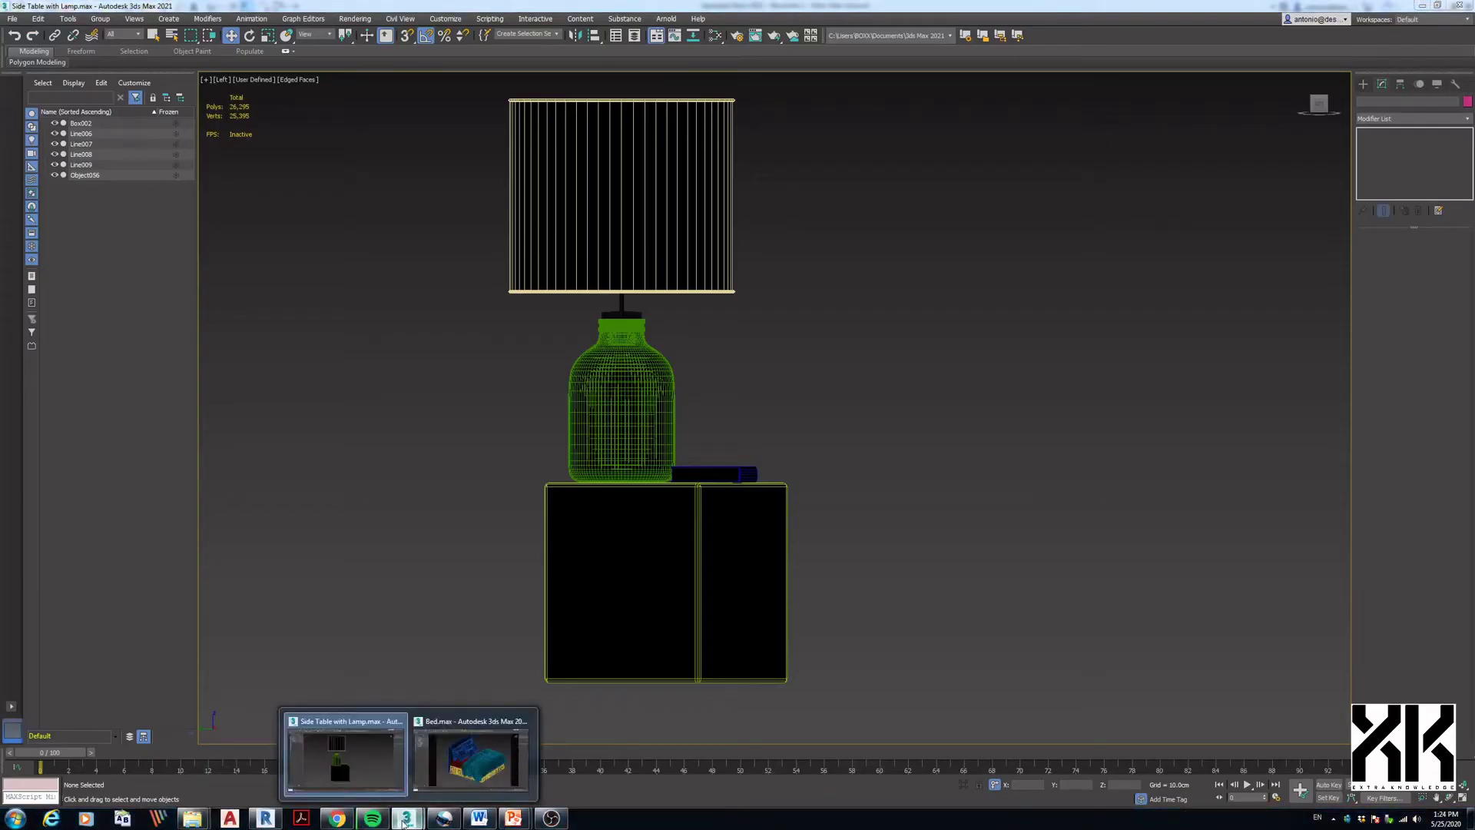
{"action": "left_click", "coordinate": [497, 760]}
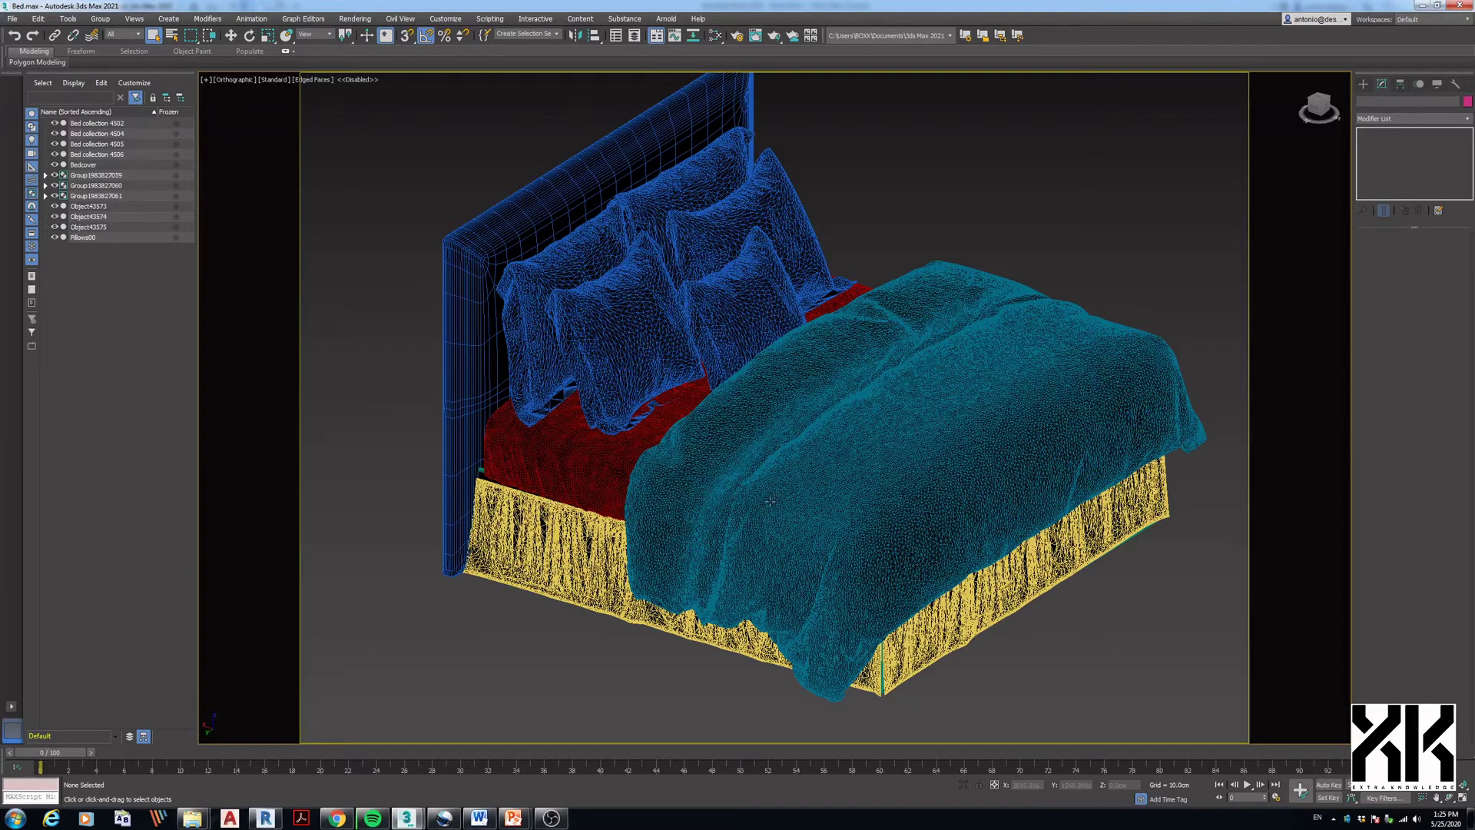
{"action": "middle_click_drag", "start_coordinate": [771, 494], "coordinate": [739, 536]}
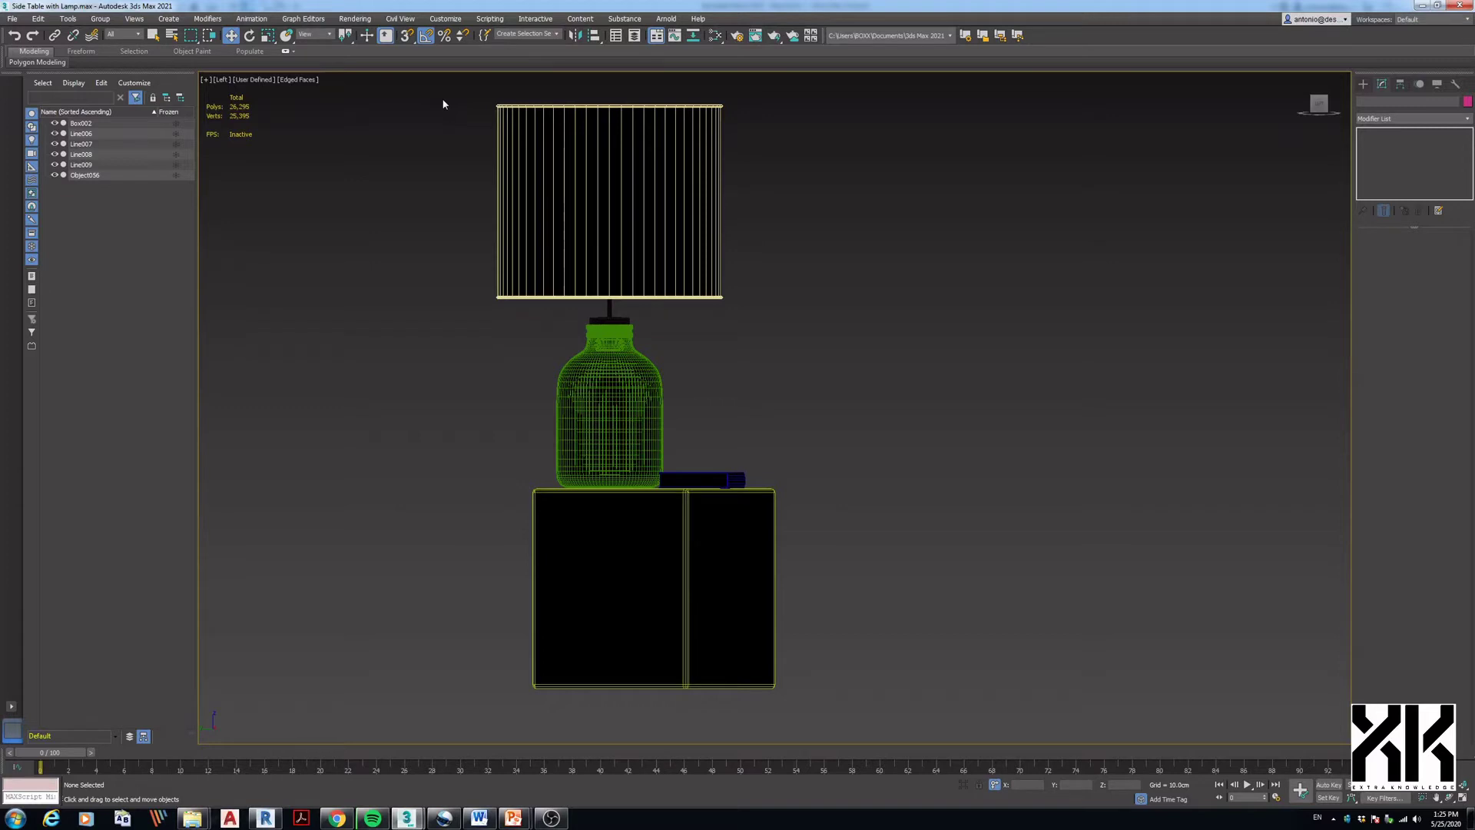
- Hide the viewport statistics and save a selected-objects export of the whole side table and lamp as the AutoCAD DXF file "Side Table with Lampshades"
{"action": "key", "text": "7"}
{"action": "left_click_drag", "start_coordinate": [444, 90], "coordinate": [847, 733]}
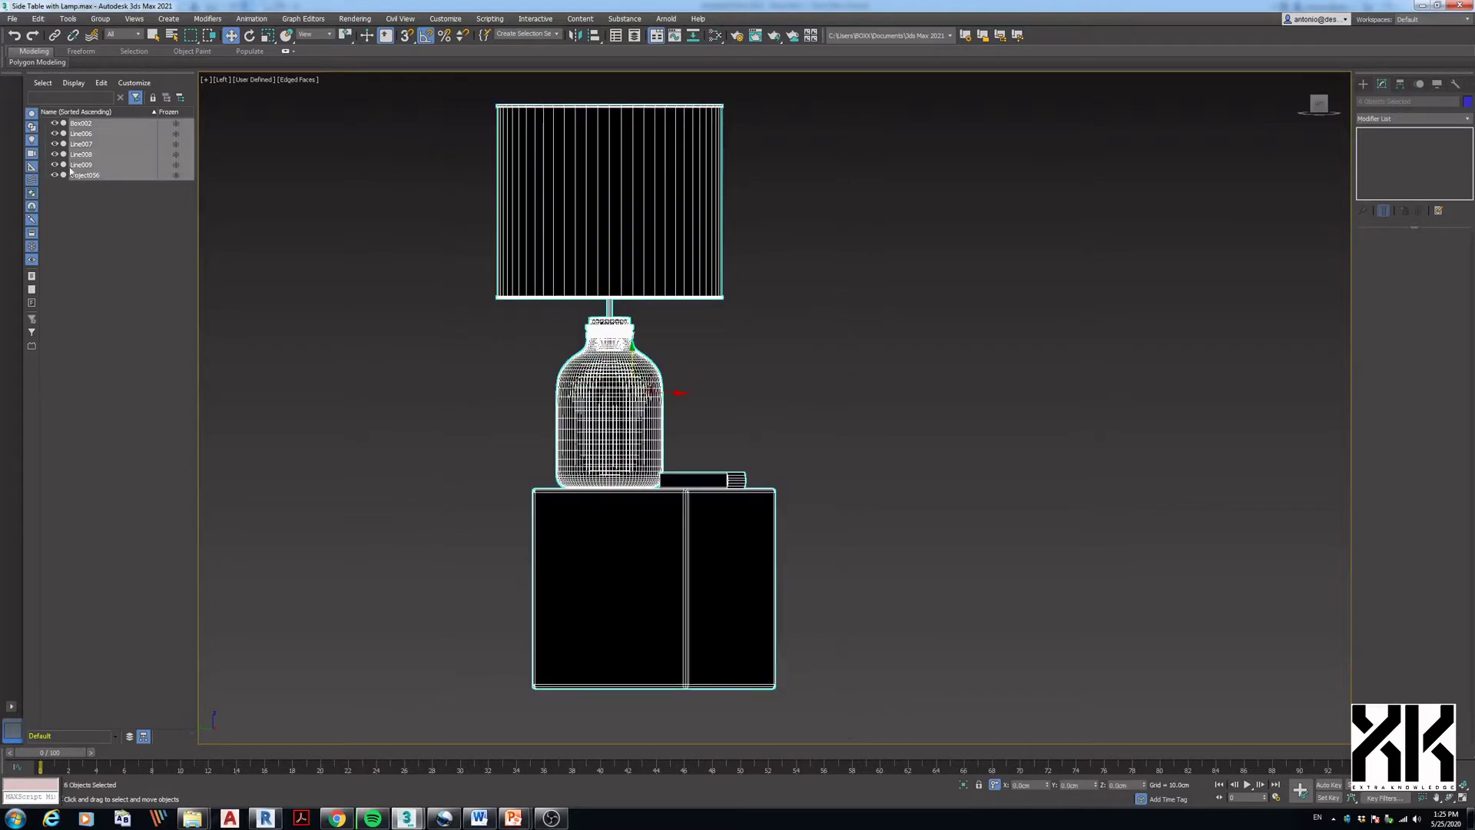
{"action": "left_click", "coordinate": [12, 18]}
{"action": "mouse_move", "coordinate": [40, 190]}
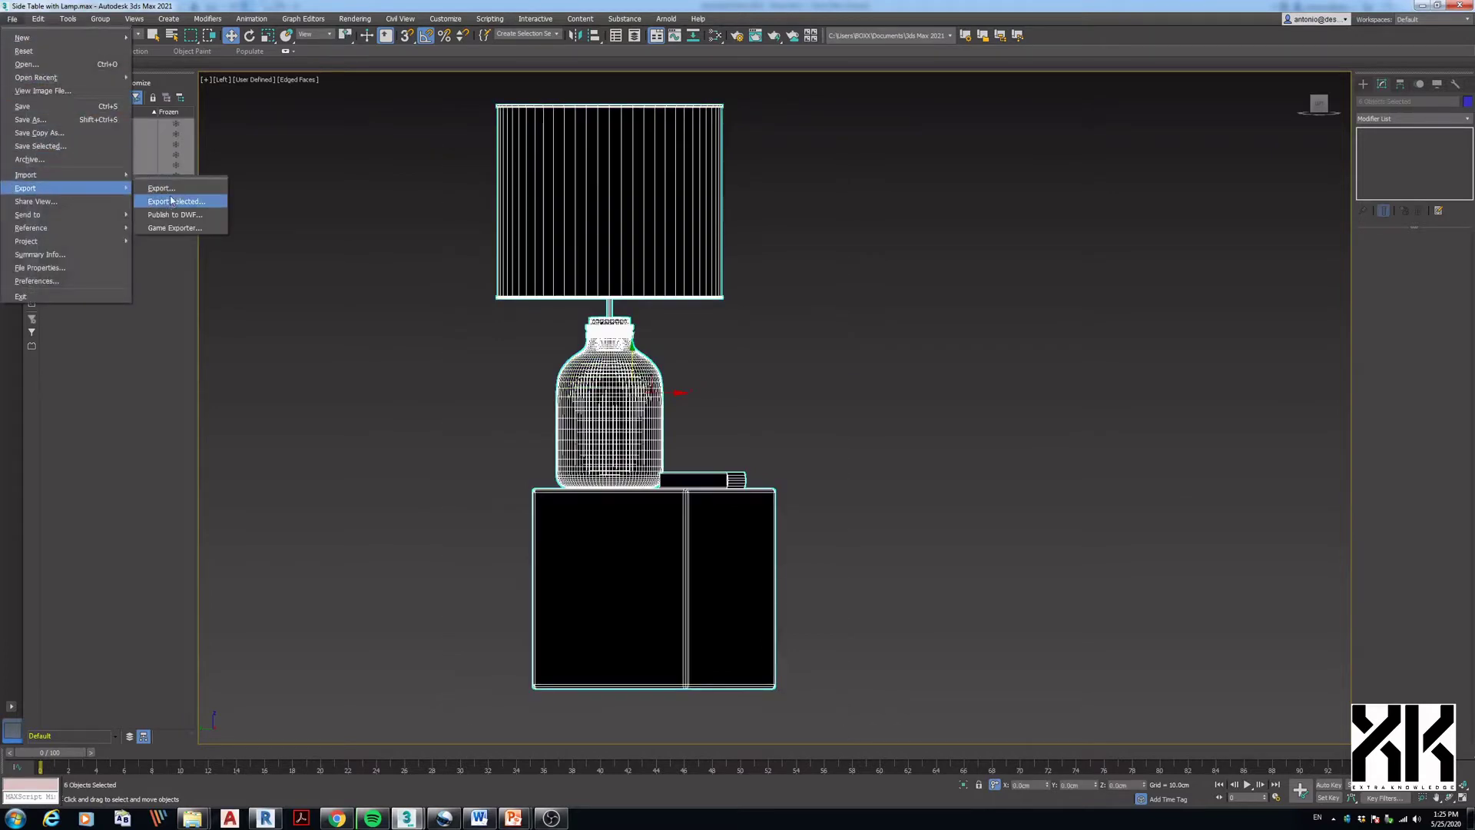
{"action": "left_click", "coordinate": [175, 202]}
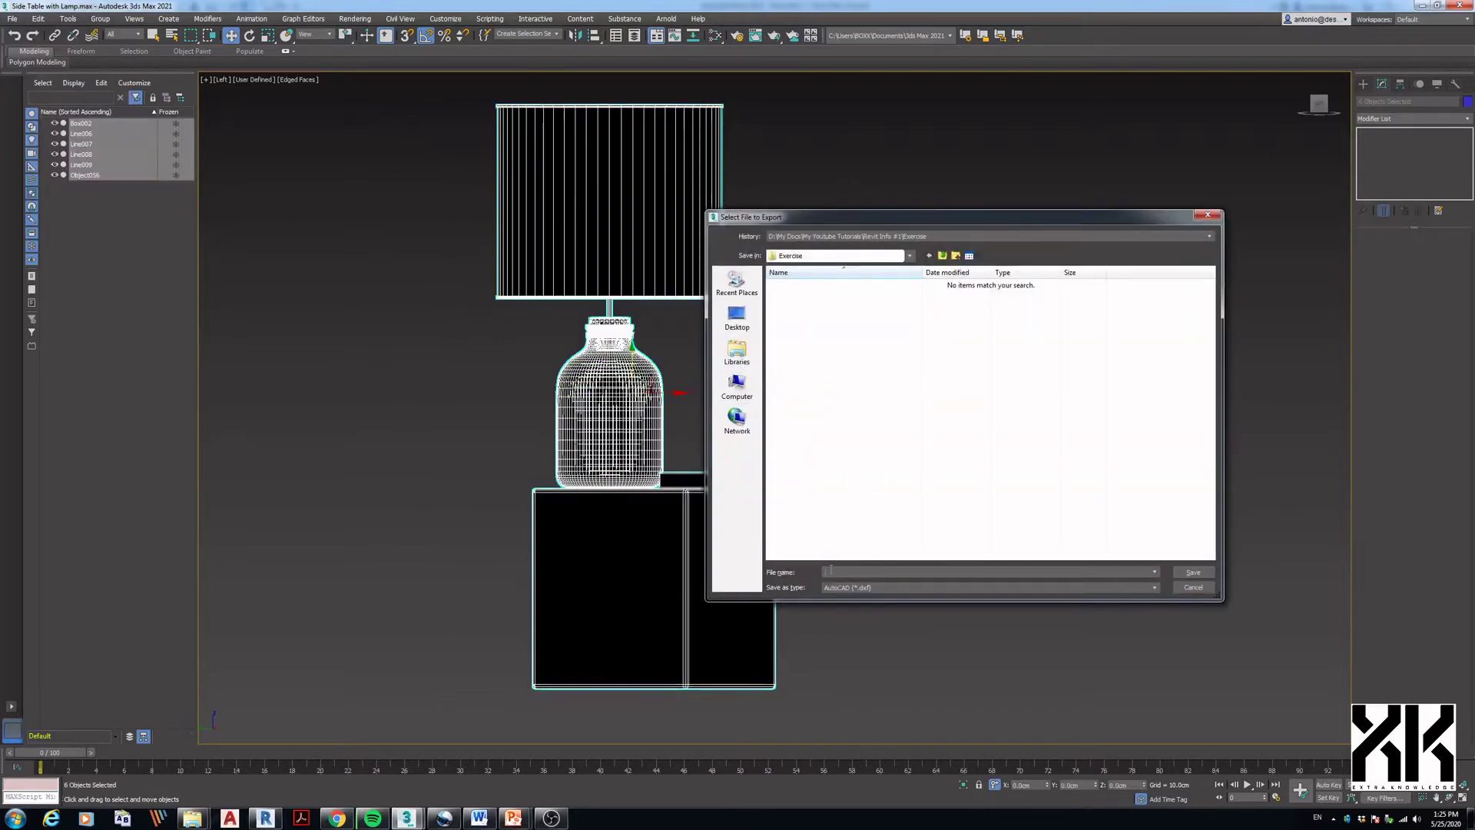
{"action": "type", "text": "Side Table with Lampshades"}
{"action": "left_click", "coordinate": [1194, 571]}
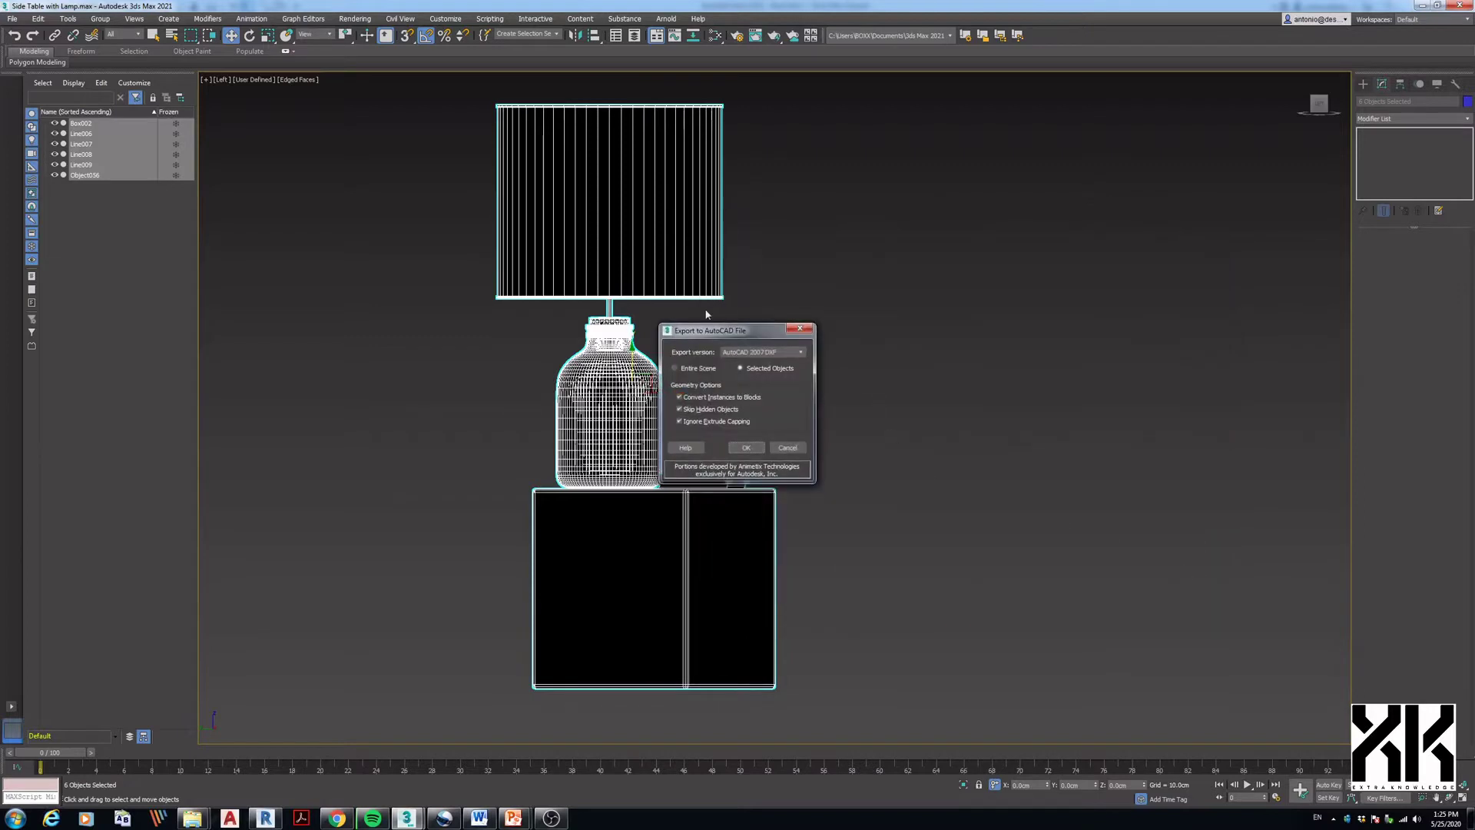
- Run the export of the selected objects with AutoCAD 2007 DXF as the export version, accepting that the oversized object is skipped
{"action": "left_click", "coordinate": [793, 352]}
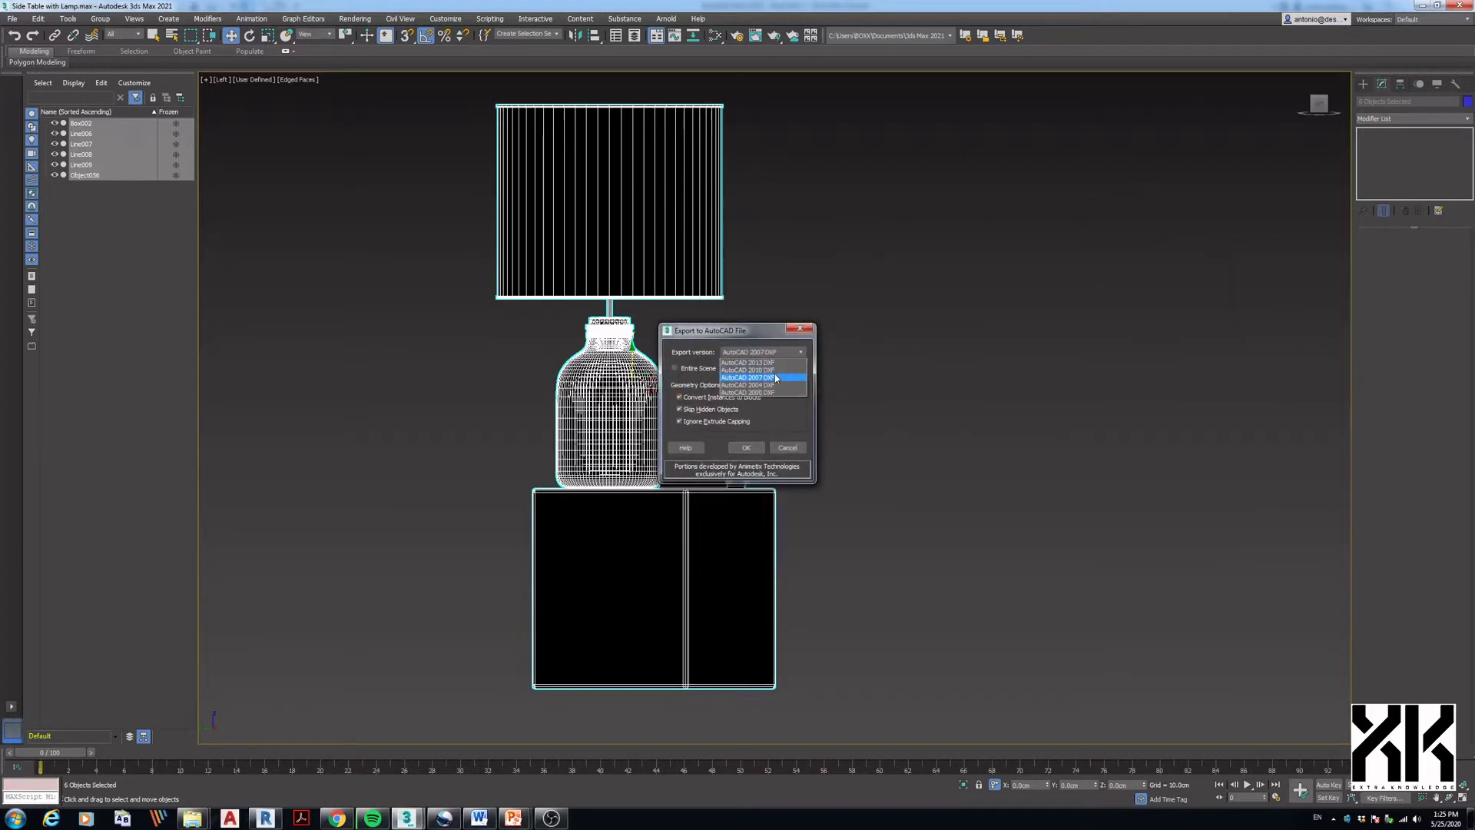
{"action": "left_click", "coordinate": [776, 377]}
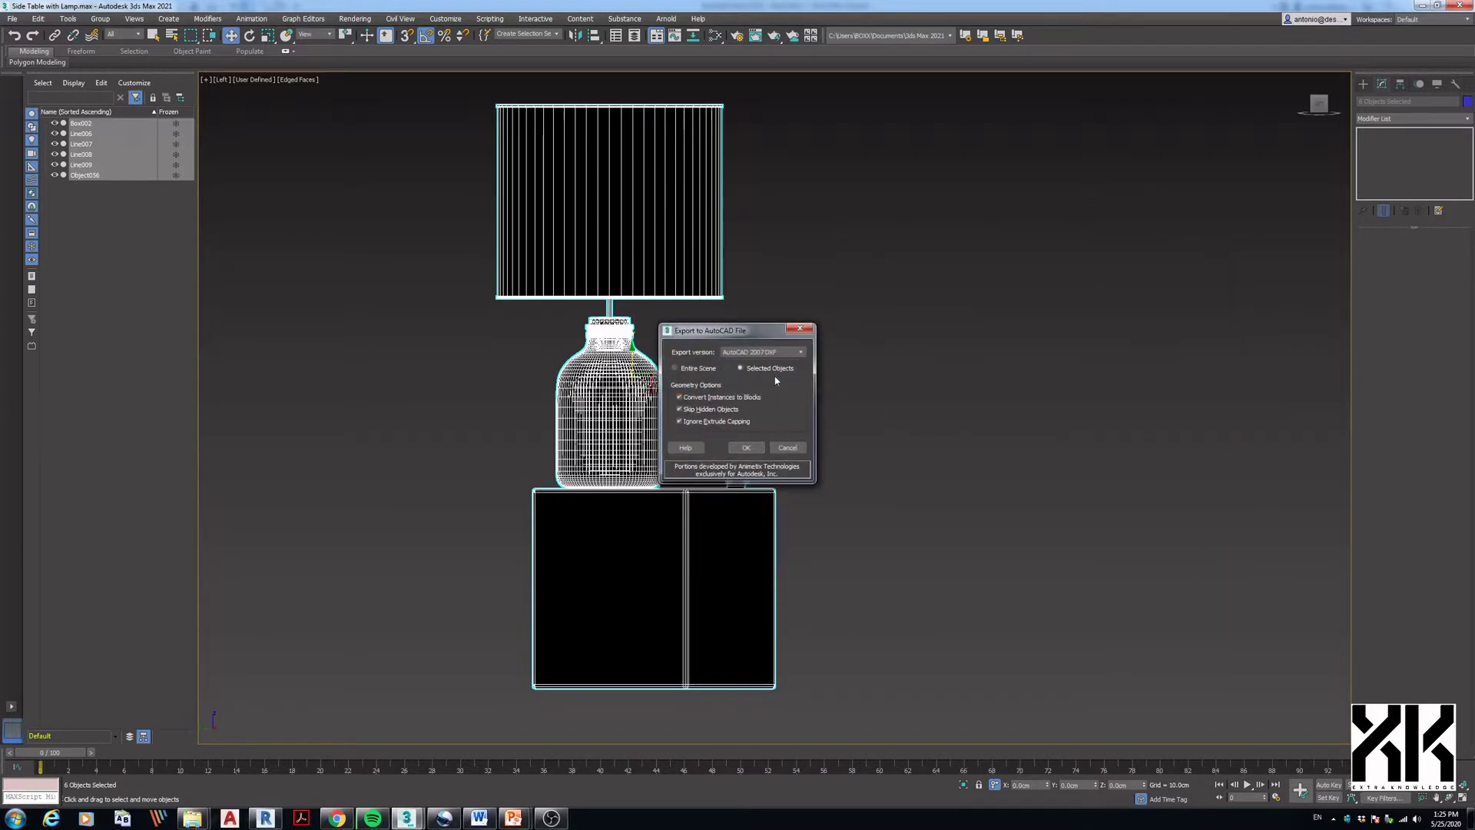
{"action": "left_click", "coordinate": [746, 448]}
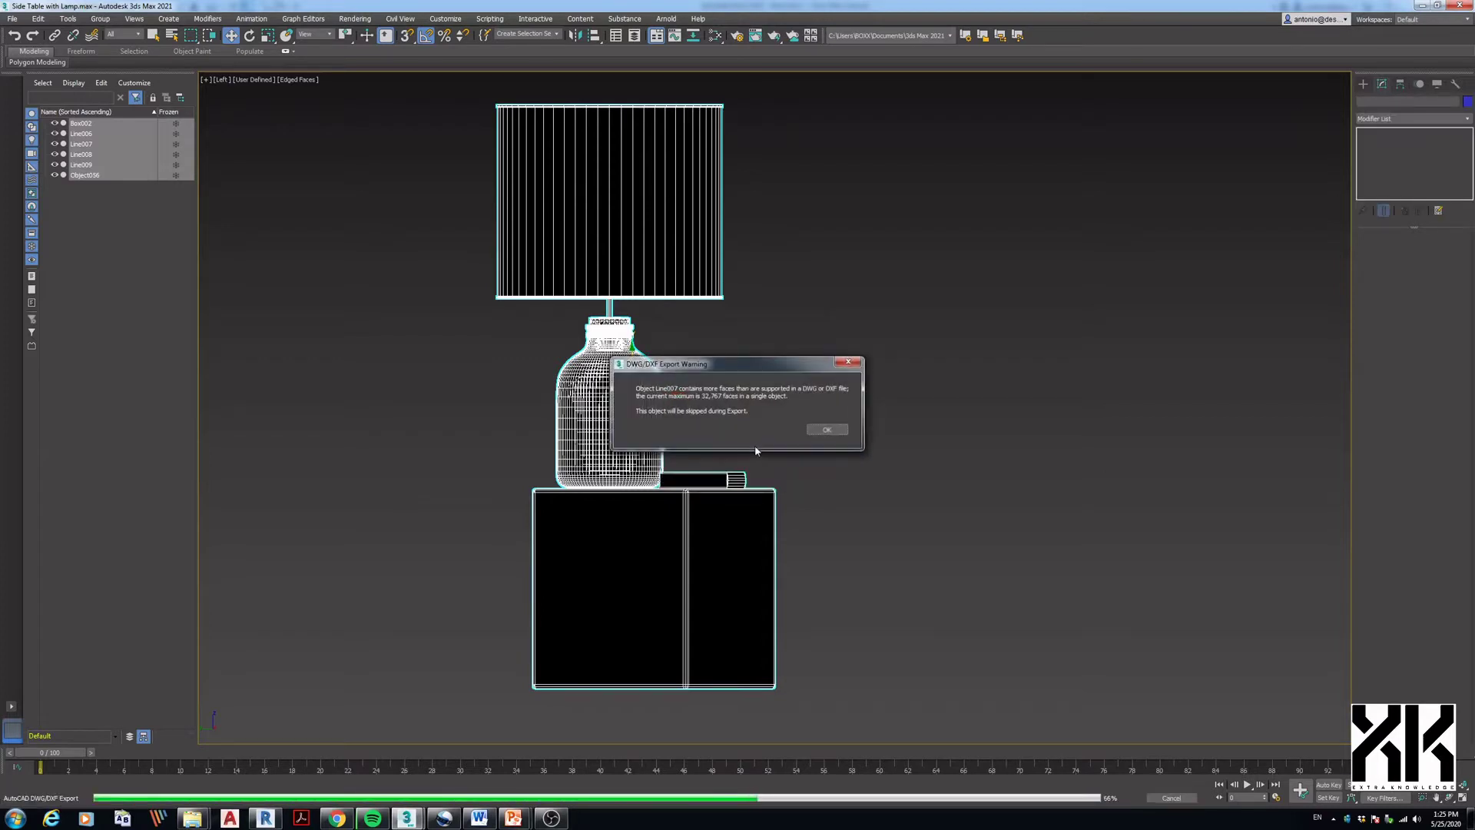
{"action": "left_click_drag", "start_coordinate": [739, 371], "coordinate": [888, 342]}
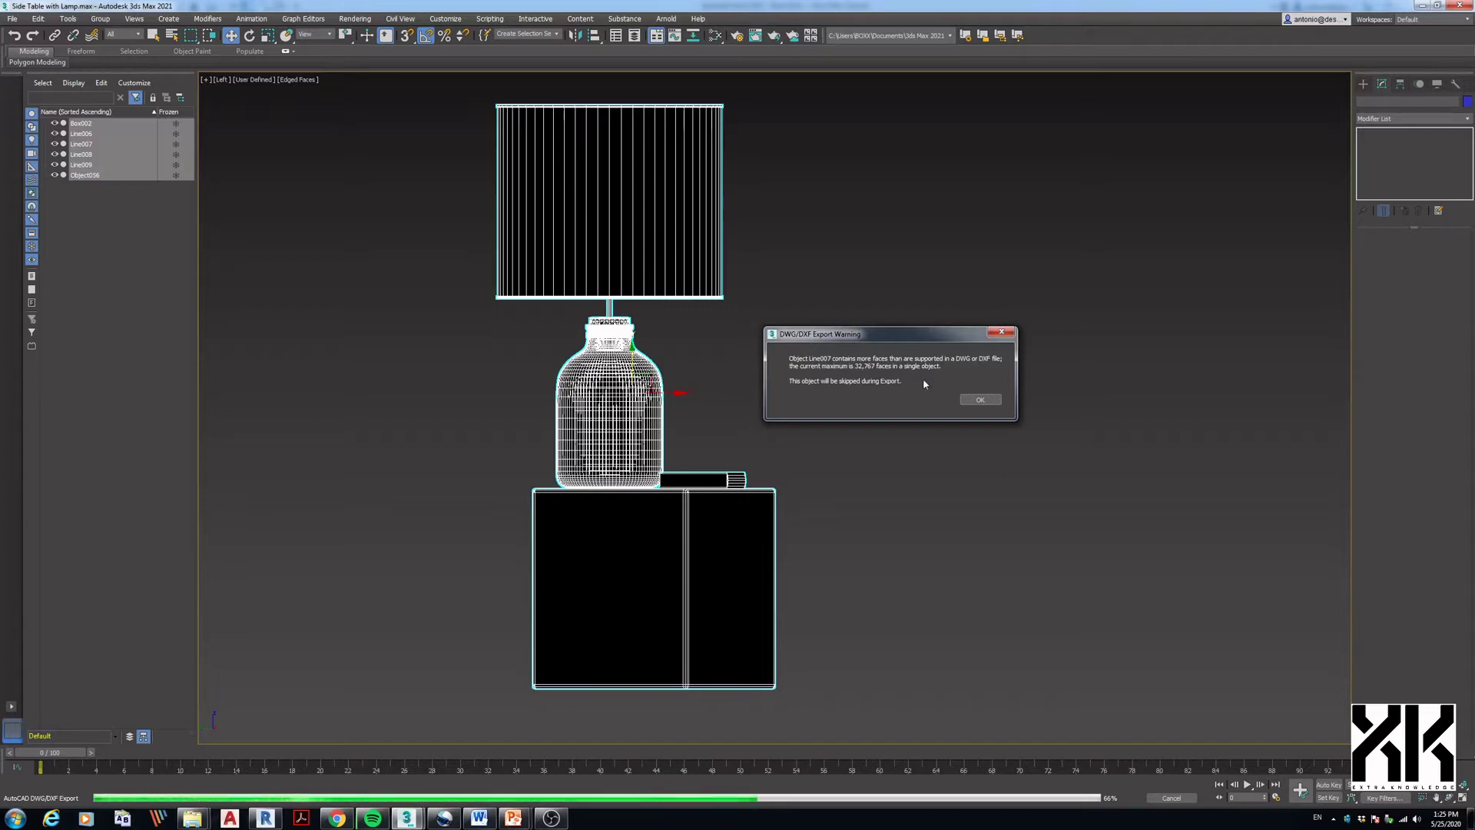
{"action": "left_click", "coordinate": [977, 400]}
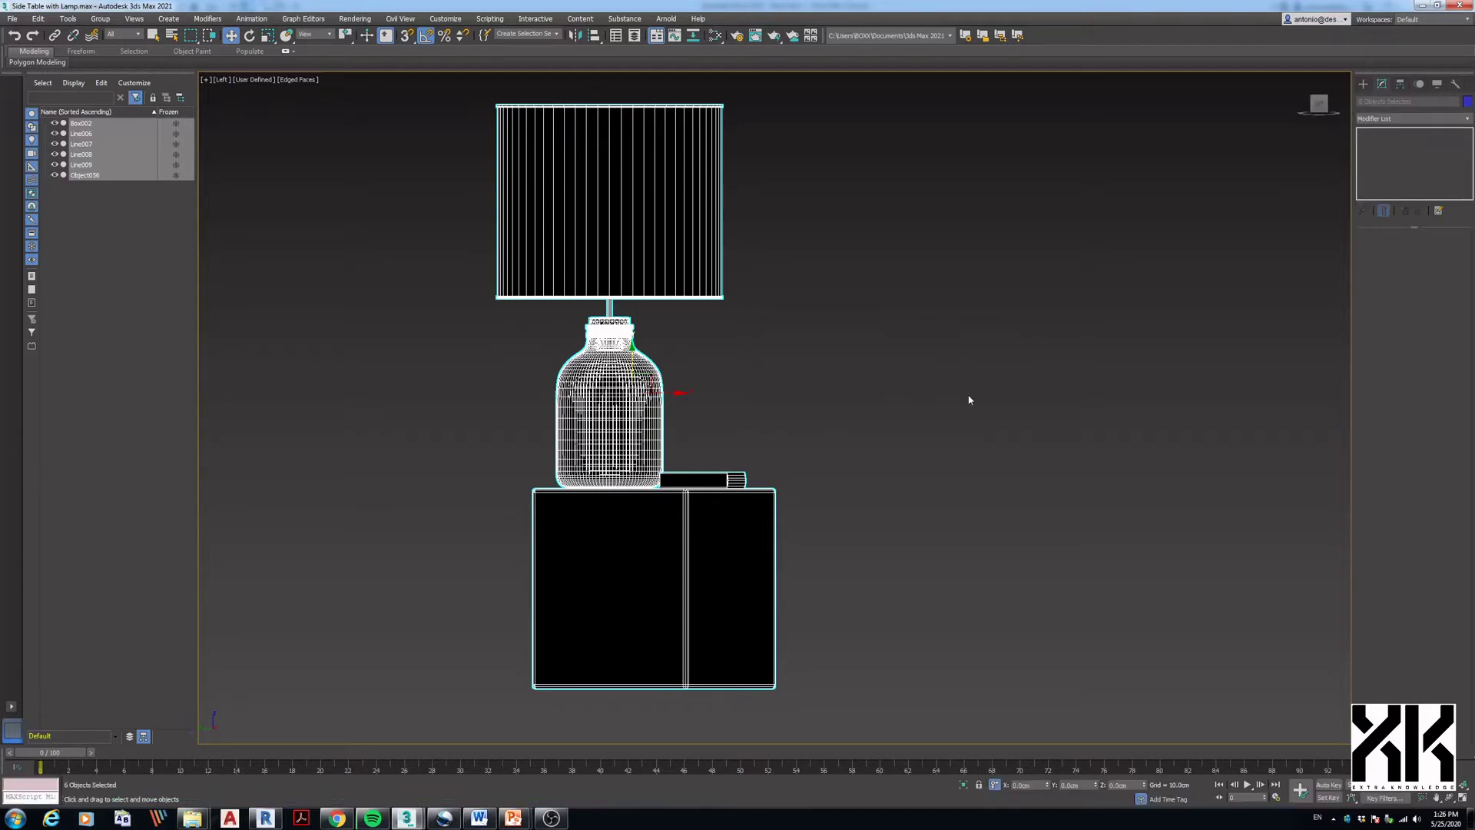
- Add a ProOptimizer modifier to the green bottle-shaped lamp base and calculate its optimization
{"action": "left_click", "coordinate": [813, 389]}
{"action": "left_click", "coordinate": [607, 415]}
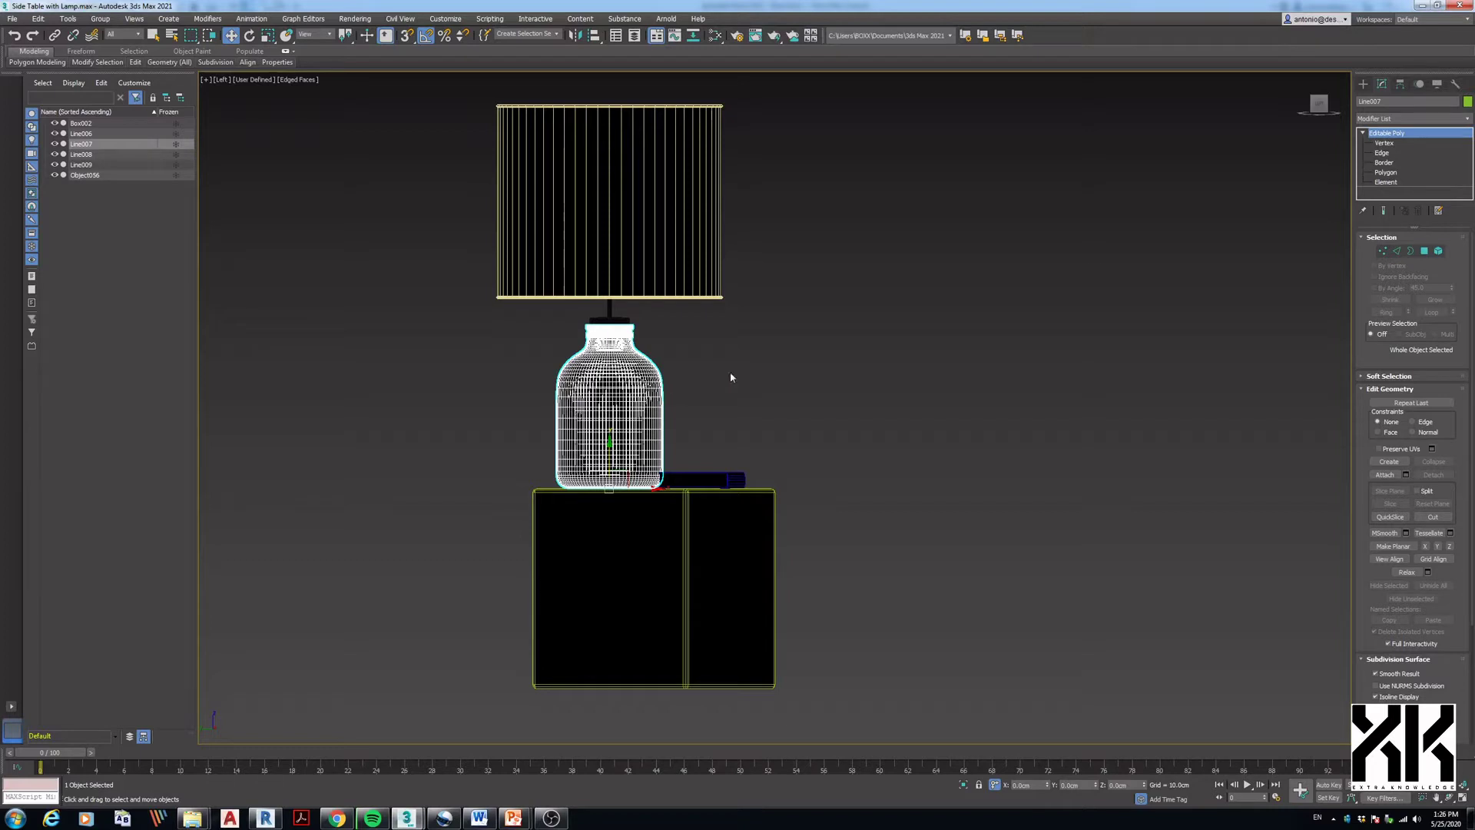
{"action": "left_click", "coordinate": [1402, 120]}
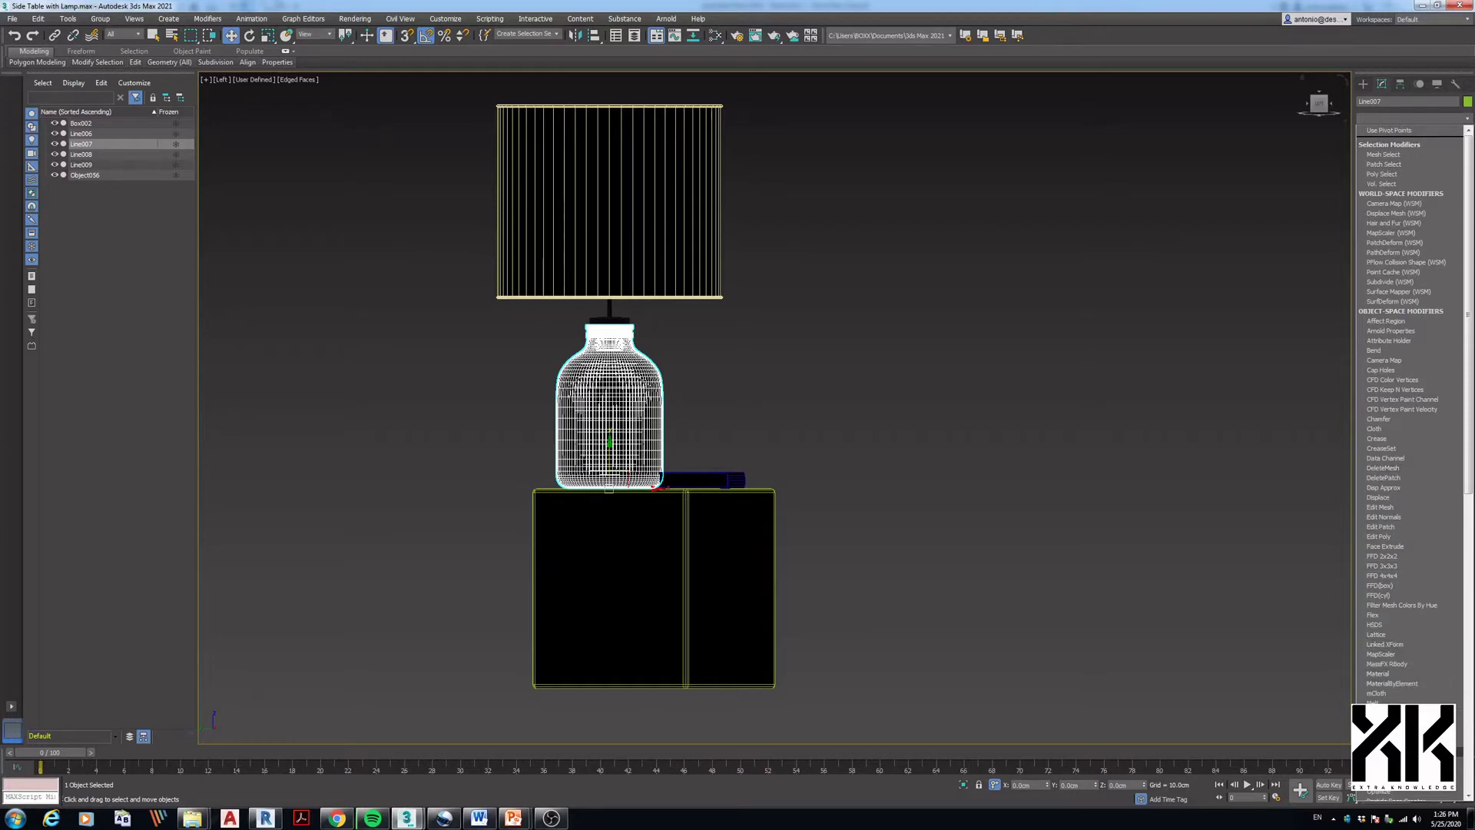
{"action": "scroll", "coordinate": [1388, 375], "scroll_direction": "down", "scroll_amount": 10}
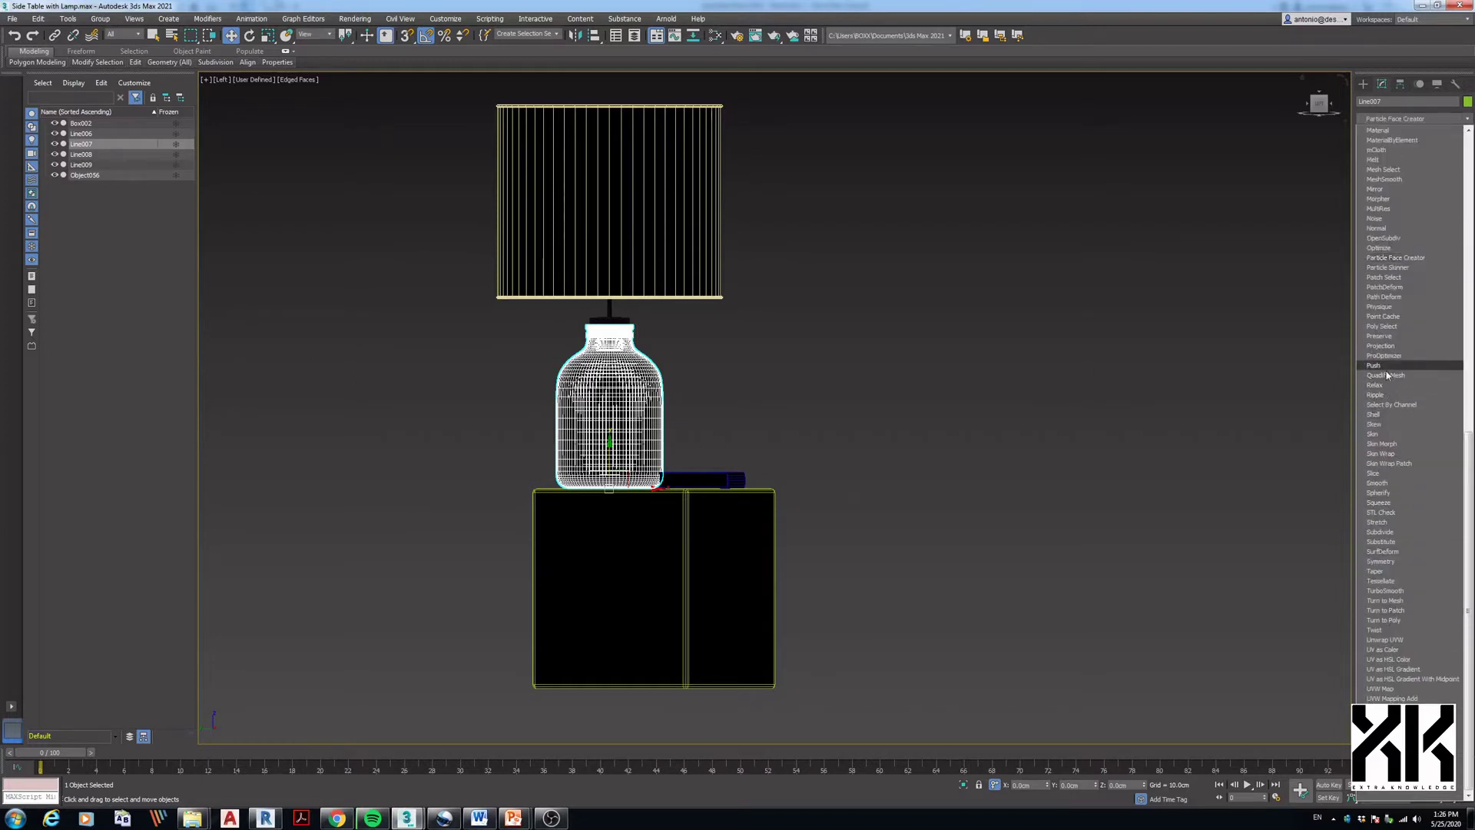
{"action": "left_click", "coordinate": [1367, 357]}
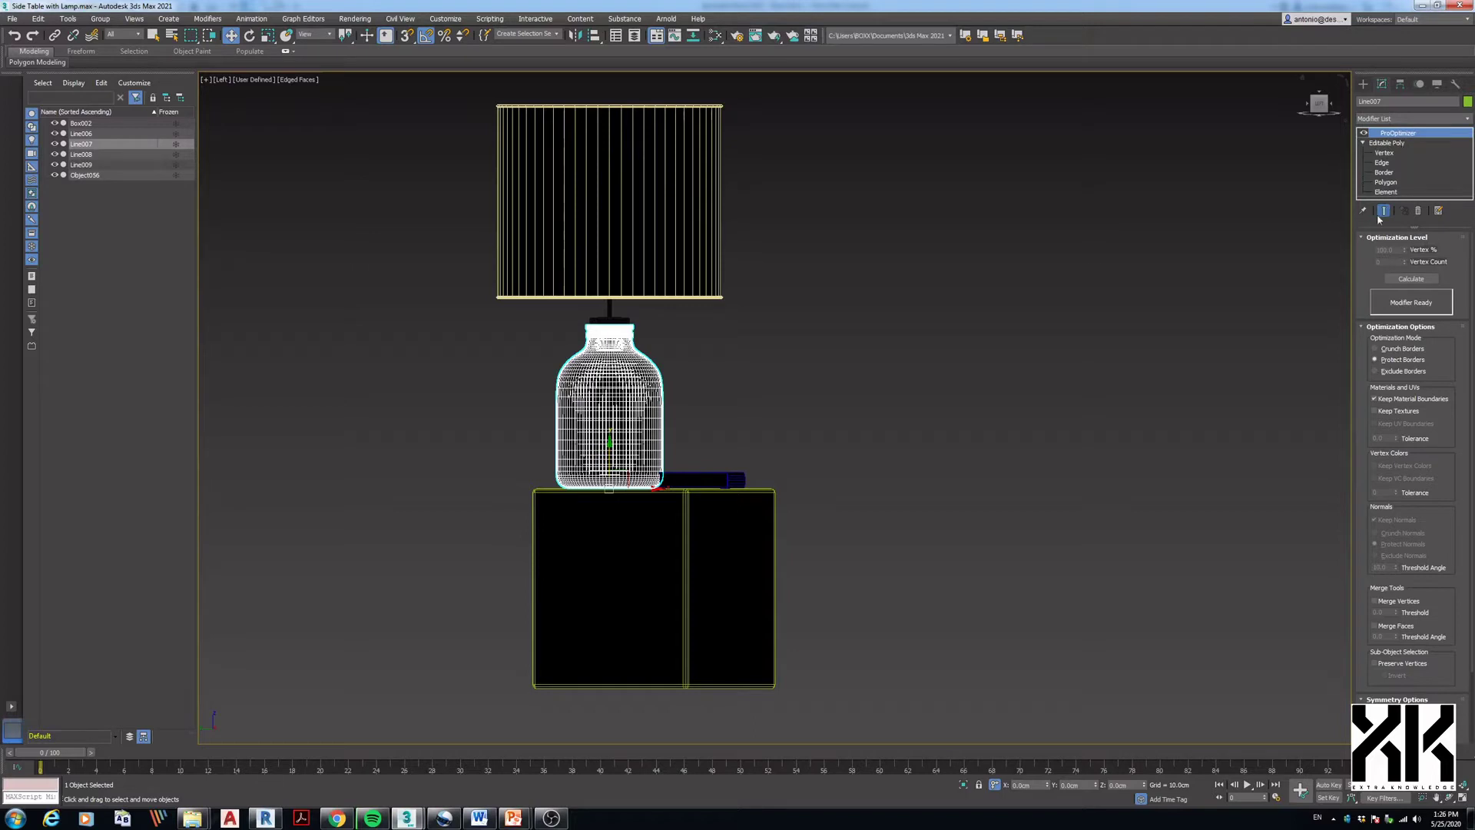
{"action": "left_click", "coordinate": [1412, 278]}
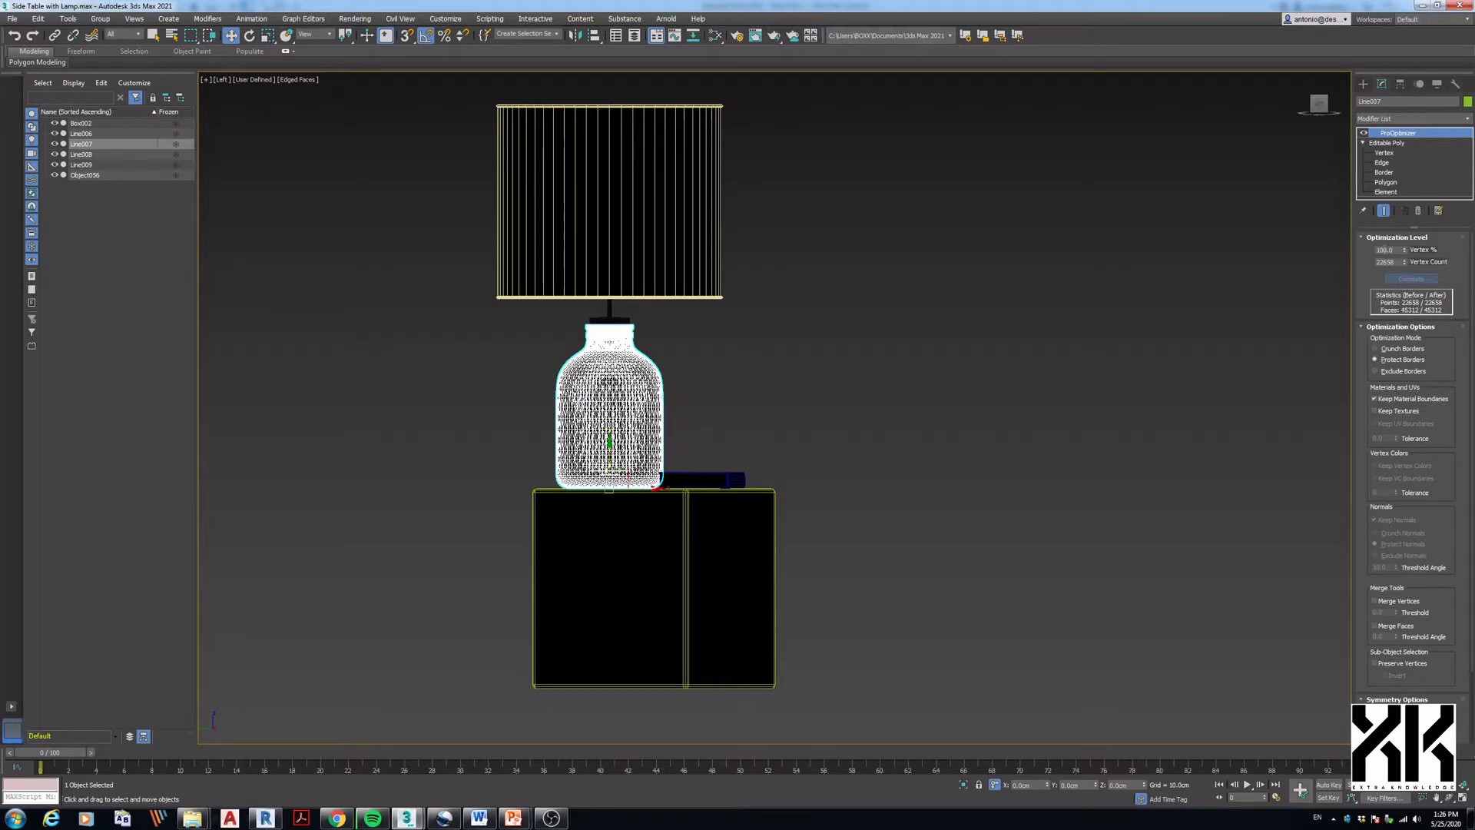
- Reduce the lamp base's ProOptimizer Vertex % to 75 and further to 70
{"action": "double_click", "coordinate": [1384, 250]}
{"action": "type", "text": "75"}
{"action": "key", "text": "Return"}
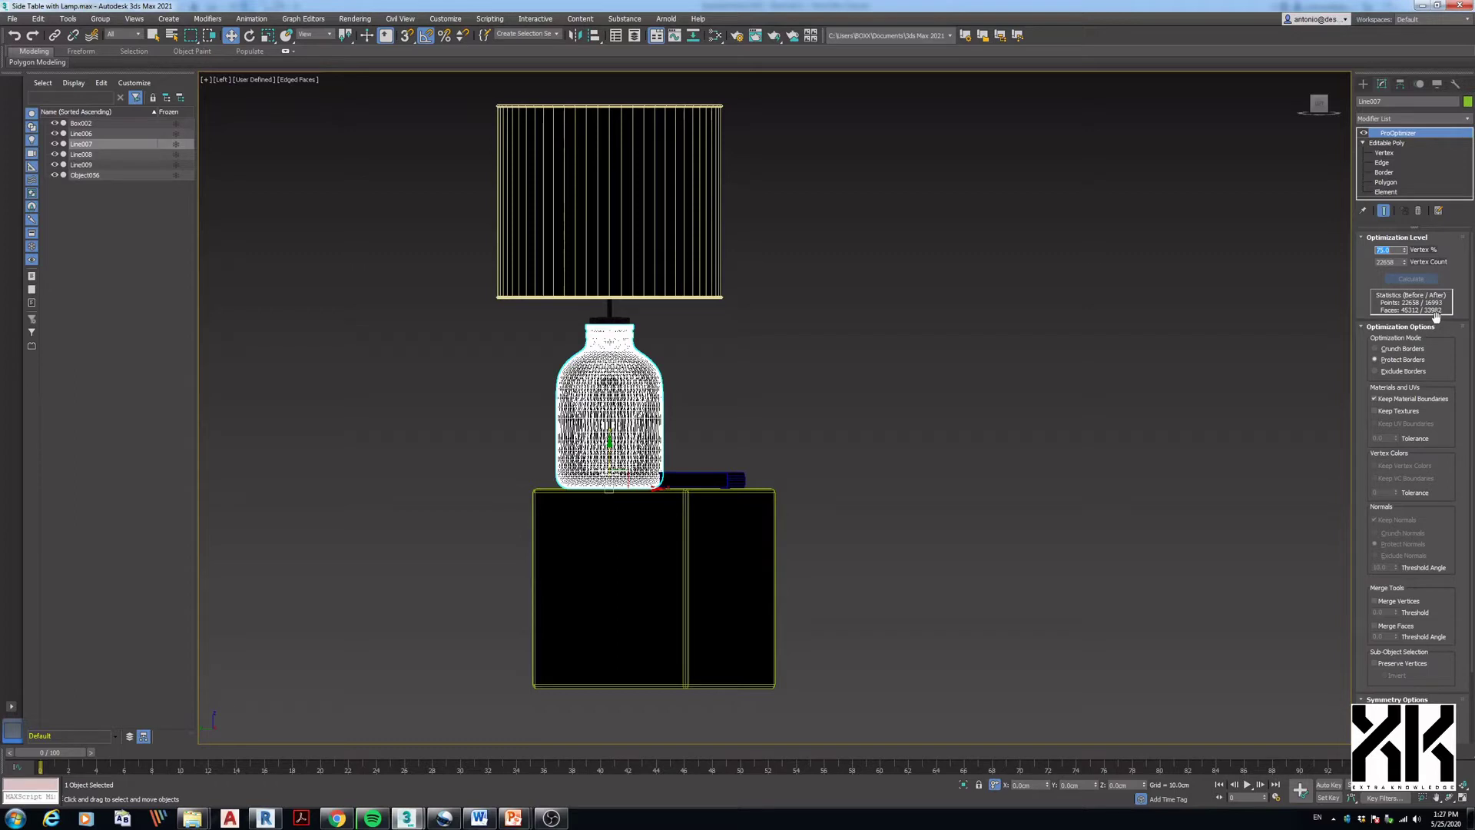
{"action": "type", "text": "70"}
{"action": "key", "text": "Return"}
{"action": "left_click", "coordinate": [1289, 312]}
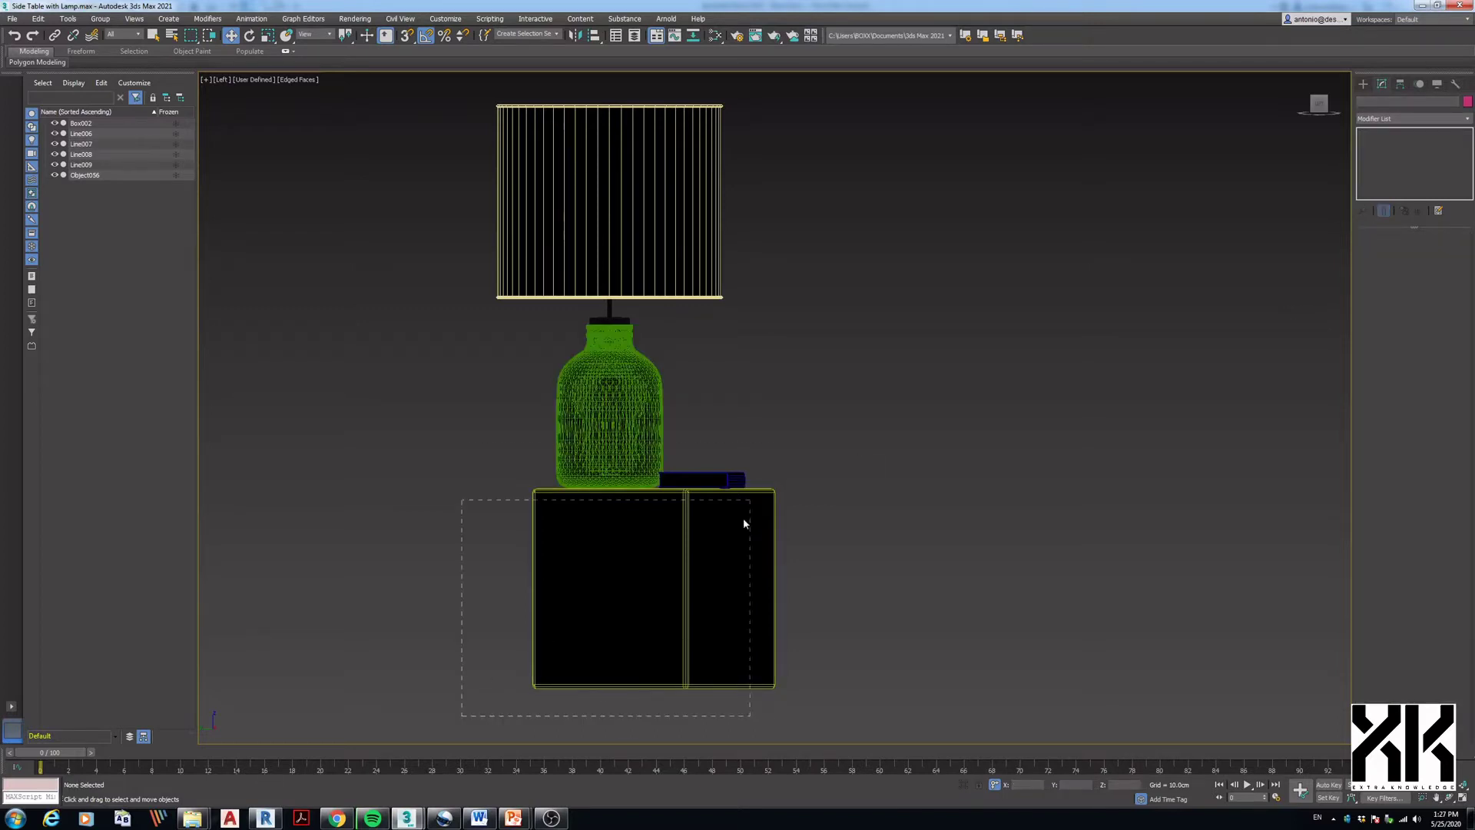
- Export all side table and lamp objects again as AutoCAD 2007 DXF, replacing the existing "Side Table with Lampshades" file
{"action": "left_click_drag", "start_coordinate": [744, 519], "coordinate": [851, 97]}
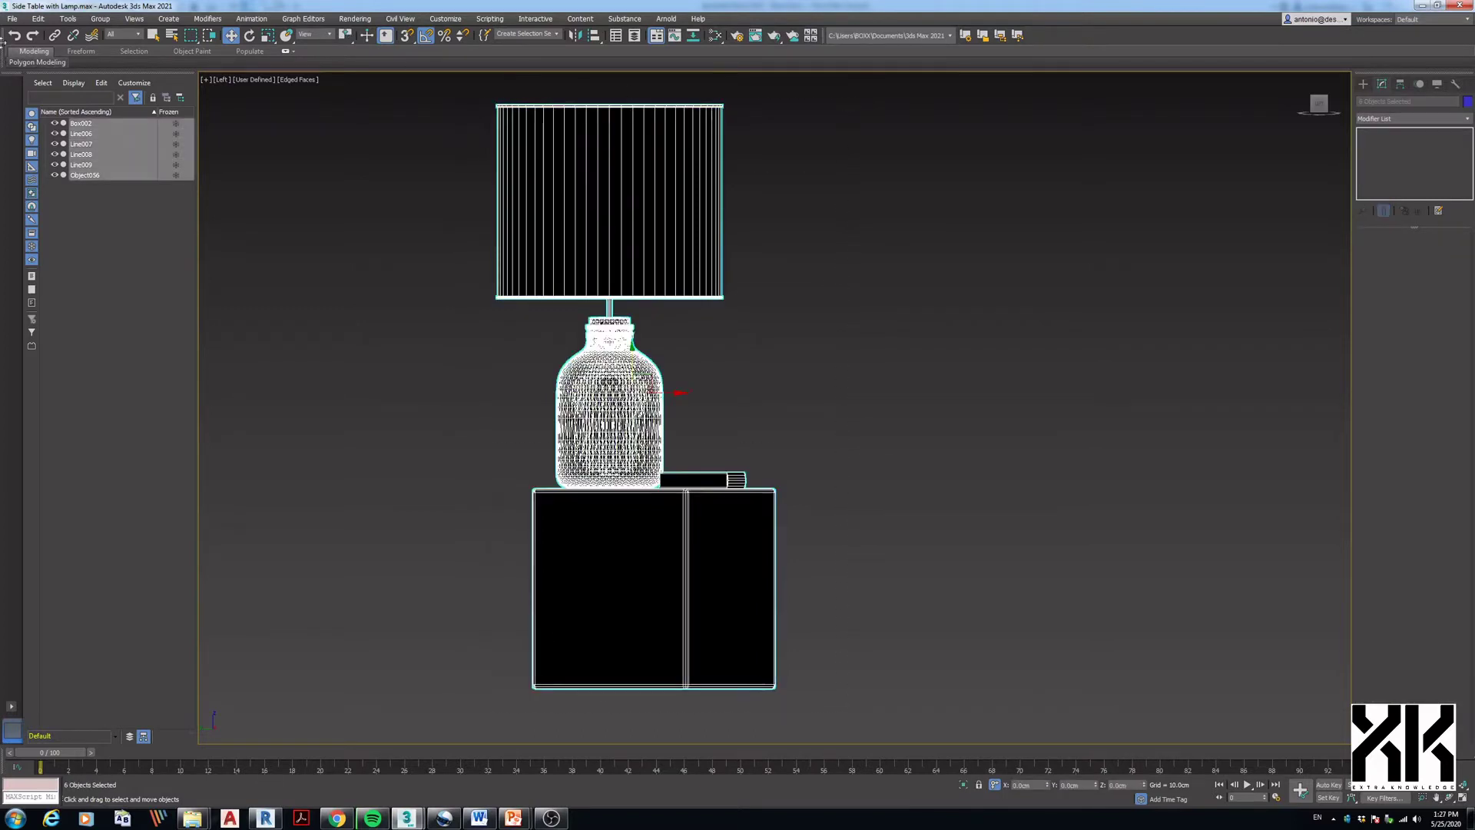
{"action": "left_click", "coordinate": [13, 19]}
{"action": "mouse_move", "coordinate": [115, 188]}
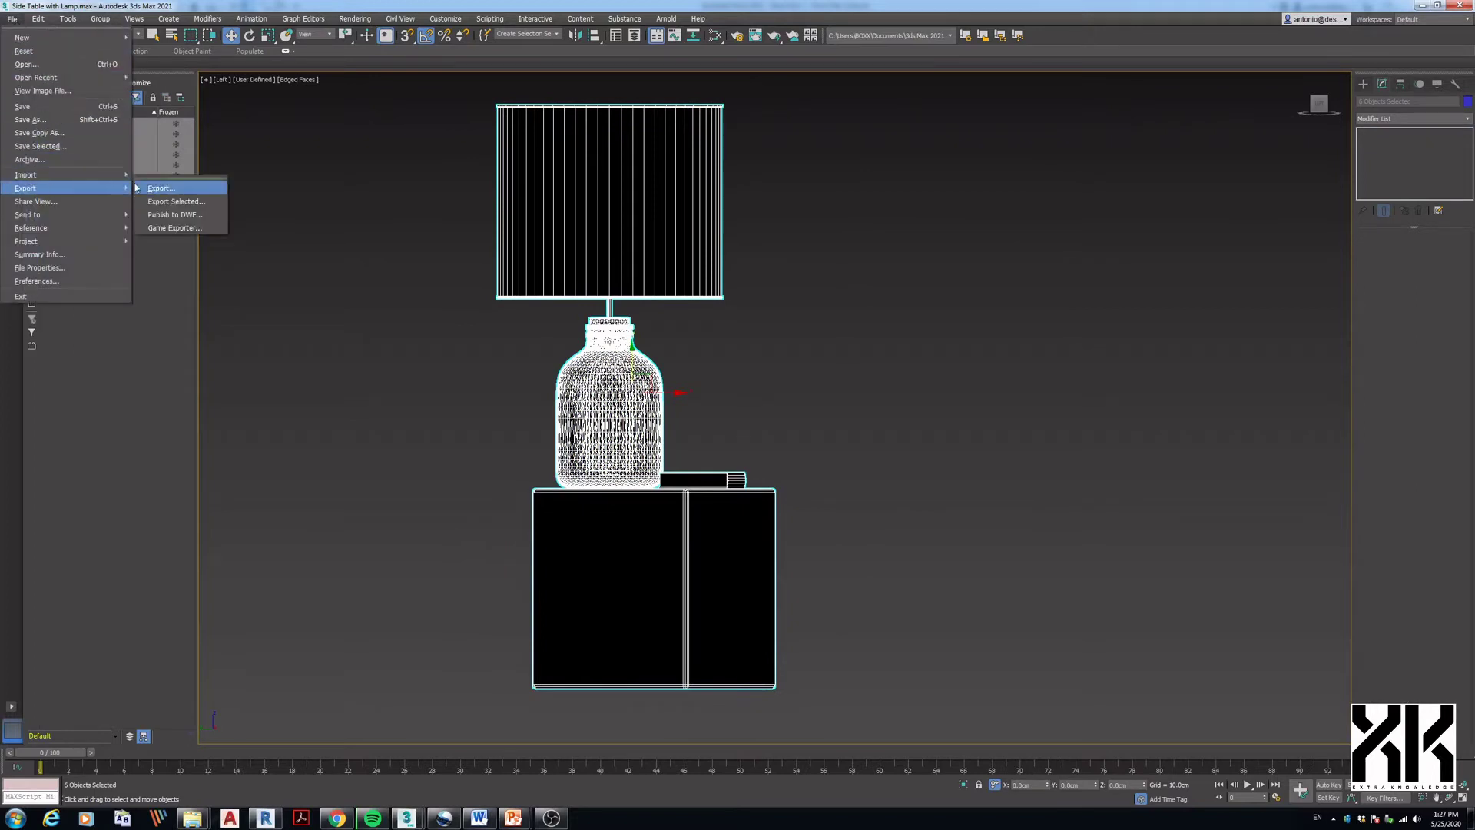
{"action": "left_click", "coordinate": [176, 201]}
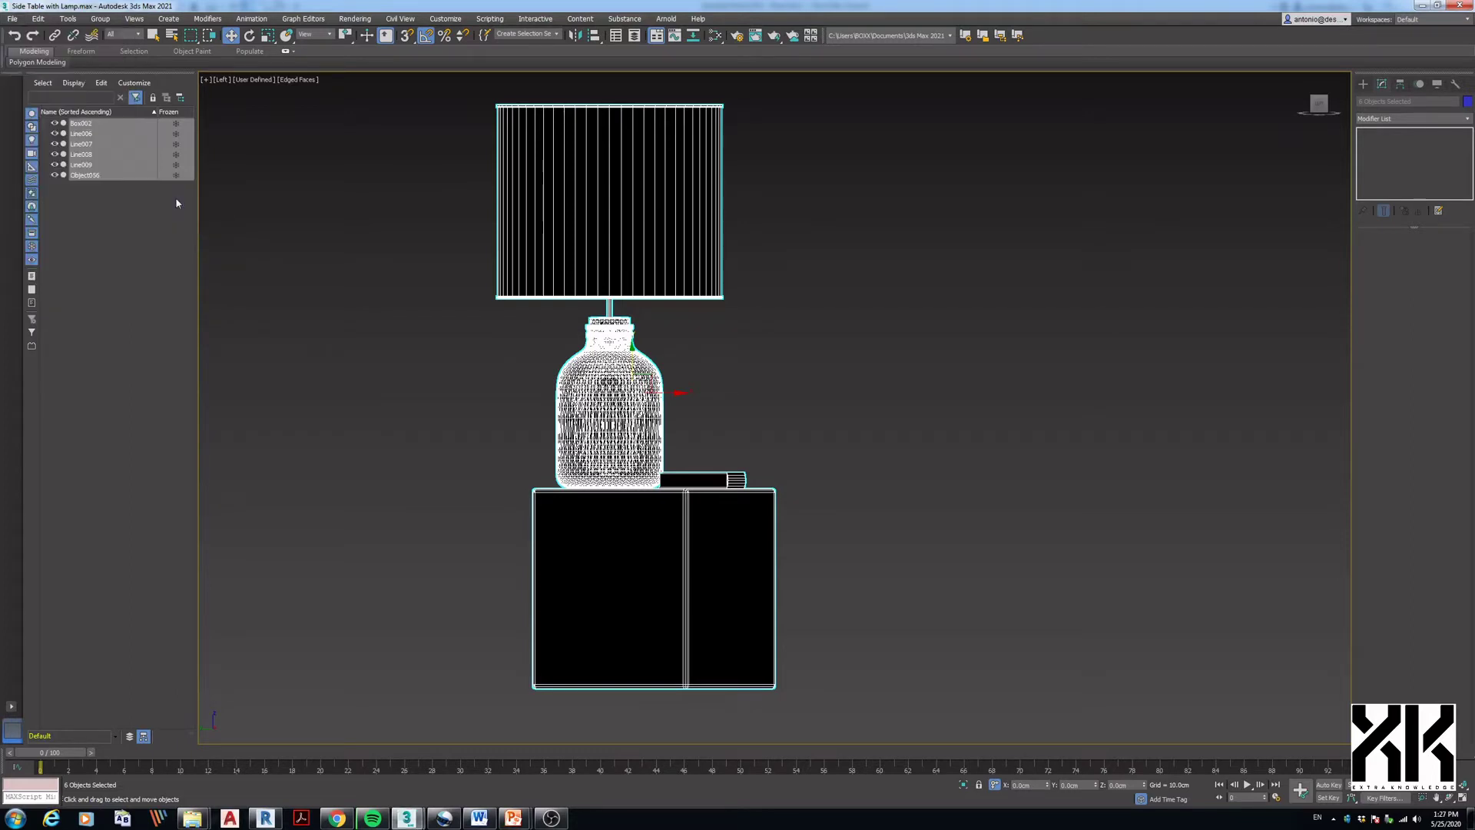
{"action": "double_click", "coordinate": [804, 286]}
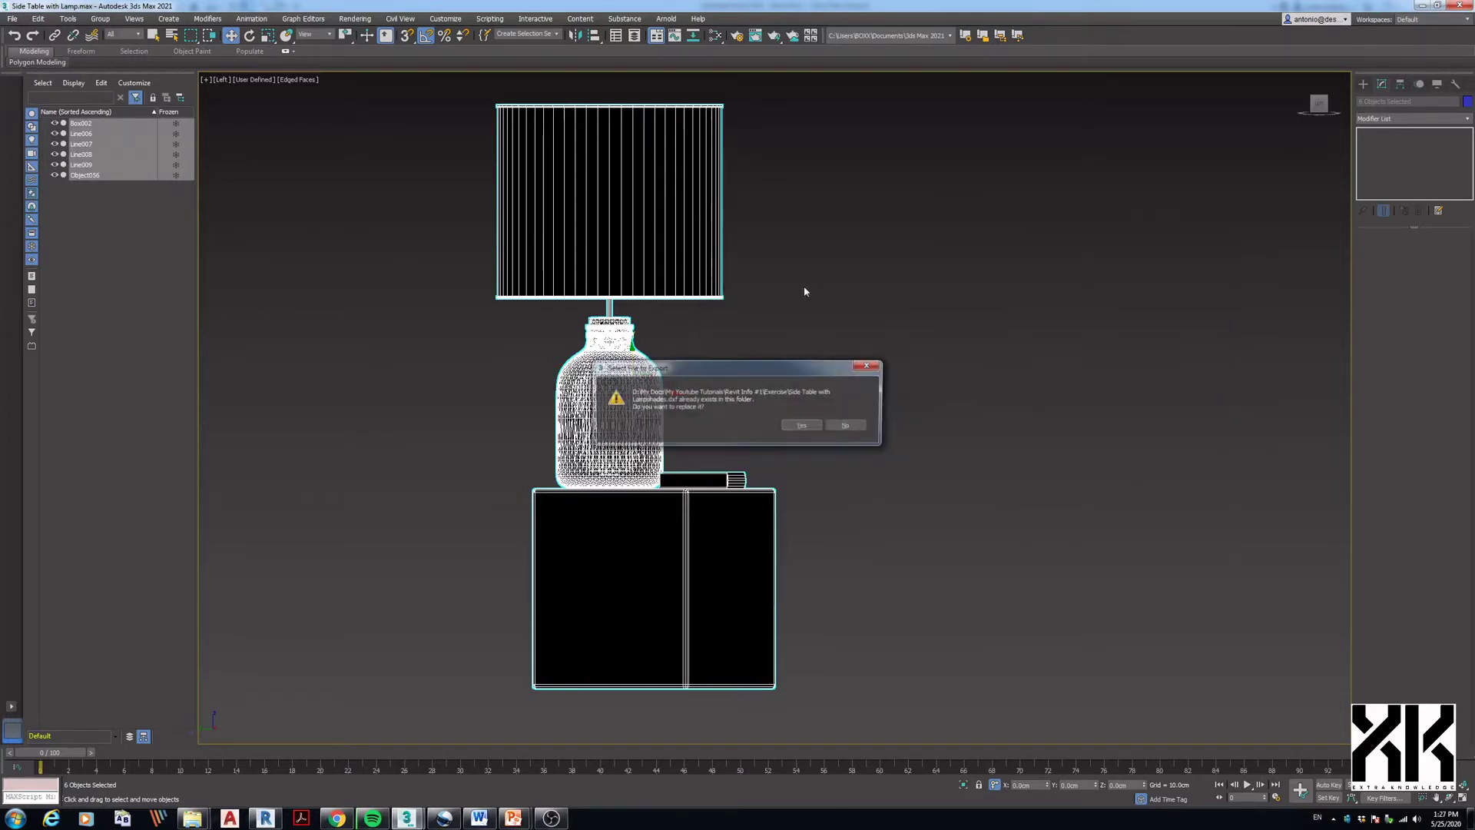
{"action": "left_click", "coordinate": [799, 425]}
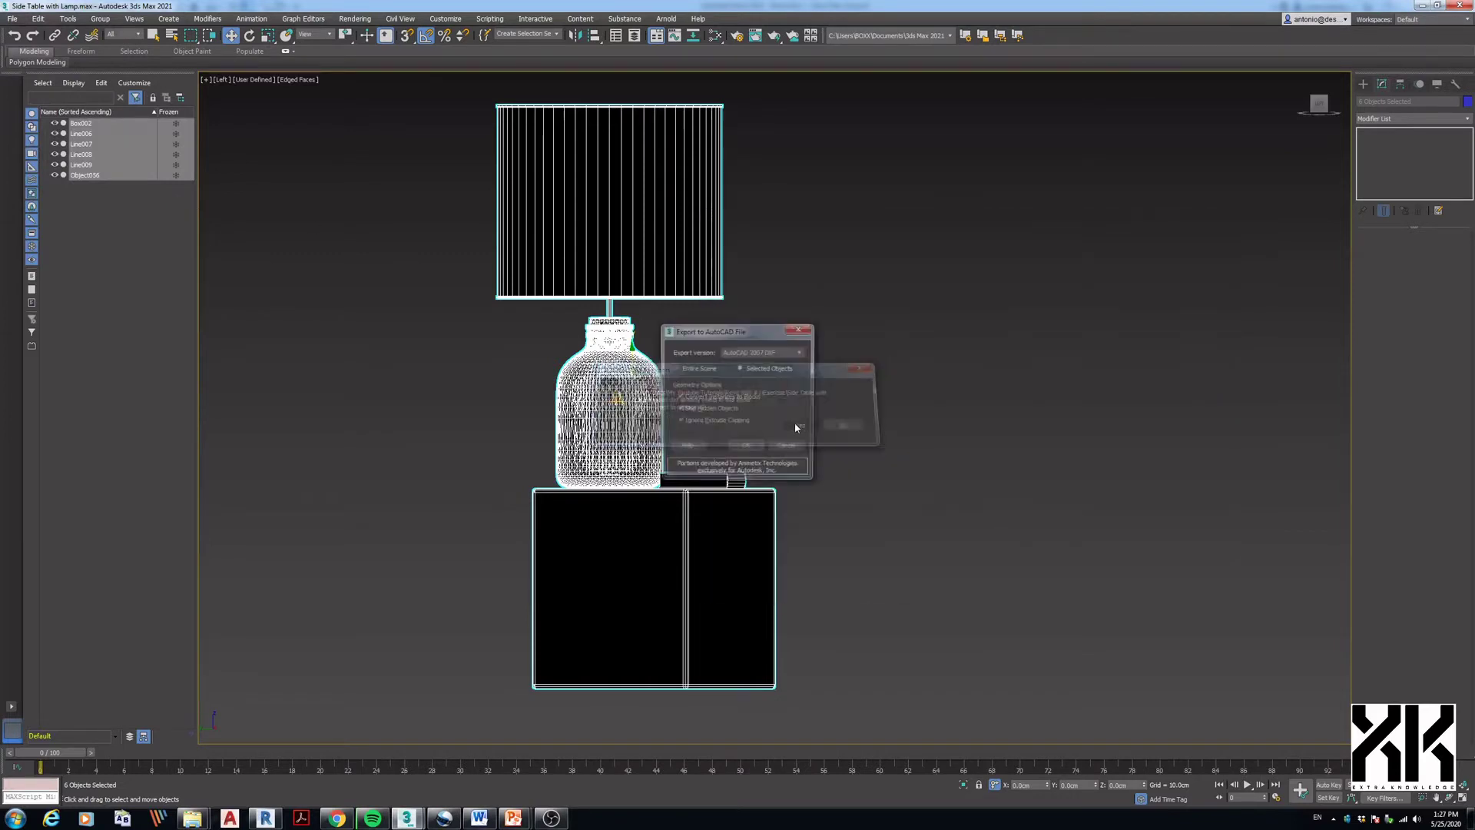
{"action": "left_click", "coordinate": [747, 447]}
{"action": "left_click", "coordinate": [756, 447]}
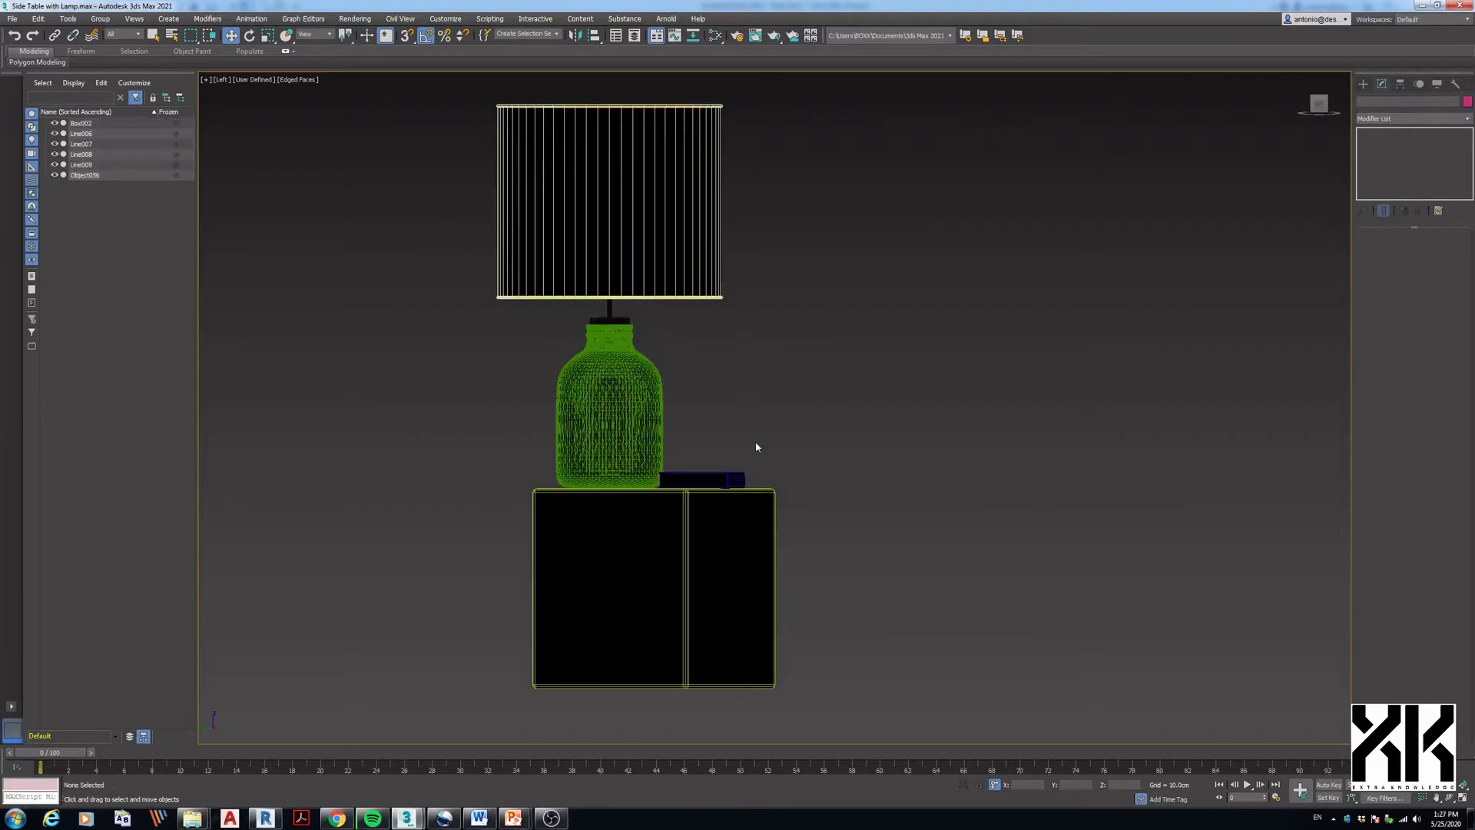
- Try a ProOptimizer Vertex % of 1 on the lamp base, and restore its dense mesh
{"action": "left_click", "coordinate": [647, 419]}
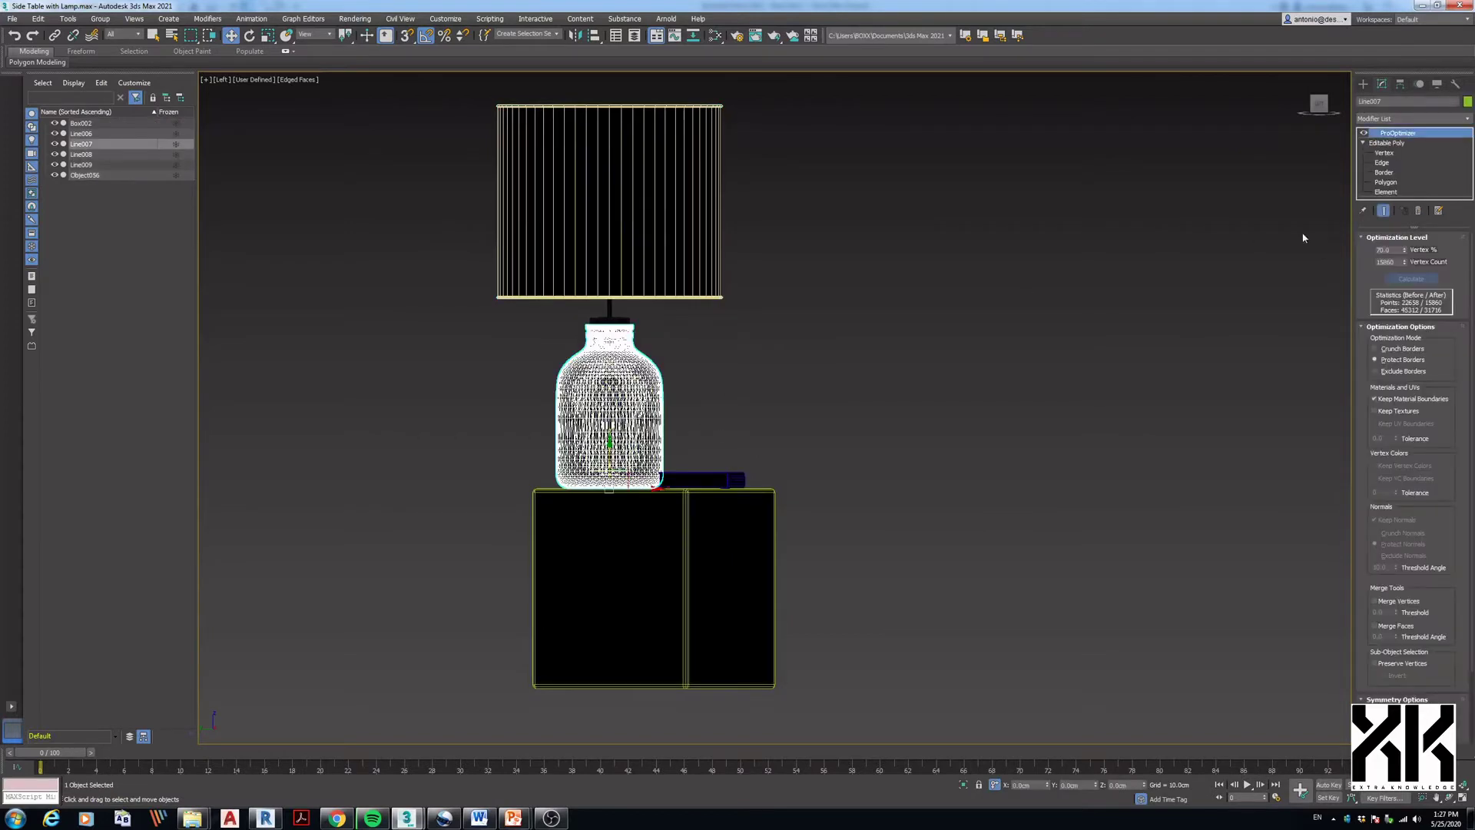
{"action": "double_click", "coordinate": [1387, 249]}
{"action": "type", "text": "1"}
{"action": "key", "text": "Return"}
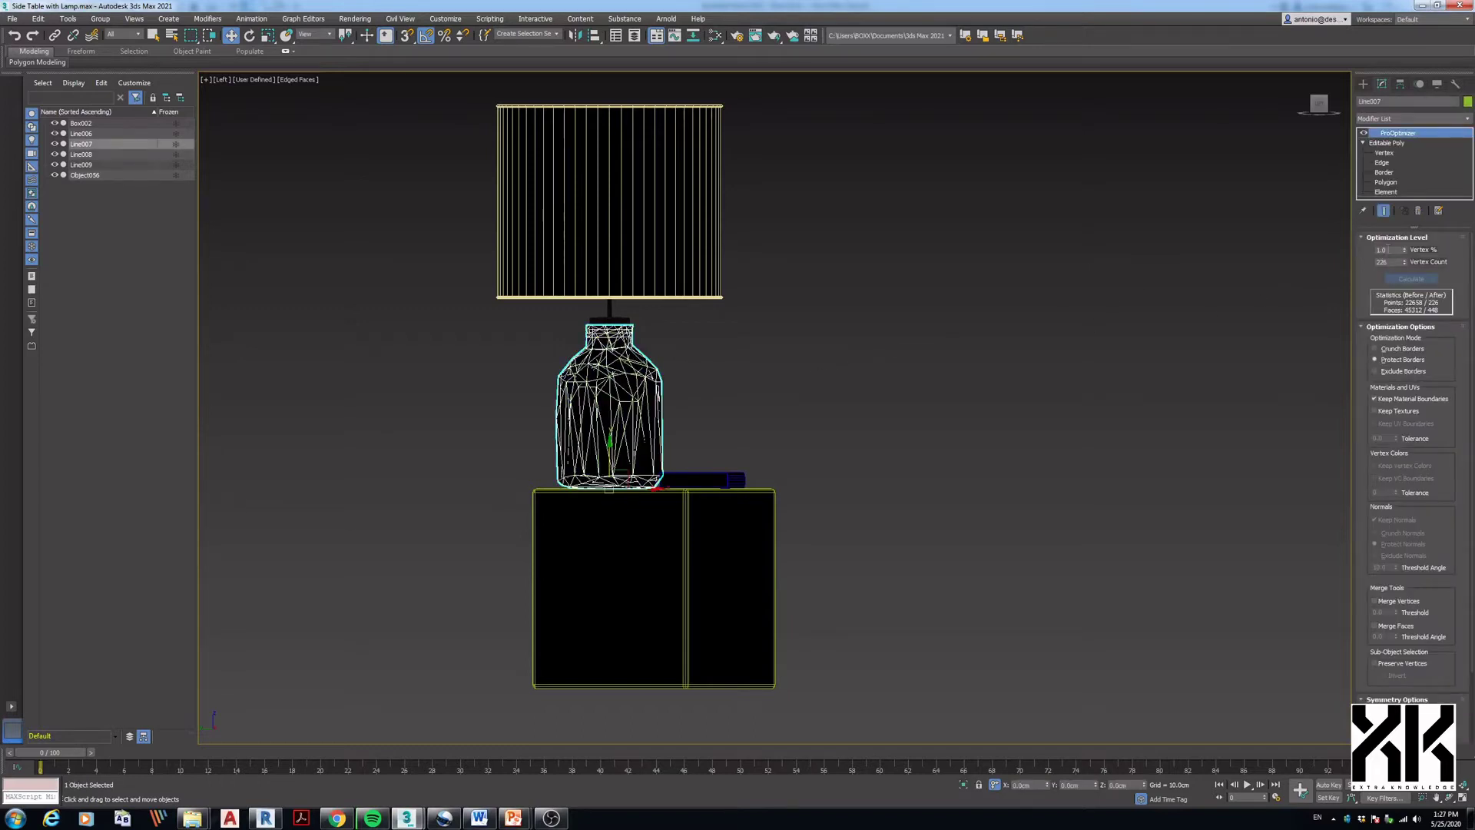
{"action": "double_click", "coordinate": [1388, 249]}
{"action": "key", "text": "Return"}
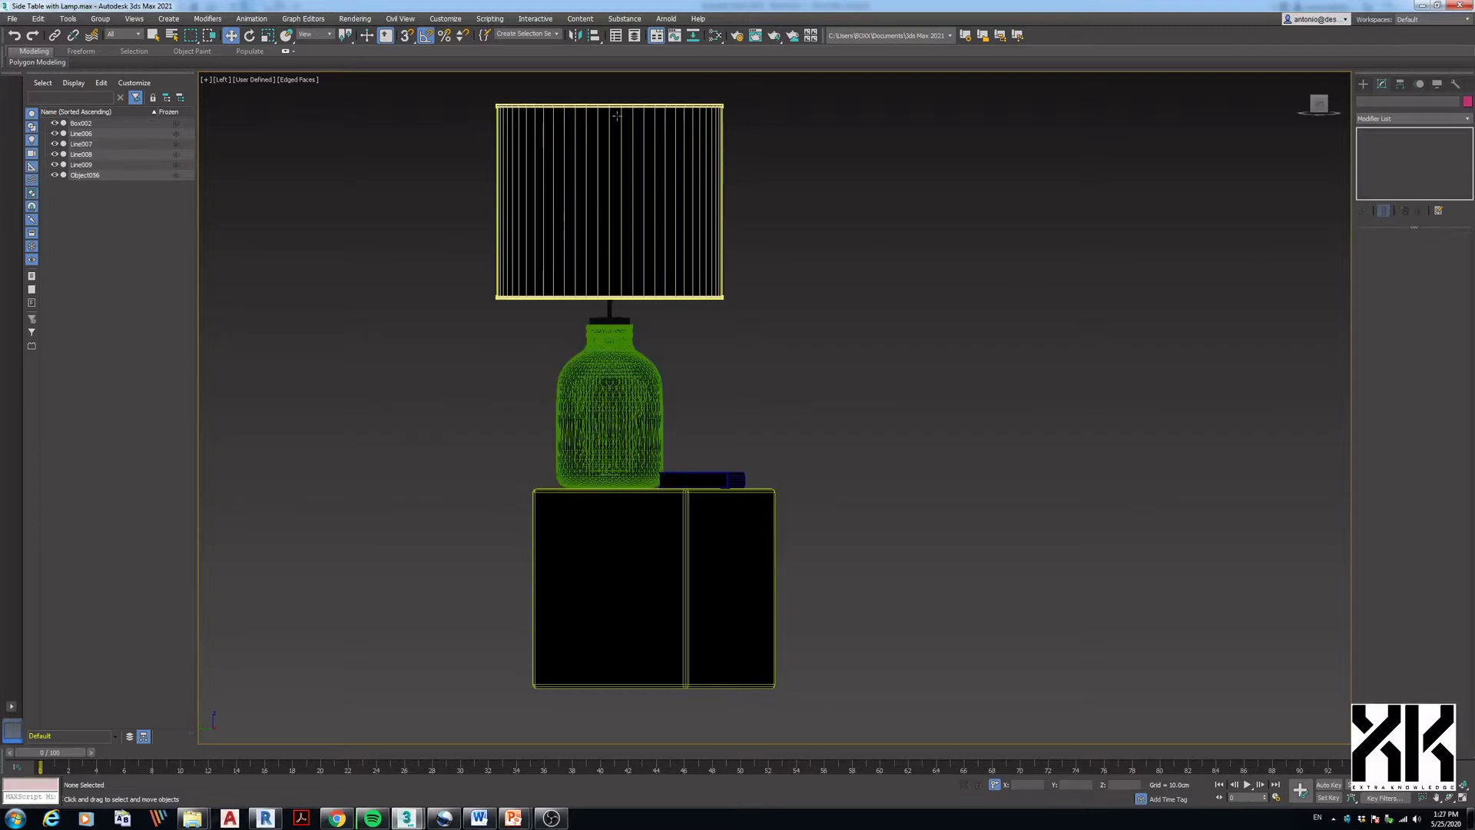
- Export all side table and lamp objects as AutoCAD DXF, overwriting the existing "Side Table with Lampshades" file, and clear the selection
{"action": "left_click_drag", "start_coordinate": [459, 76], "coordinate": [855, 715]}
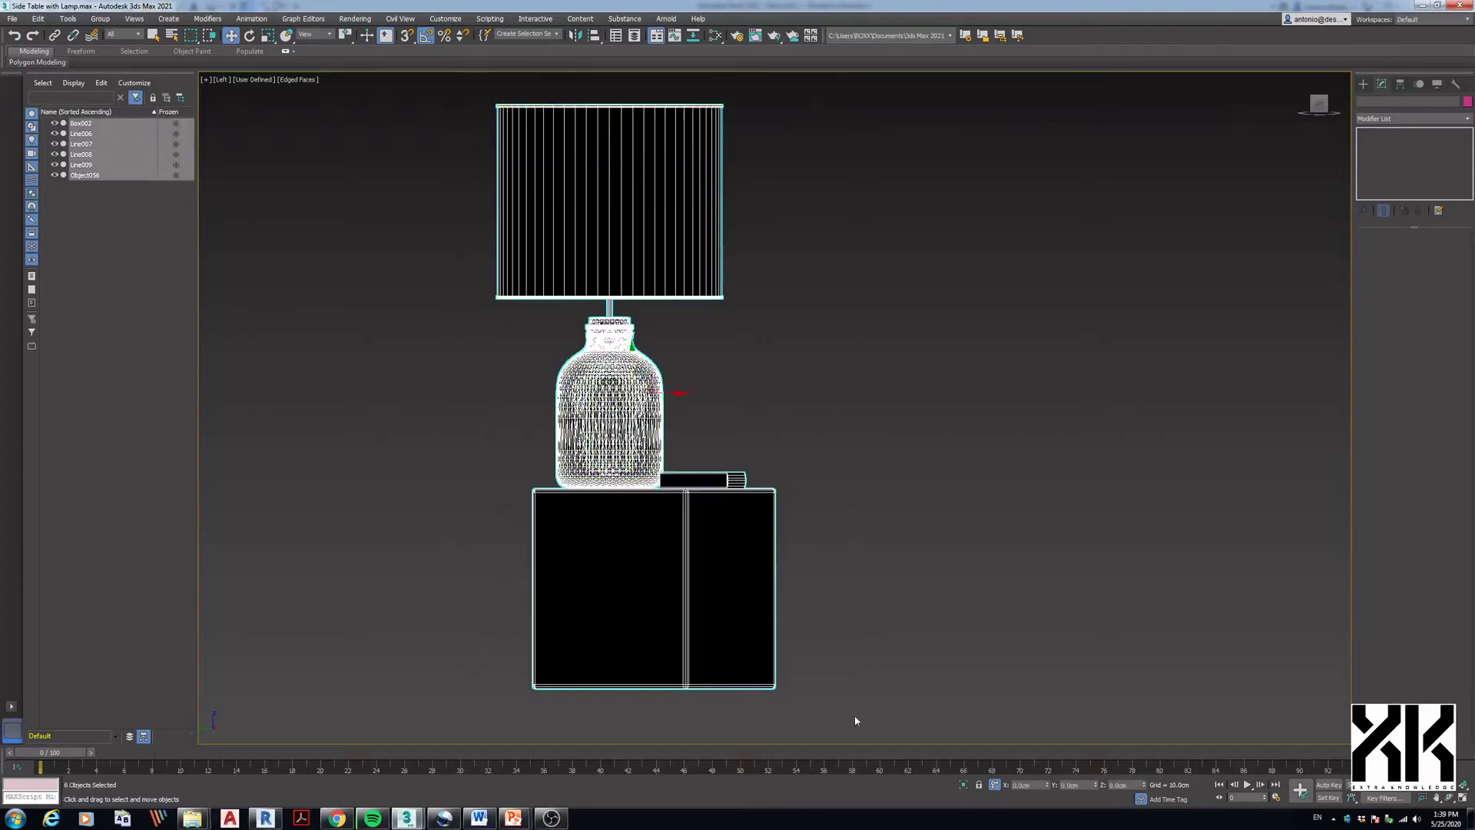
{"action": "left_click", "coordinate": [12, 18]}
{"action": "mouse_move", "coordinate": [31, 188]}
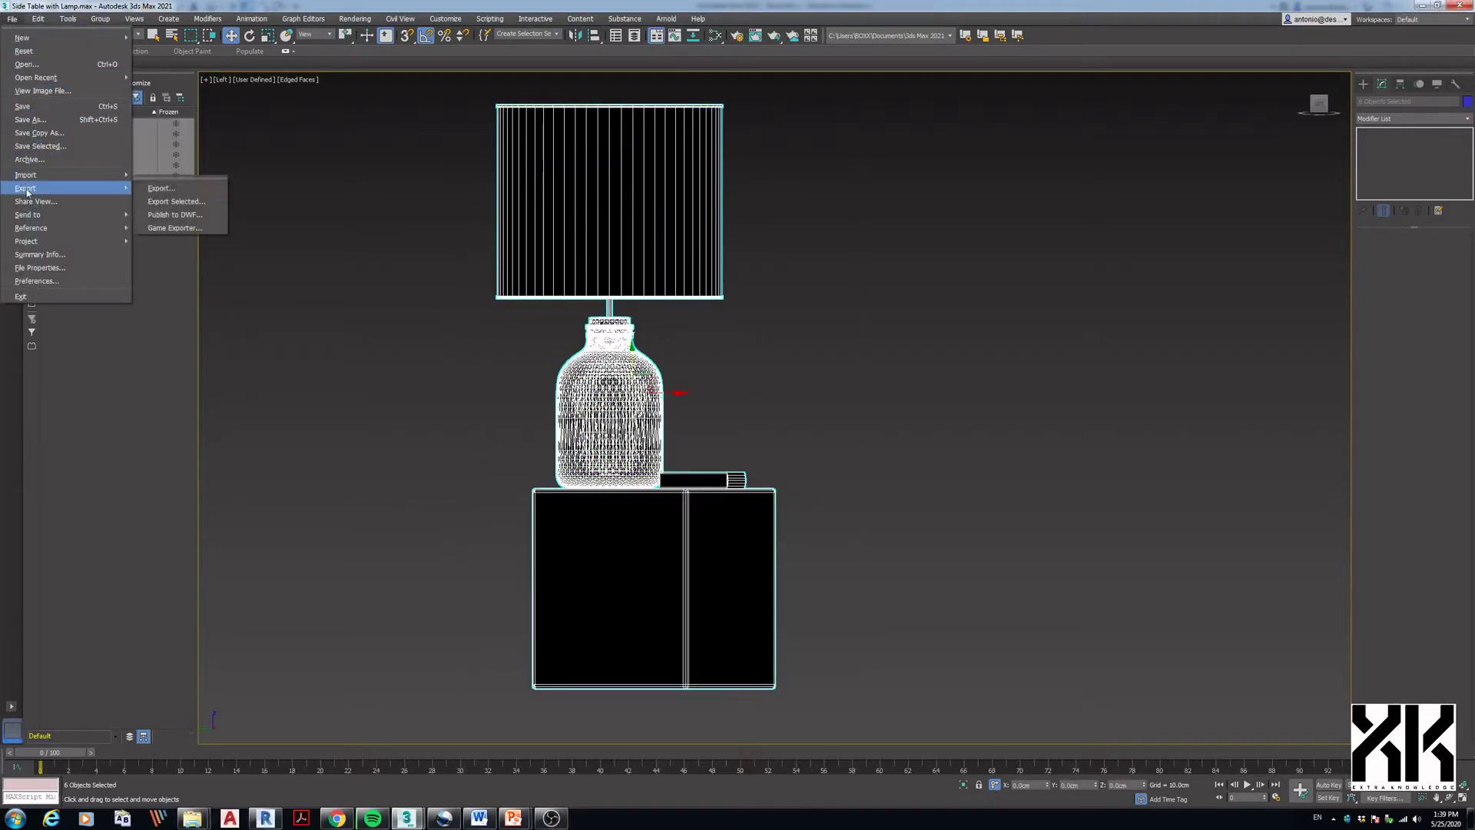
{"action": "left_click", "coordinate": [169, 201]}
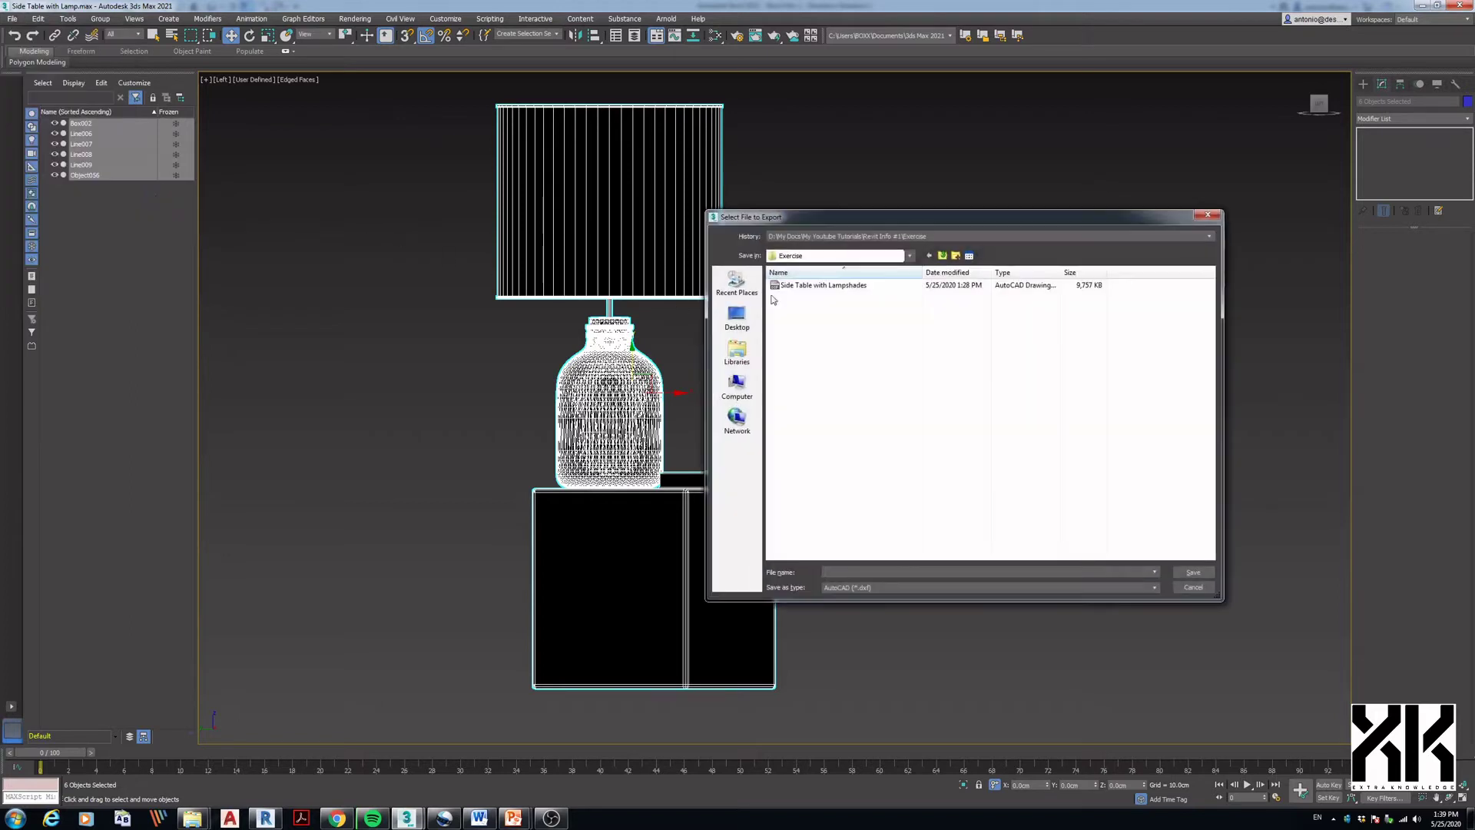
{"action": "double_click", "coordinate": [803, 286]}
{"action": "left_click", "coordinate": [799, 427]}
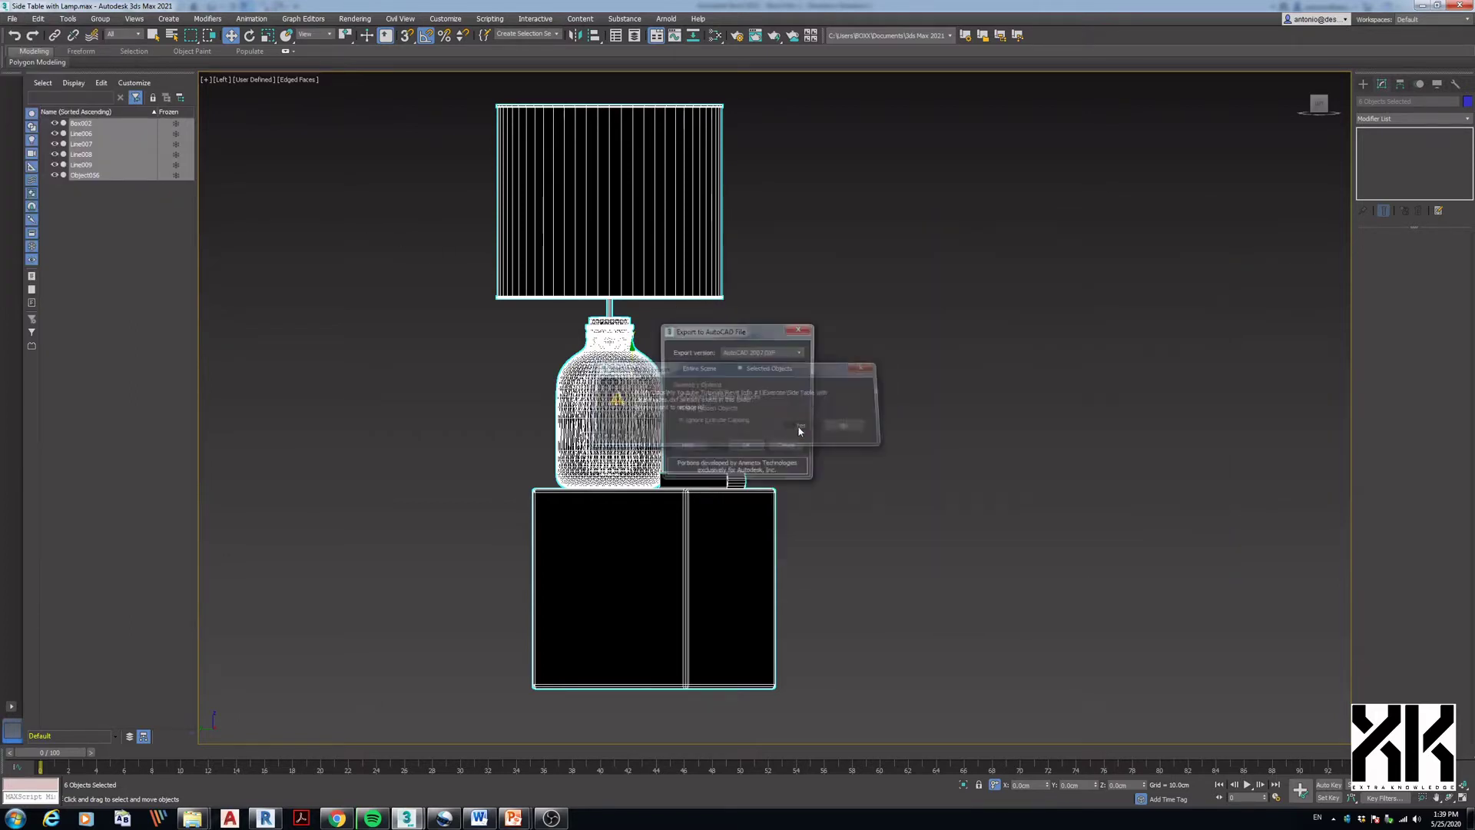
{"action": "left_click", "coordinate": [745, 444]}
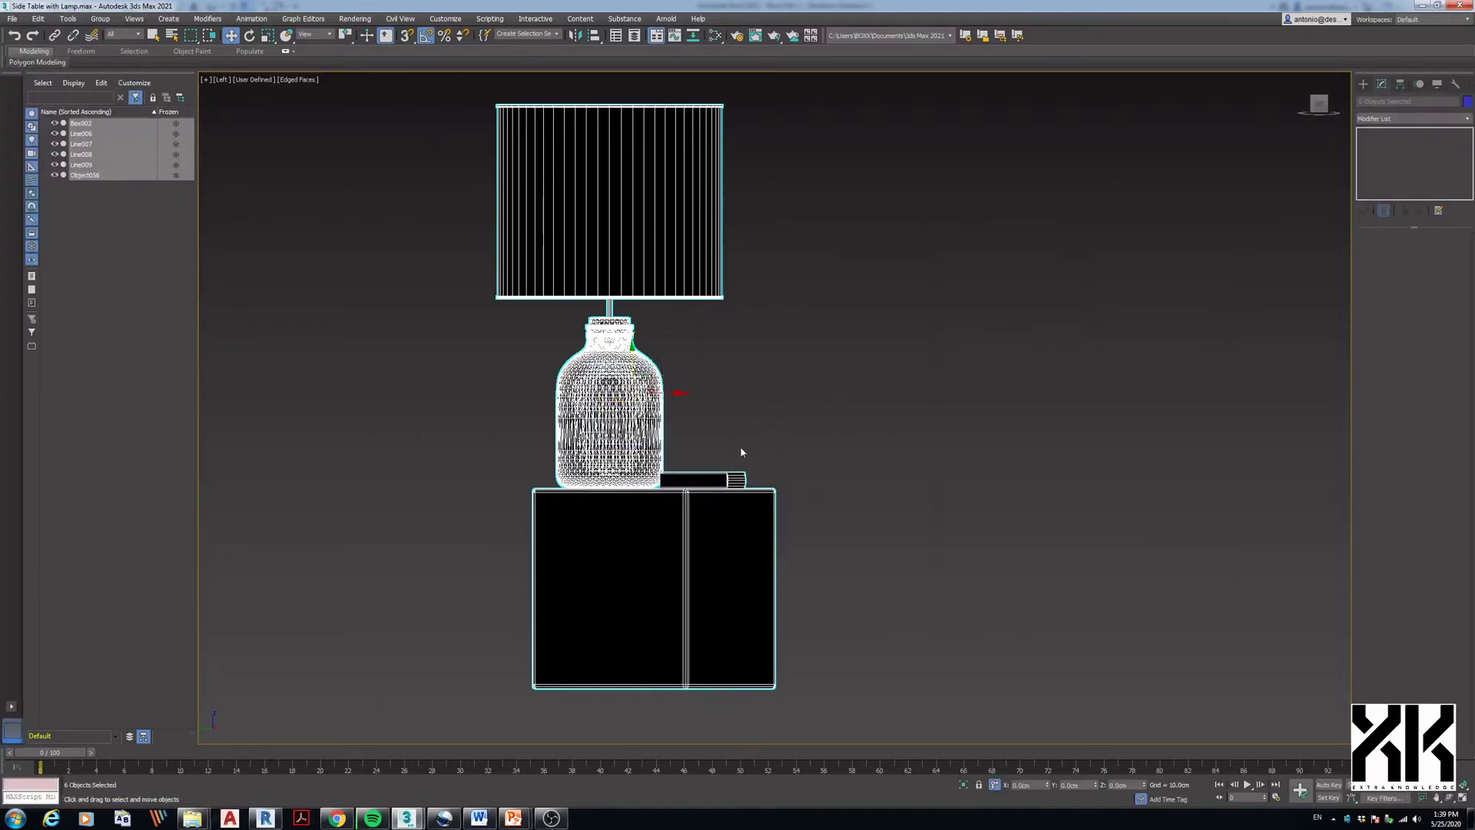
{"action": "left_click", "coordinate": [898, 454]}
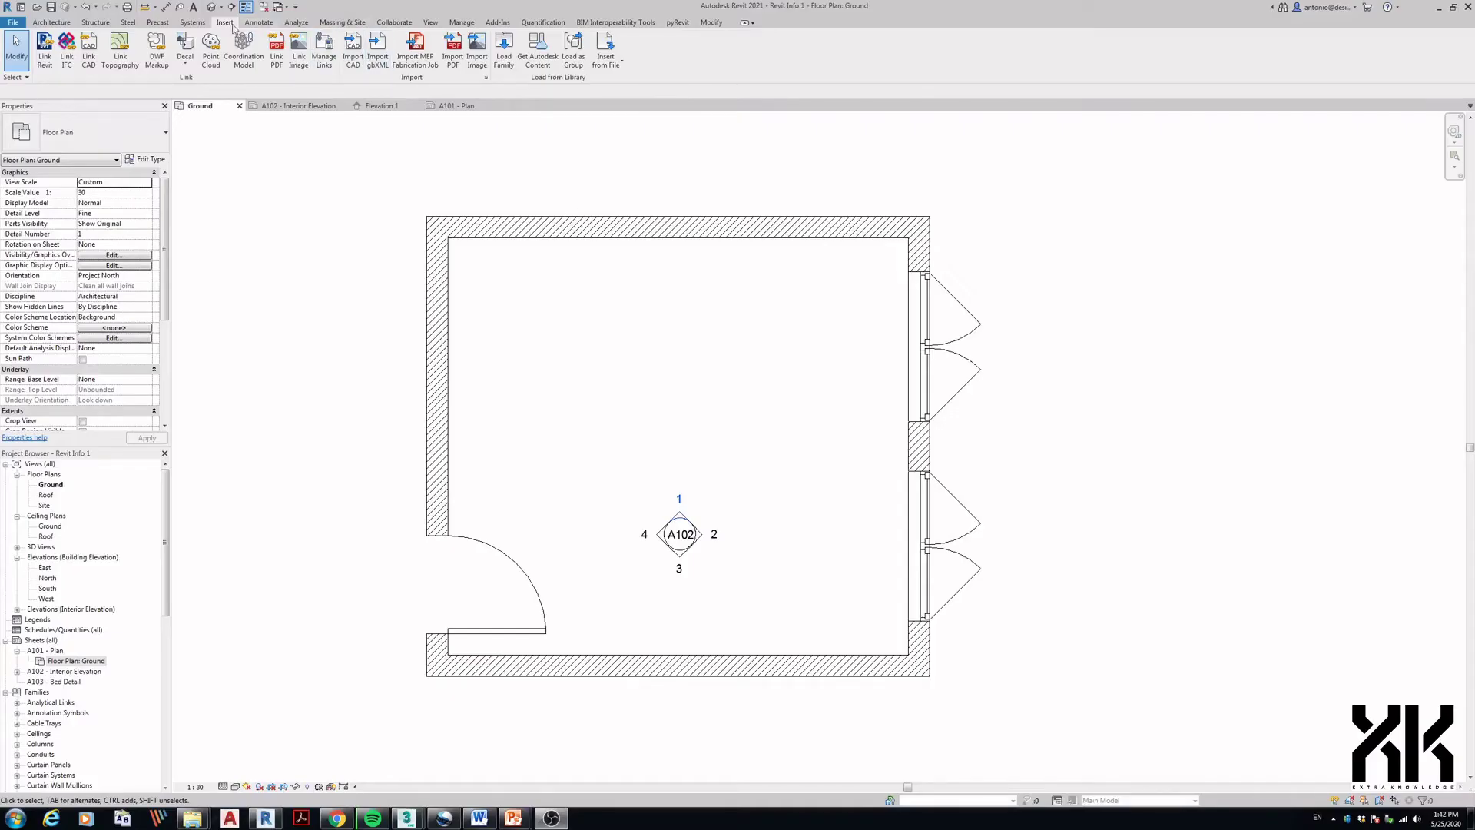
- In Revit, import "Side Table with Lampshades.dxf" into the Ground floor plan and place it inside the room near the upper wall
{"action": "left_click", "coordinate": [345, 46]}
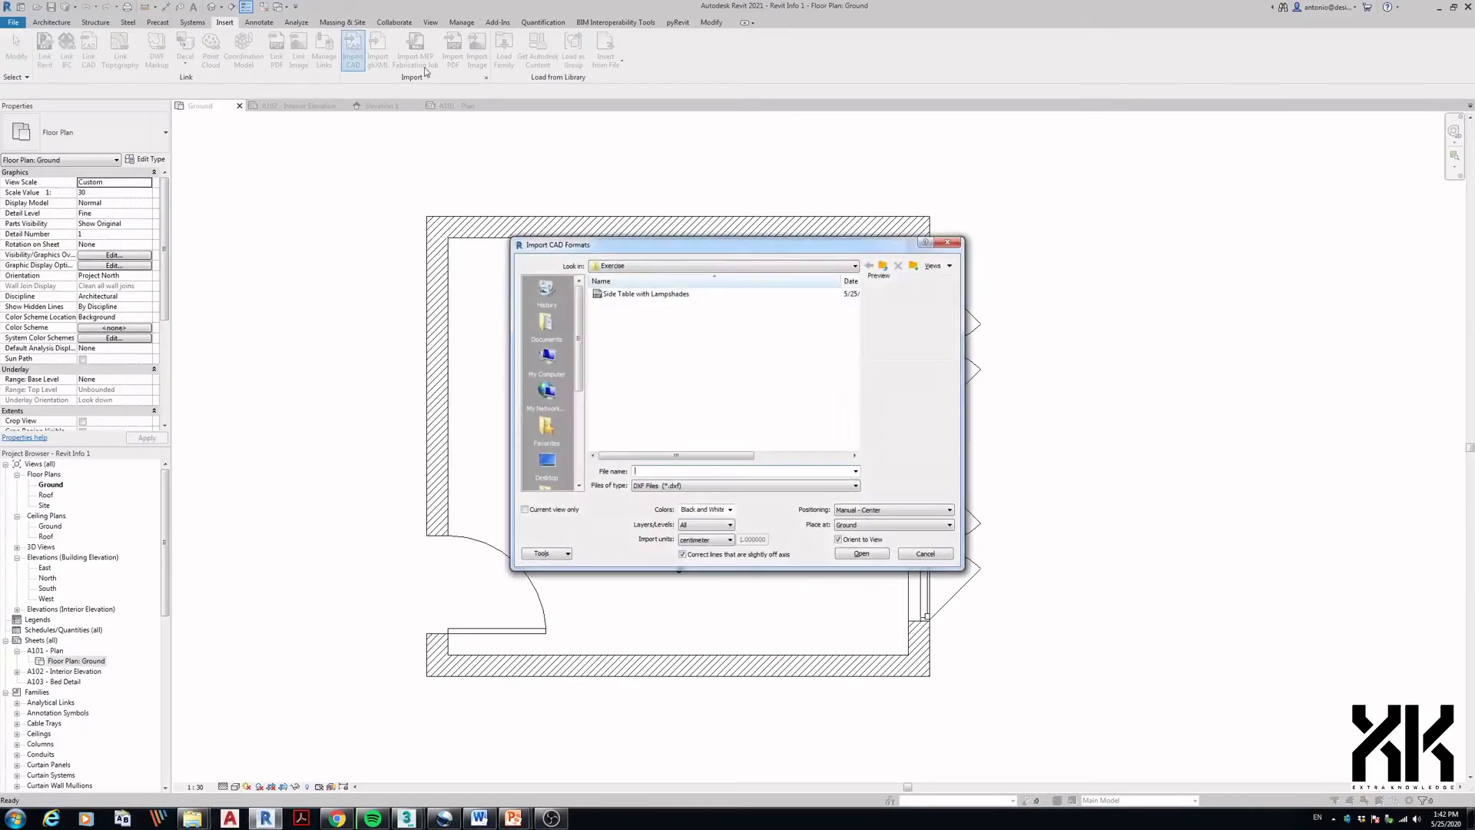
{"action": "left_click", "coordinate": [647, 294]}
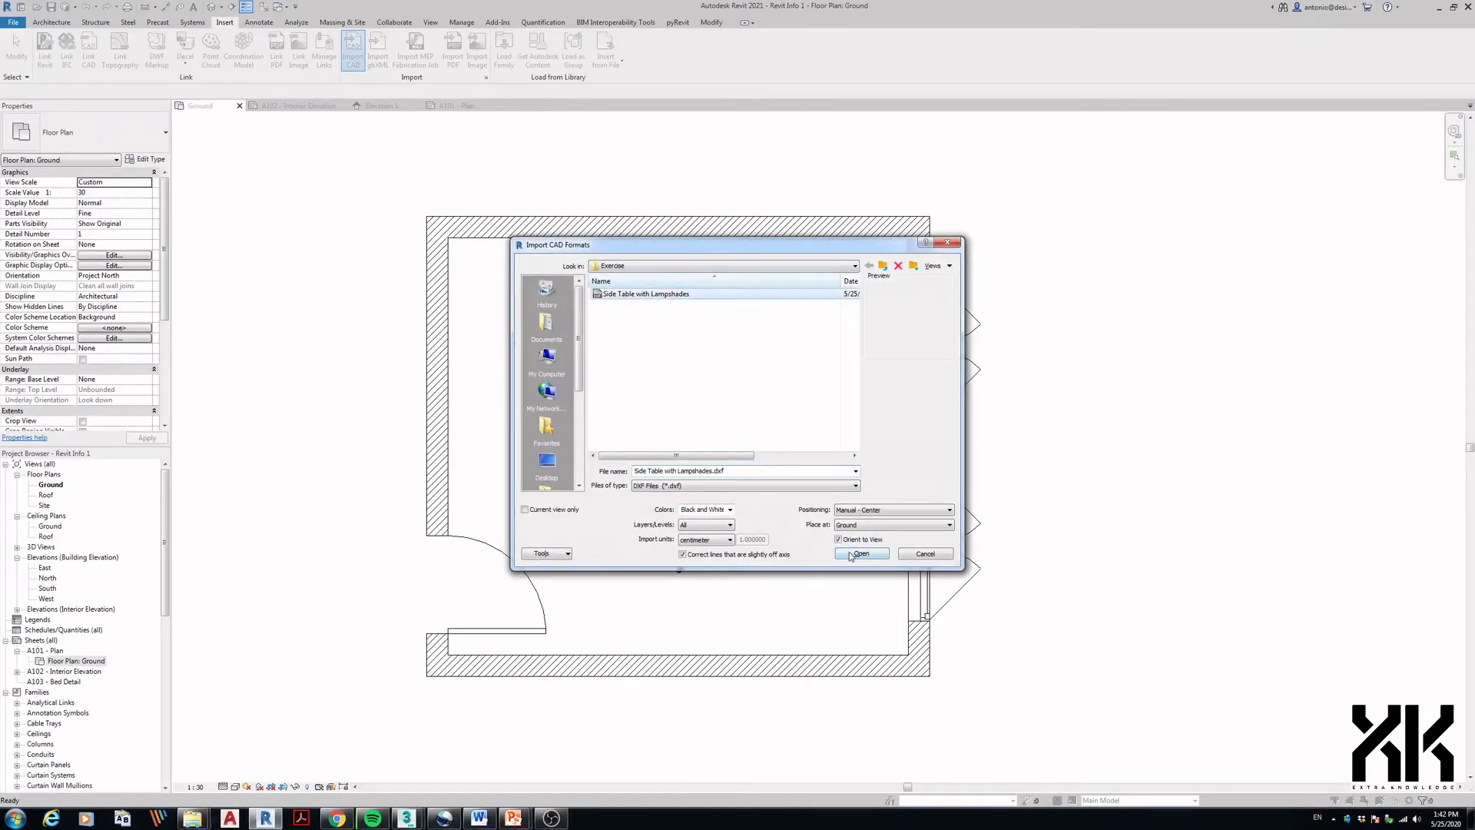
{"action": "left_click", "coordinate": [859, 554]}
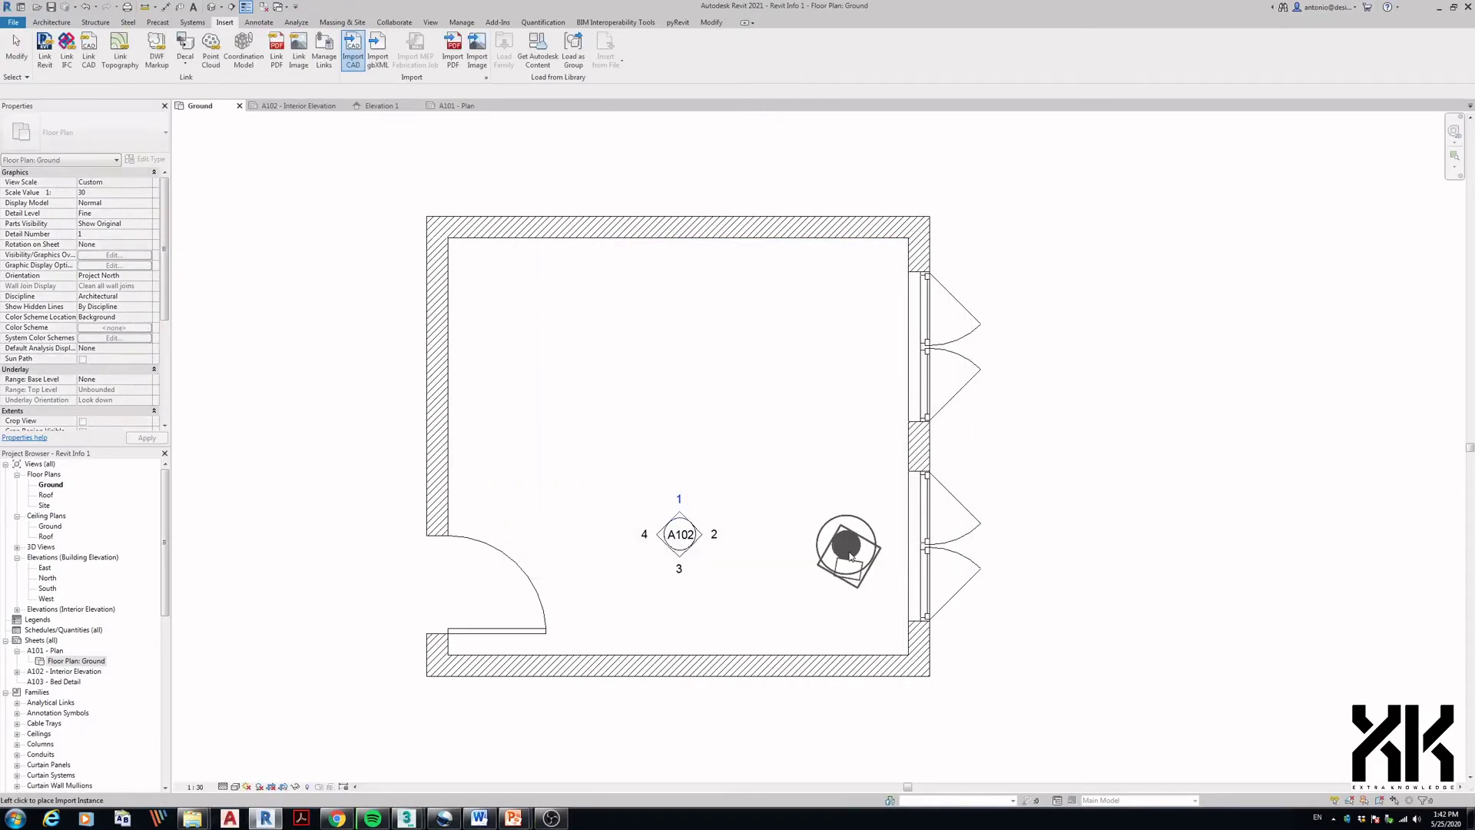
{"action": "left_click", "coordinate": [672, 298]}
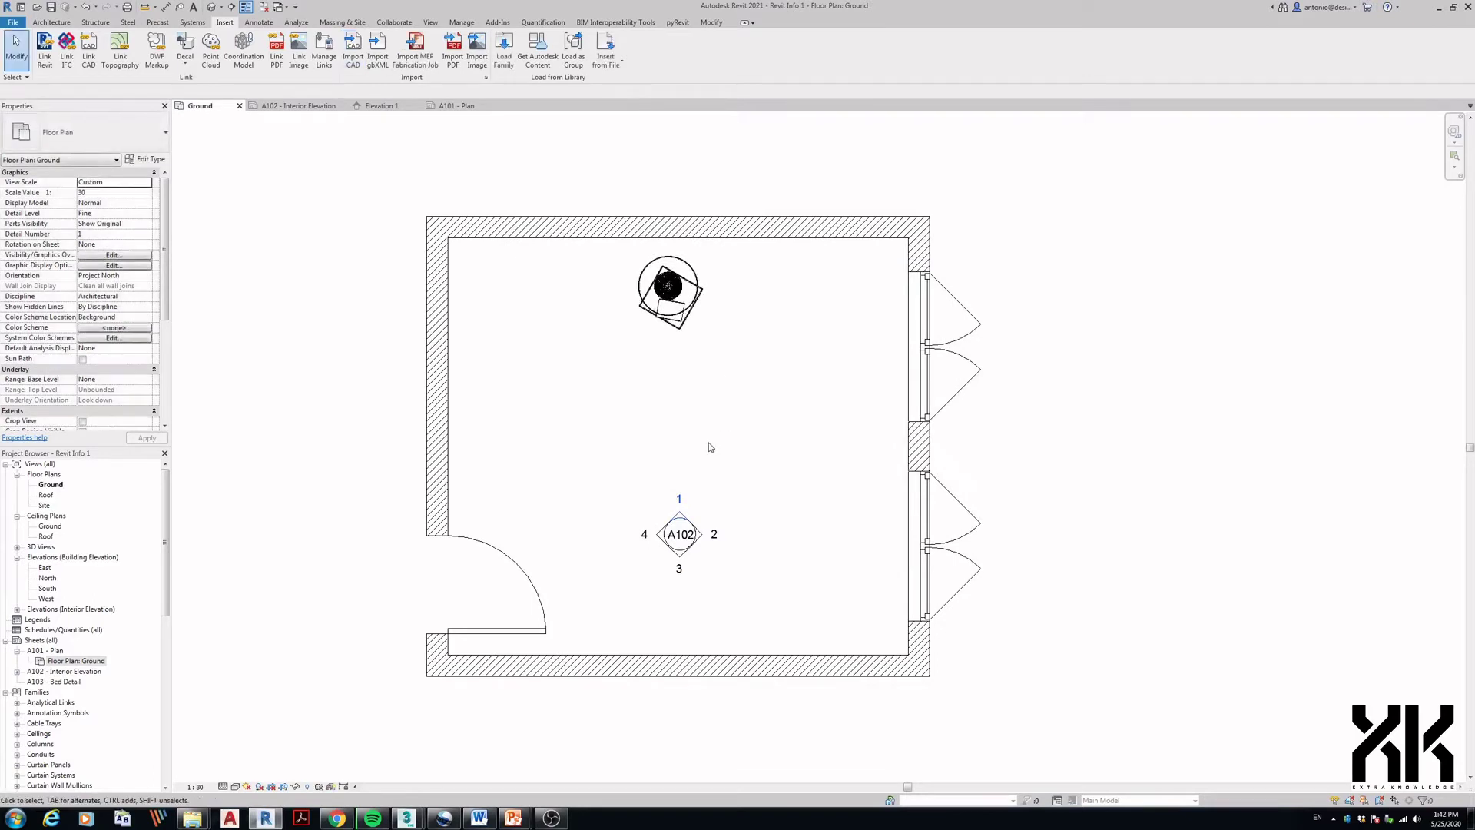
- Open interior Elevation 1 and examine the mesh lines on the imported lamp base
{"action": "left_click", "coordinate": [684, 504]}
{"action": "double_click", "coordinate": [684, 504]}
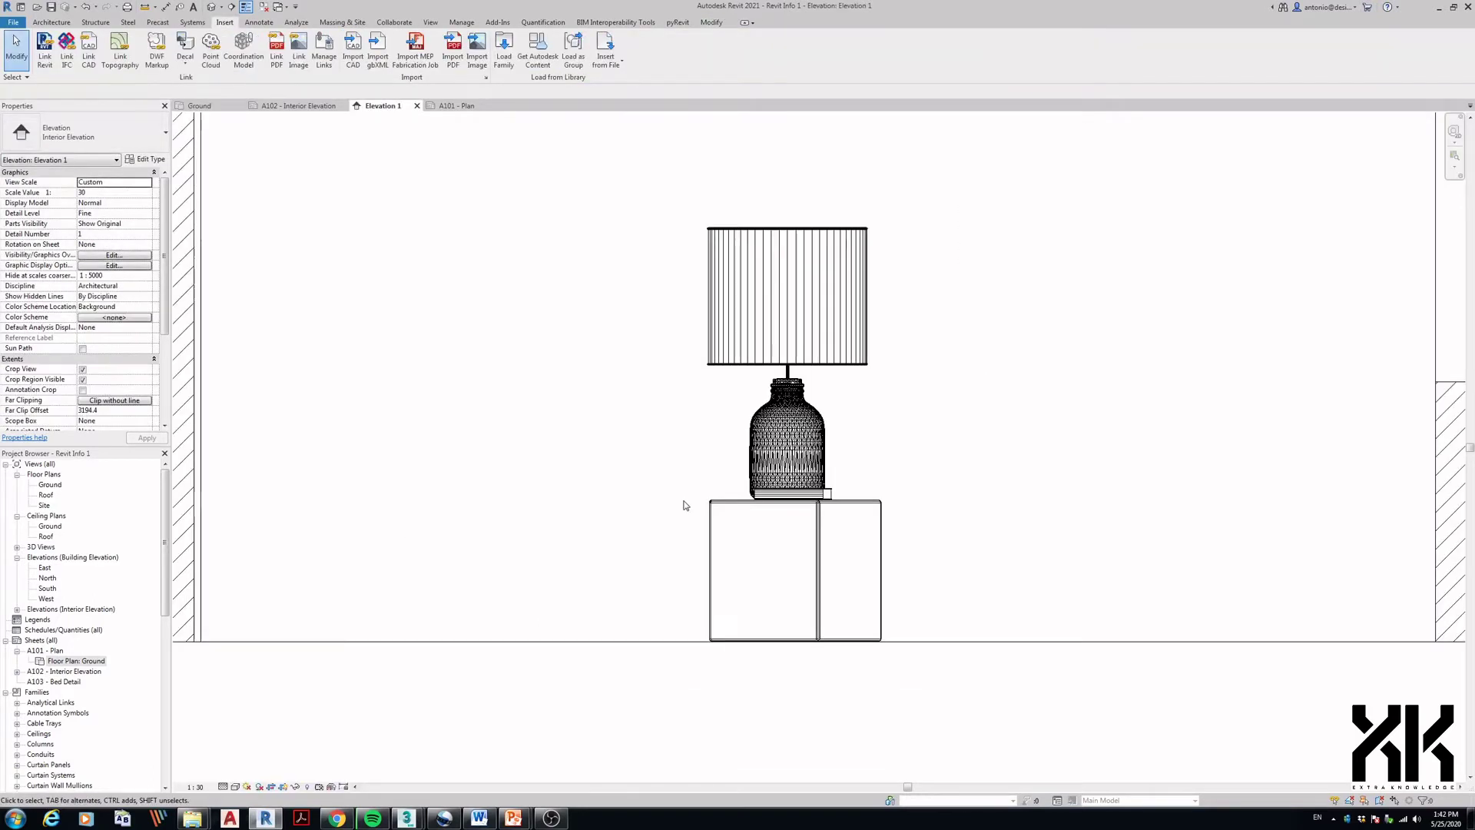
{"action": "scroll", "coordinate": [806, 517], "scroll_direction": "up", "scroll_amount": 2}
{"action": "middle_click_drag", "start_coordinate": [833, 504], "coordinate": [869, 481]}
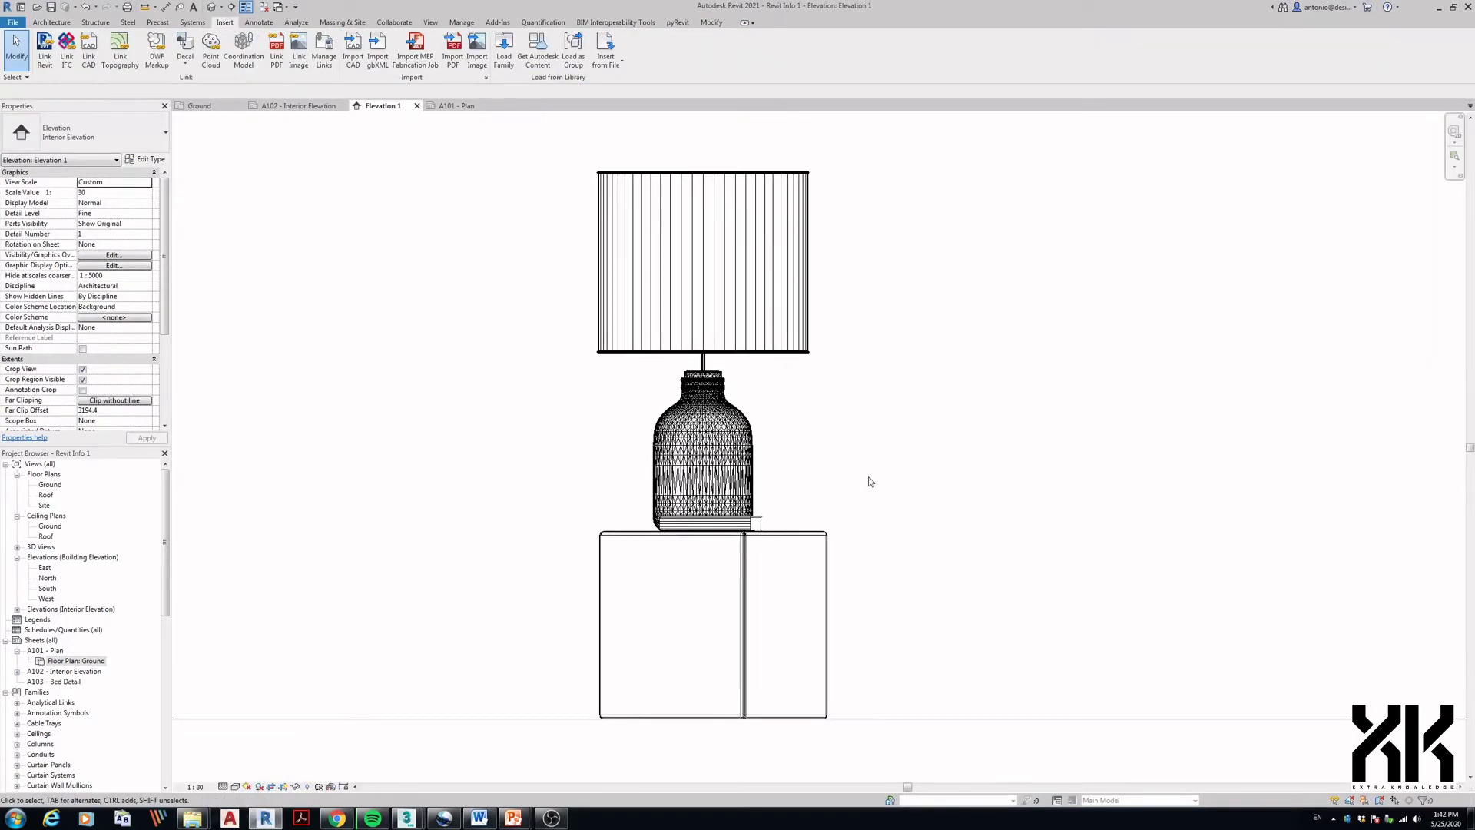
{"action": "scroll", "coordinate": [870, 482], "scroll_direction": "up", "scroll_amount": 1}
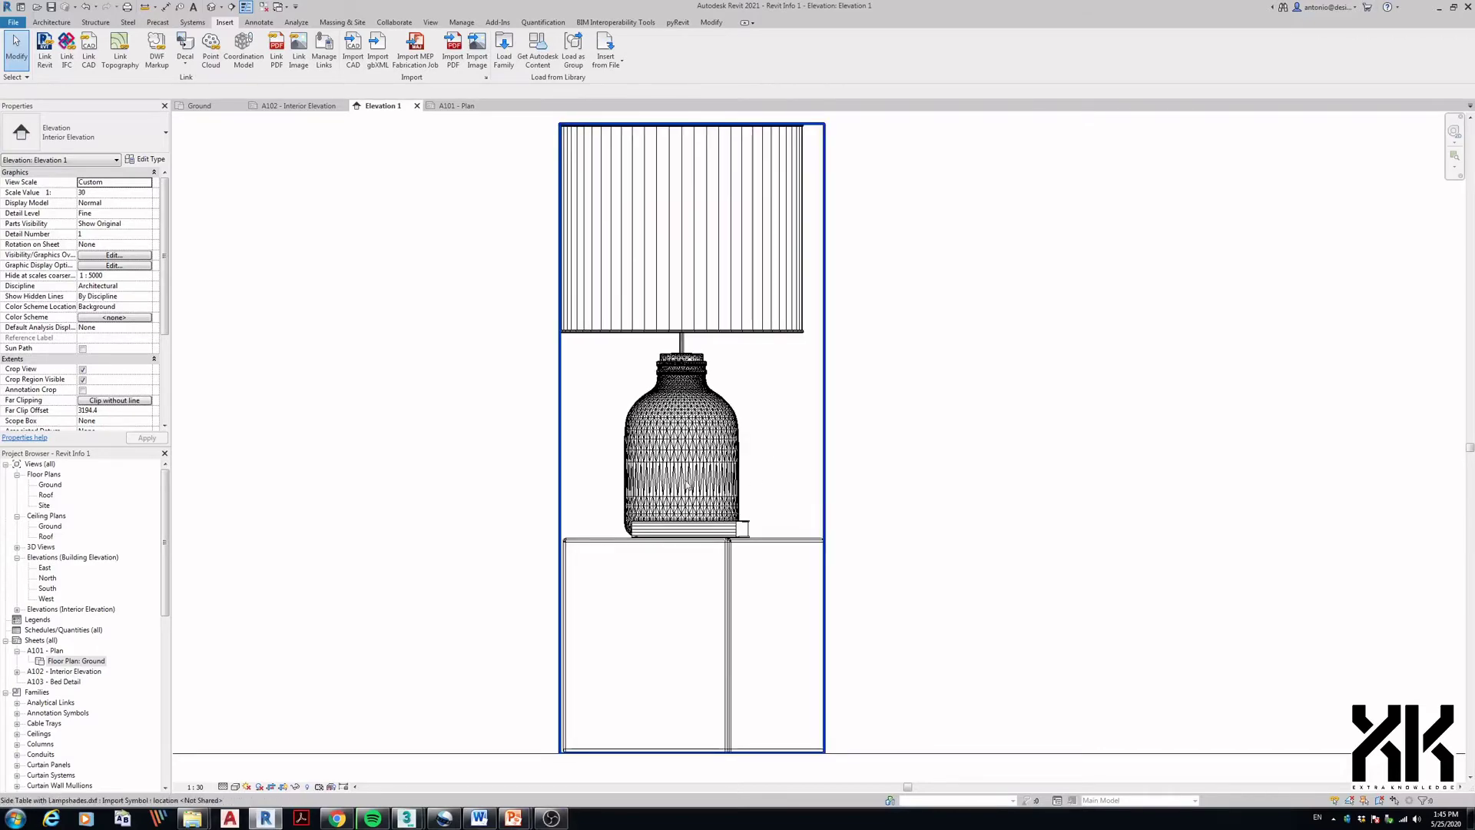
{"action": "scroll", "coordinate": [664, 484], "scroll_direction": "up", "scroll_amount": 2}
{"action": "scroll", "coordinate": [667, 483], "scroll_direction": "up", "scroll_amount": 1}
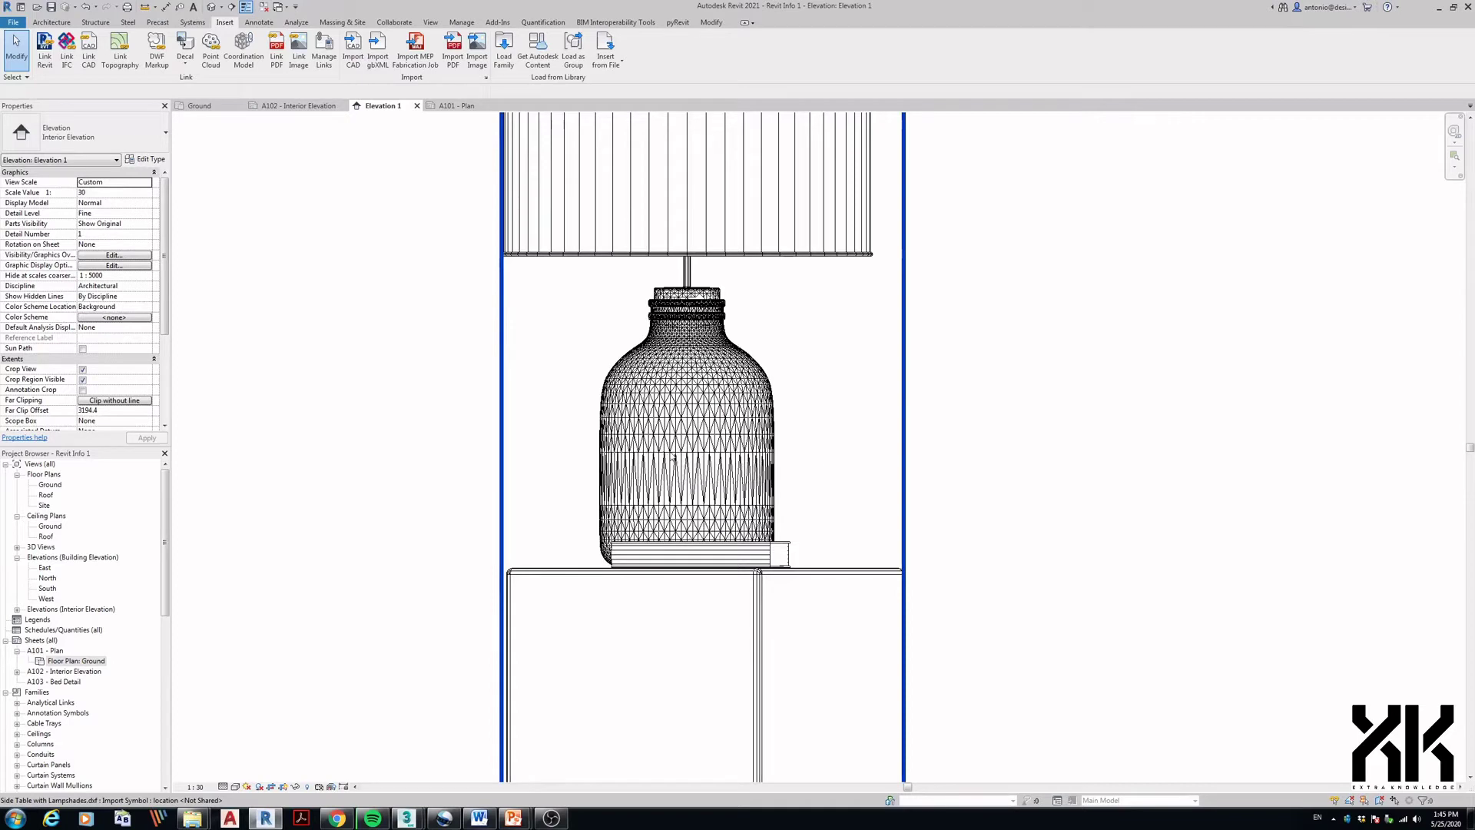
{"action": "scroll", "coordinate": [700, 426], "scroll_direction": "down", "scroll_amount": 2}
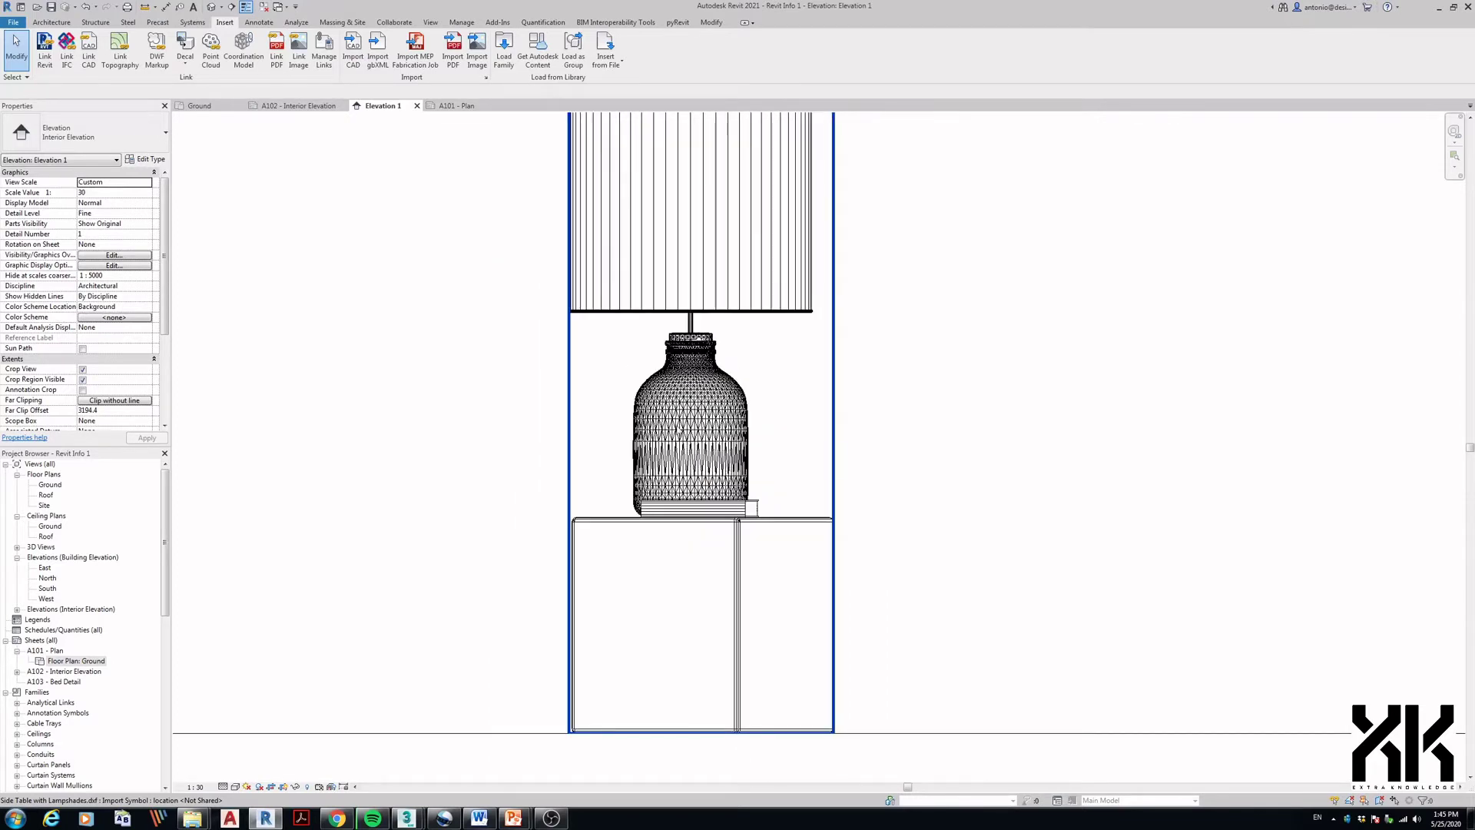
{"action": "left_click", "coordinate": [328, 619]}
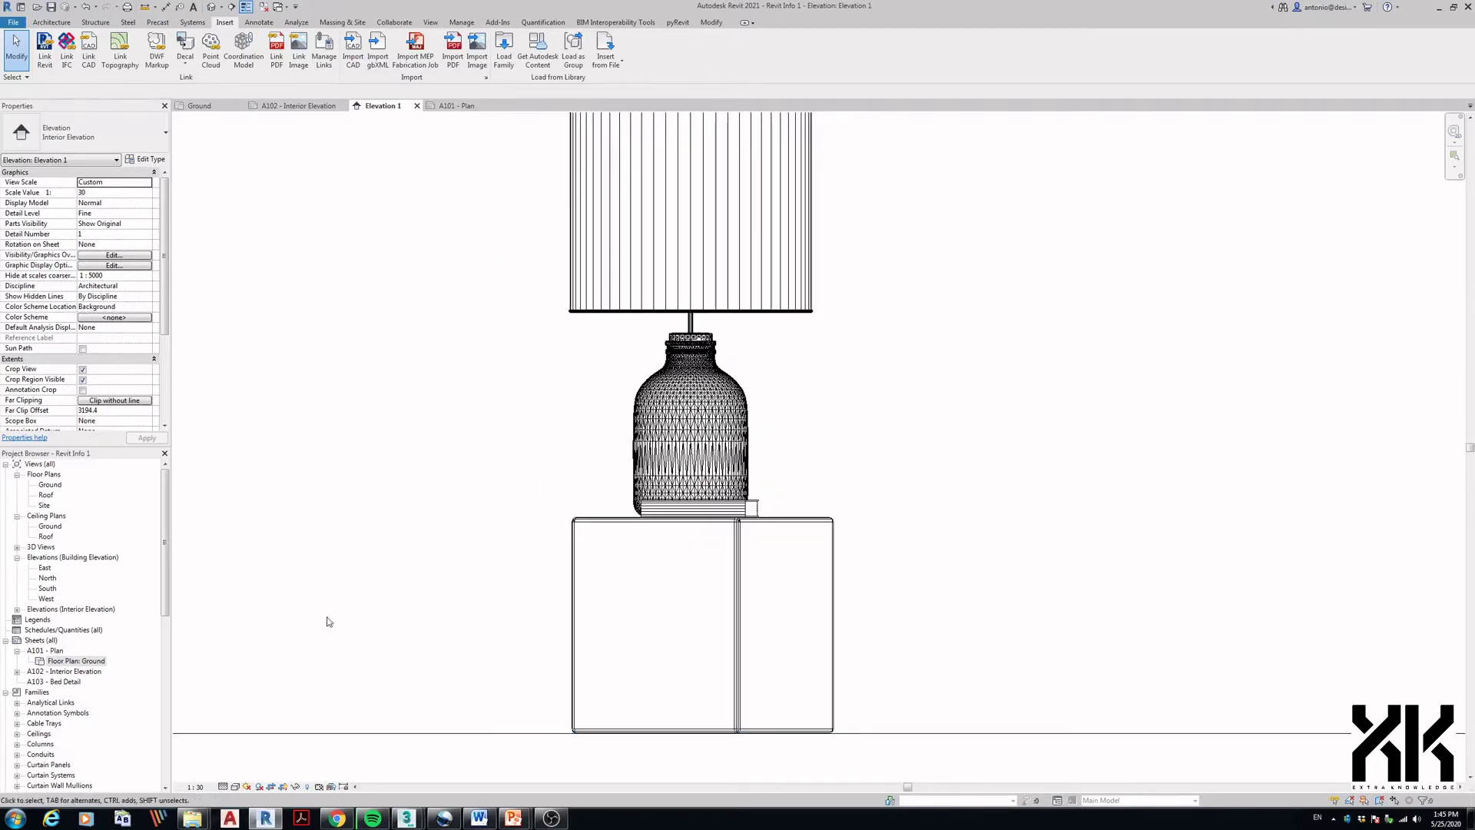
- Switch to the 3ds Max side table scene and add an Edit Mesh modifier to the bottle-shaped lamp base
{"action": "mouse_move", "coordinate": [406, 818]}
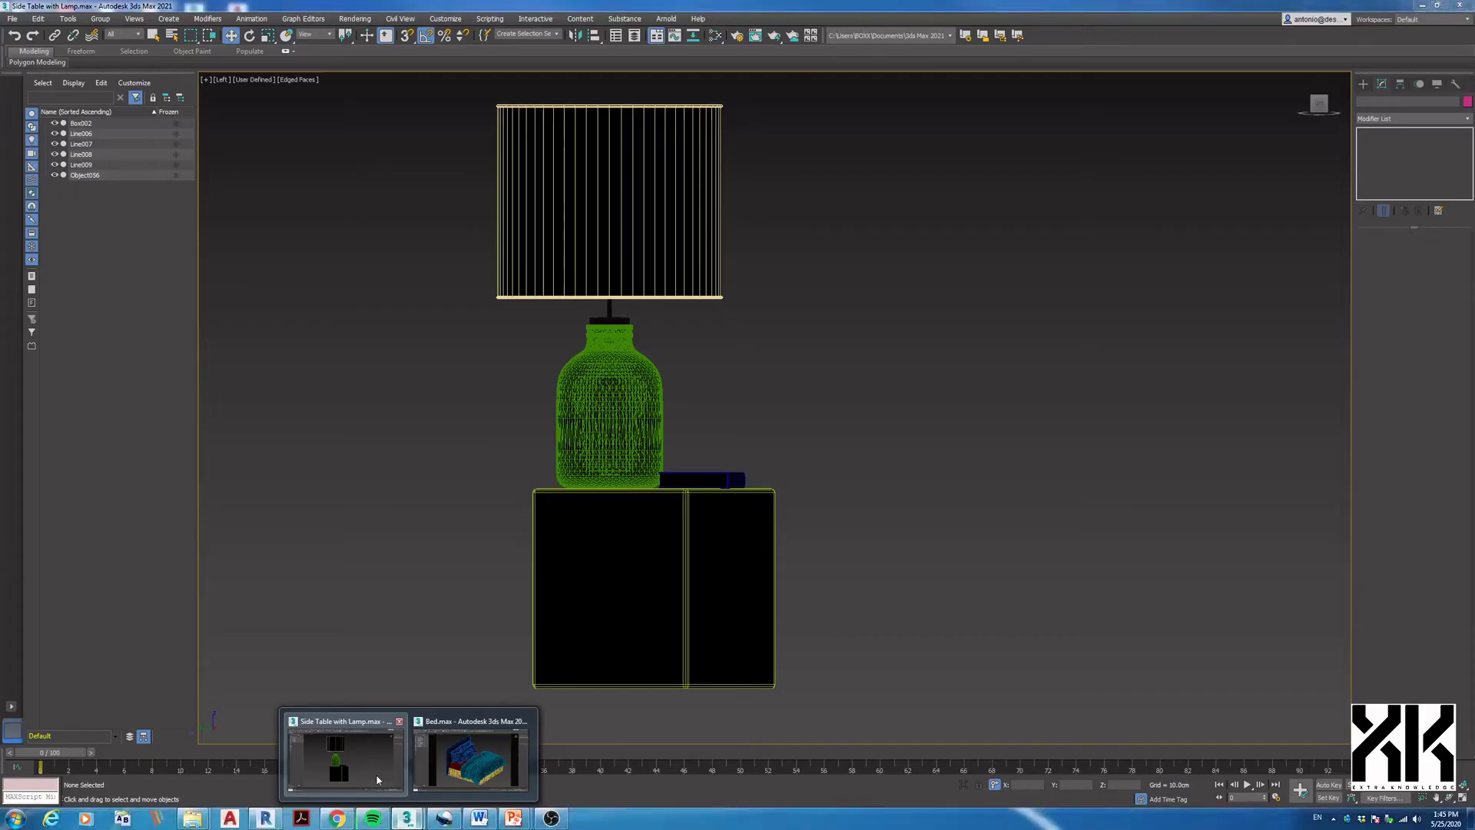
{"action": "left_click", "coordinate": [353, 749]}
{"action": "left_click", "coordinate": [609, 407]}
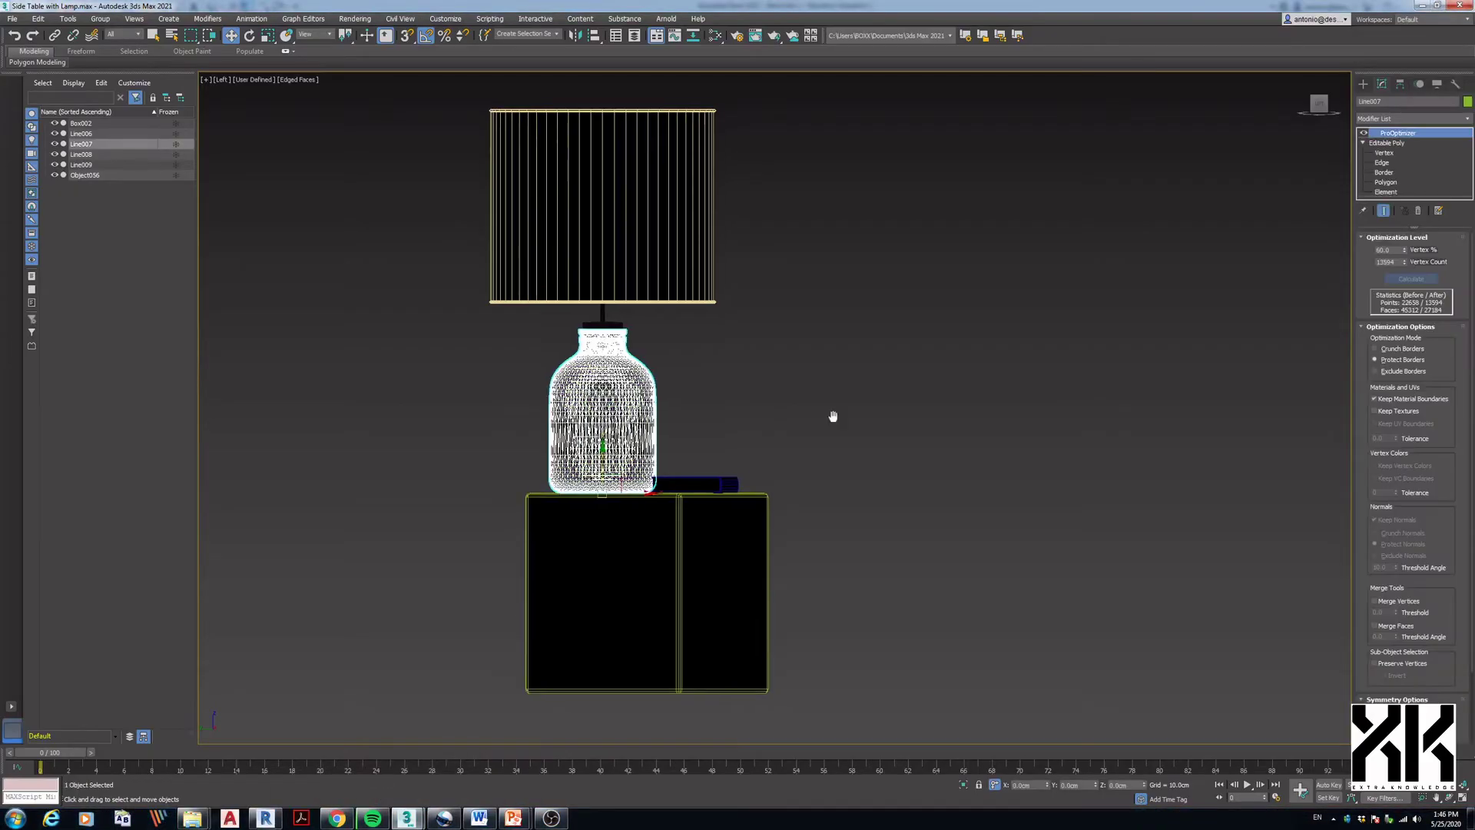
{"action": "left_click", "coordinate": [1391, 118]}
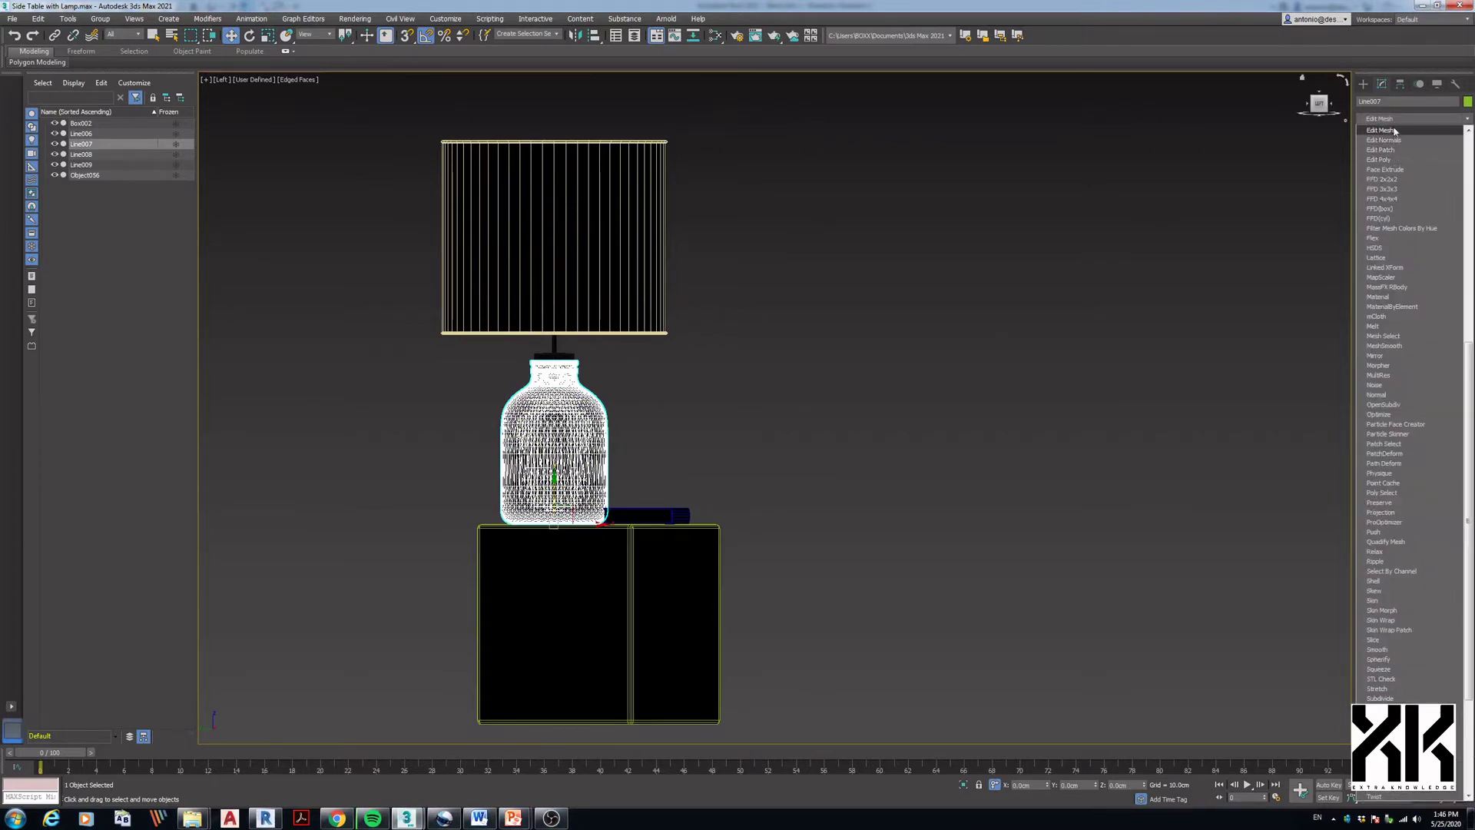
{"action": "left_click", "coordinate": [1395, 131]}
{"action": "left_click", "coordinate": [1374, 133]}
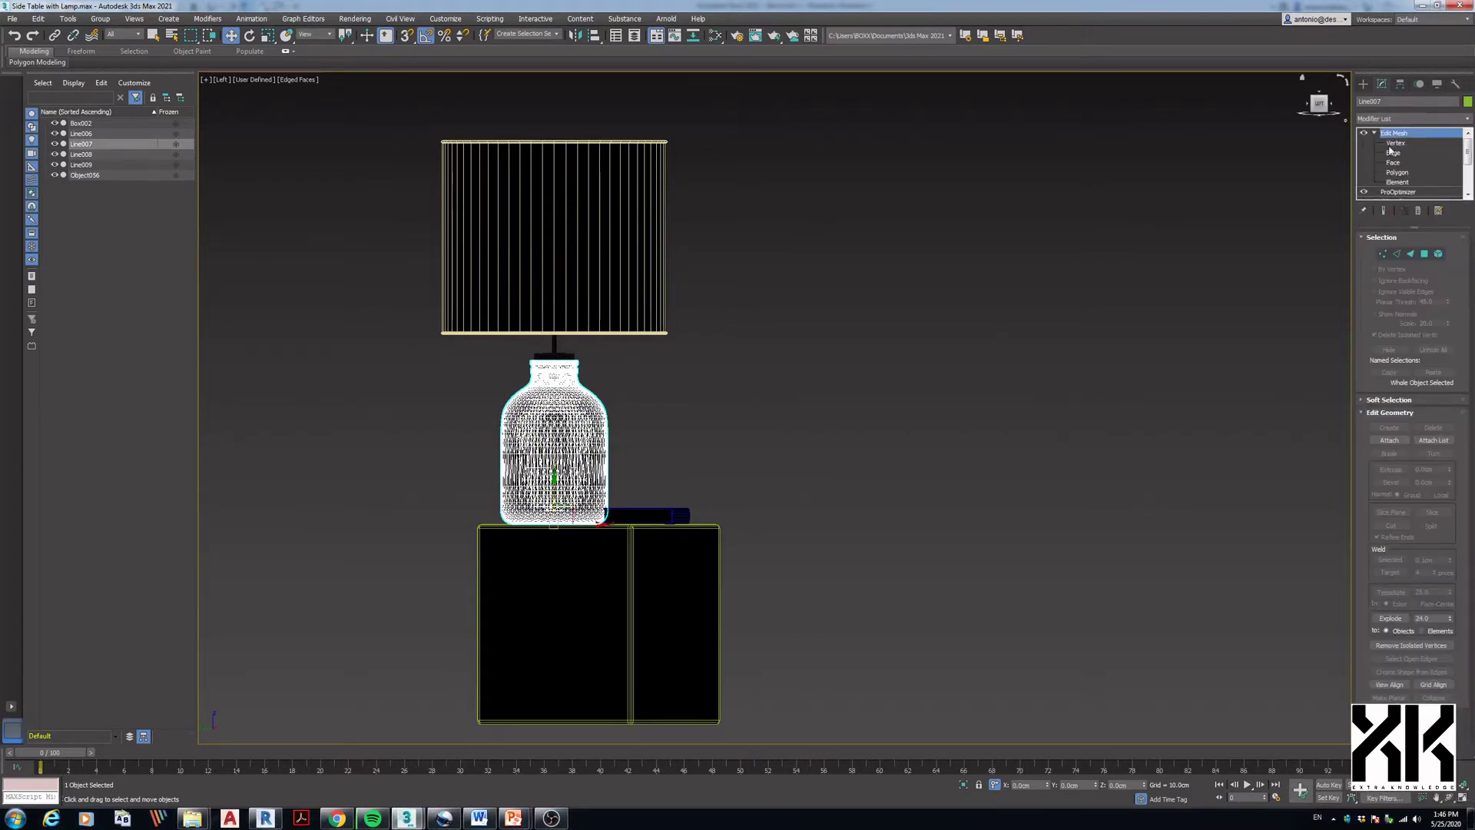
- Select all edges of the lamp base at Edge level, make them invisible, and return to the Edit Mesh object level
{"action": "left_click", "coordinate": [1393, 152]}
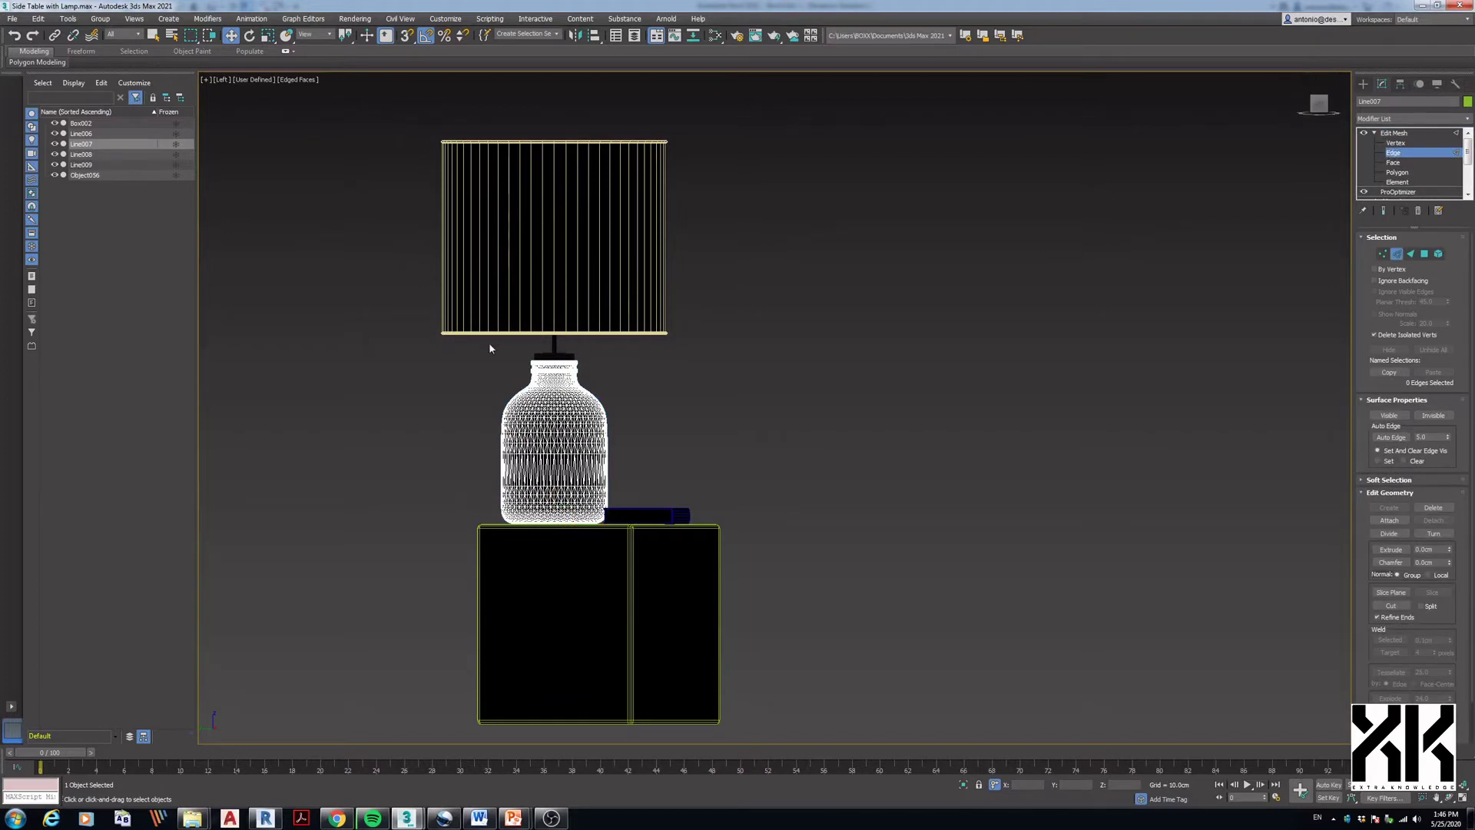
{"action": "left_click_drag", "start_coordinate": [489, 343], "coordinate": [614, 479]}
{"action": "left_click_drag", "start_coordinate": [633, 555], "coordinate": [633, 554]}
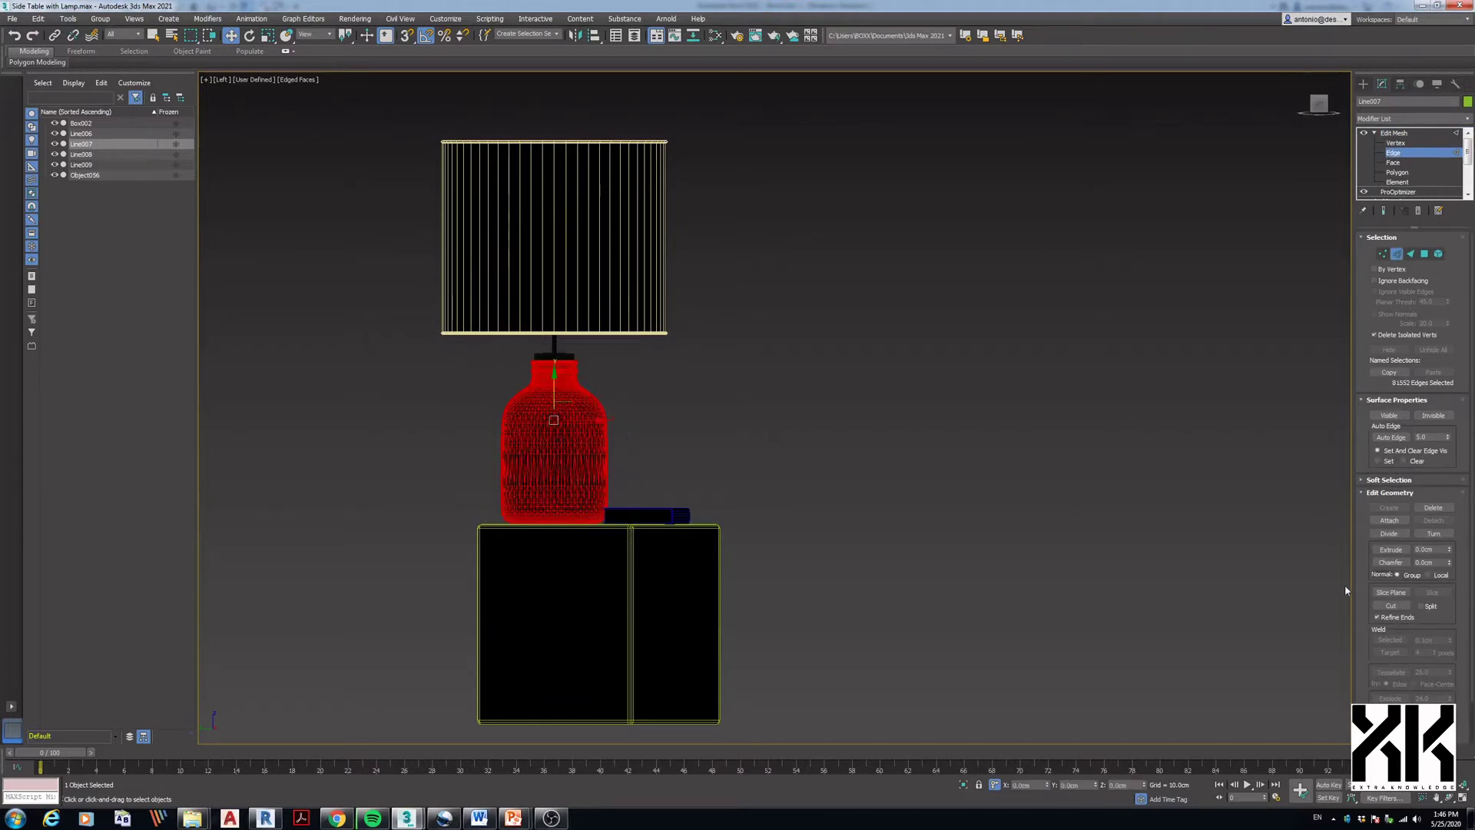
{"action": "left_click_drag", "start_coordinate": [1359, 578], "coordinate": [1359, 544]}
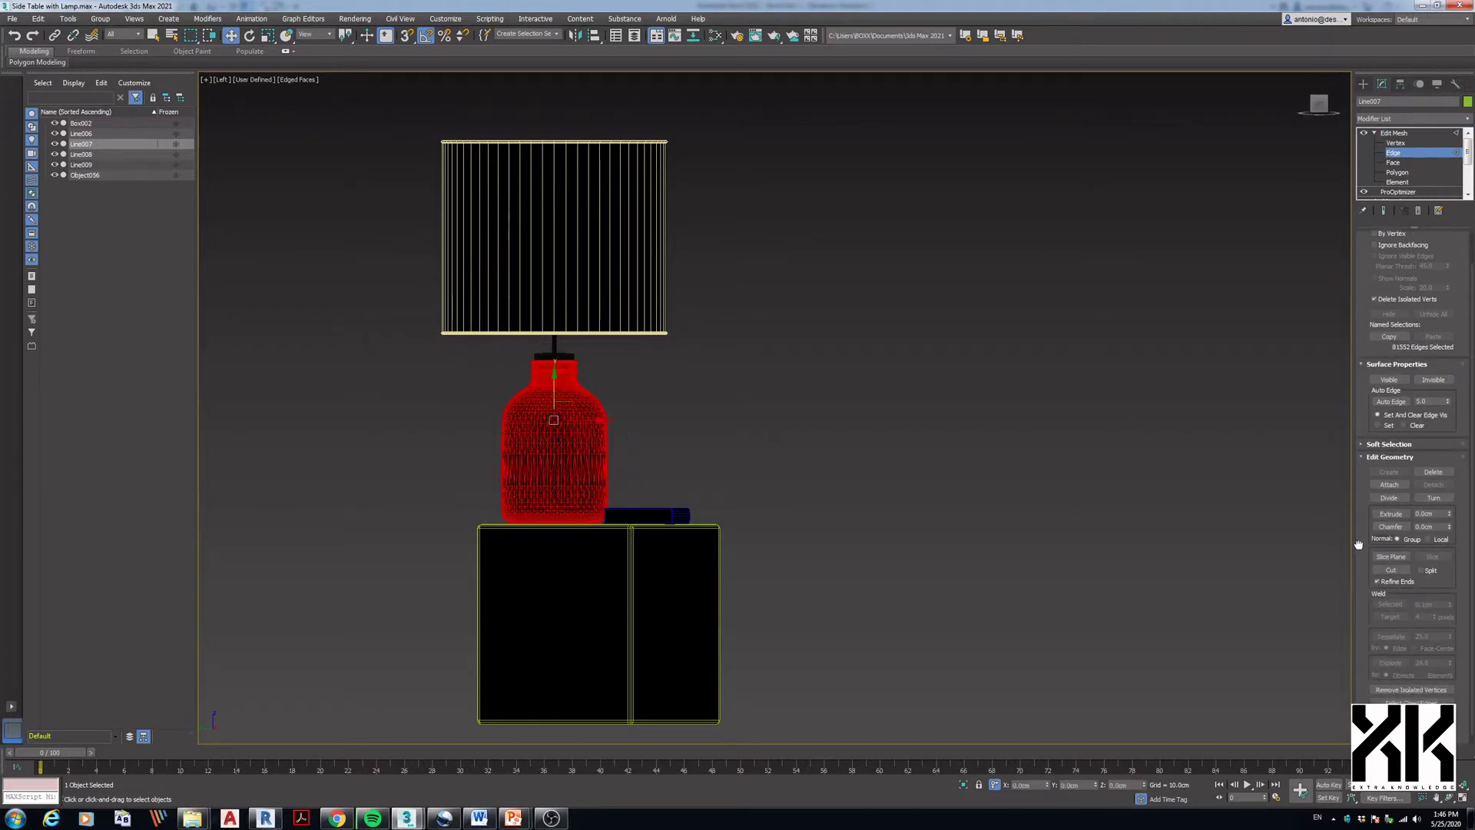
{"action": "left_click", "coordinate": [1430, 381]}
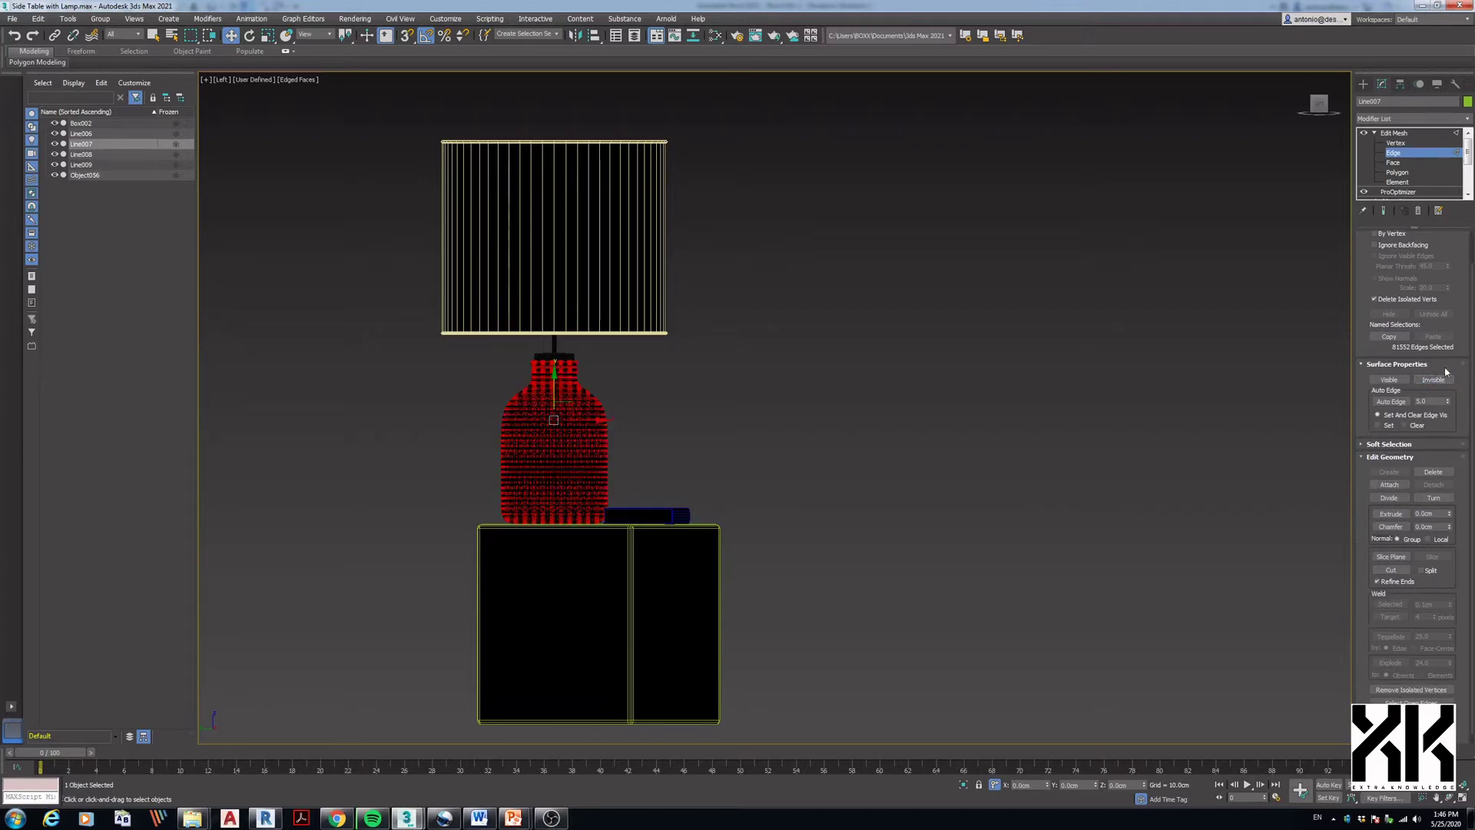
{"action": "left_click", "coordinate": [1395, 133]}
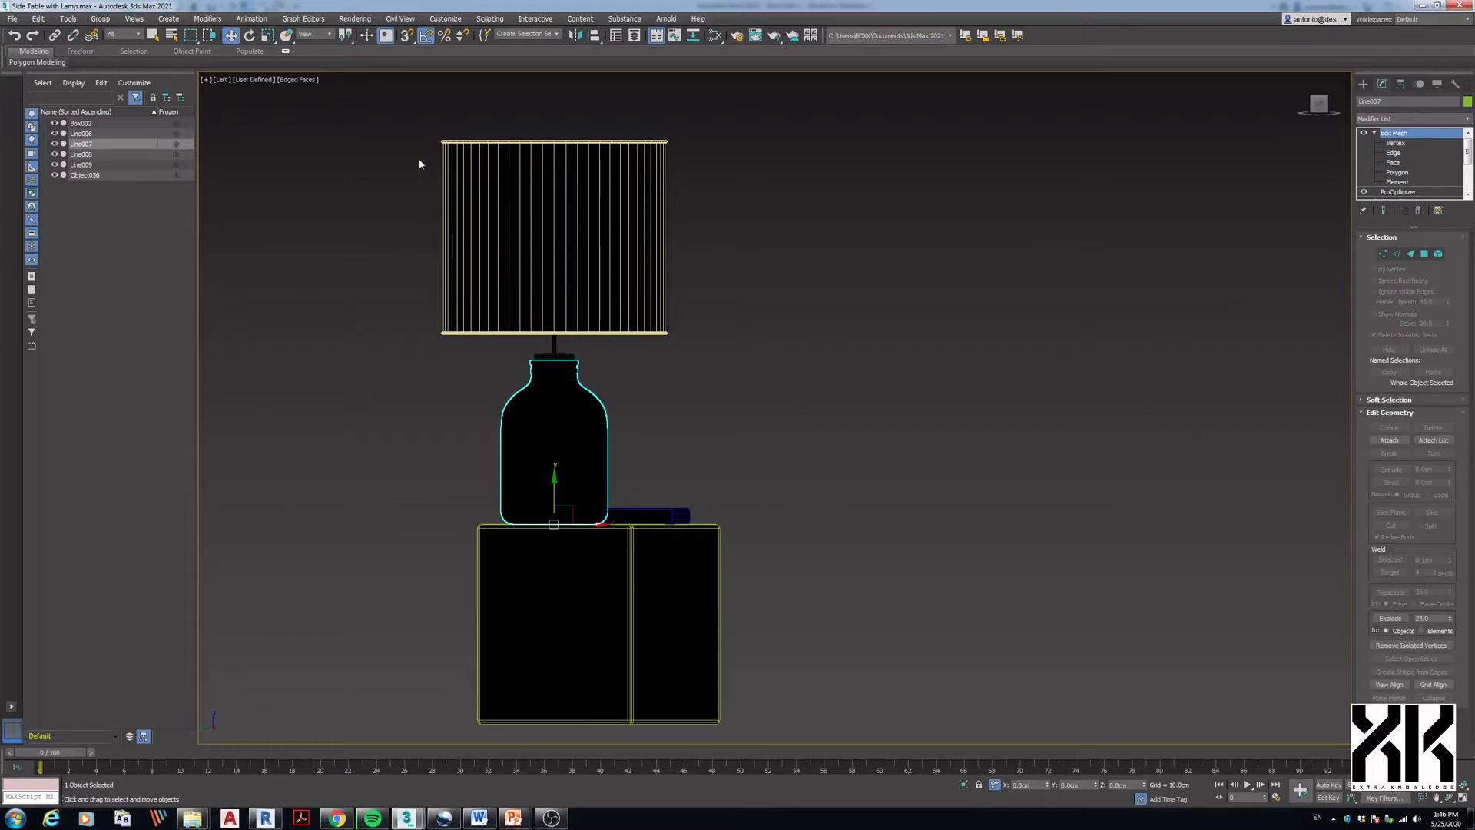
- Export all side table and lamp objects with the hidden base edges to DXF, replacing the existing "Side Table with Lampshades" file
{"action": "left_click_drag", "start_coordinate": [519, 239], "coordinate": [833, 736]}
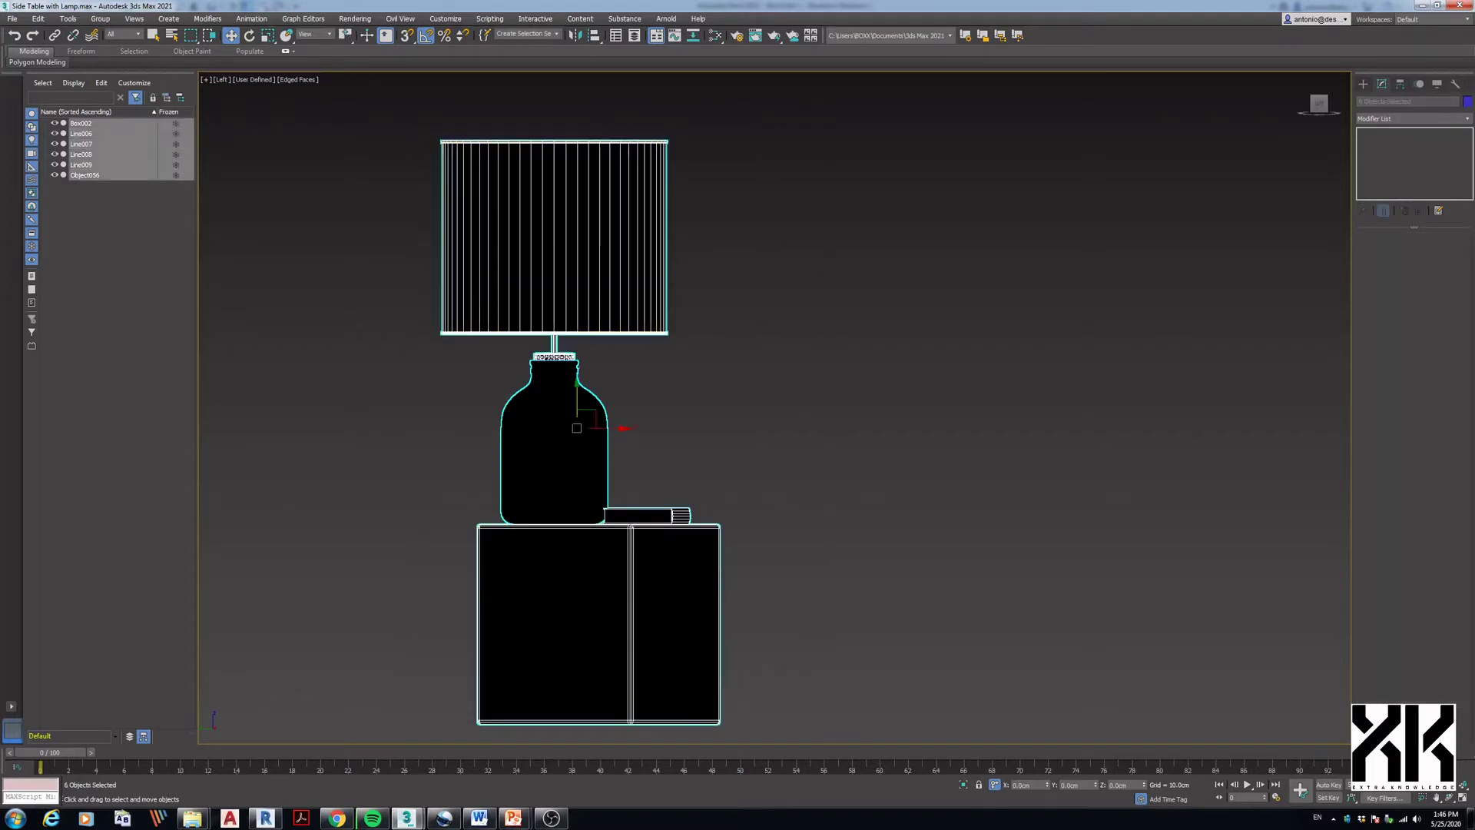
{"action": "left_click", "coordinate": [12, 19]}
{"action": "mouse_move", "coordinate": [121, 186]}
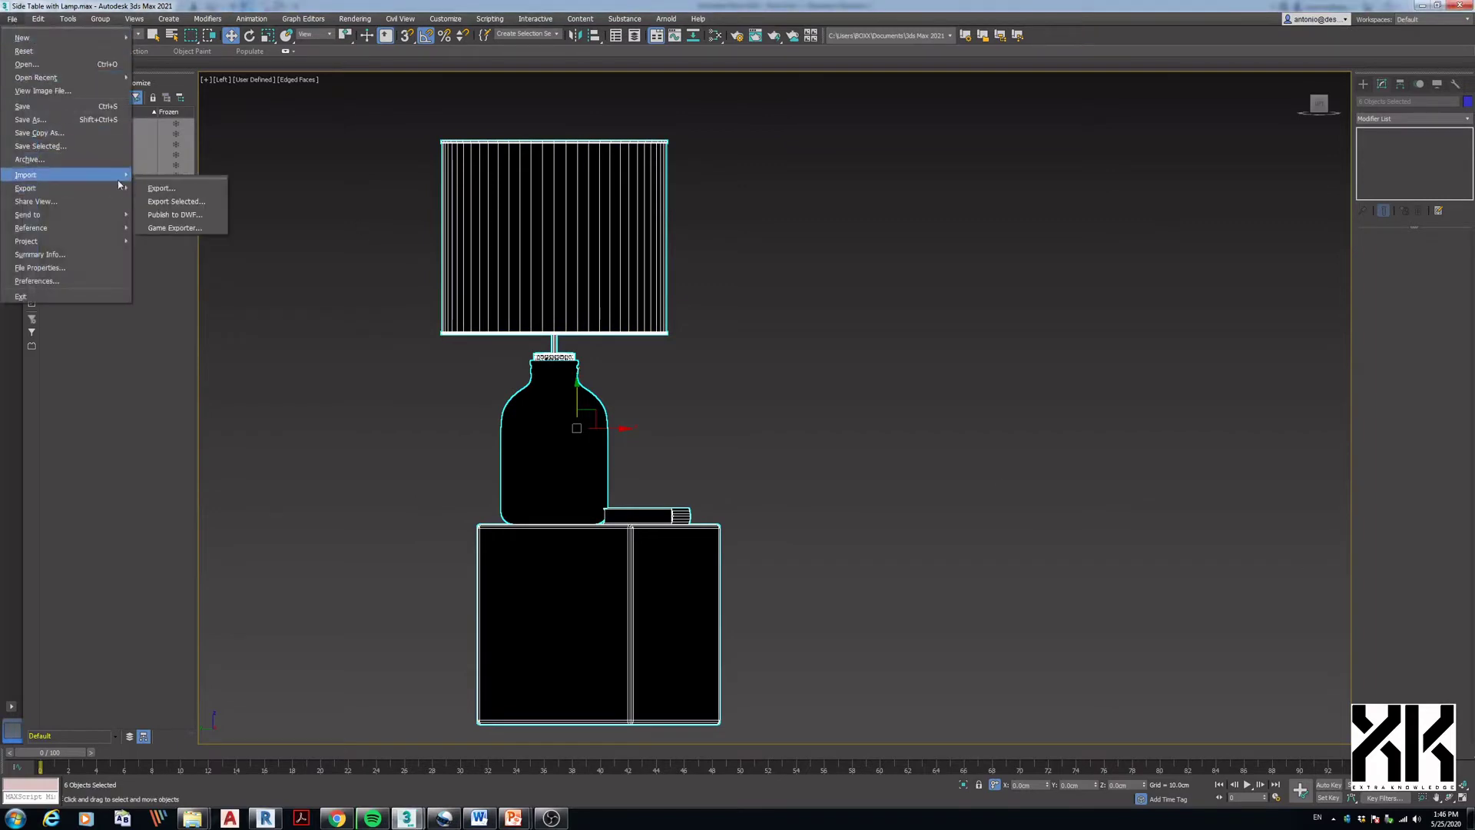
{"action": "left_click", "coordinate": [176, 201]}
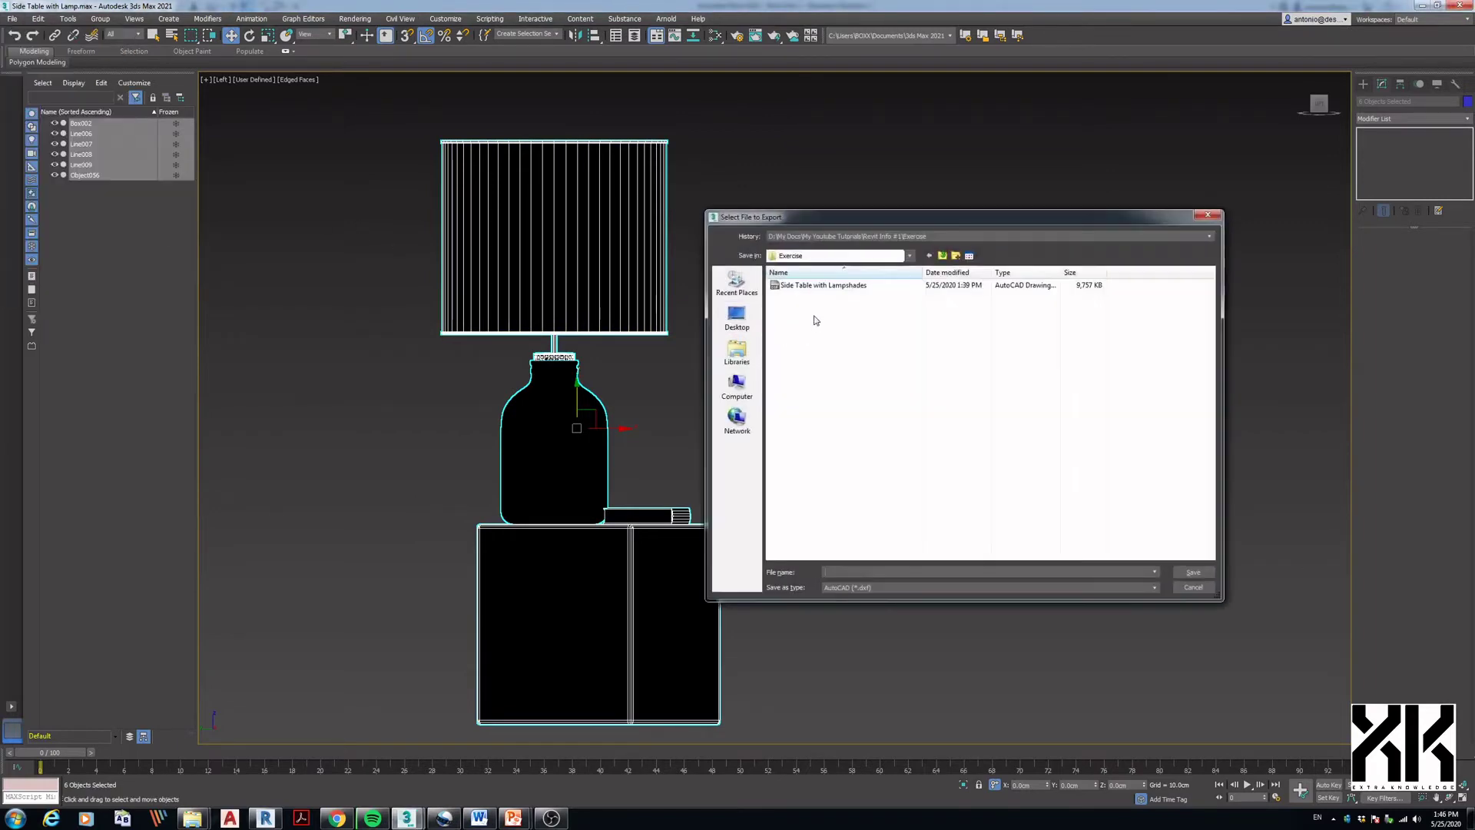
{"action": "double_click", "coordinate": [814, 289]}
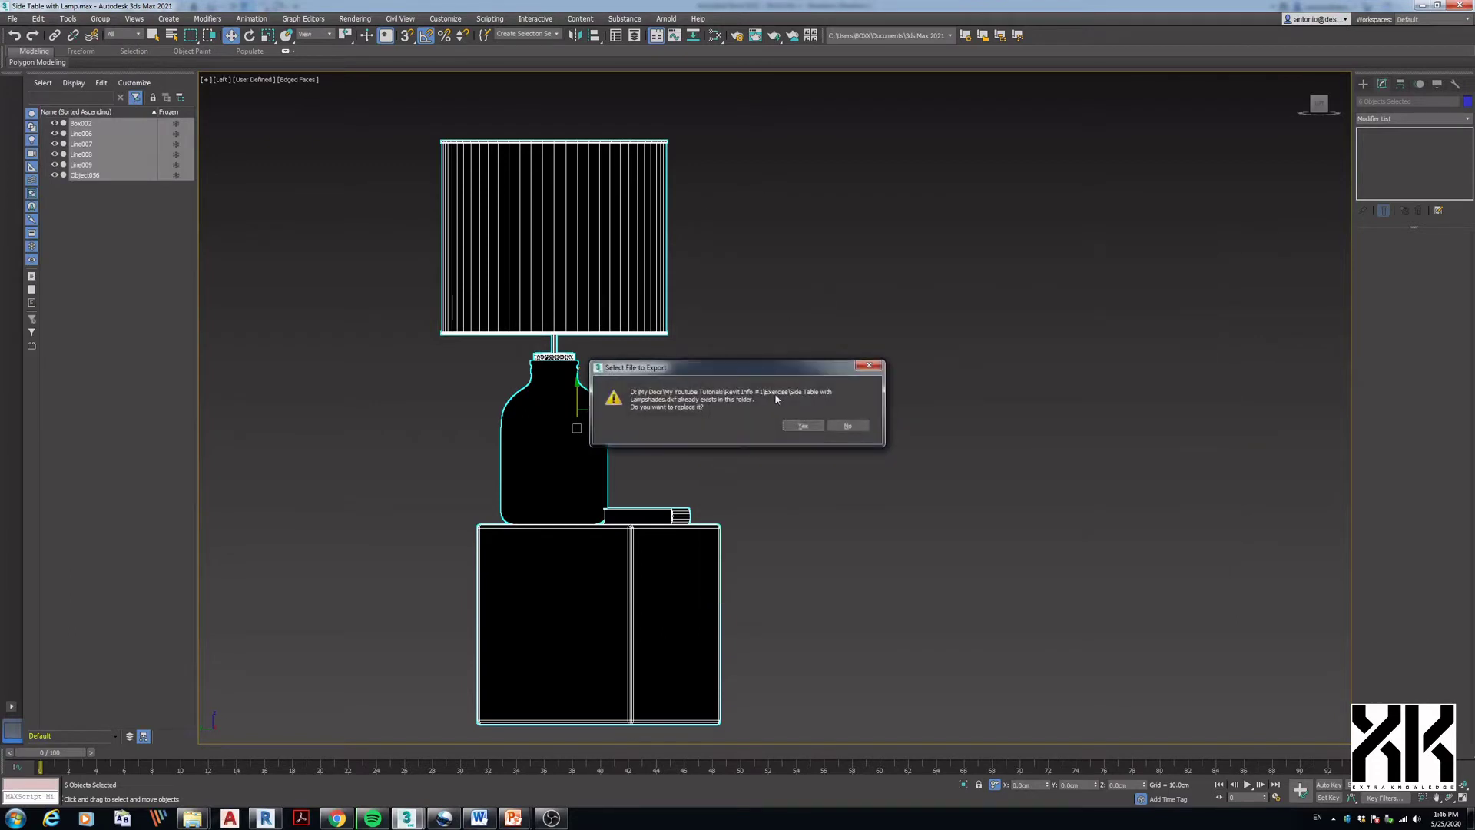
{"action": "left_click", "coordinate": [801, 426]}
{"action": "left_click", "coordinate": [749, 445]}
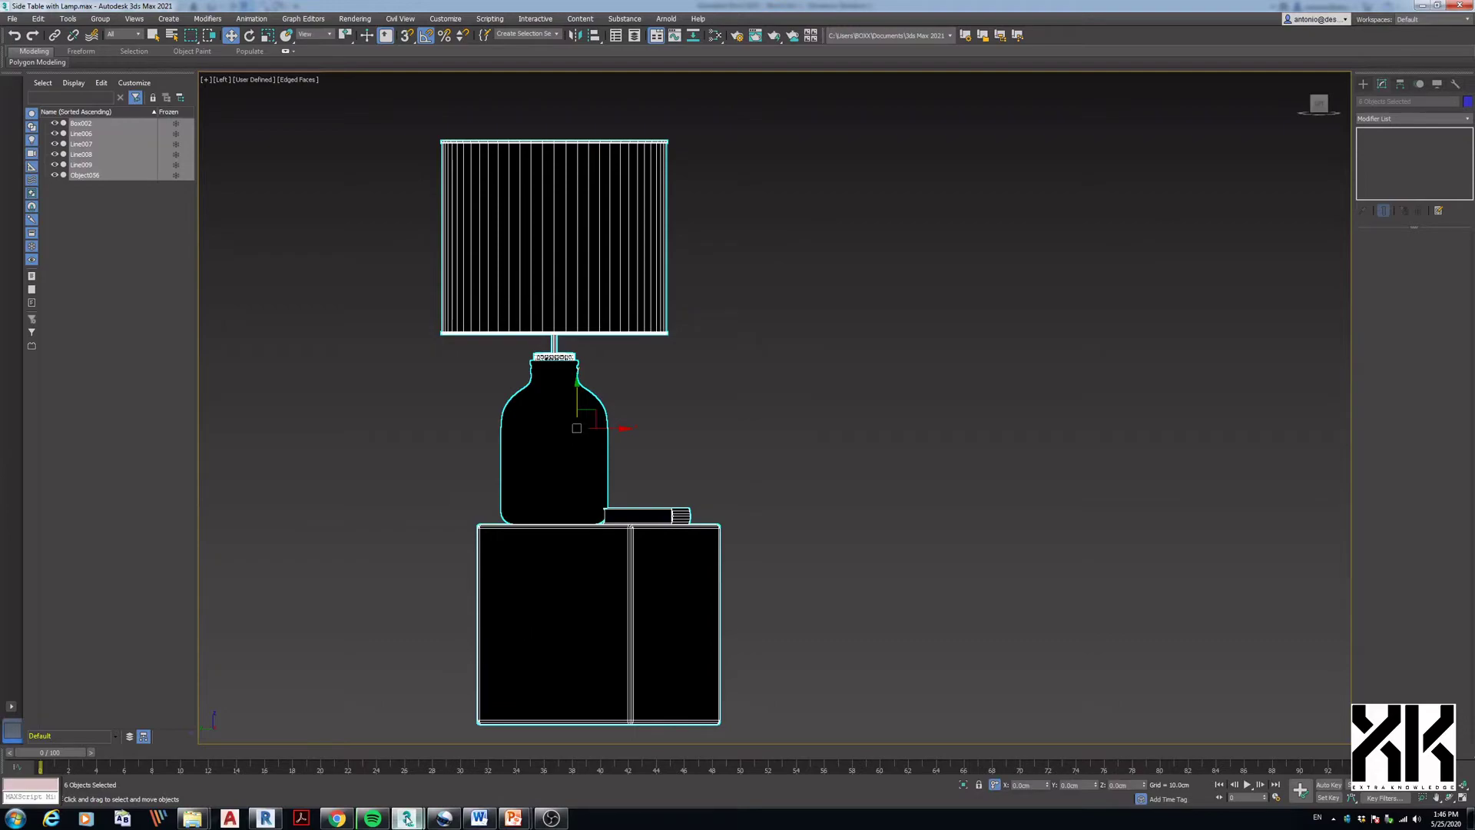
- Back in Revit's Ground floor plan, import the re-exported "Side Table with Lampshades.dxf" and place it just right of the first table
{"action": "mouse_move", "coordinate": [406, 823]}
{"action": "left_click", "coordinate": [265, 818]}
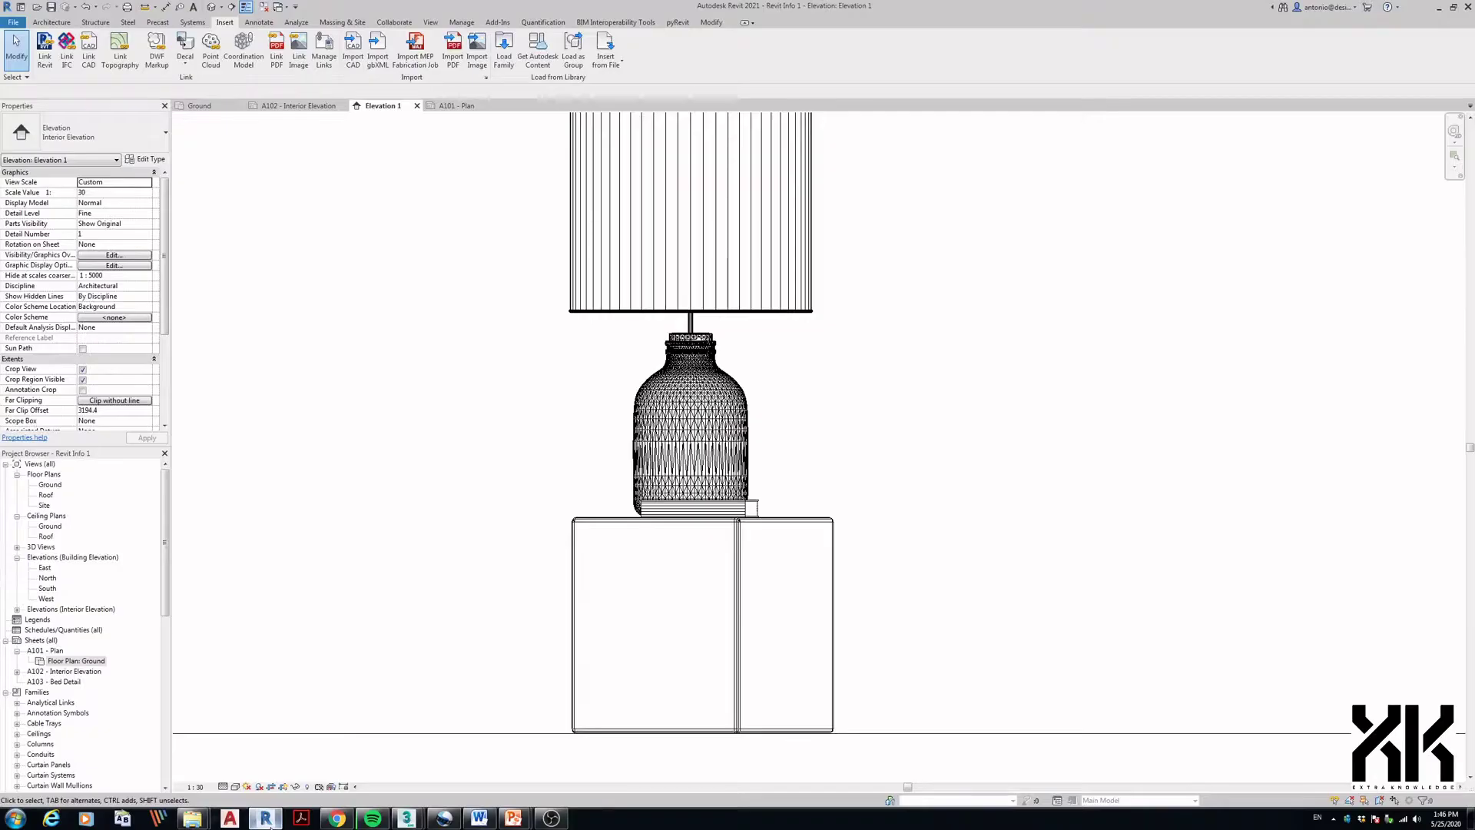
{"action": "double_click", "coordinate": [57, 664]}
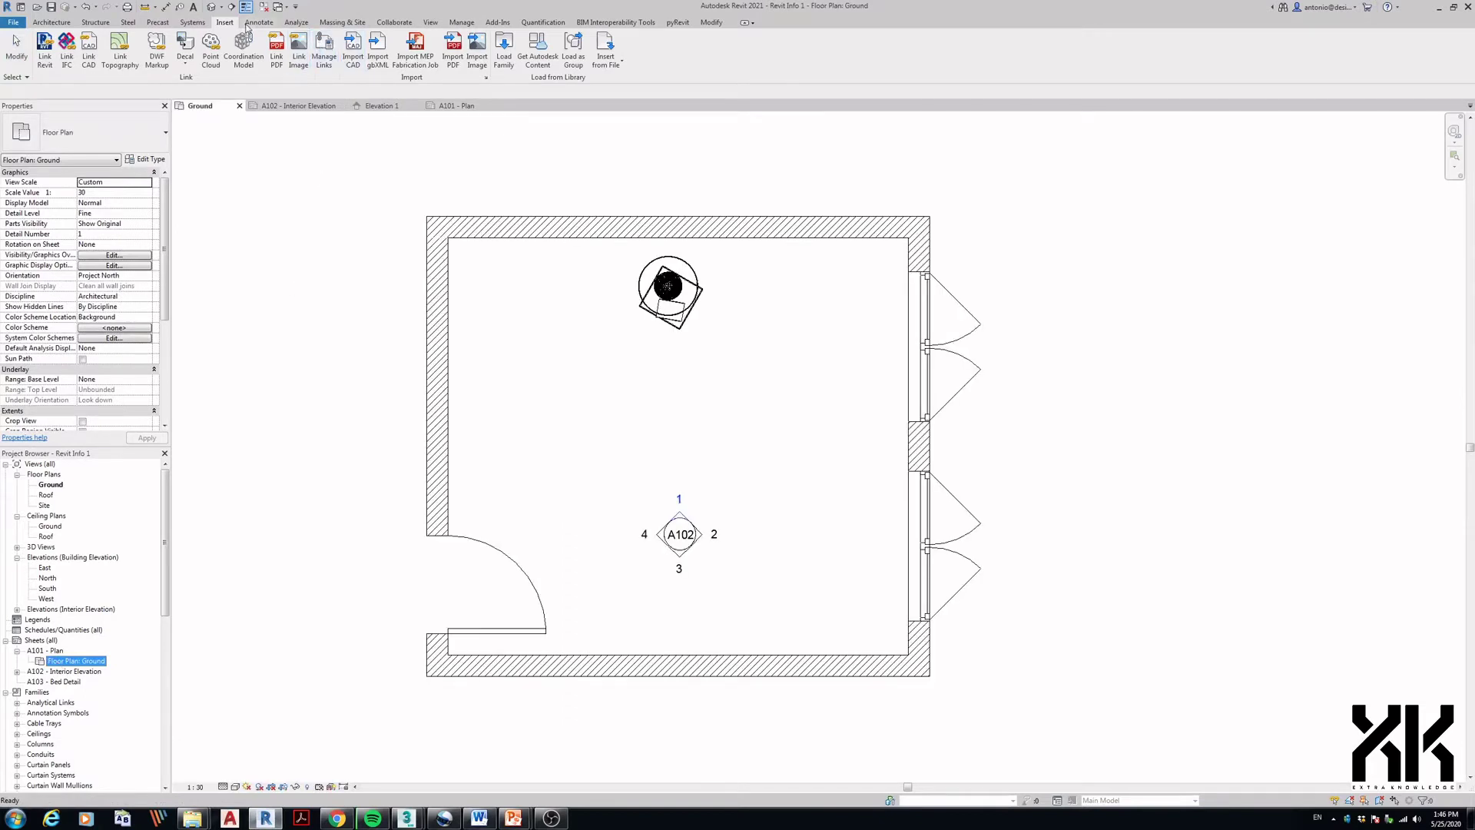
{"action": "left_click", "coordinate": [357, 51]}
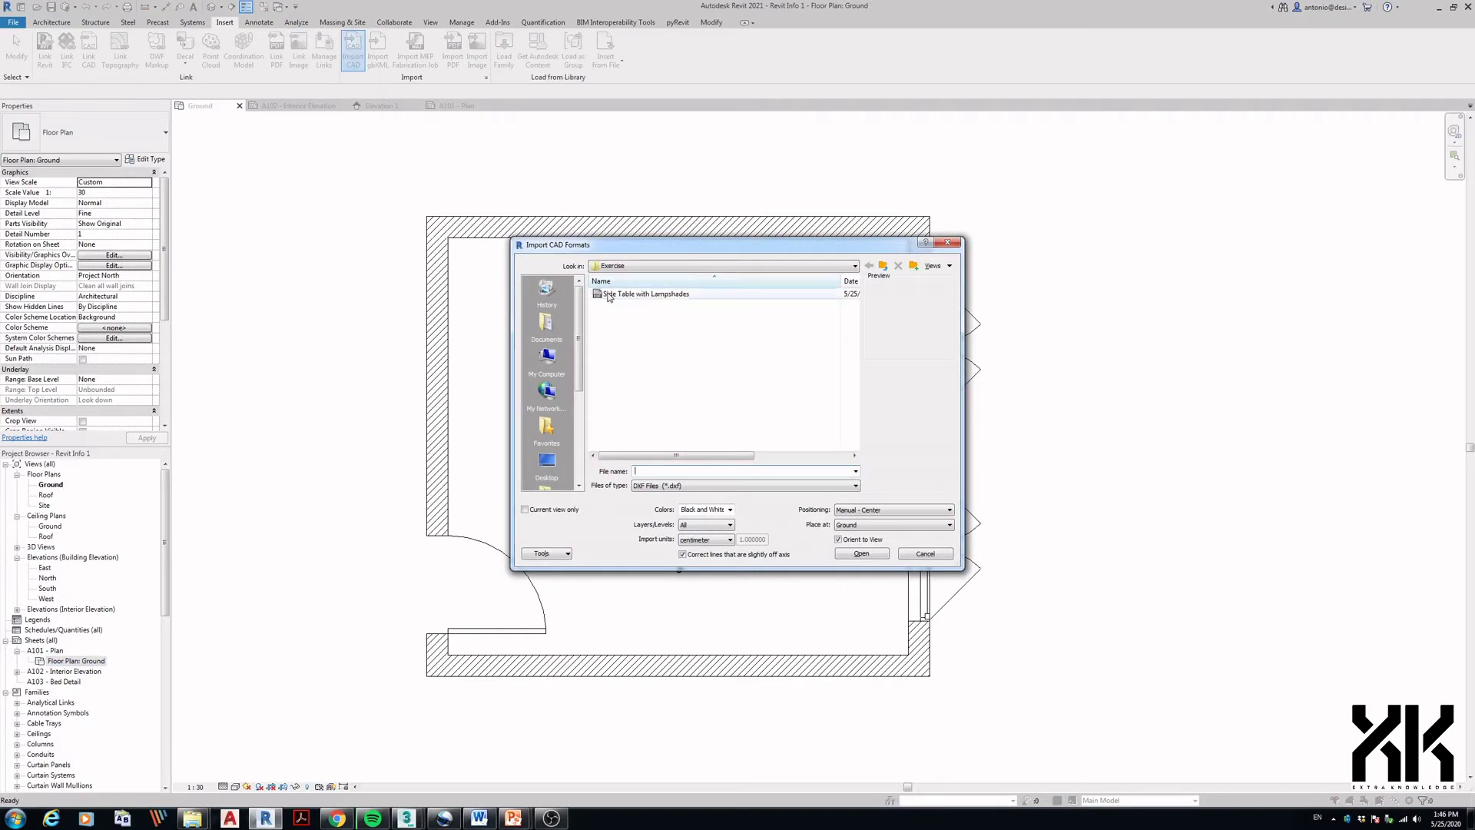
{"action": "left_click", "coordinate": [617, 294]}
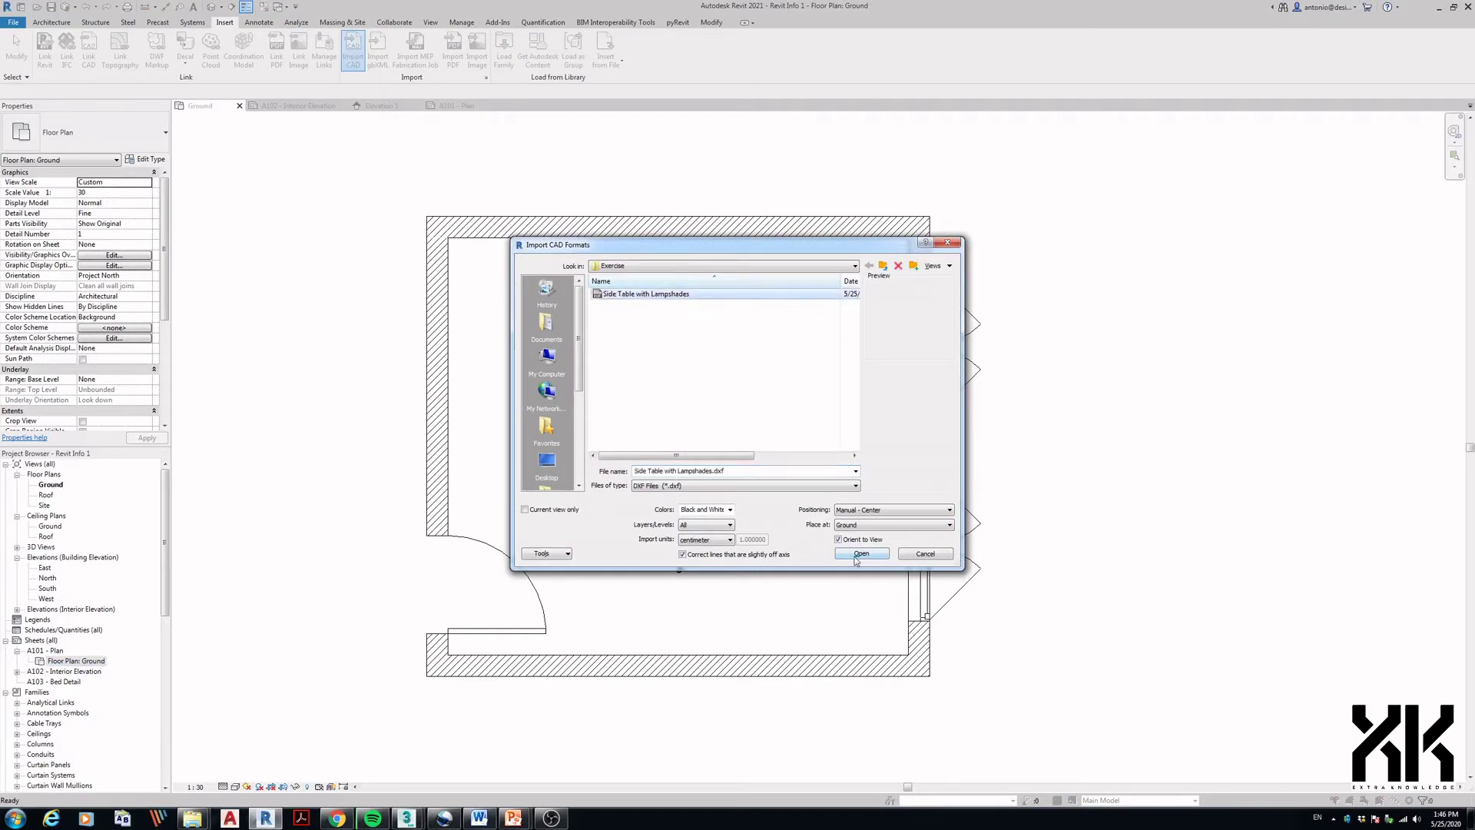
{"action": "left_click", "coordinate": [859, 554]}
{"action": "left_click", "coordinate": [751, 298]}
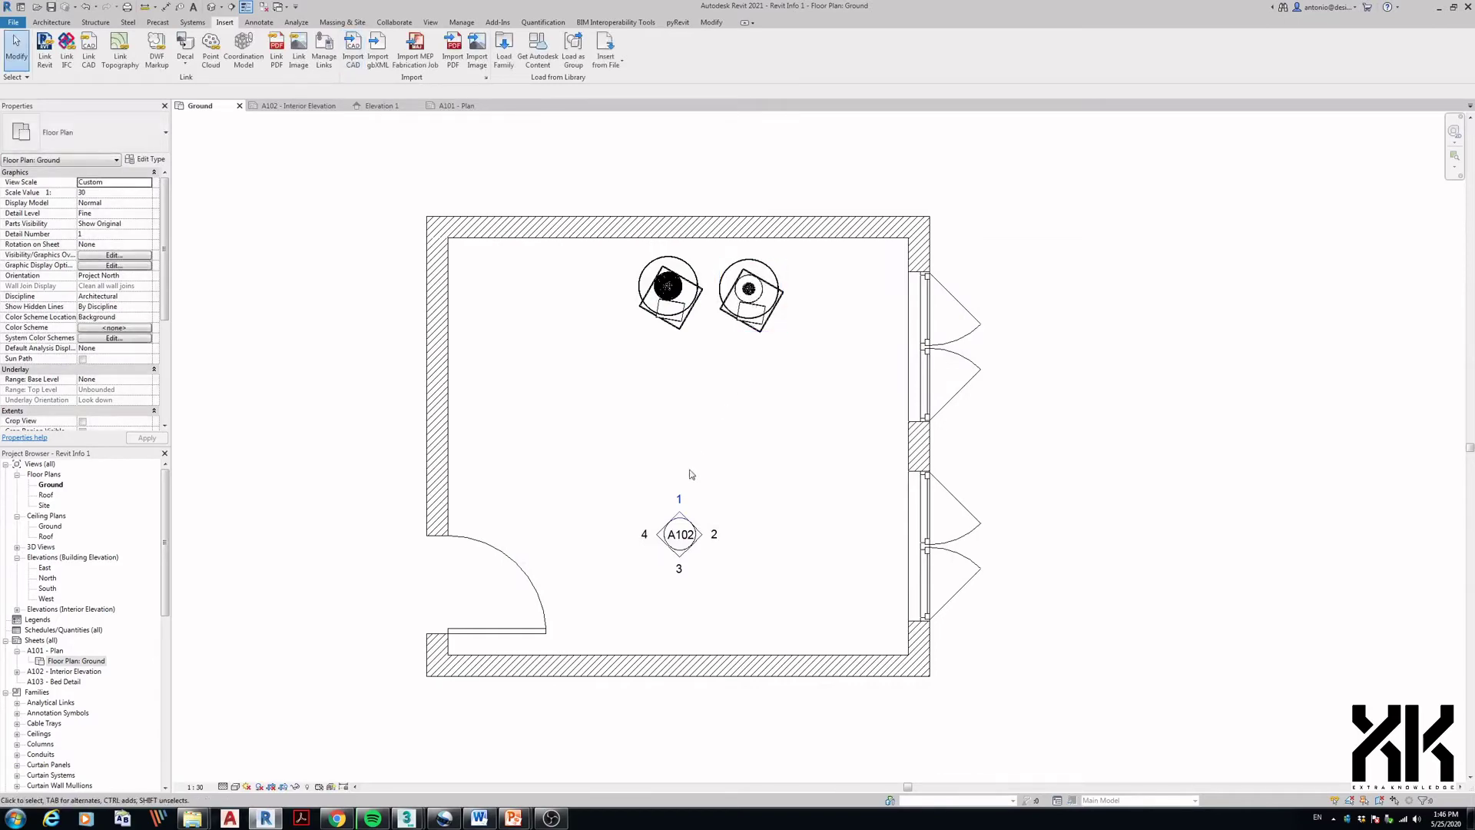
- Open interior Elevation 1 from its plan marker and compare the two lamp bases up close
{"action": "left_click", "coordinate": [679, 503]}
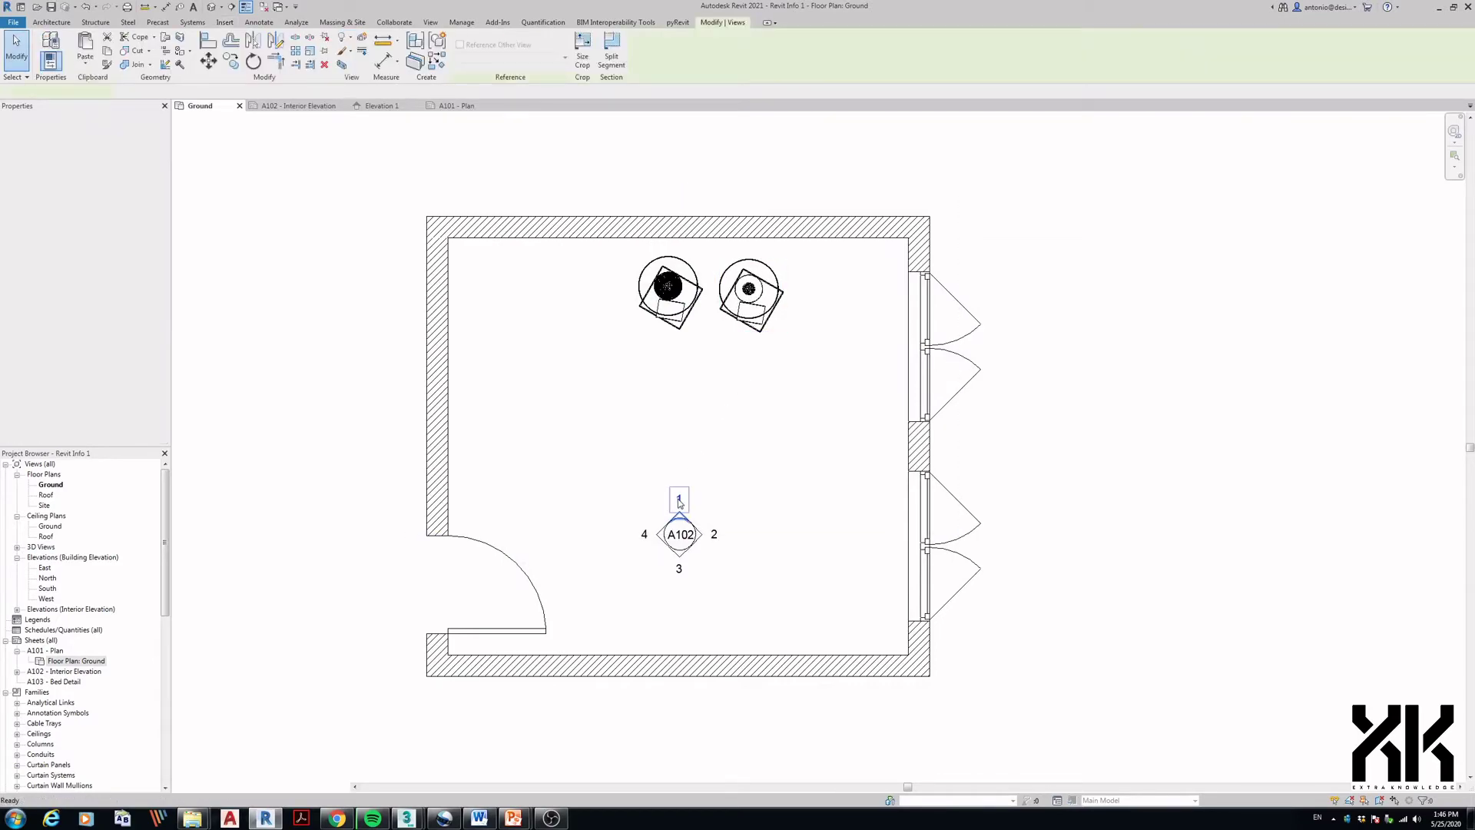
{"action": "double_click", "coordinate": [680, 503]}
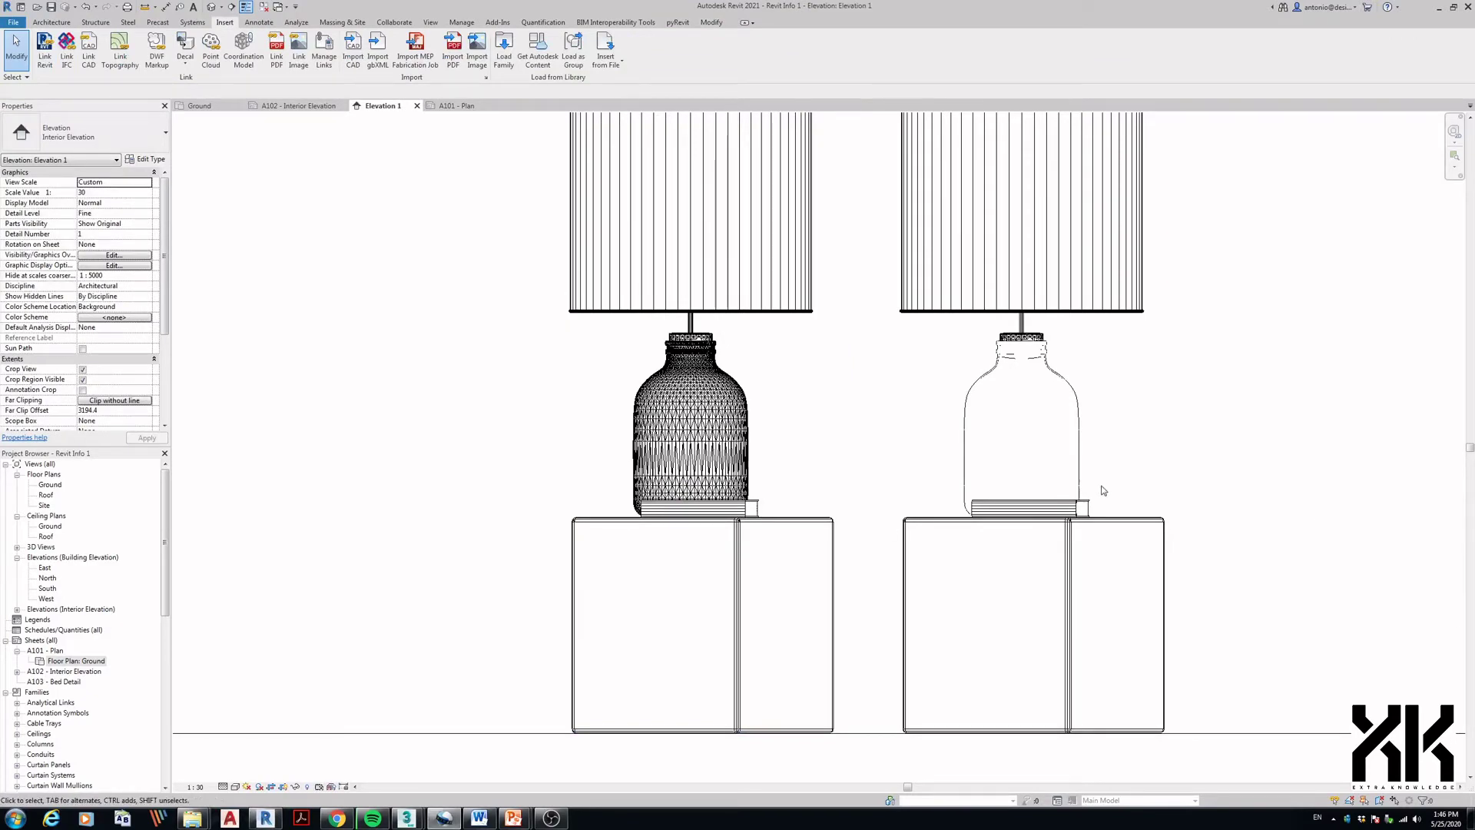
{"action": "scroll", "coordinate": [945, 527], "scroll_direction": "up", "scroll_amount": 3}
{"action": "middle_click_drag", "start_coordinate": [1050, 422], "coordinate": [777, 471]}
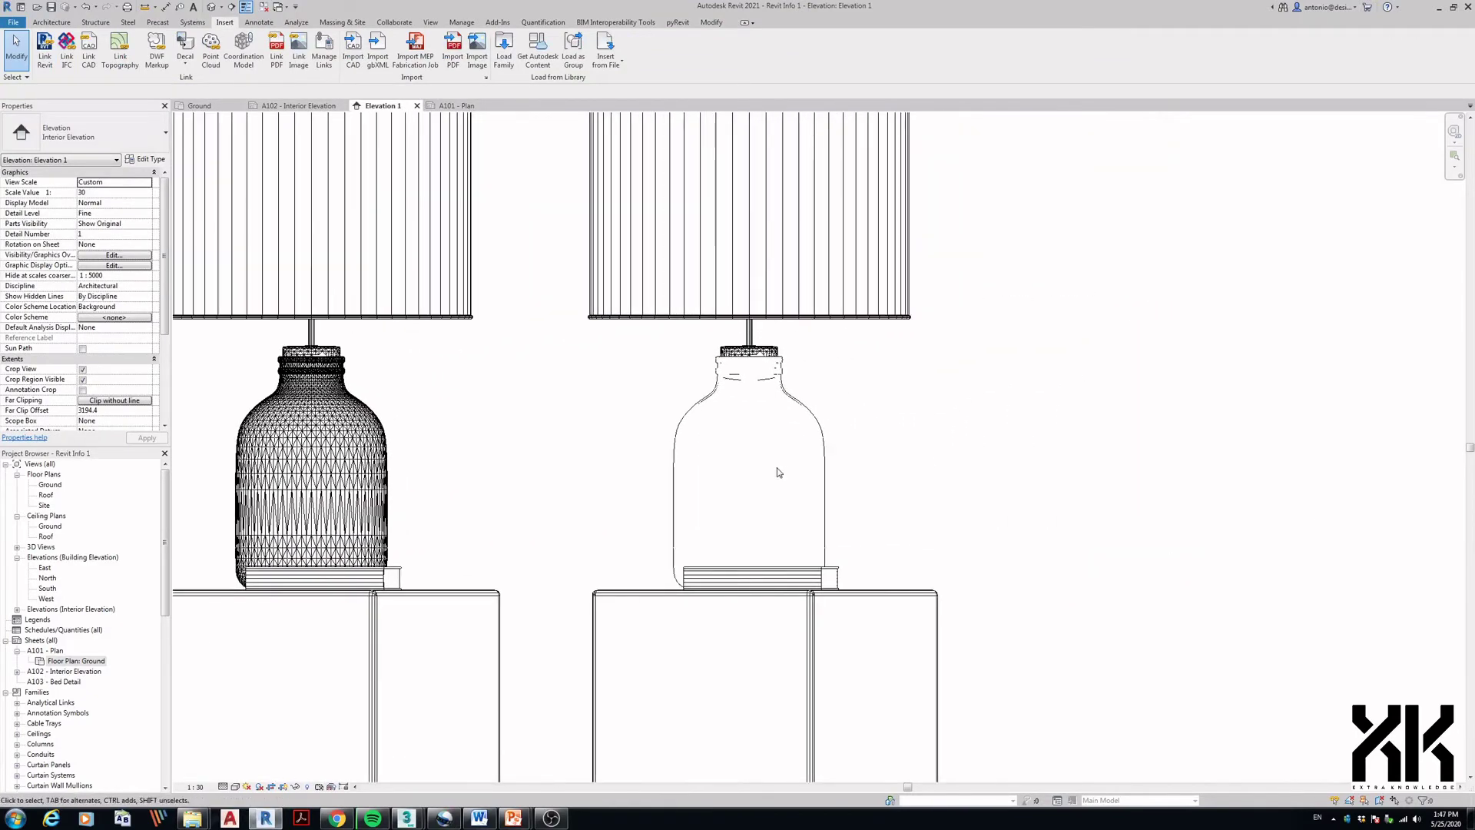
{"action": "scroll", "coordinate": [771, 420], "scroll_direction": "up", "scroll_amount": 1}
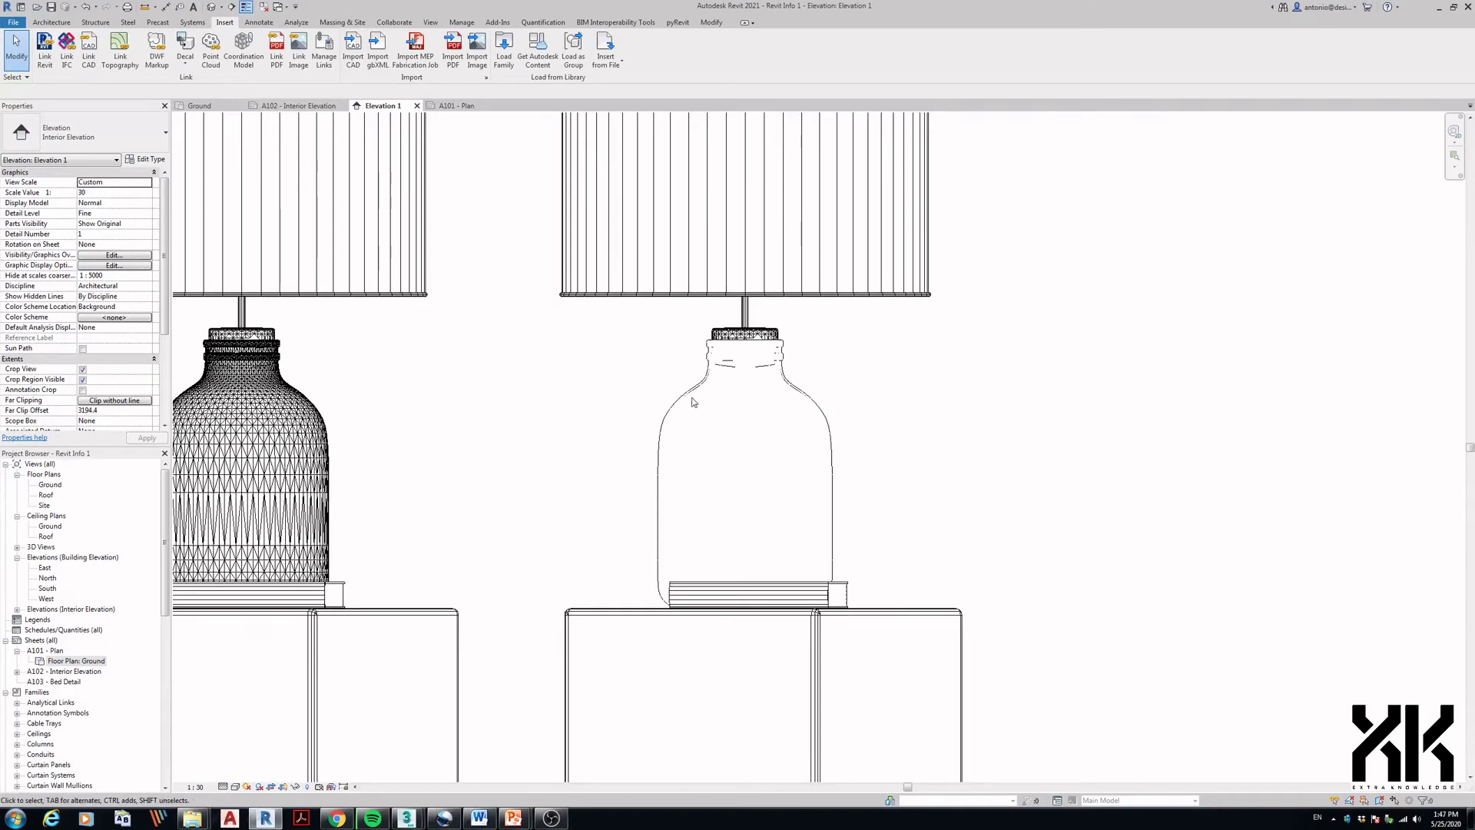
{"action": "scroll", "coordinate": [741, 464], "scroll_direction": "up", "scroll_amount": 2}
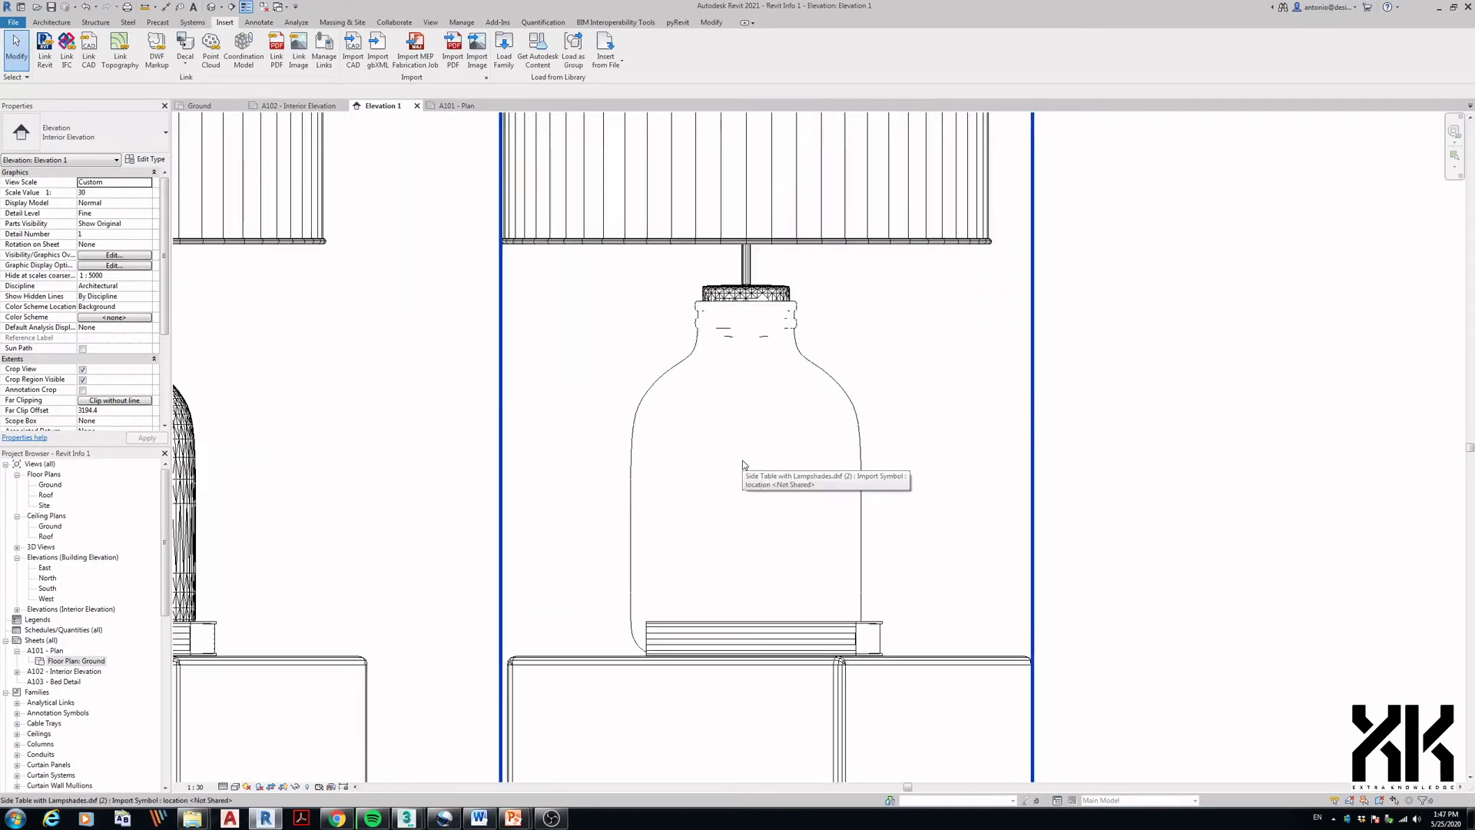
- Switch to the 3ds Max side table scene, select only the bottle-shaped lamp base, and return to Revit
{"action": "mouse_move", "coordinate": [410, 823]}
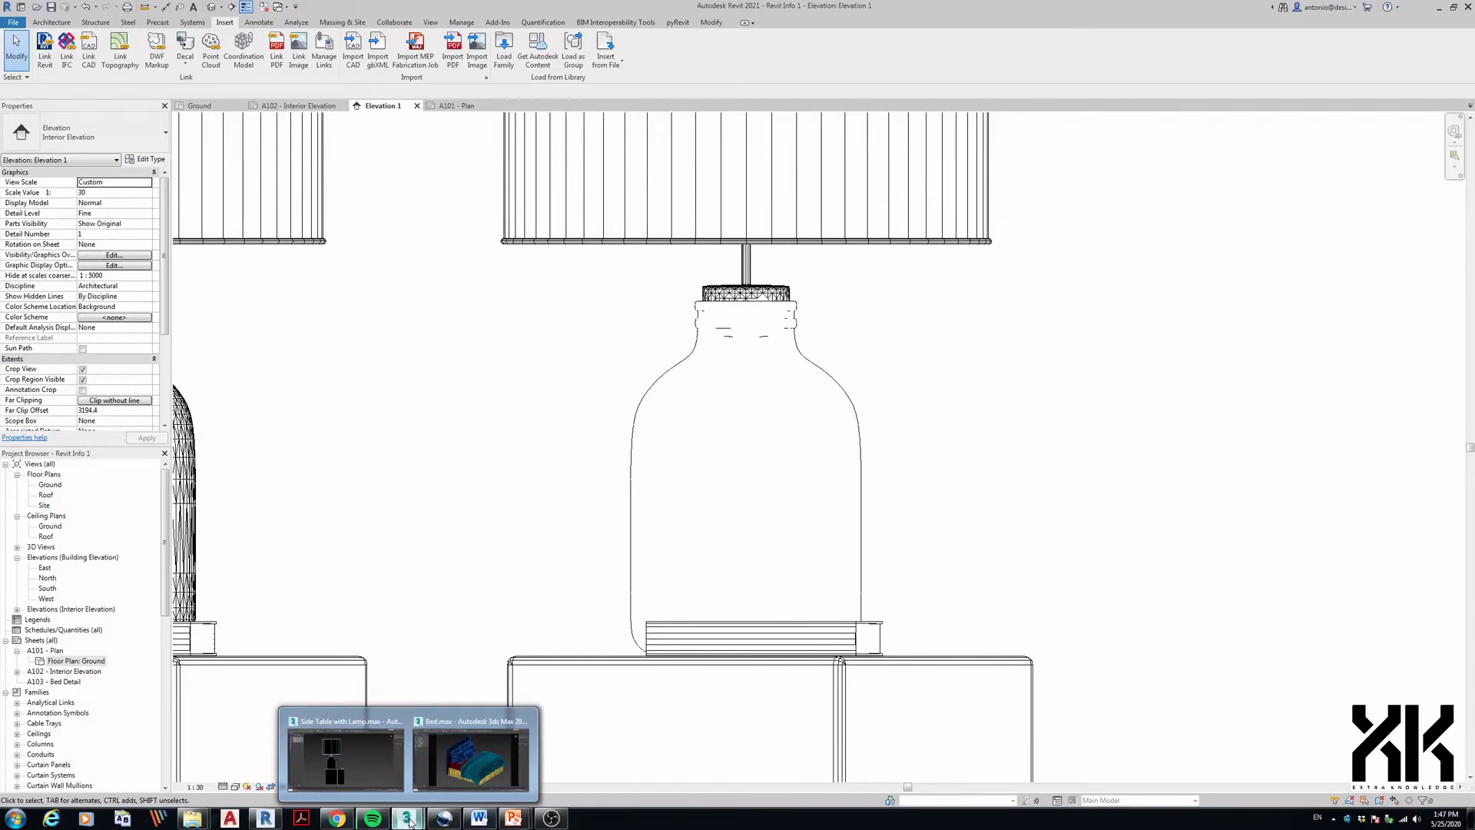
{"action": "left_click", "coordinate": [370, 764]}
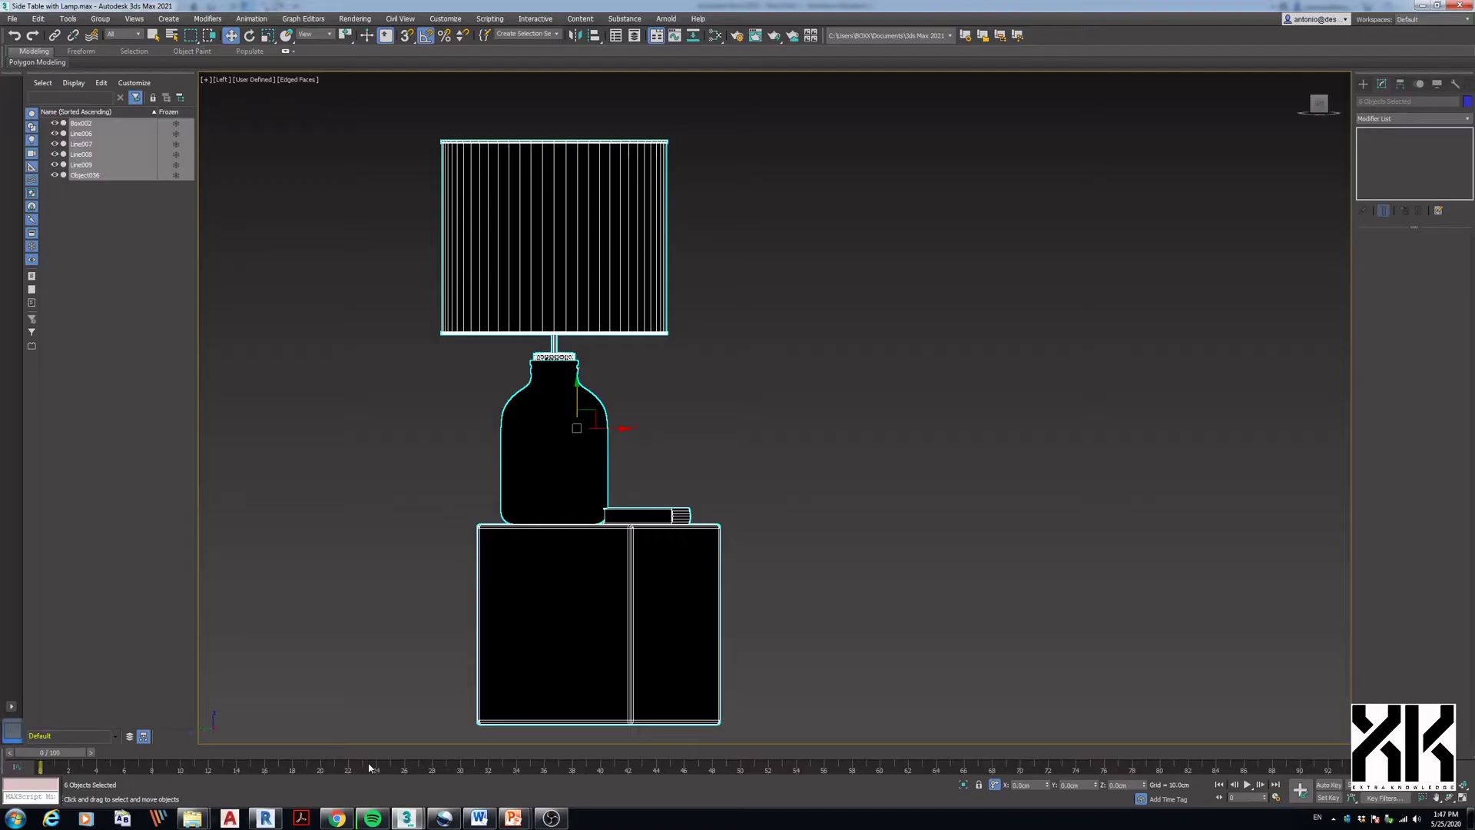
{"action": "left_click", "coordinate": [651, 462]}
{"action": "left_click", "coordinate": [601, 412]}
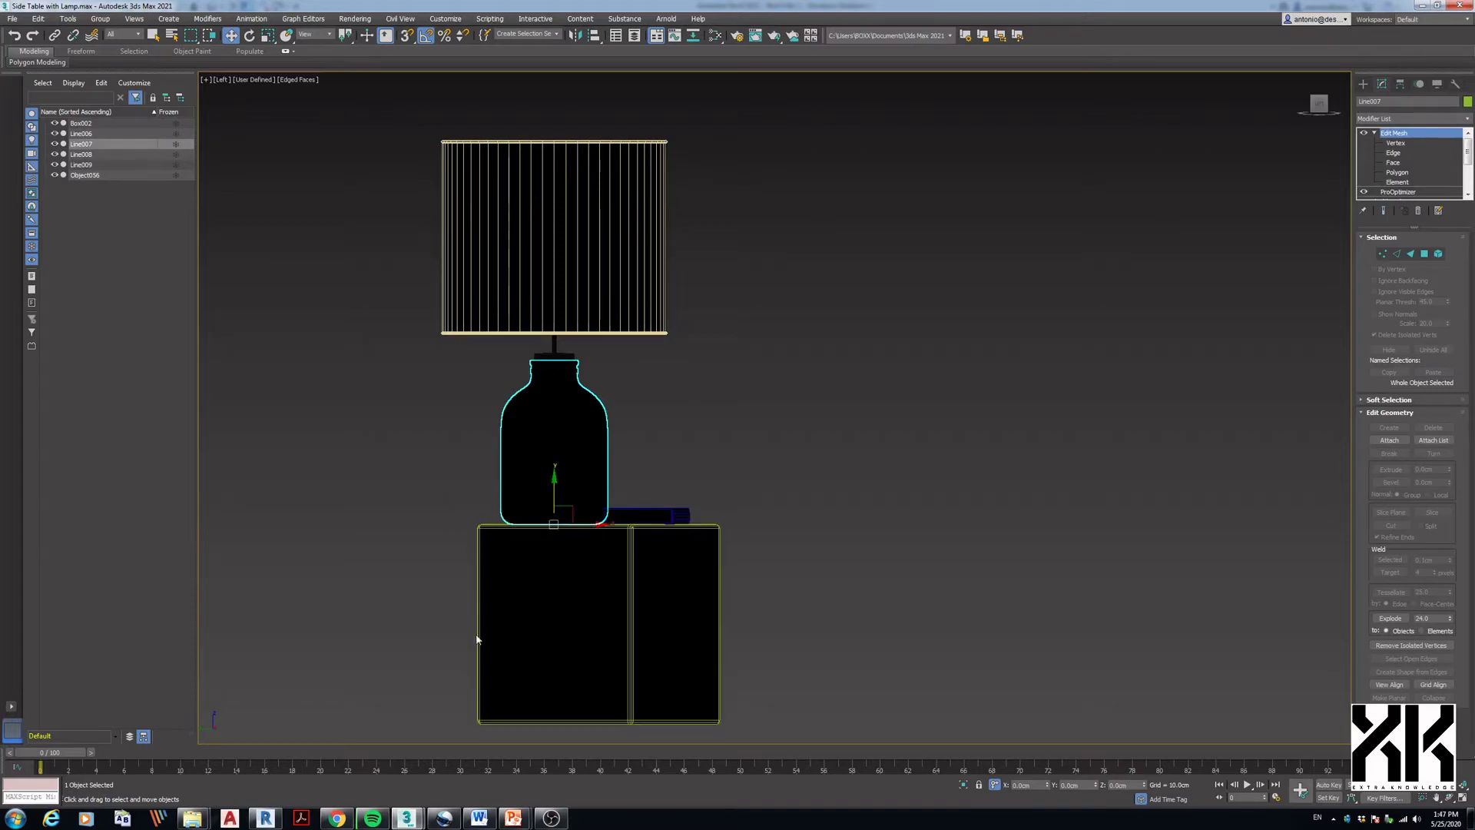
{"action": "left_click", "coordinate": [275, 820]}
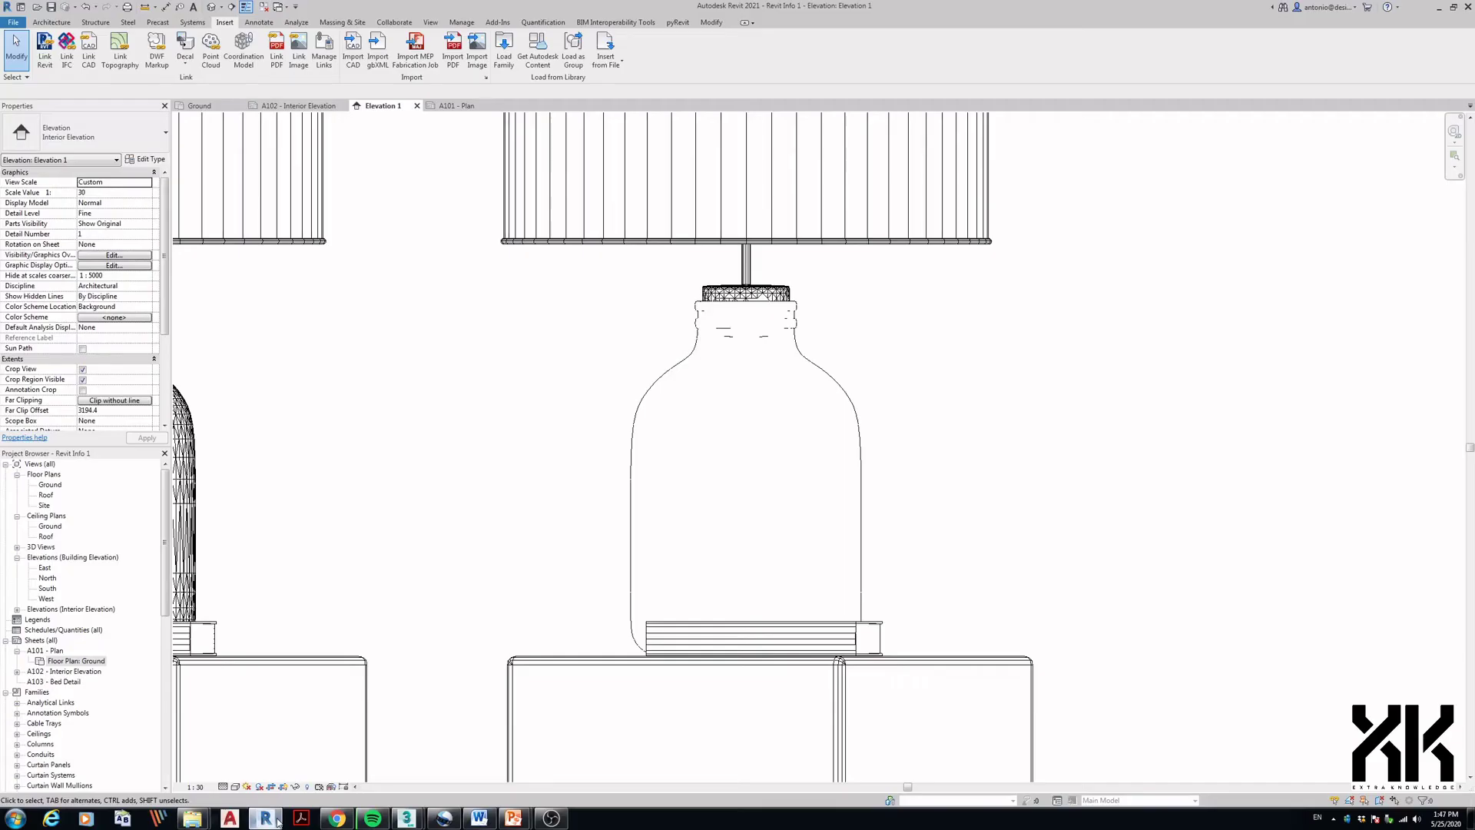
- Review the Coarse, Medium and Fine detail level options for the Elevation 1 view showing both lamps
{"action": "scroll", "coordinate": [399, 504], "scroll_direction": "down", "scroll_amount": 3}
{"action": "middle_click_drag", "start_coordinate": [391, 504], "coordinate": [561, 489]}
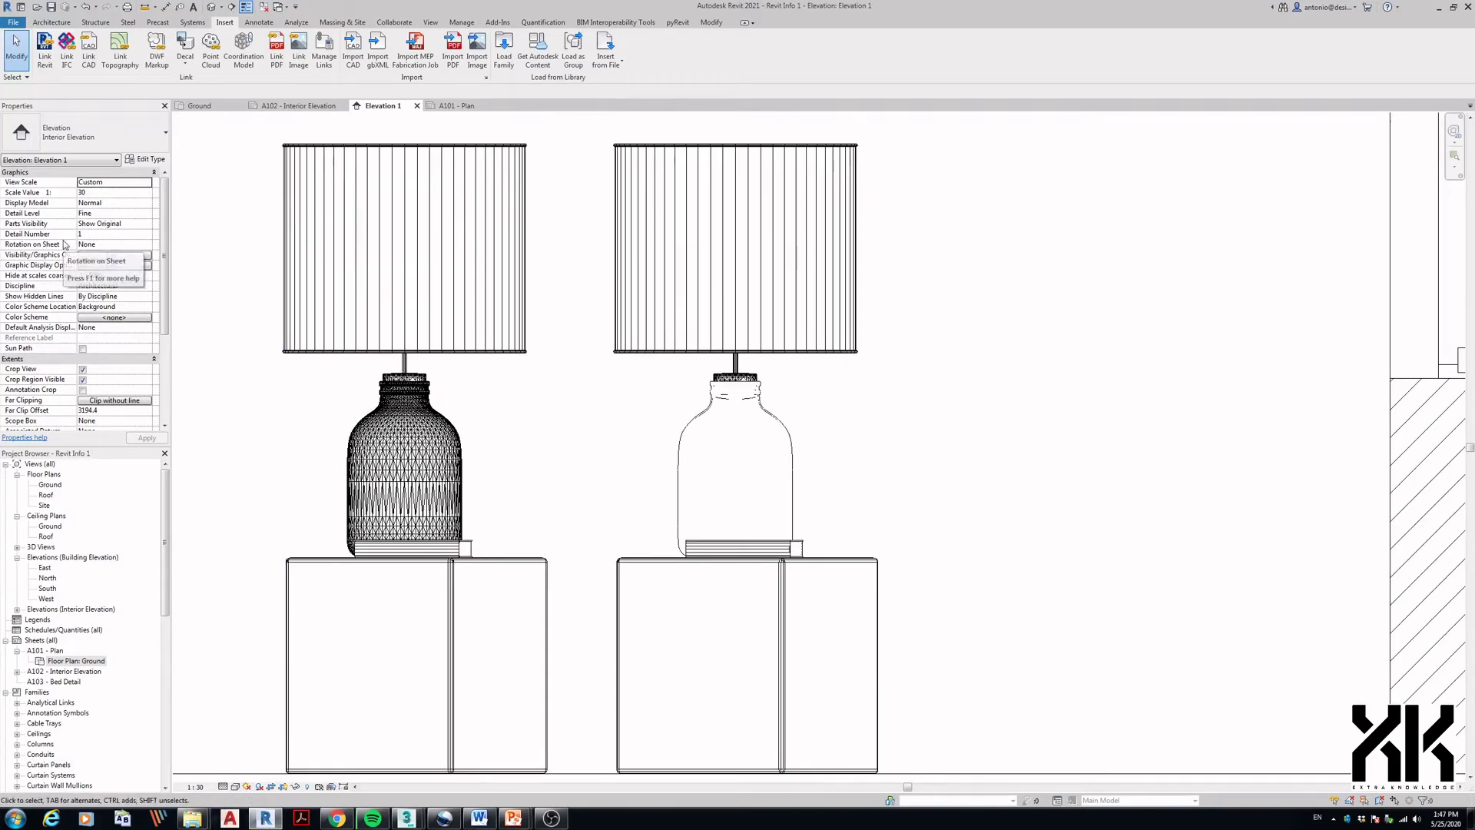
{"action": "left_click", "coordinate": [146, 236]}
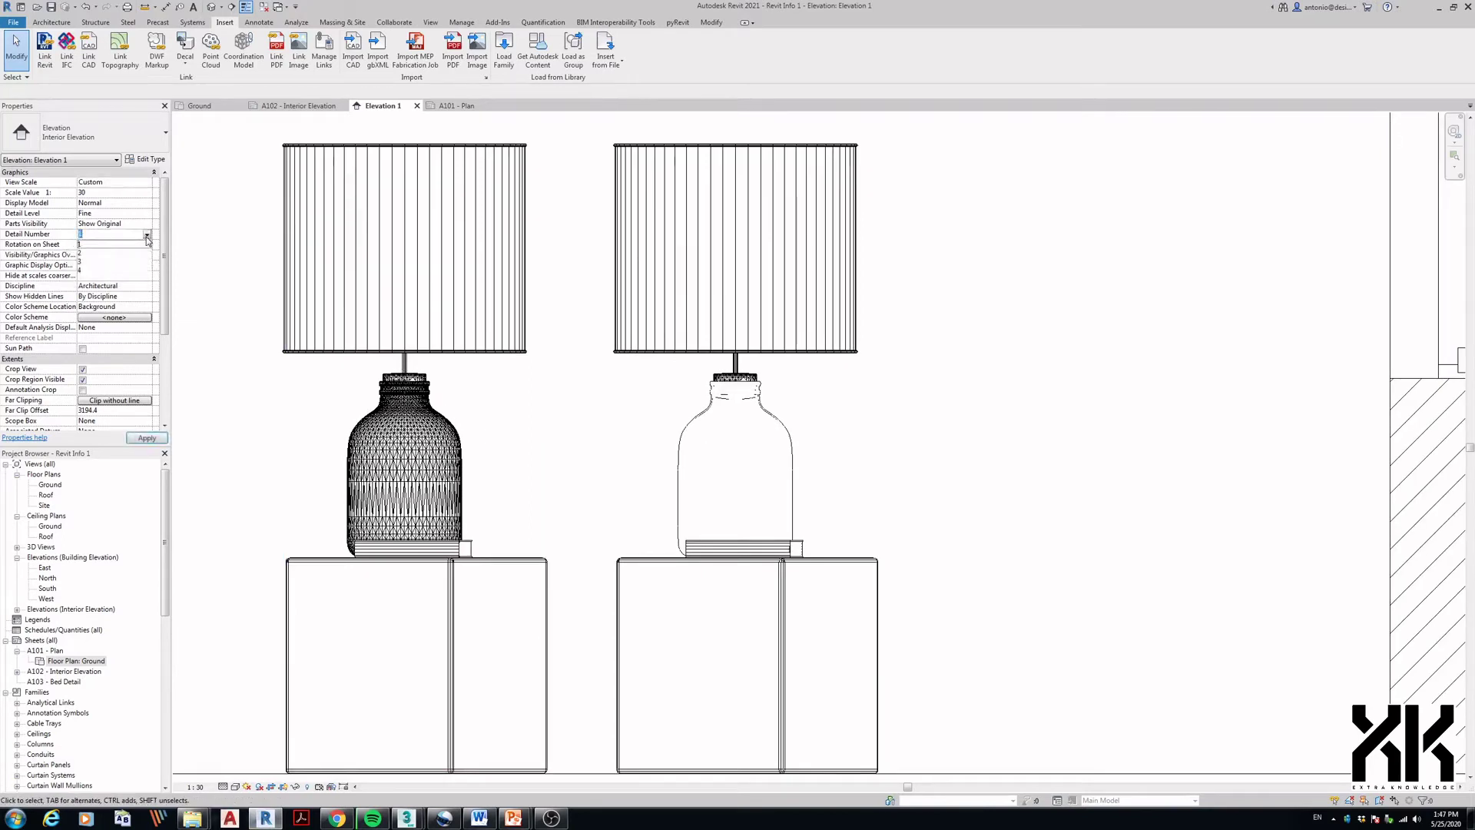
{"action": "left_click", "coordinate": [146, 239]}
{"action": "left_click", "coordinate": [147, 215]}
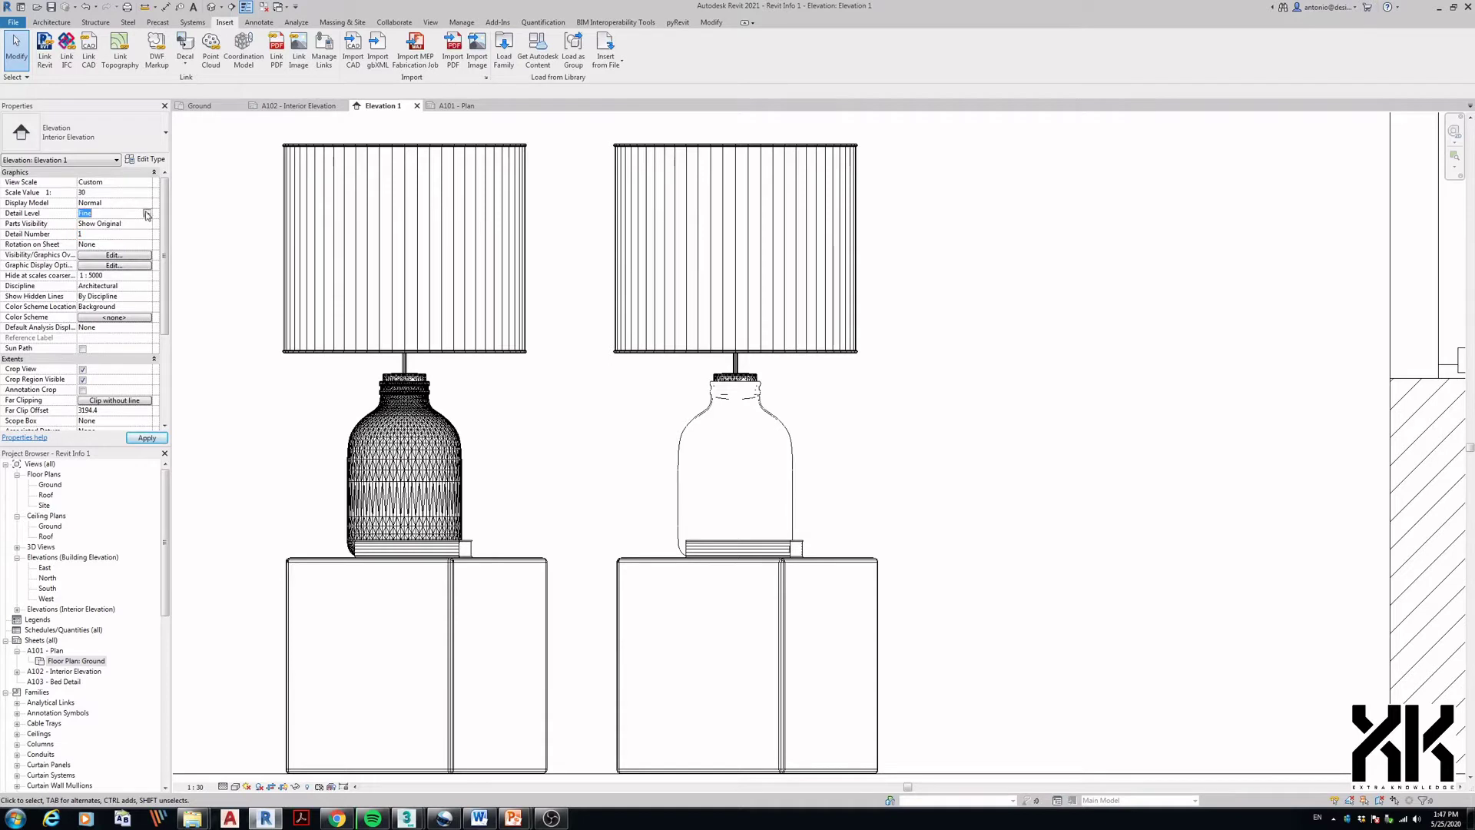
{"action": "left_click", "coordinate": [147, 215]}
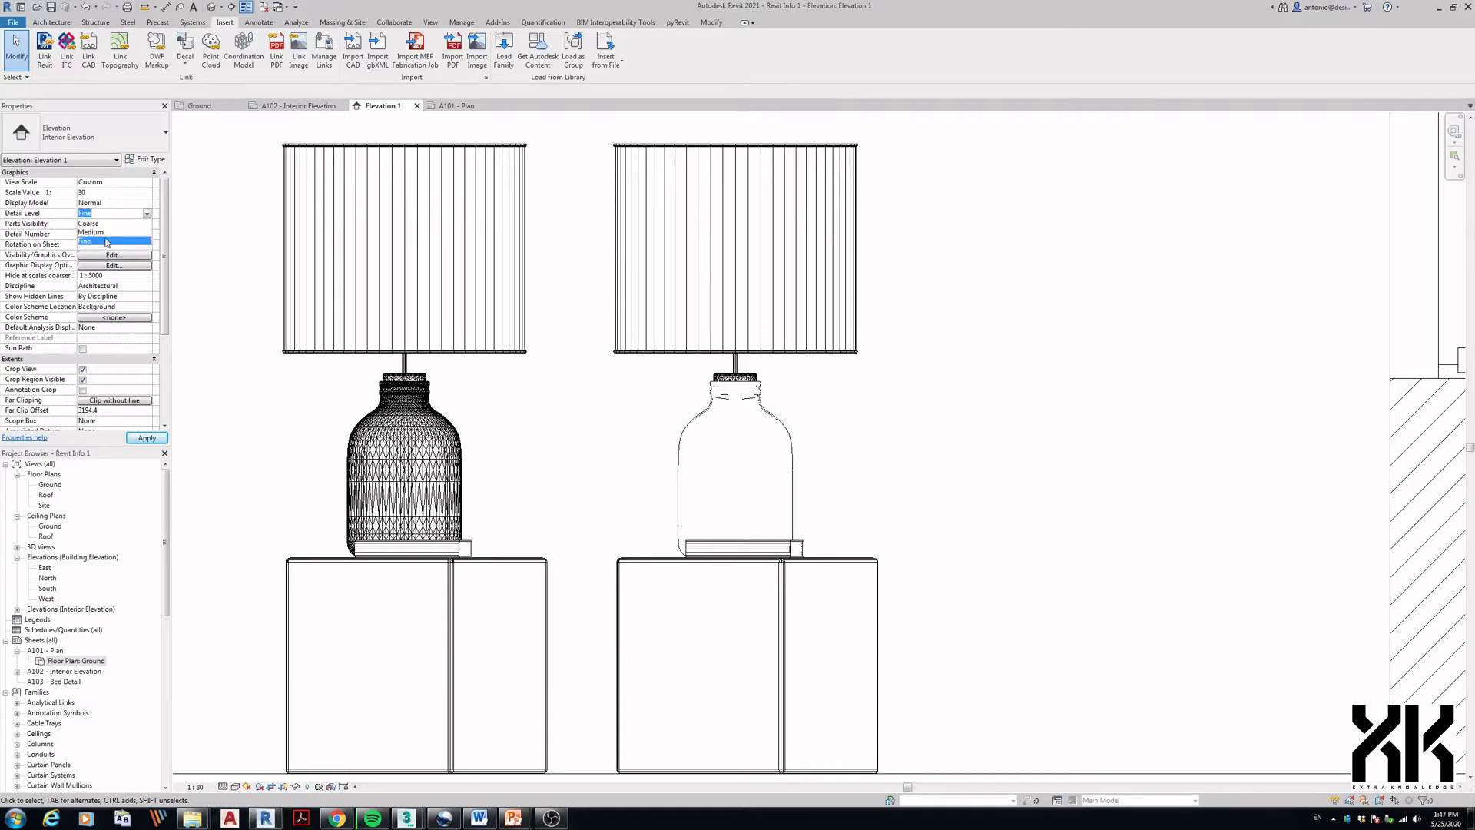
{"action": "left_click", "coordinate": [264, 593]}
{"action": "scroll", "coordinate": [350, 584], "scroll_direction": "down", "scroll_amount": 3}
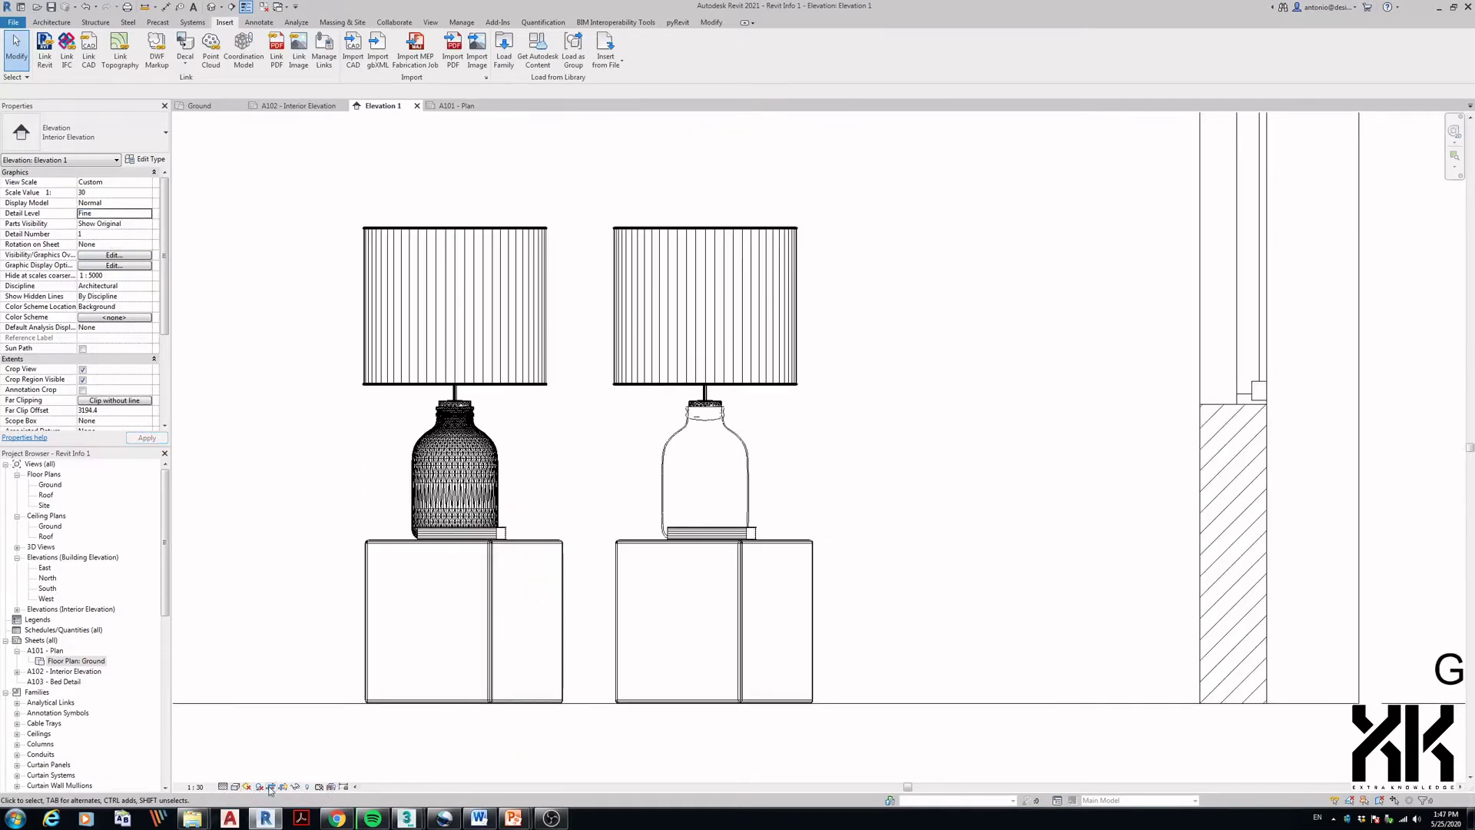
{"action": "left_click", "coordinate": [227, 788]}
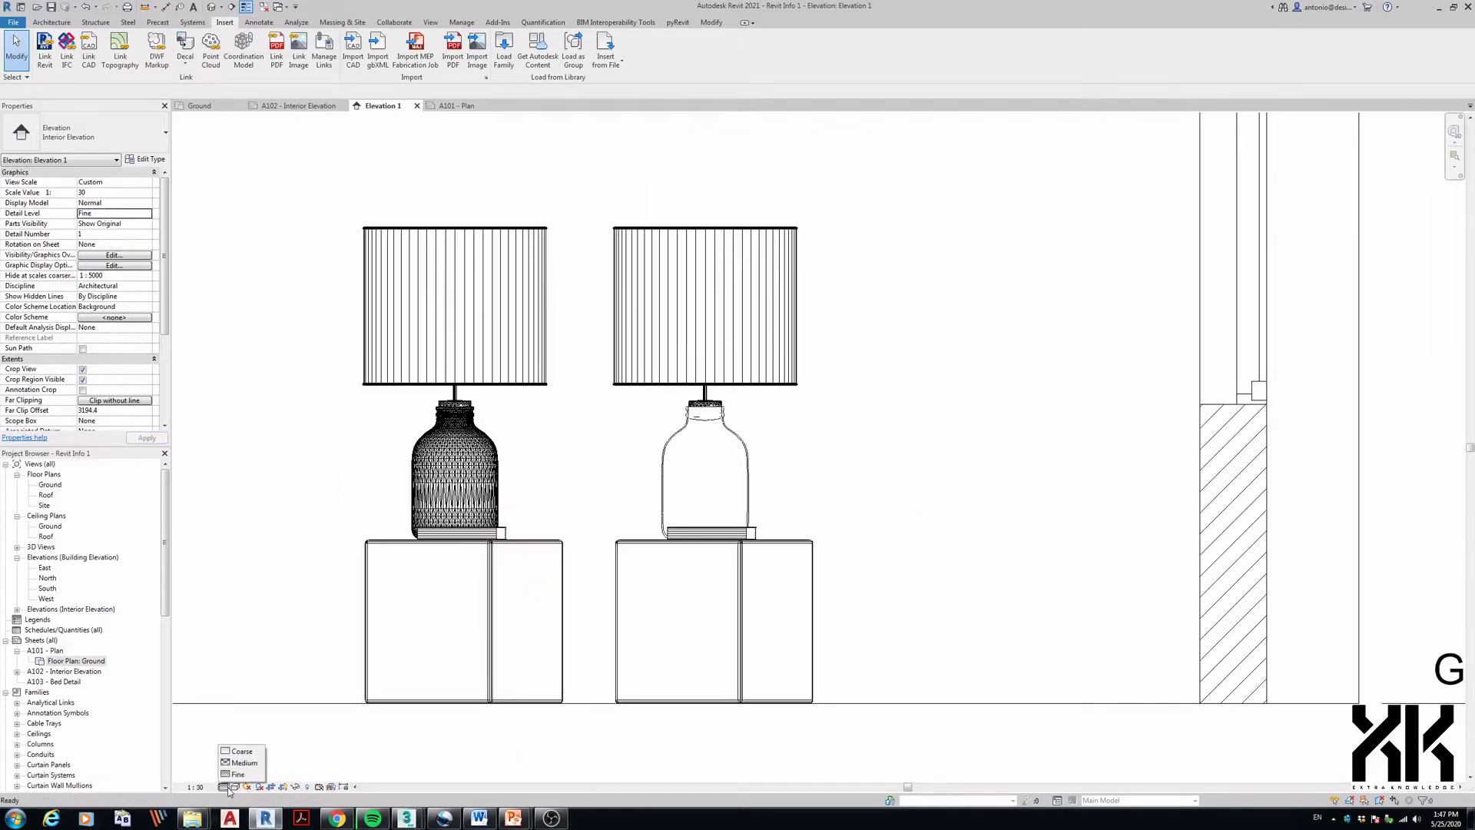
{"action": "left_click", "coordinate": [240, 752]}
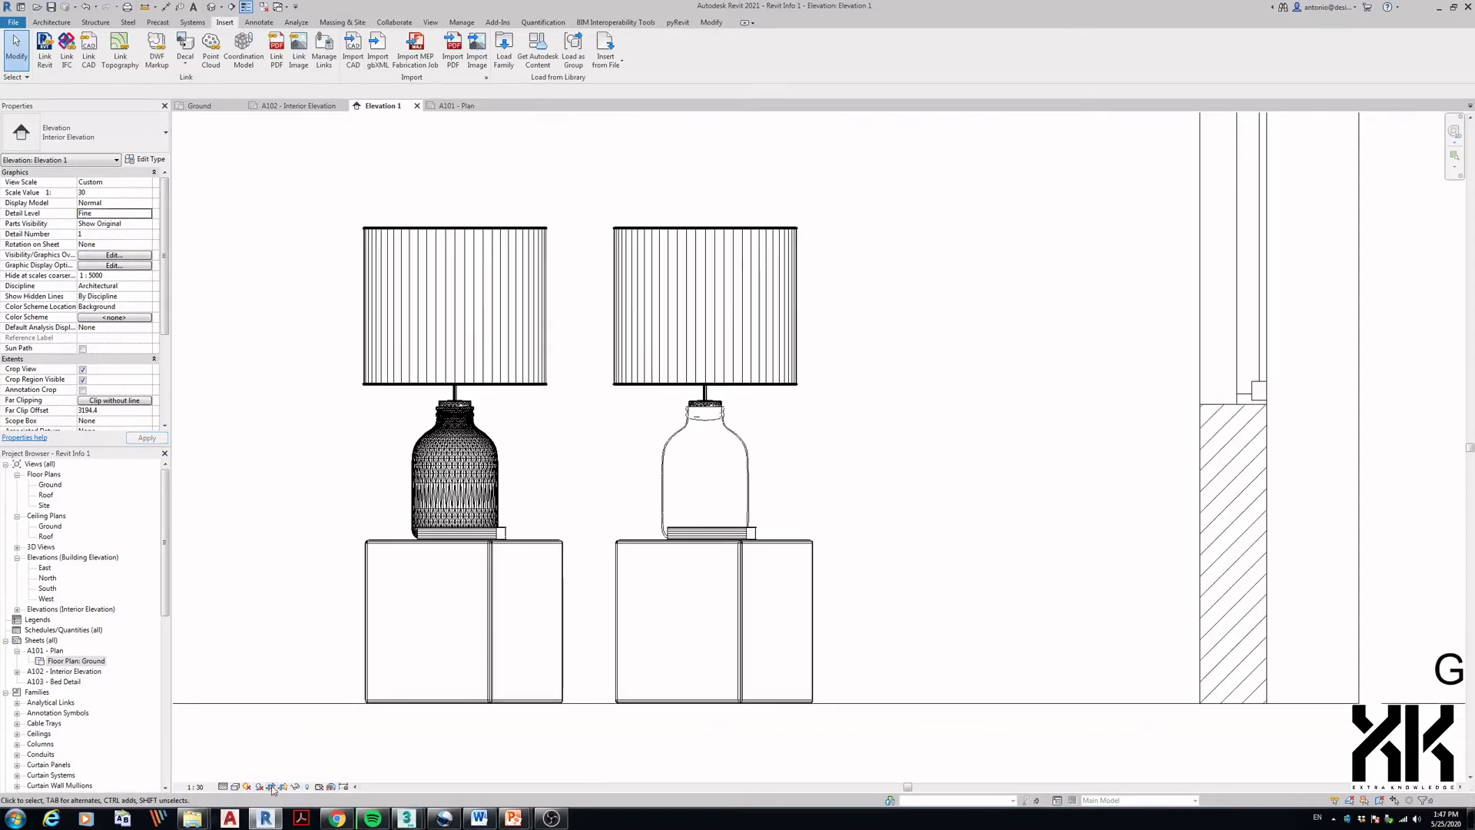
{"action": "left_click", "coordinate": [223, 787]}
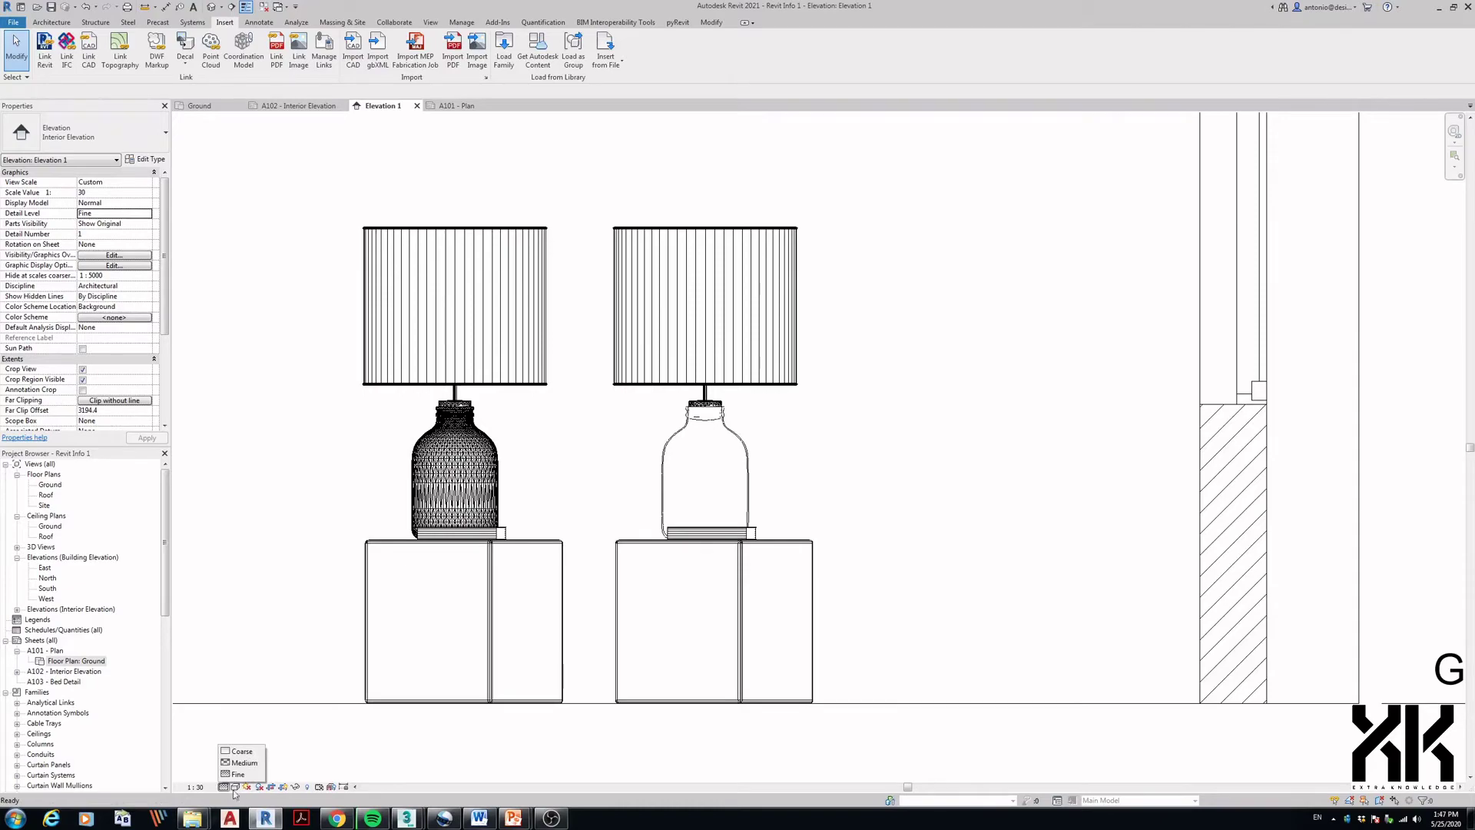
- Switch to the 3ds Max side table scene and clone the selected lamp base as a Copy
{"action": "mouse_move", "coordinate": [406, 818]}
{"action": "left_click", "coordinate": [367, 771]}
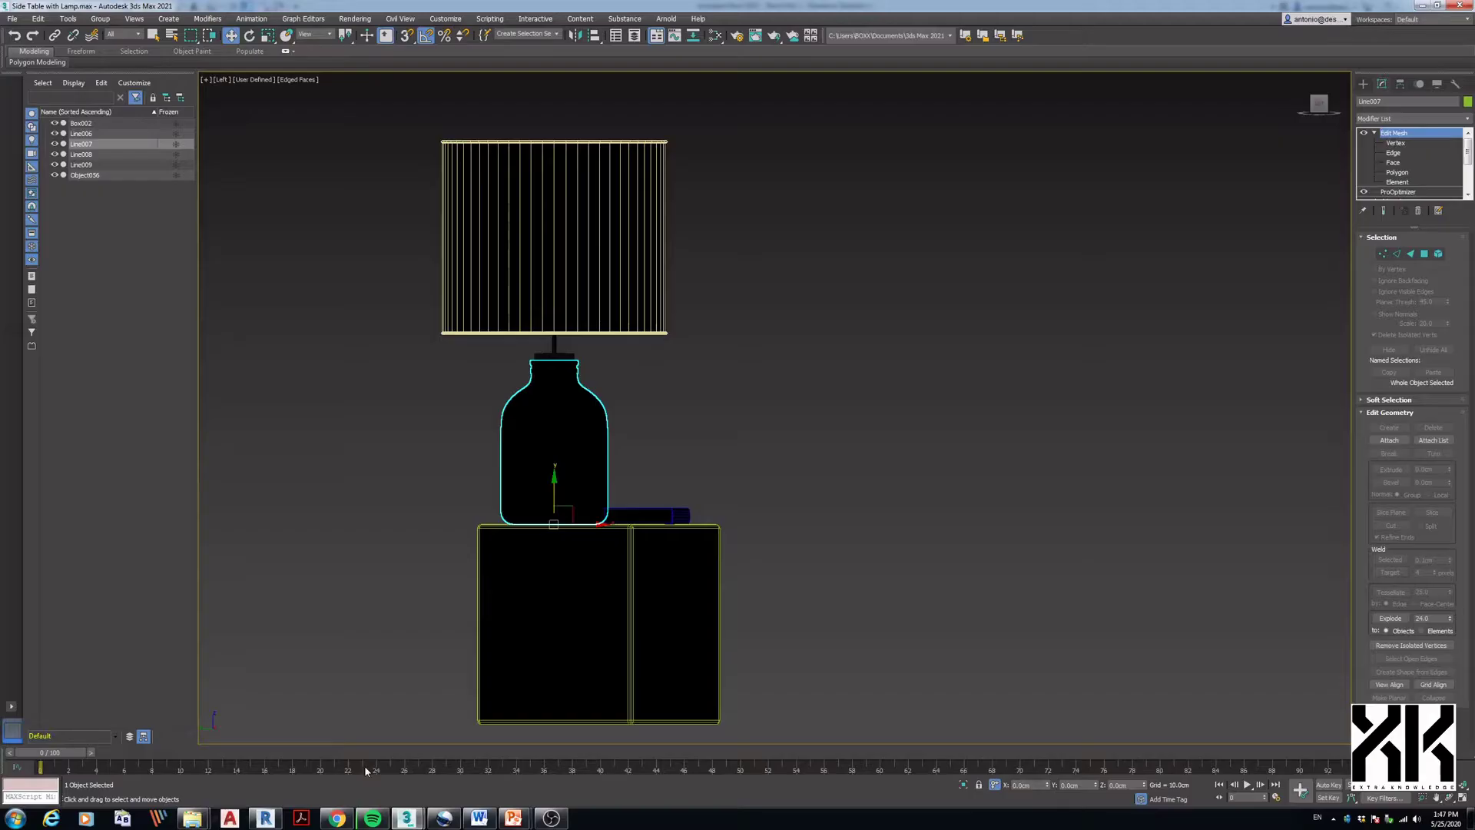
{"action": "right_click", "coordinate": [527, 450]}
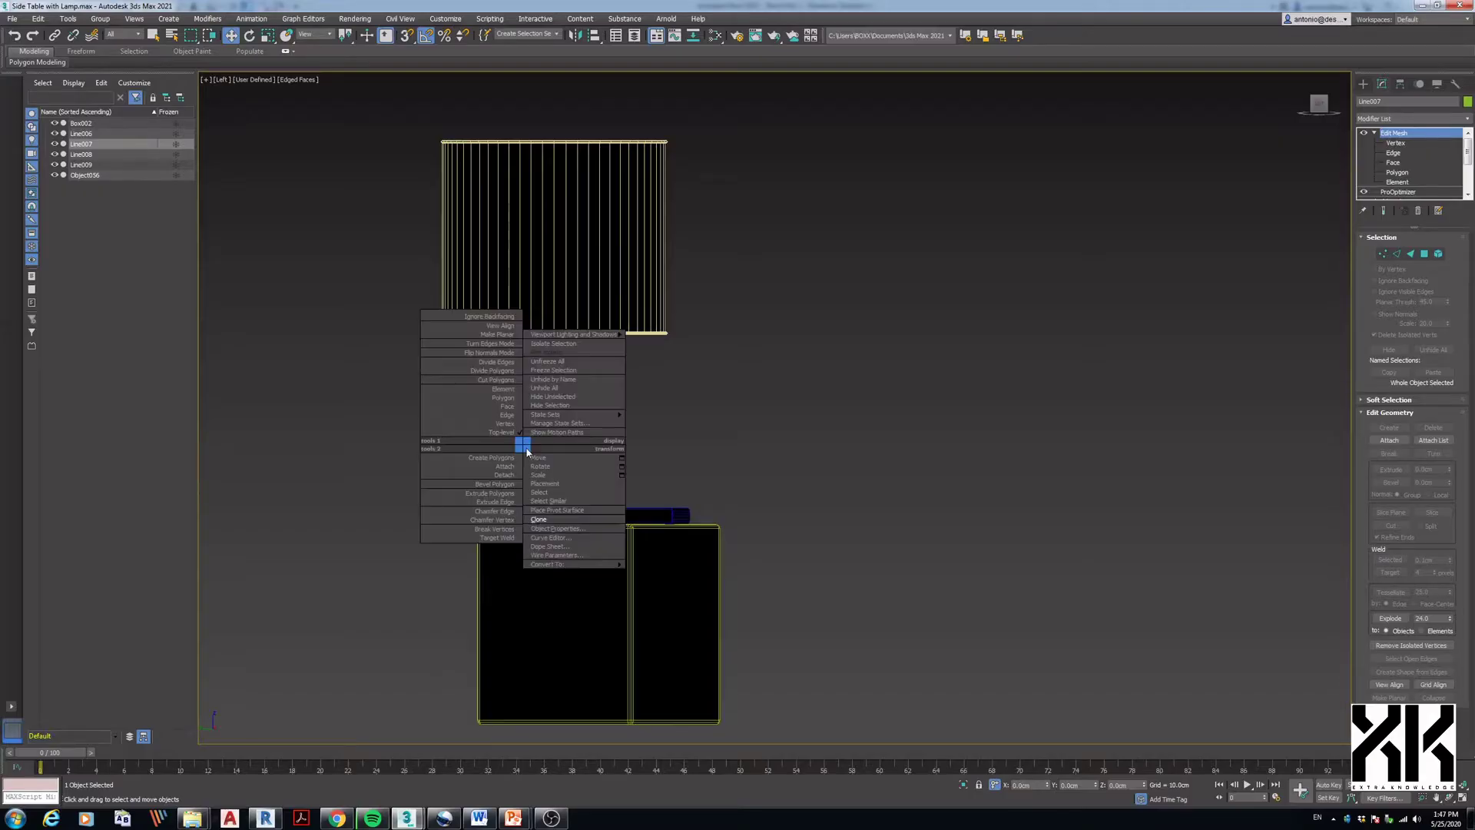
{"action": "left_click", "coordinate": [542, 520]}
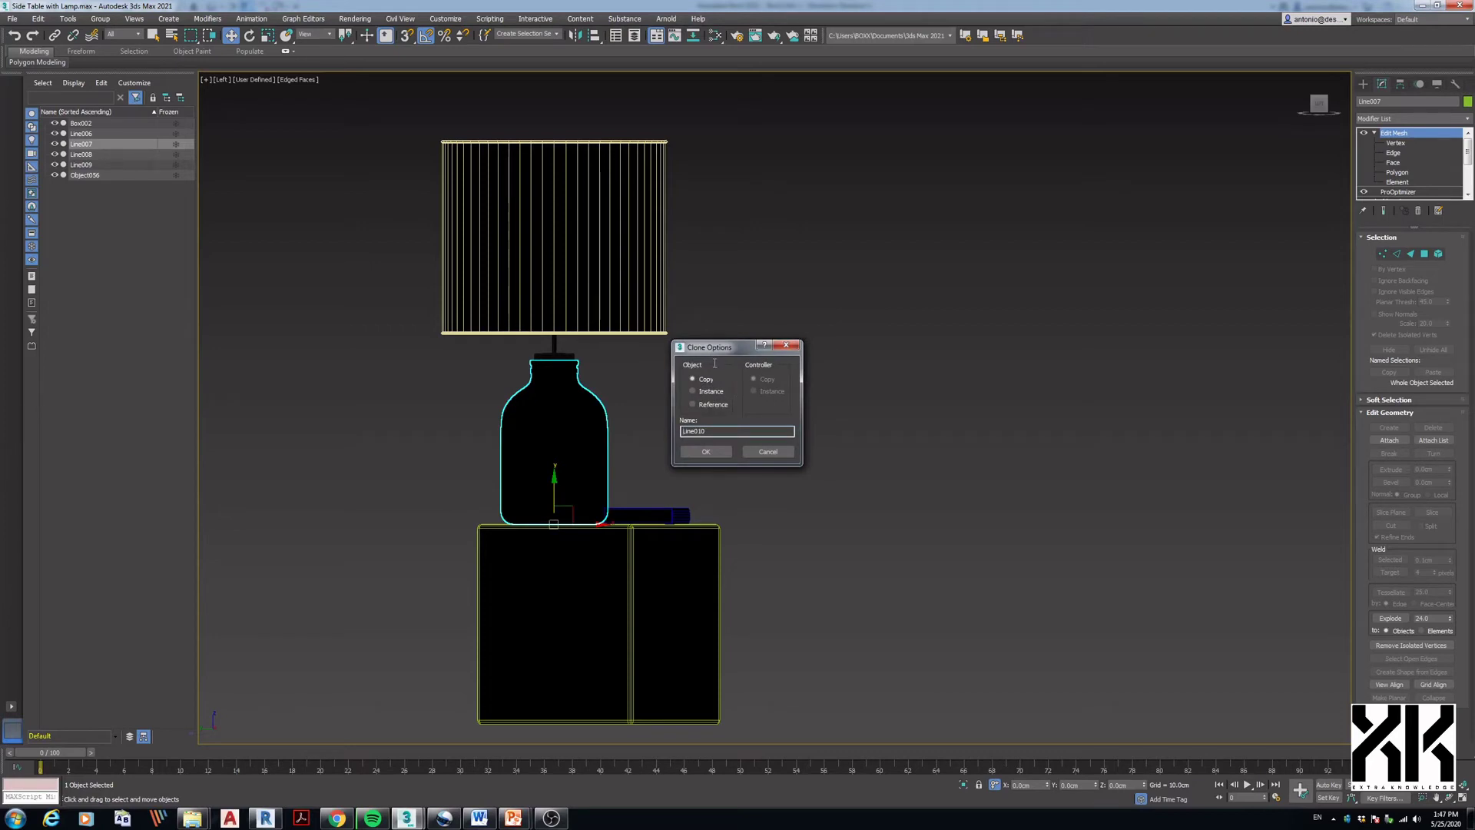
{"action": "left_click", "coordinate": [707, 452]}
{"action": "left_click", "coordinate": [708, 453]}
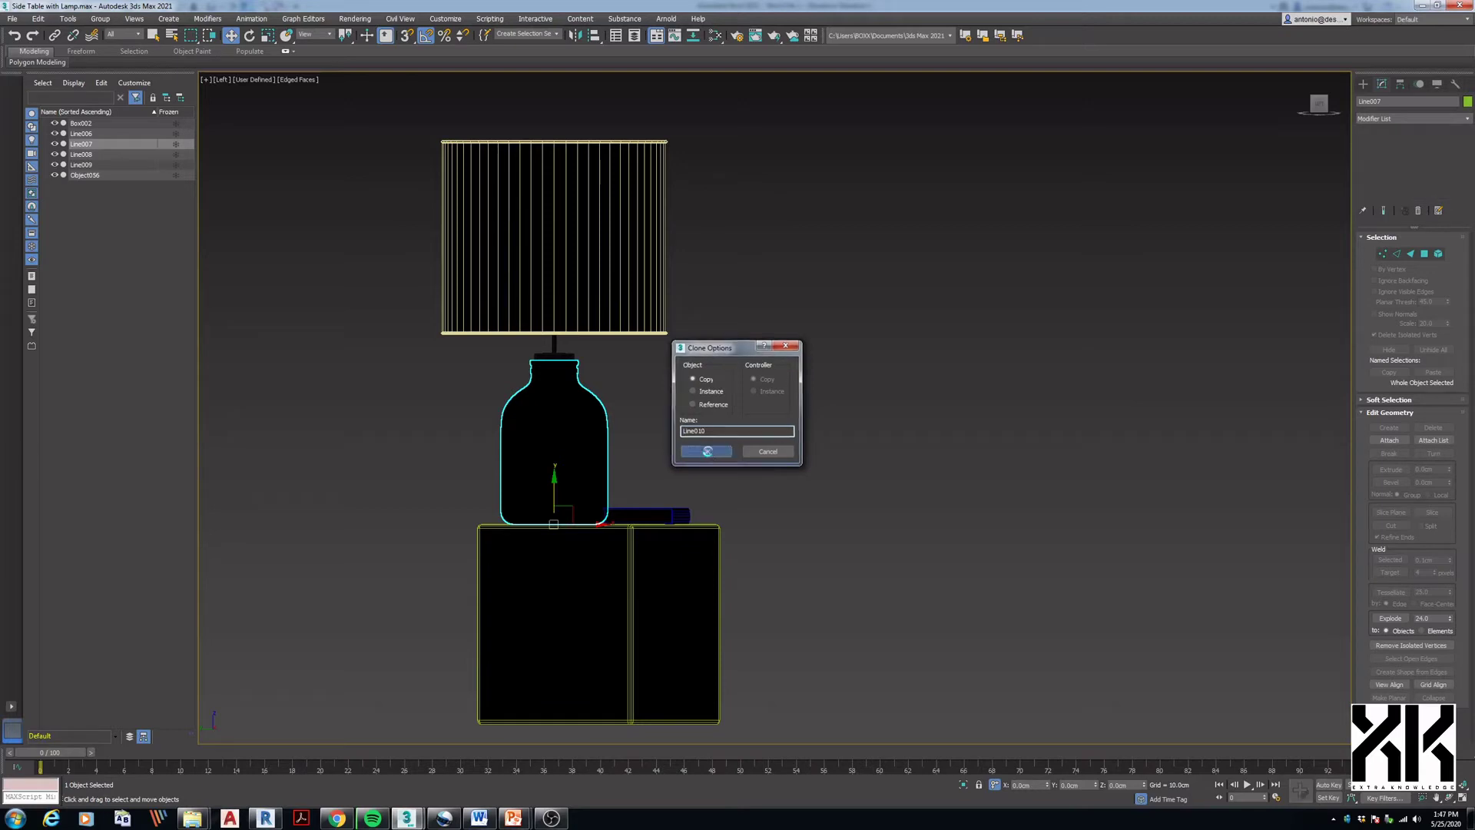
- Clone the duplicated lamp base as another Copy and offset the new one 50 cm along X
{"action": "right_click", "coordinate": [560, 434]}
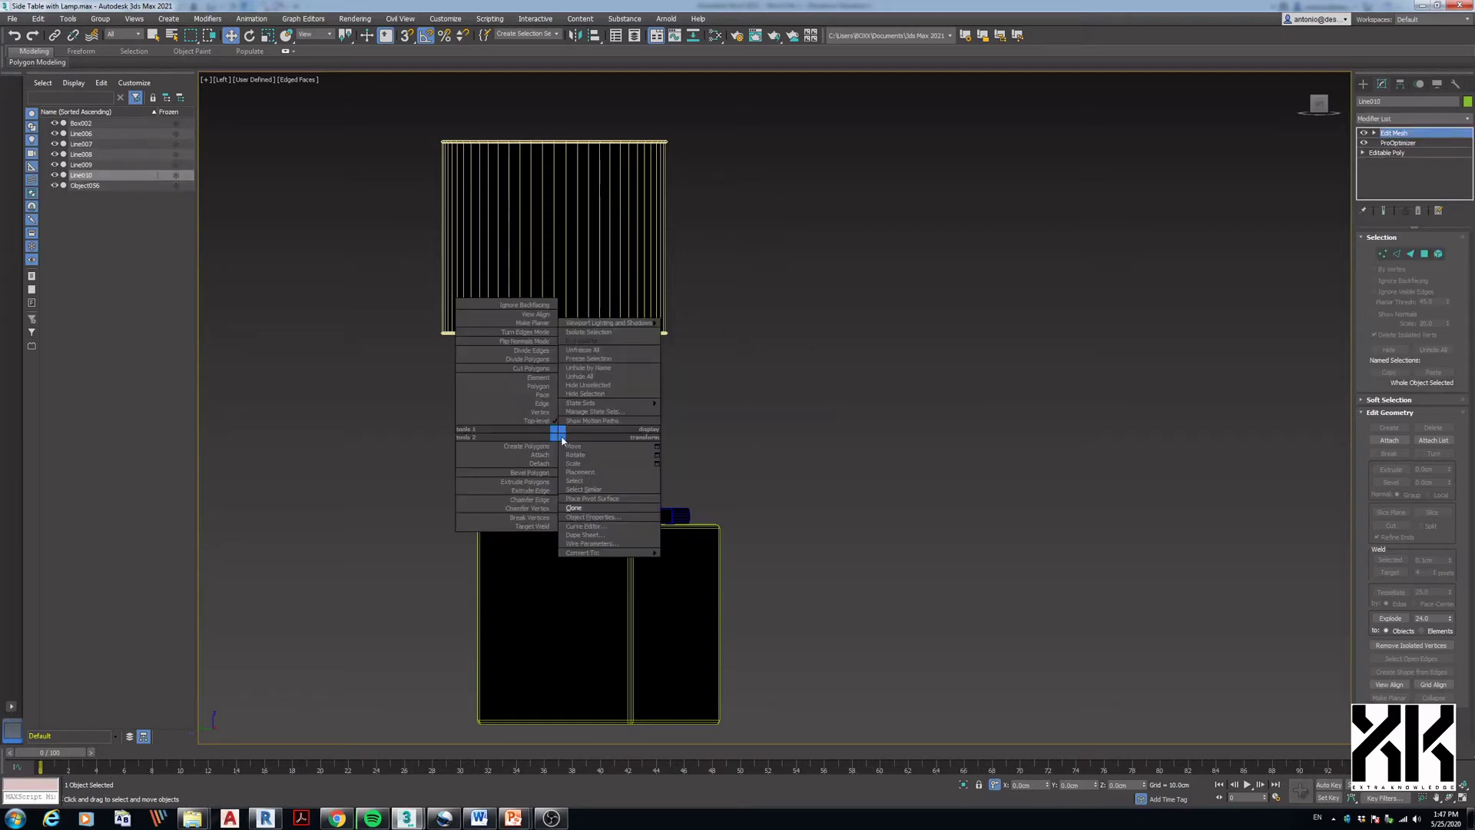
{"action": "left_click", "coordinate": [577, 508]}
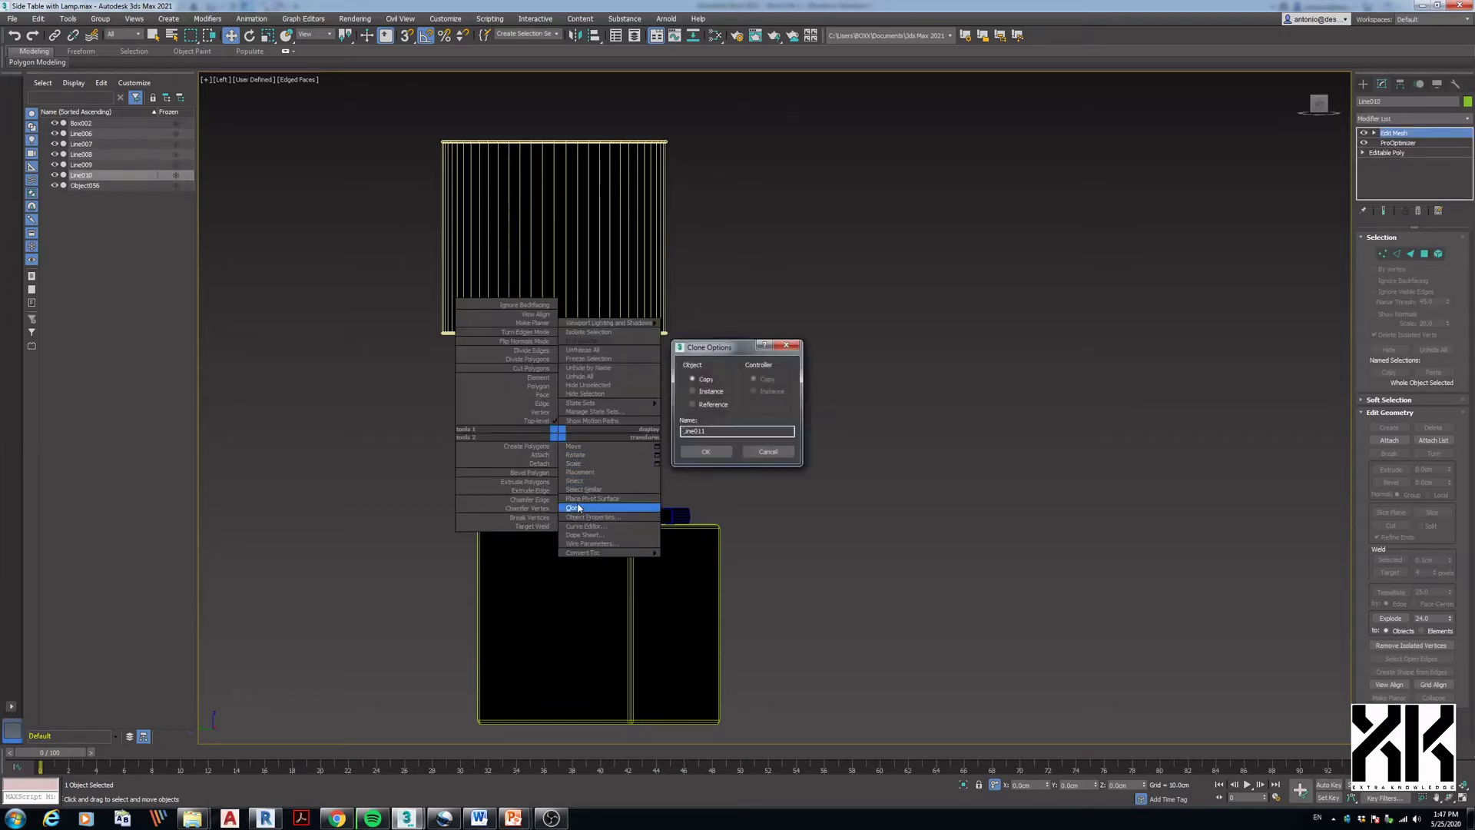
{"action": "left_click", "coordinate": [704, 452]}
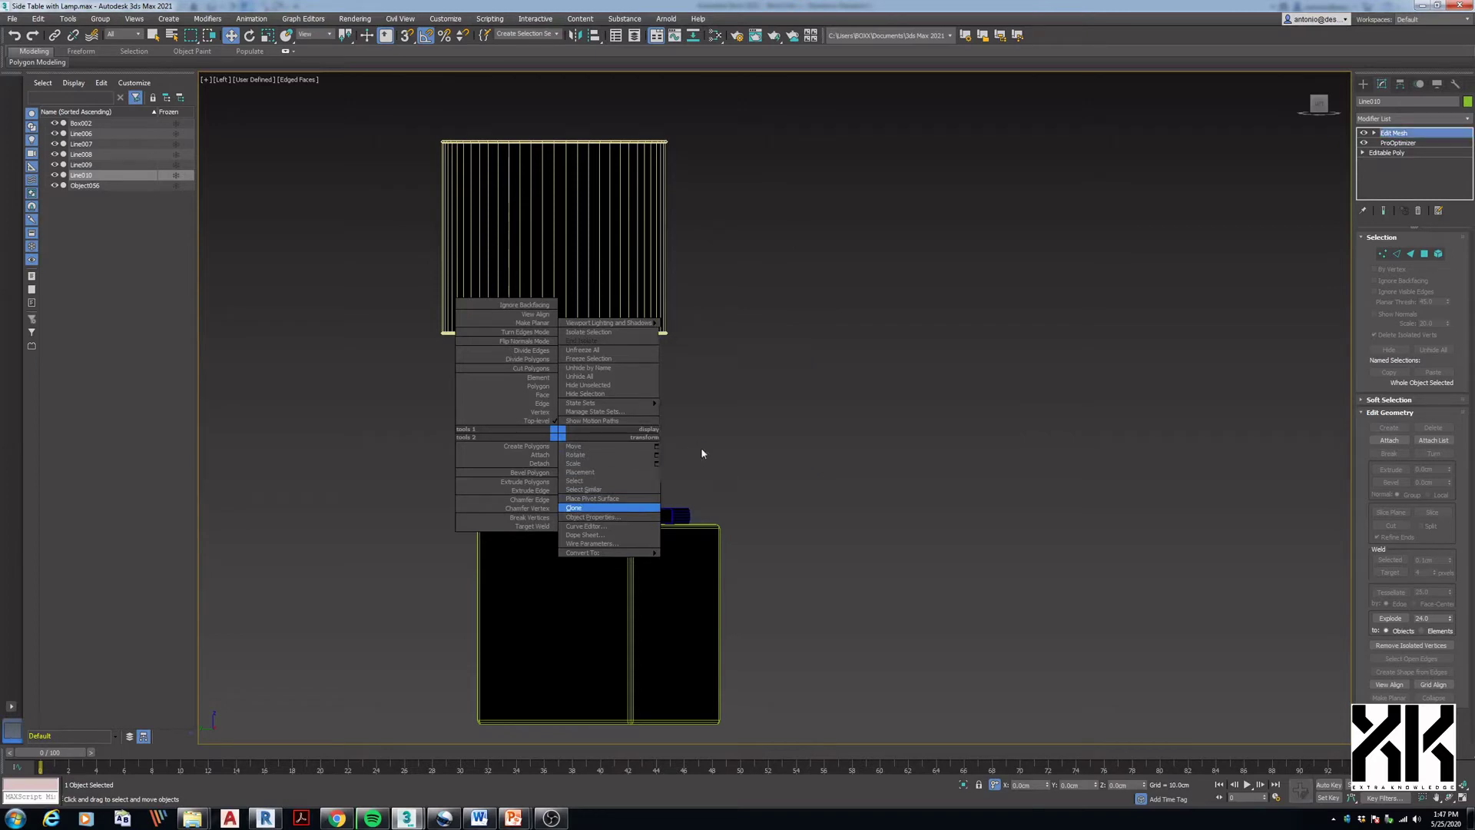
{"action": "left_click", "coordinate": [1030, 785]}
{"action": "type", "text": "50"}
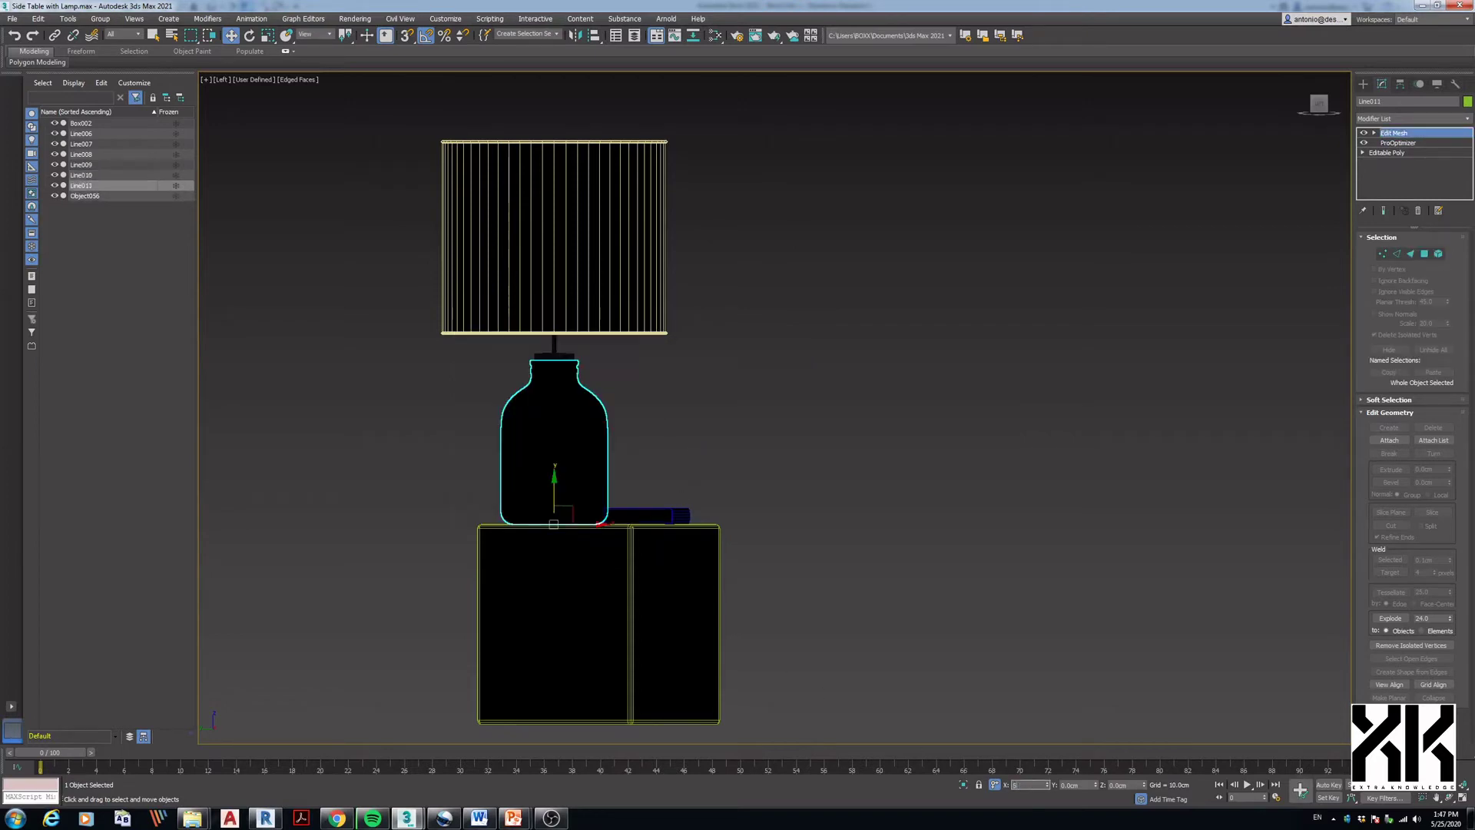
{"action": "key", "text": "Return"}
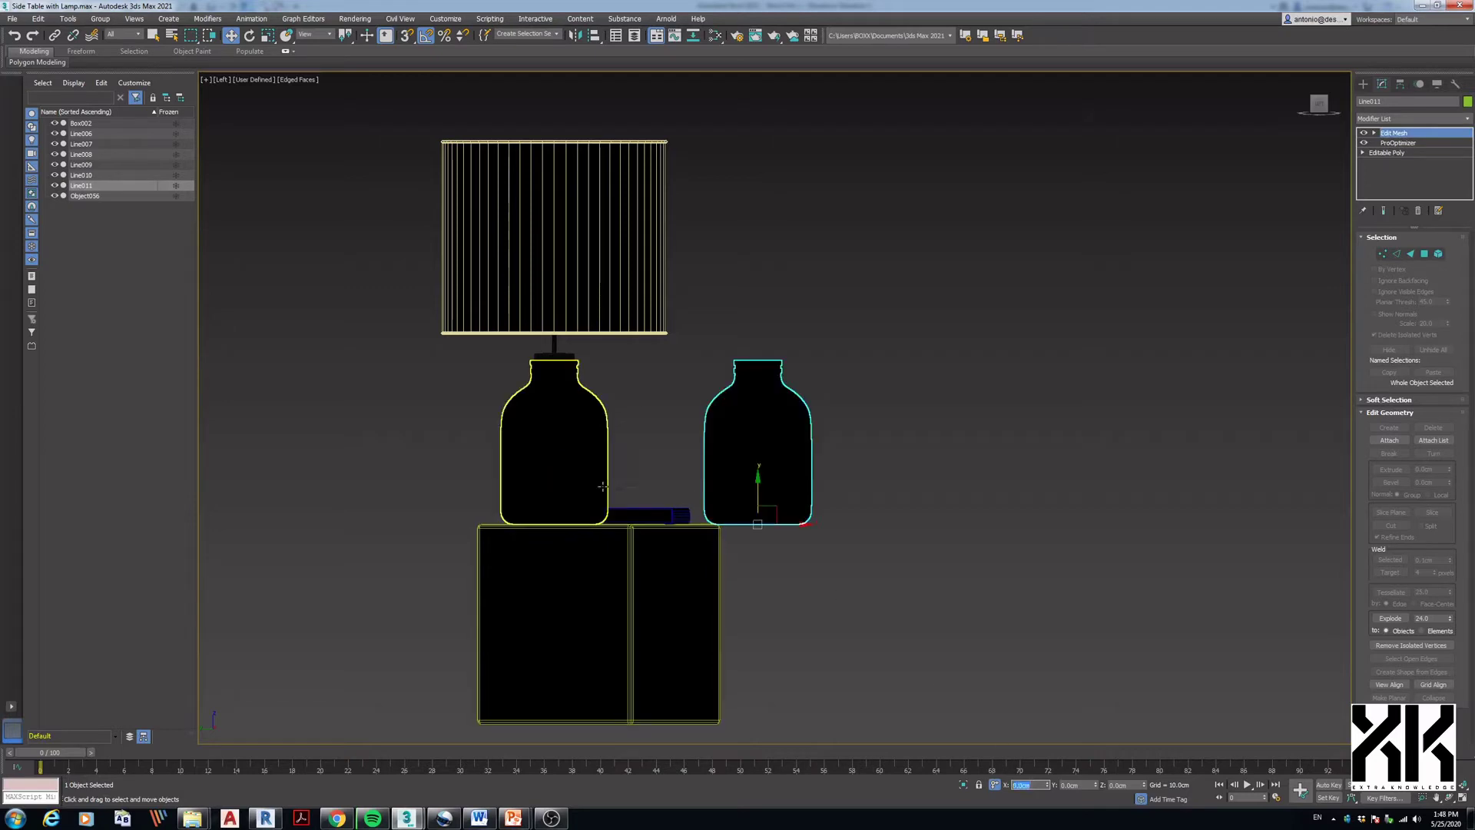
- Offset the first lamp base copy, still overlapping the original, 100 cm along X and clear the selection
{"action": "left_click", "coordinate": [572, 469]}
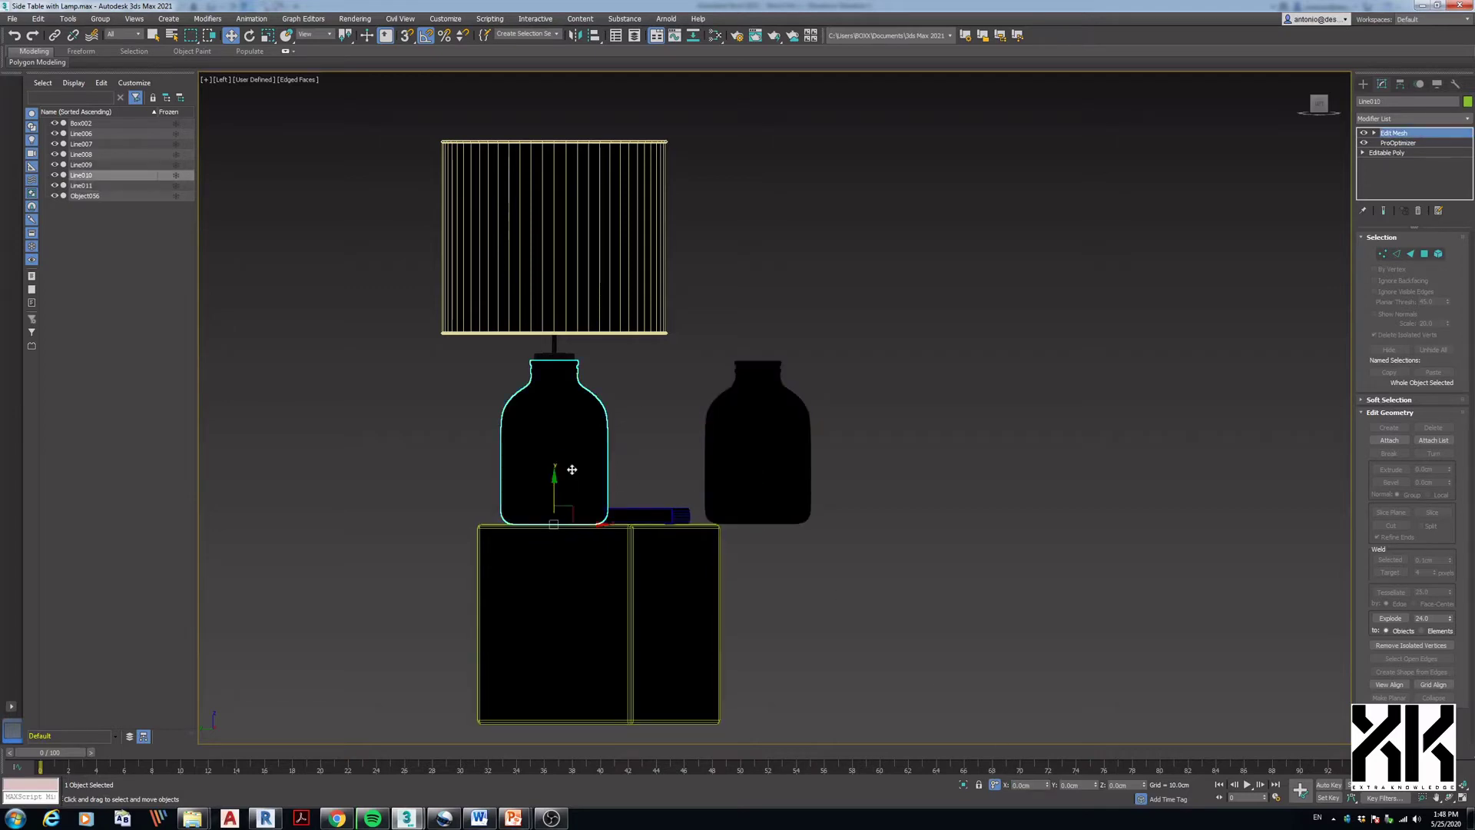
{"action": "left_click", "coordinate": [1022, 786]}
{"action": "type", "text": "100"}
{"action": "key", "text": "Return"}
{"action": "left_click", "coordinate": [1128, 257]}
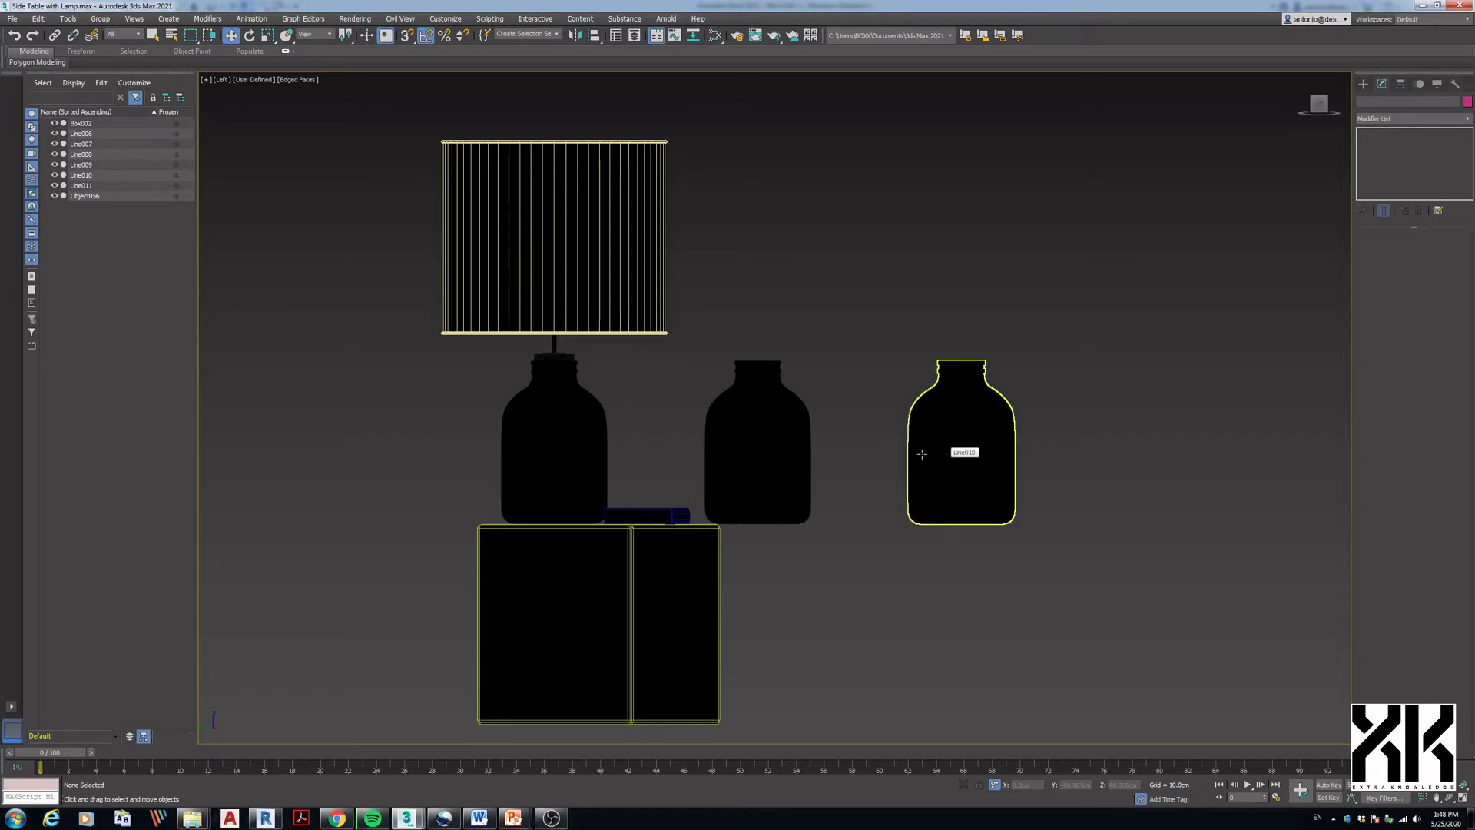
- Export only the original lamp base on the table as an AutoCAD 2007 DXF named "Base LOD 1"
{"action": "left_click", "coordinate": [553, 454]}
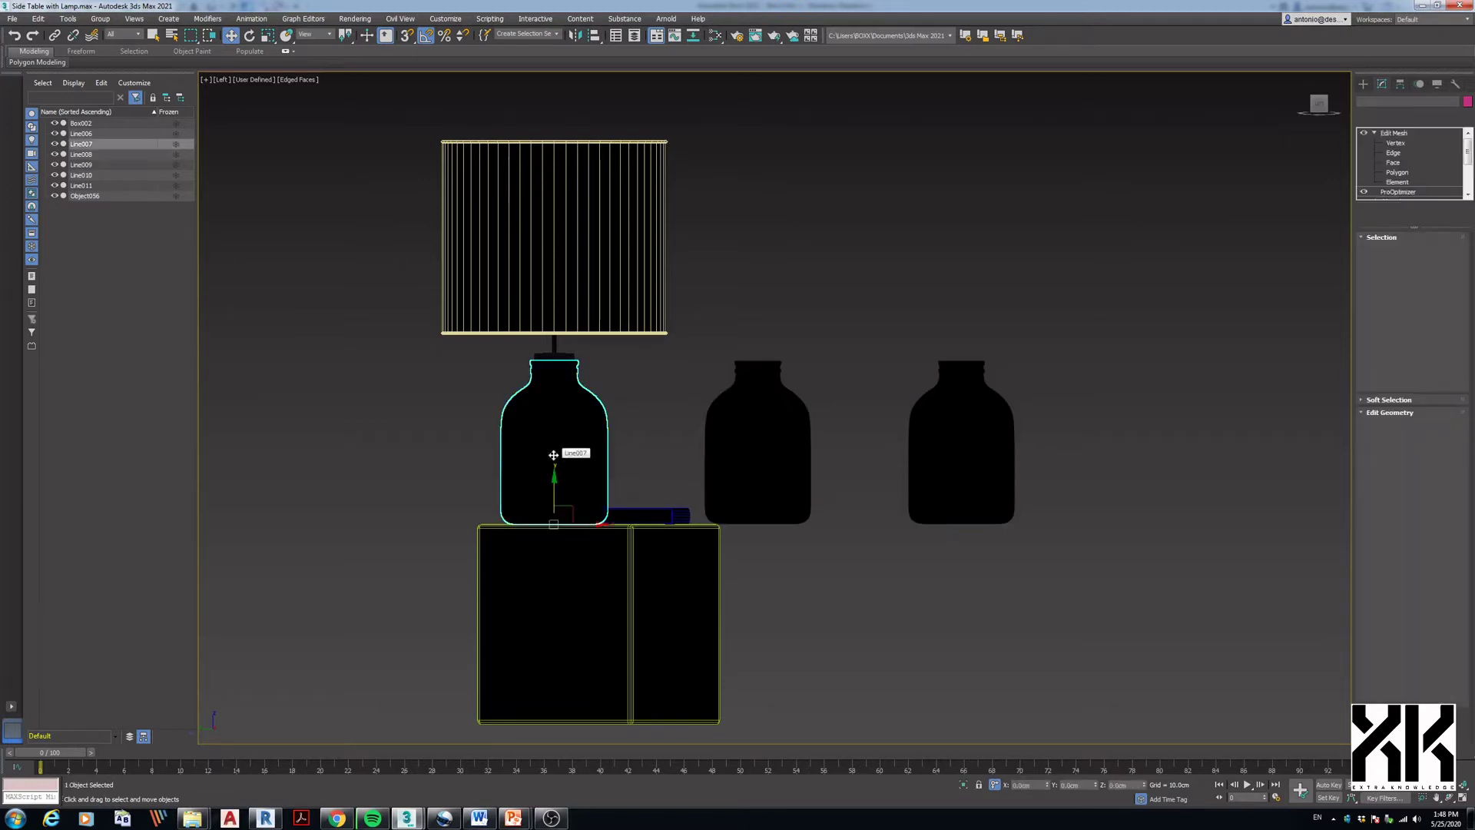
{"action": "left_click", "coordinate": [12, 19]}
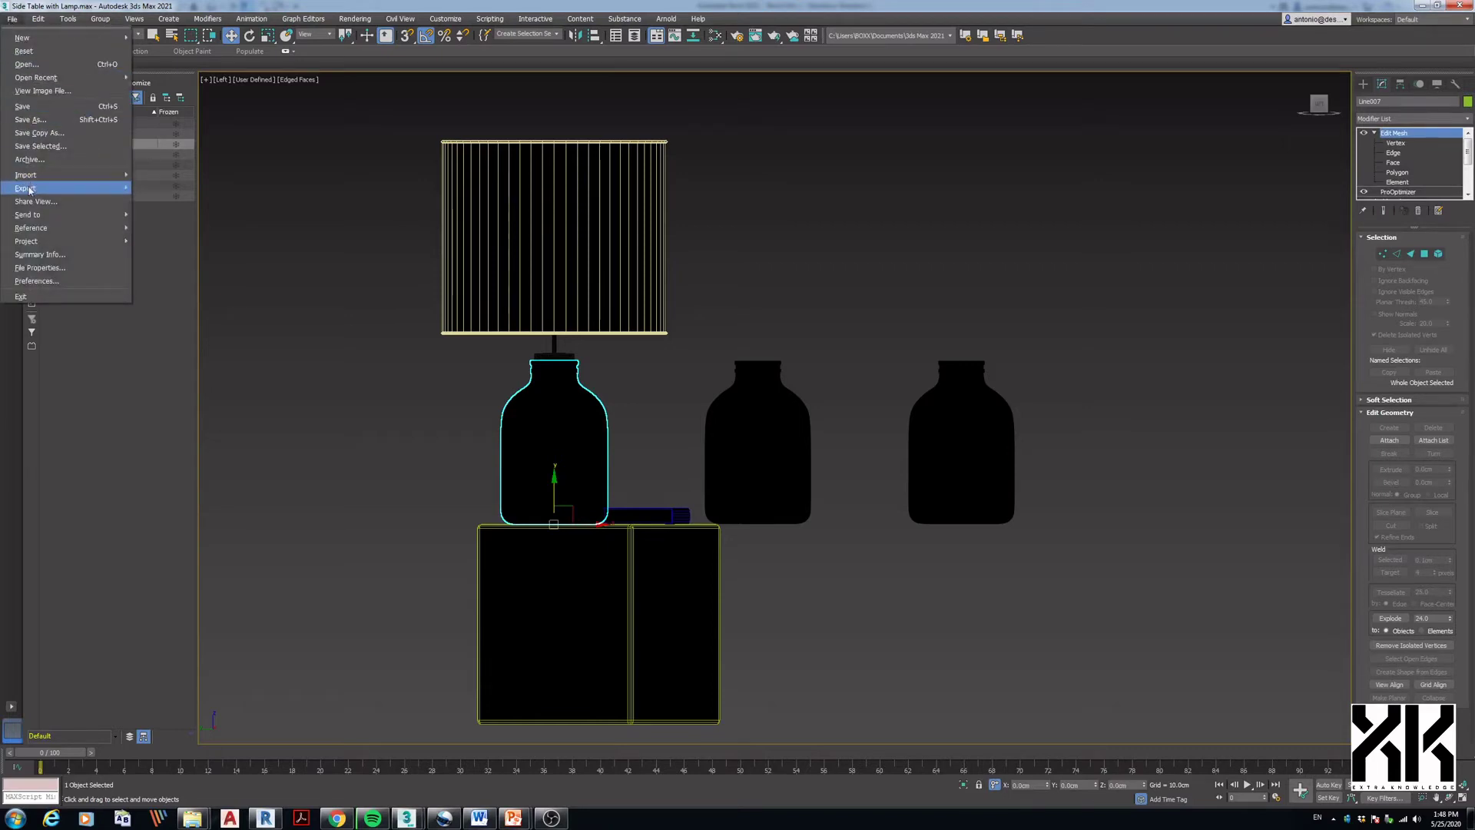
{"action": "mouse_move", "coordinate": [46, 188]}
{"action": "left_click", "coordinate": [156, 202]}
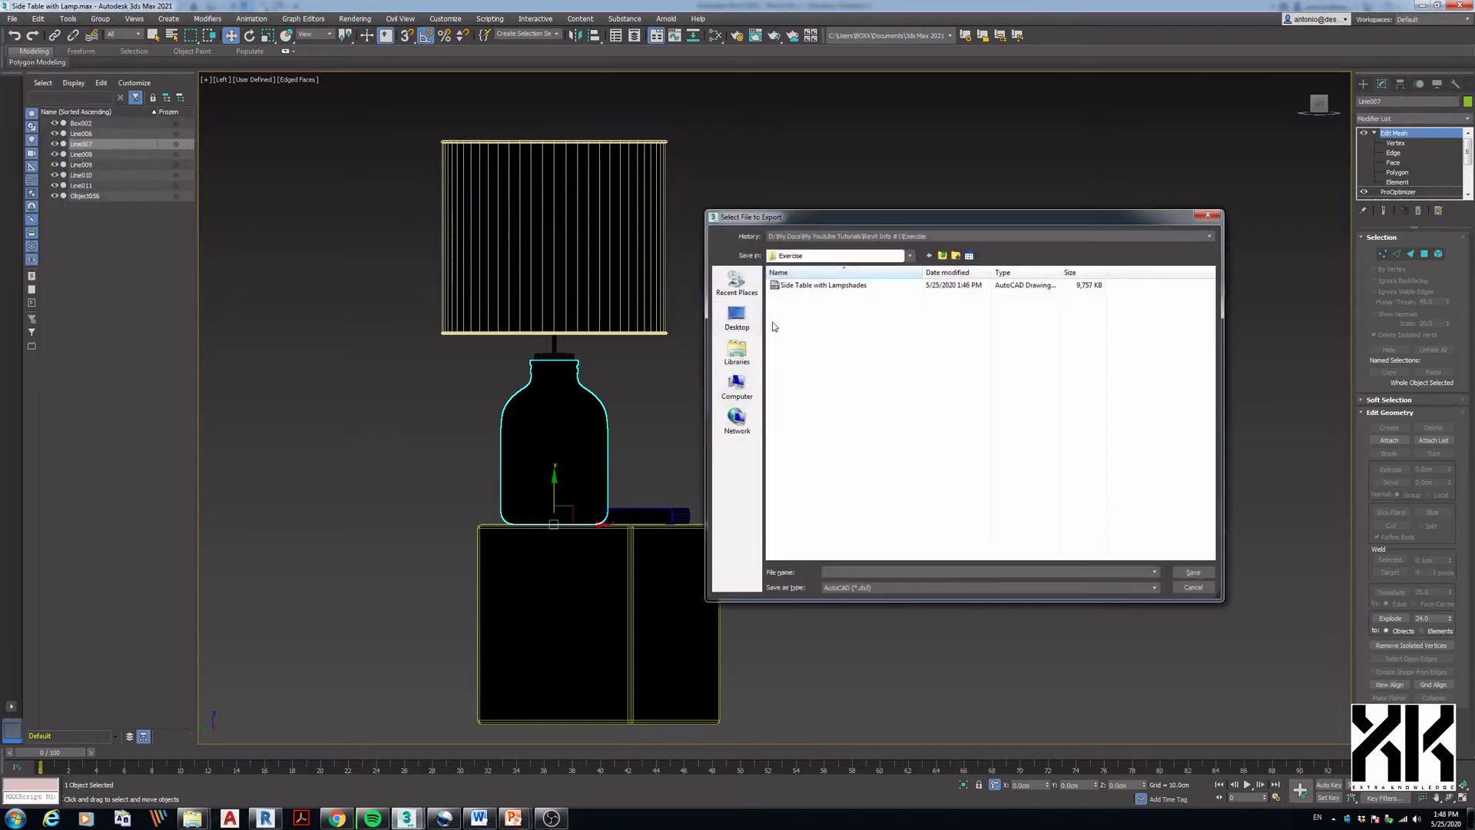
{"action": "type", "text": "Base LOD 1"}
{"action": "key", "text": "Return"}
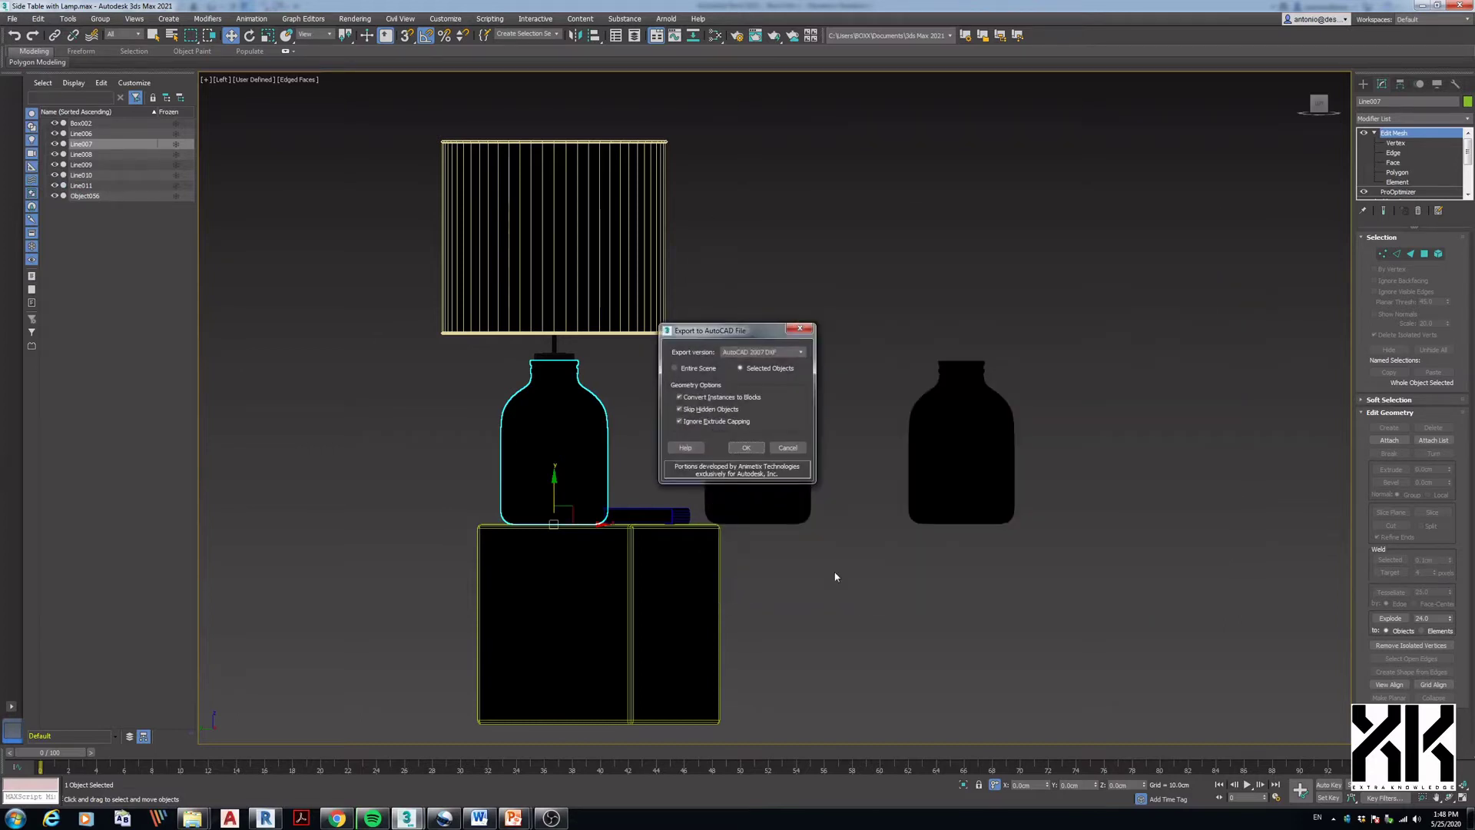
{"action": "left_click", "coordinate": [745, 448]}
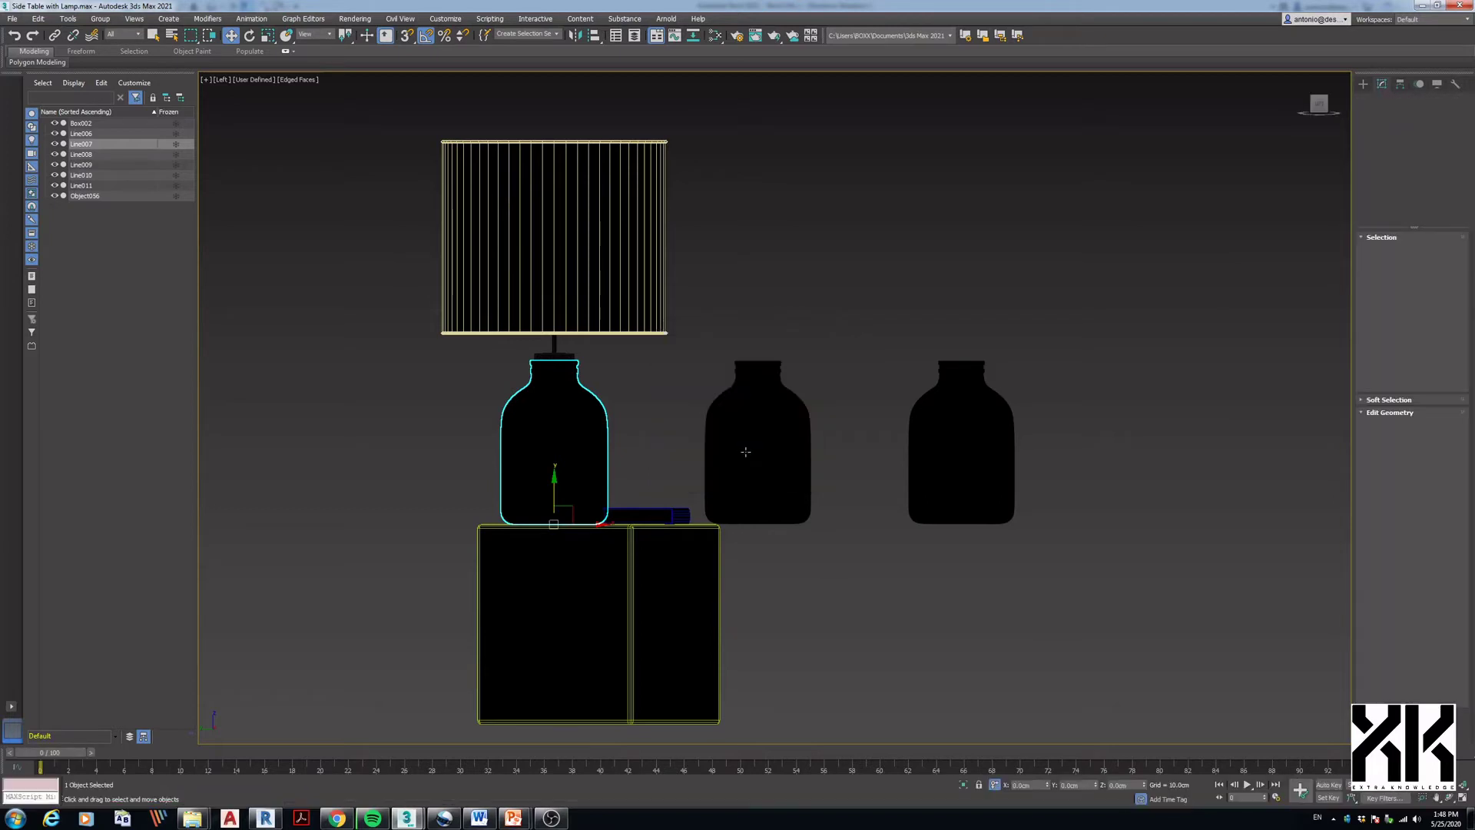
- Select all edges of the middle lamp base copy and apply Auto Edge with a threshold of 10, then leave edge editing
{"action": "left_click", "coordinate": [746, 452]}
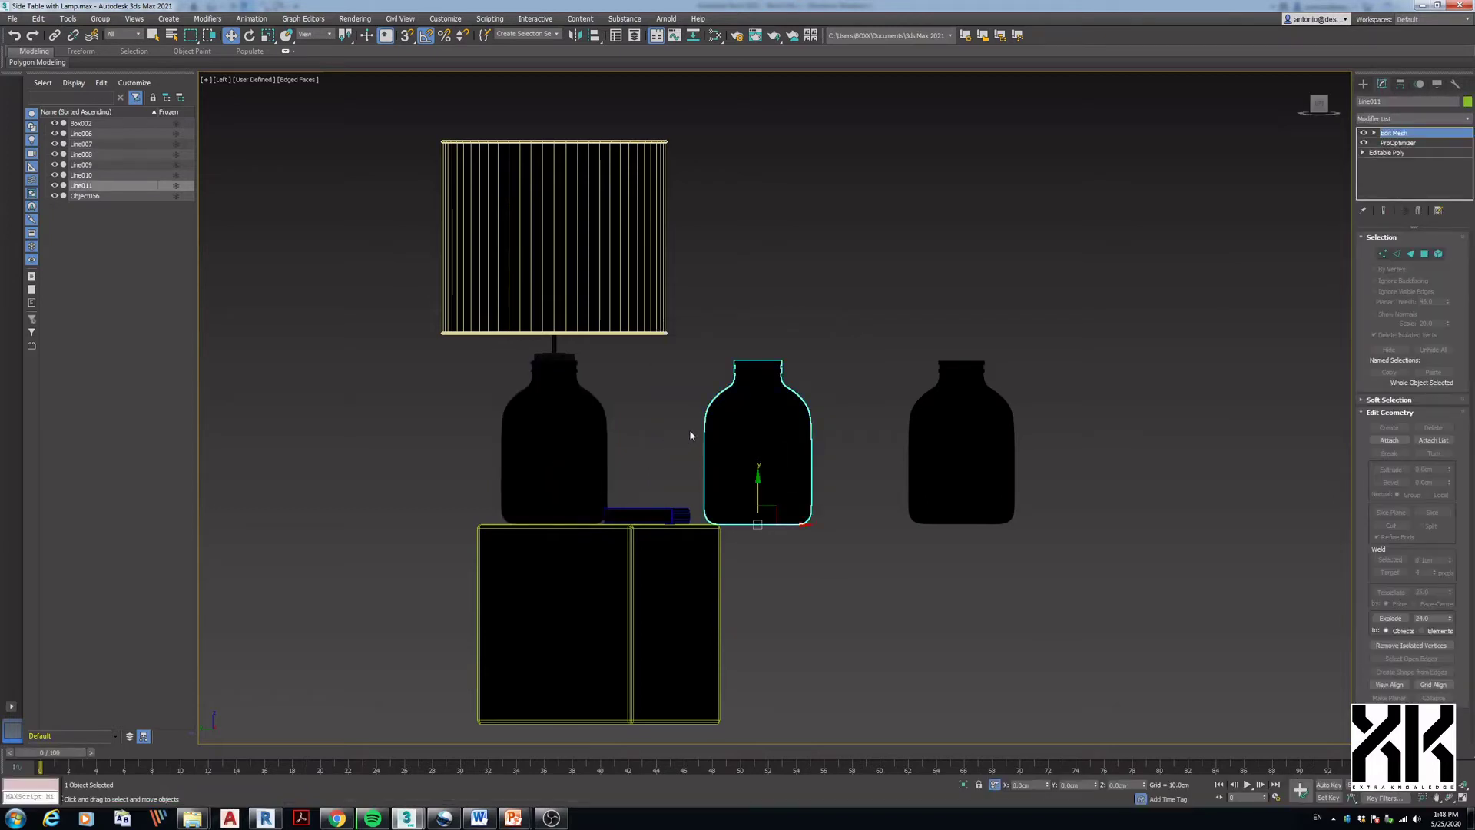
{"action": "left_click", "coordinate": [1375, 133]}
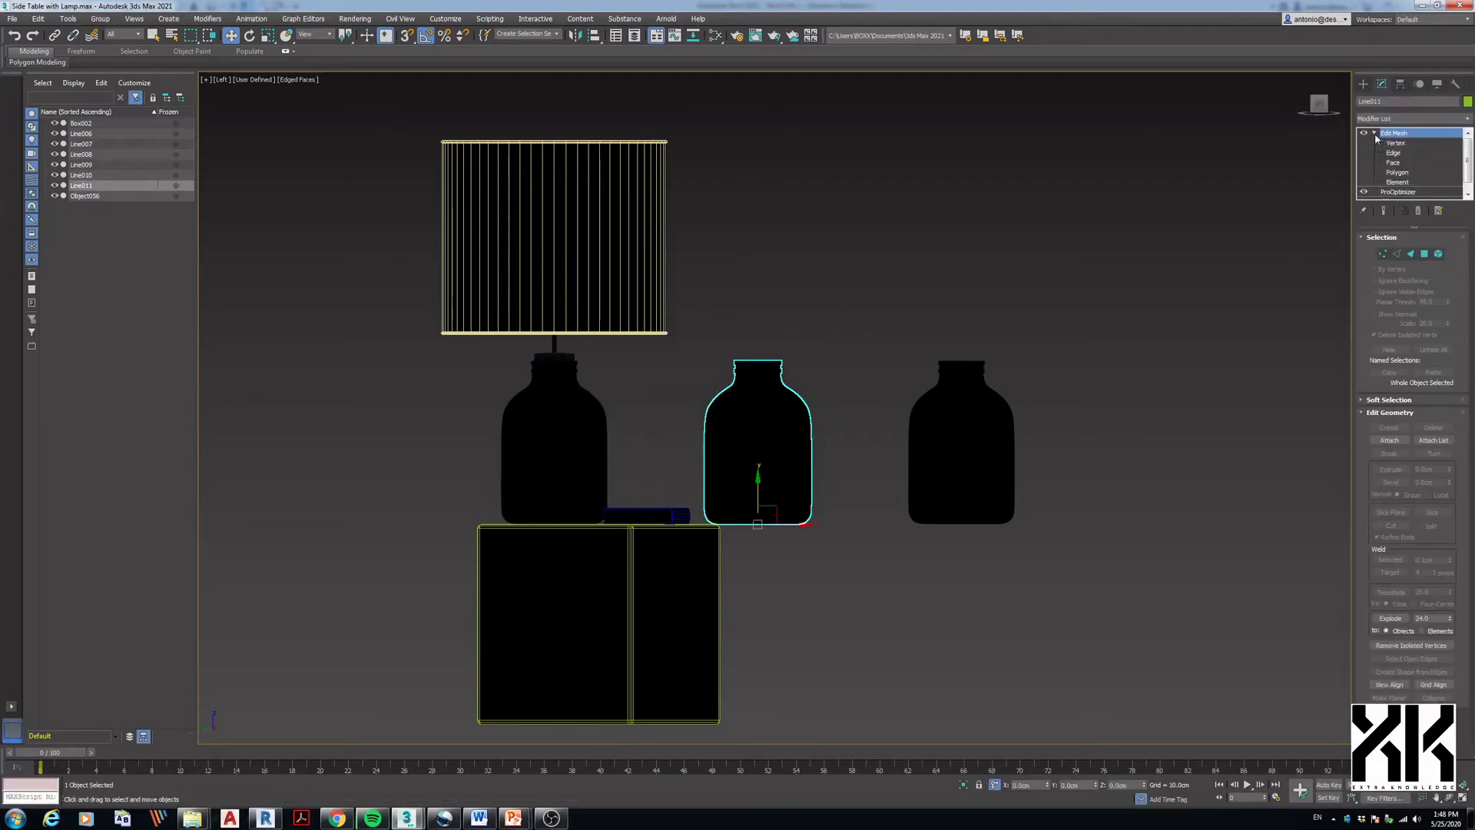
{"action": "left_click", "coordinate": [1394, 152]}
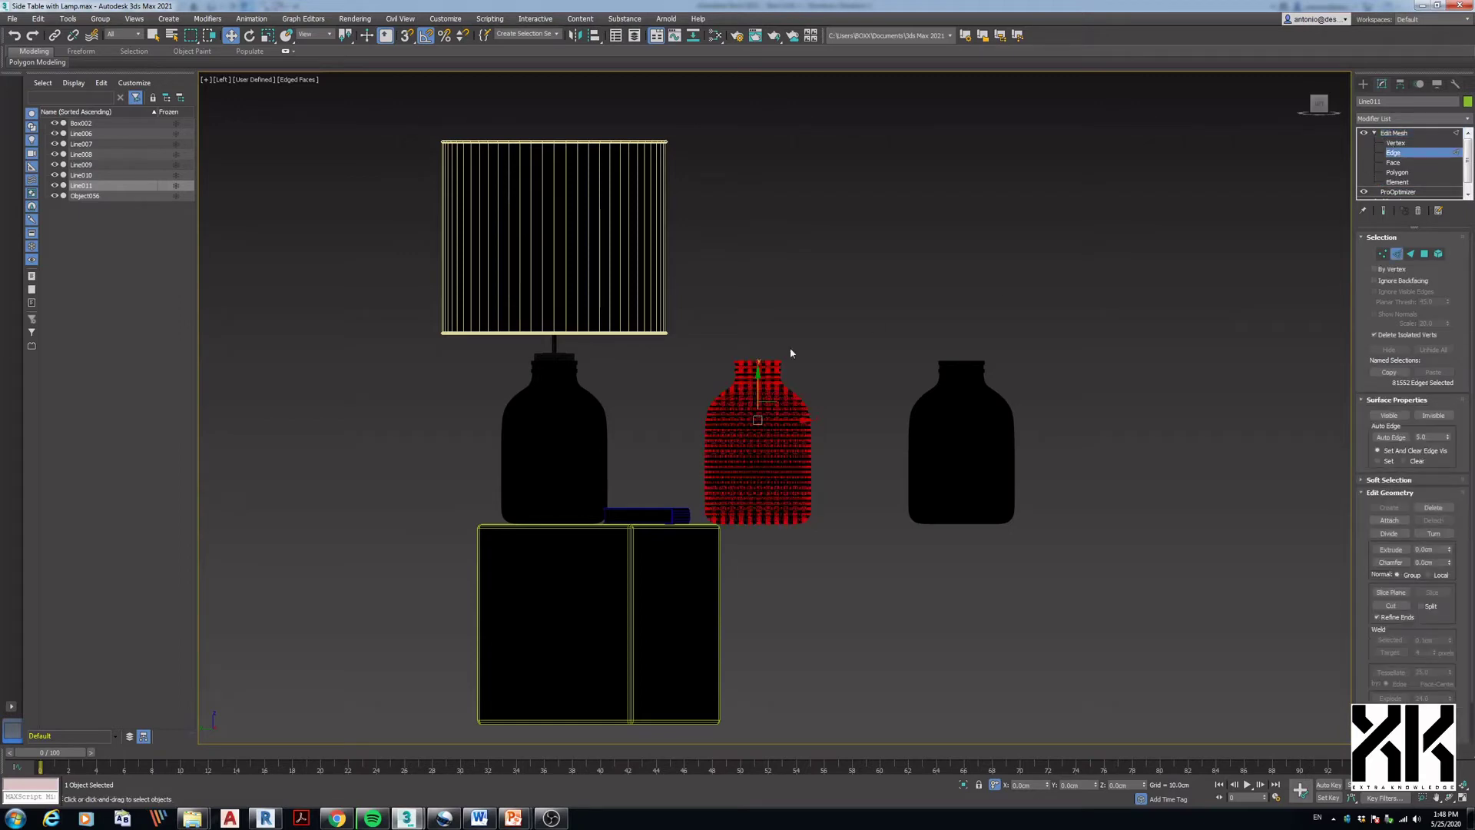
{"action": "left_click_drag", "start_coordinate": [683, 350], "coordinate": [799, 464]}
{"action": "left_click_drag", "start_coordinate": [858, 569], "coordinate": [851, 568]}
{"action": "left_click", "coordinate": [1420, 437]}
{"action": "left_click", "coordinate": [1387, 441]}
{"action": "left_click", "coordinate": [828, 534]}
{"action": "scroll", "coordinate": [719, 338], "scroll_direction": "up", "scroll_amount": 4}
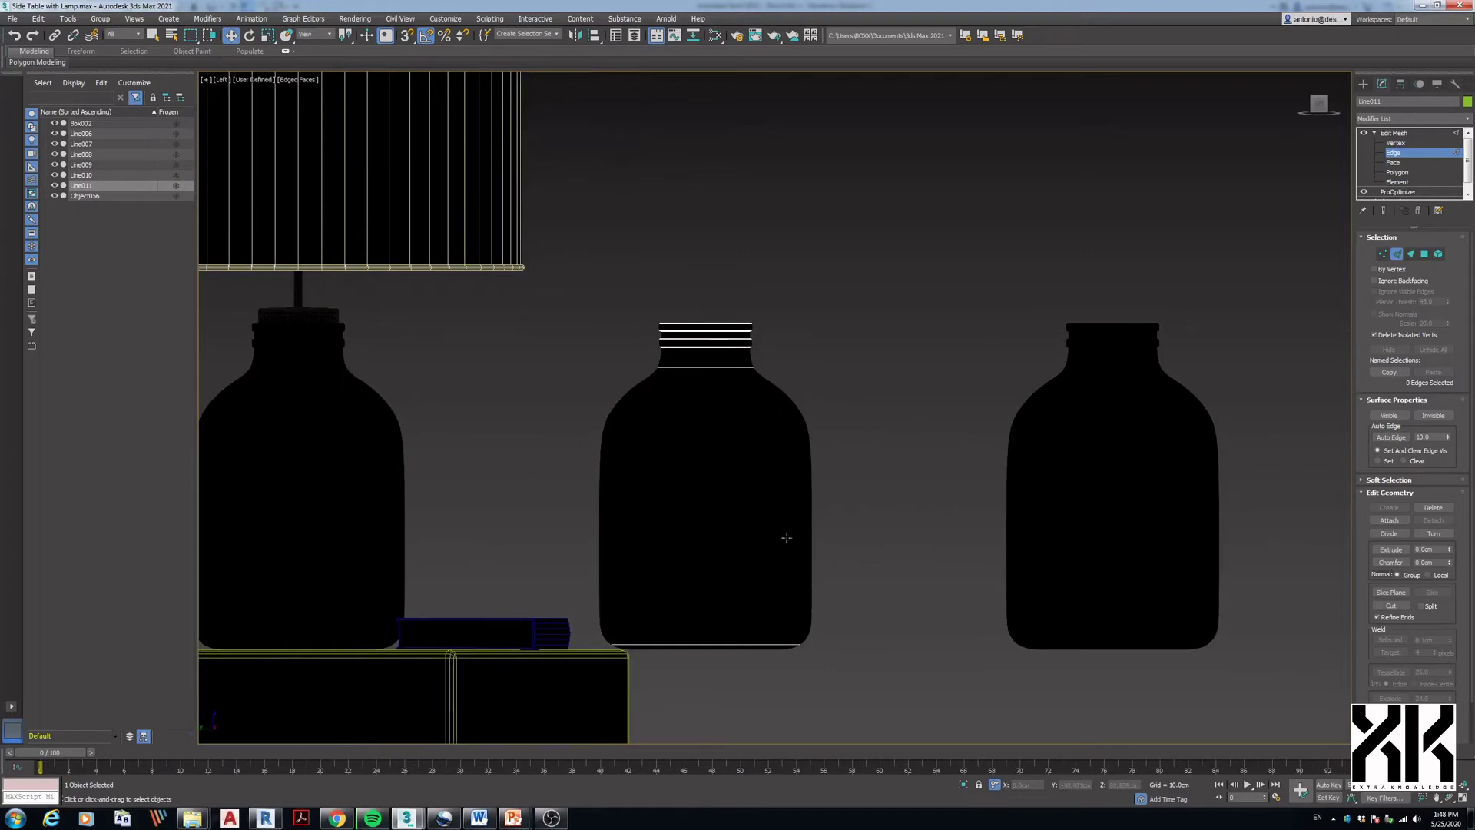
{"action": "left_click", "coordinate": [1409, 134]}
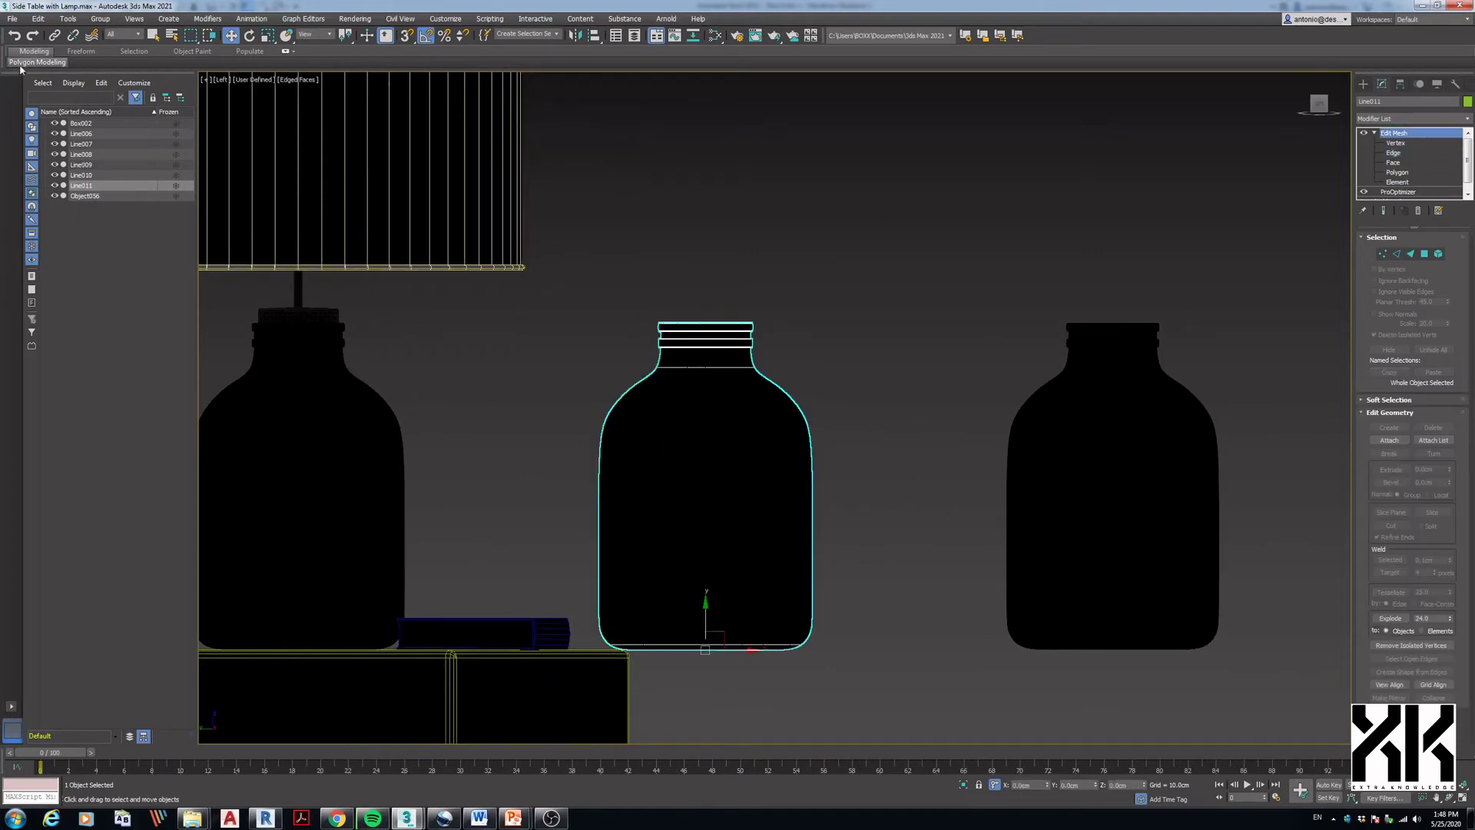
- Export only the middle lamp base copy as an AutoCAD 2007 DXF named "Base LOD 2"
{"action": "left_click", "coordinate": [13, 20]}
{"action": "mouse_move", "coordinate": [46, 188]}
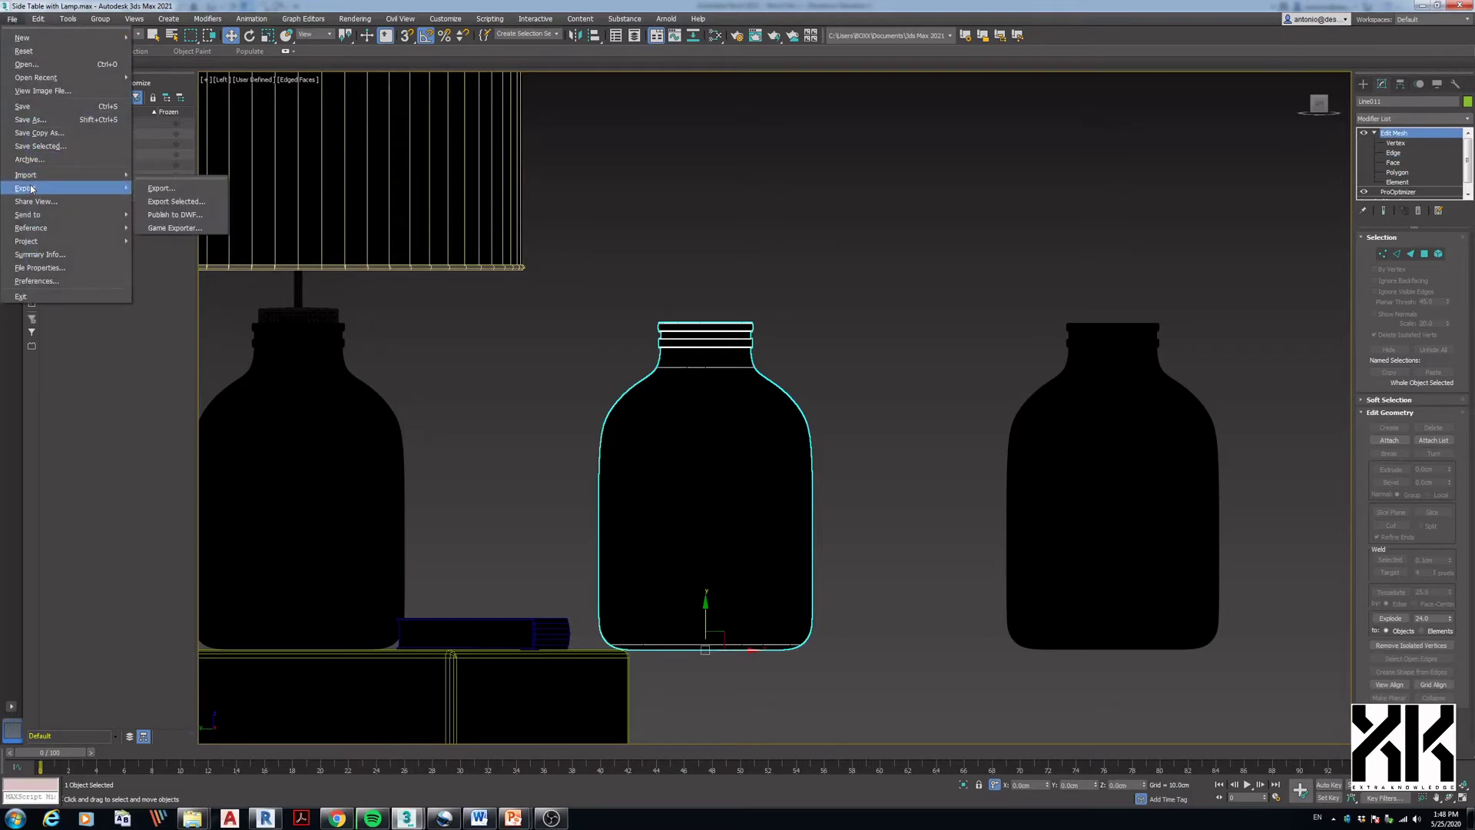
{"action": "left_click", "coordinate": [152, 200]}
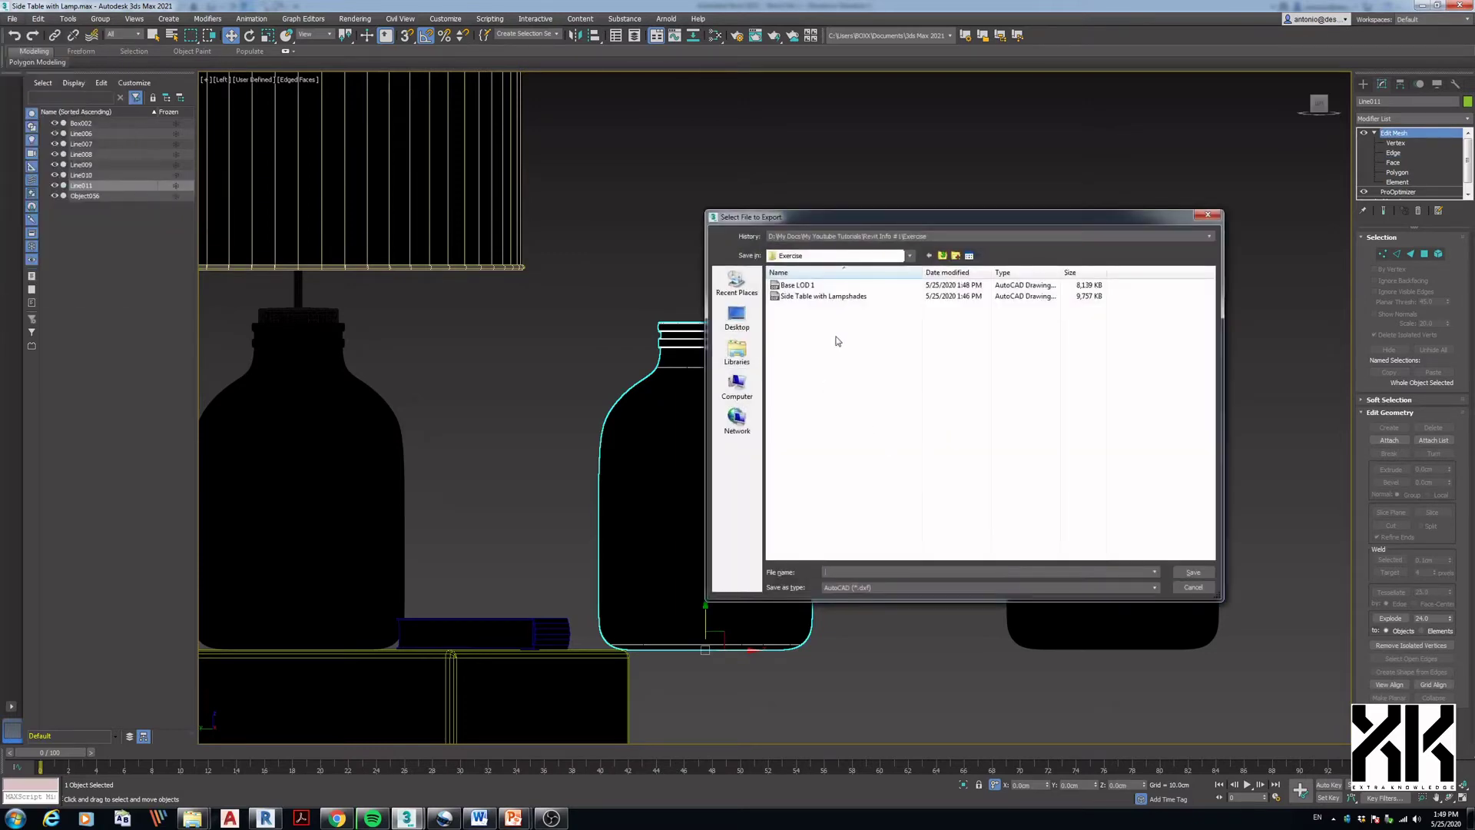
{"action": "left_click", "coordinate": [813, 288]}
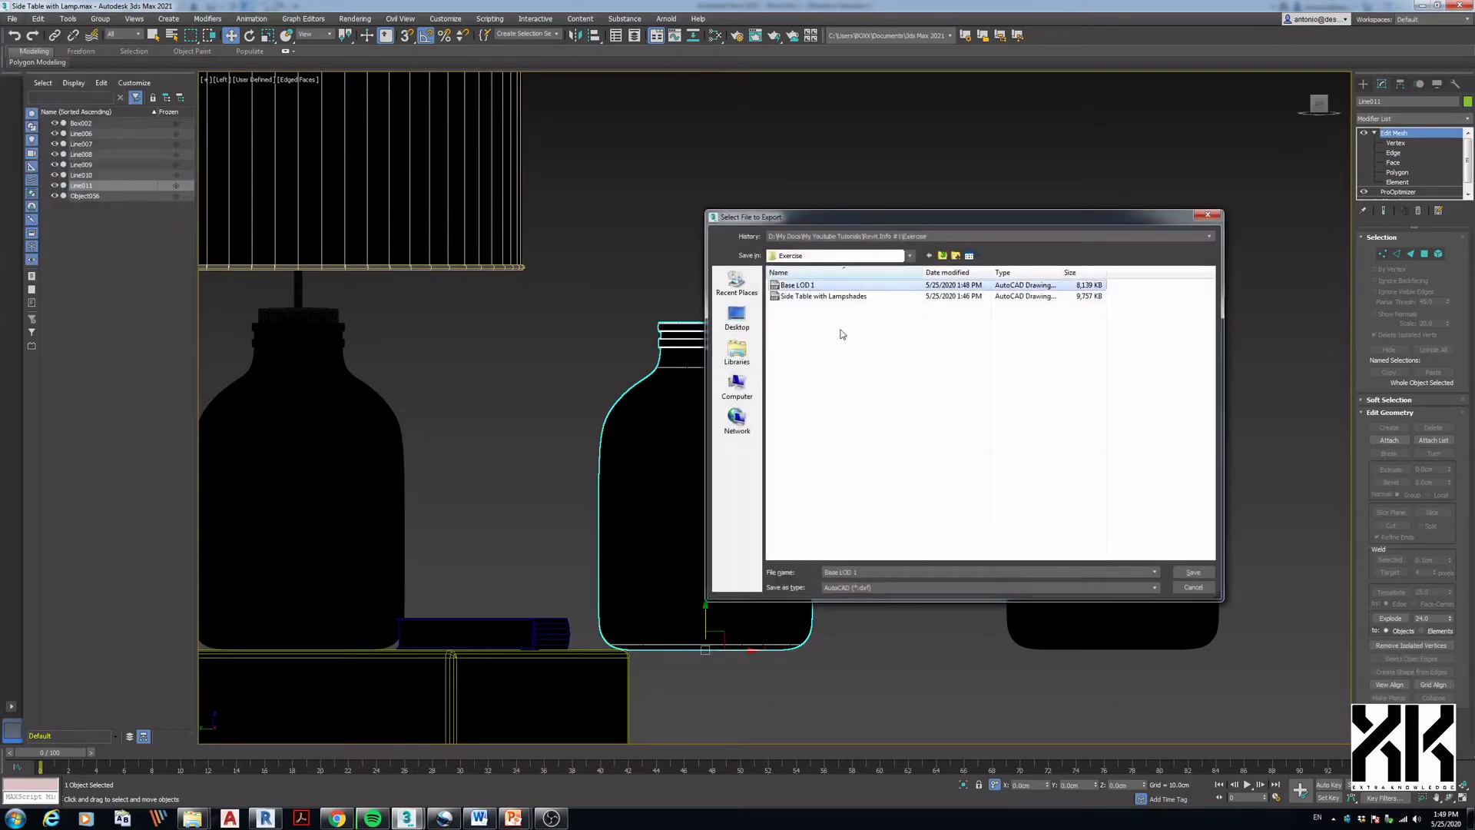
{"action": "left_click", "coordinate": [854, 571]}
{"action": "double_click", "coordinate": [855, 573]}
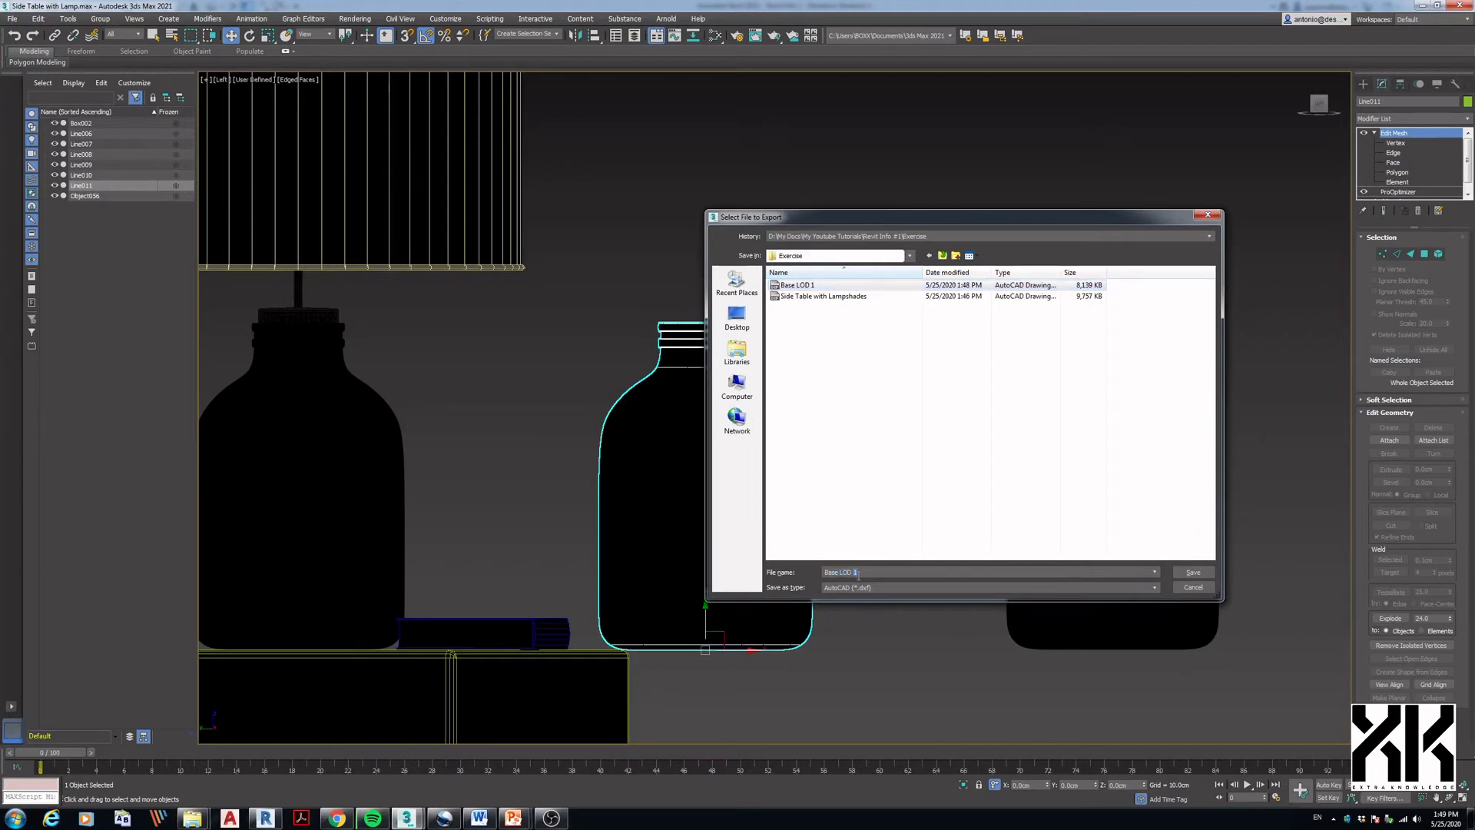
{"action": "left_click", "coordinate": [1194, 573]}
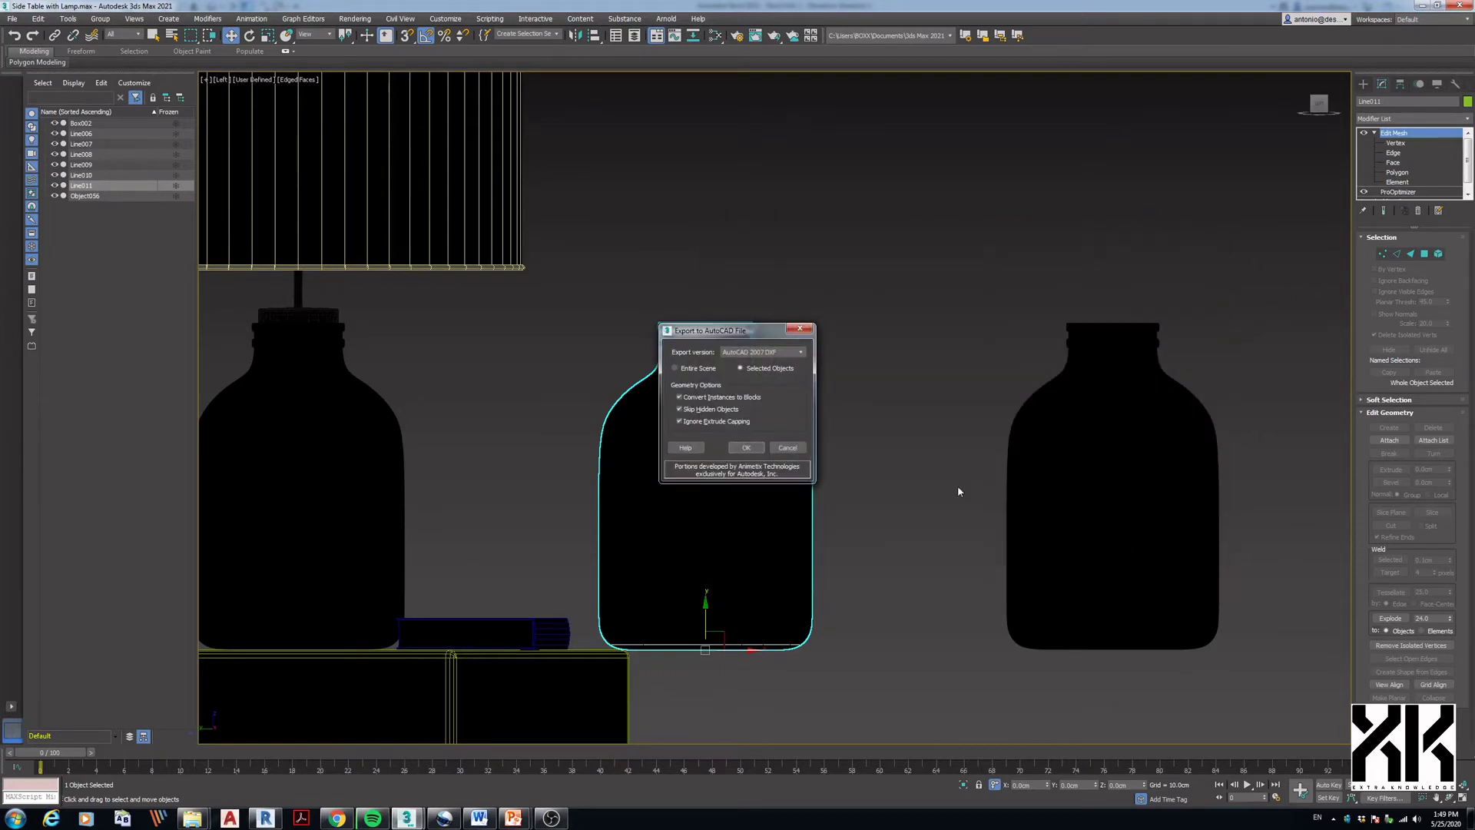
{"action": "left_click", "coordinate": [757, 453]}
- Apply Auto Edge with a threshold of 5 to all edges of the lamp base copy farthest from the table
{"action": "left_click", "coordinate": [1047, 448]}
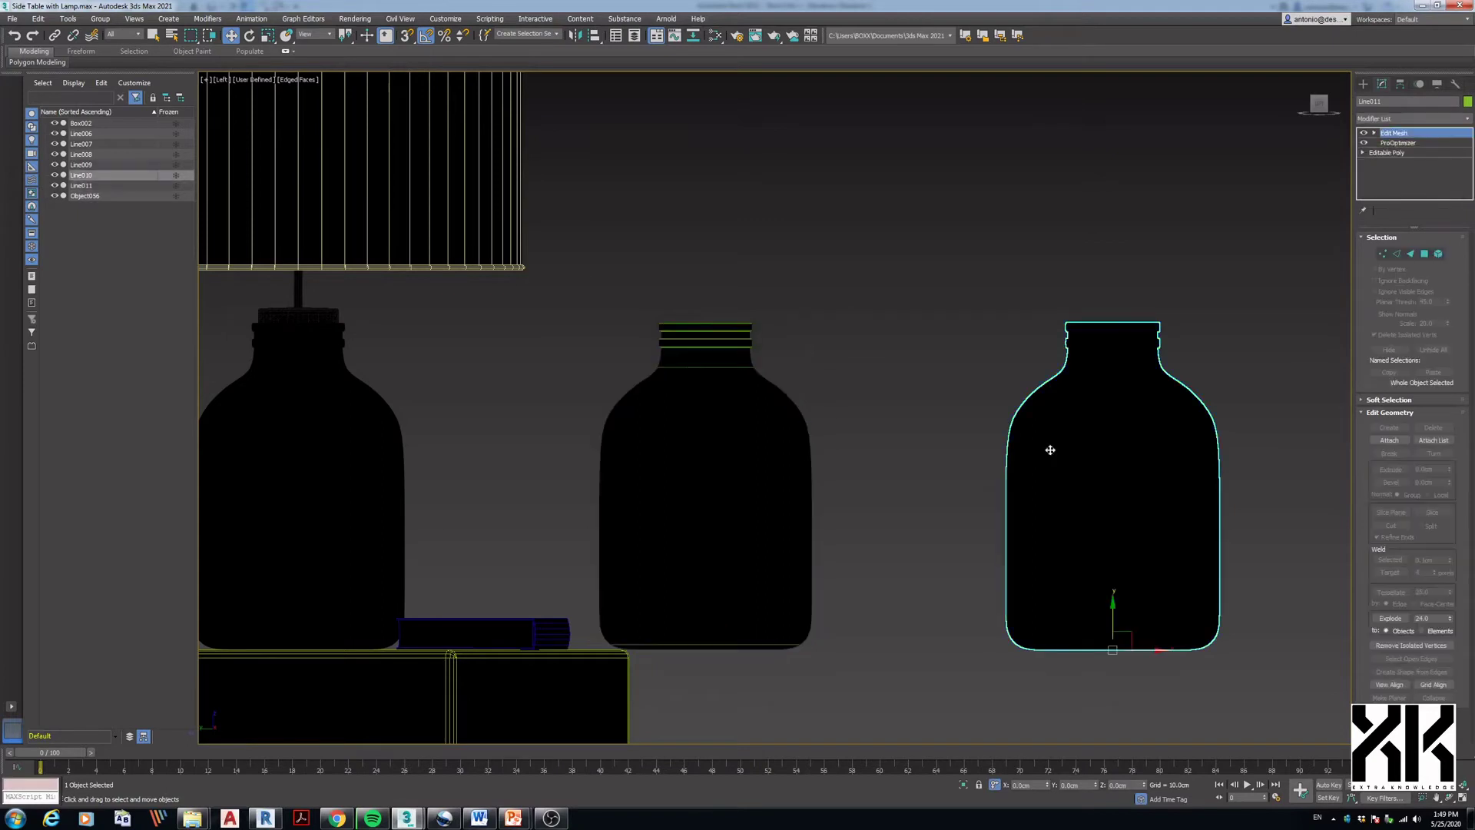
{"action": "left_click", "coordinate": [1374, 134]}
{"action": "left_click", "coordinate": [1404, 155]}
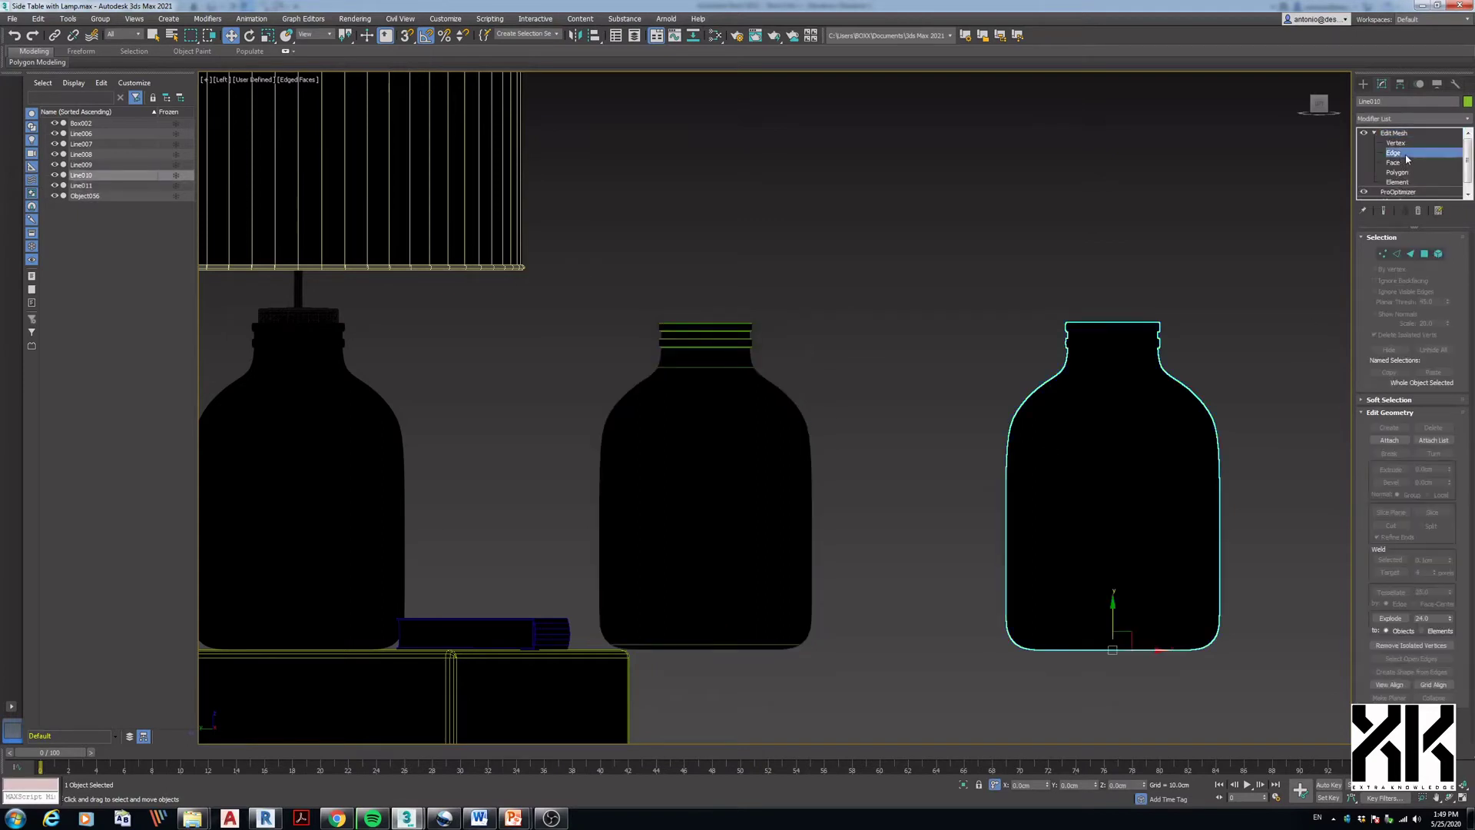
{"action": "left_click_drag", "start_coordinate": [984, 295], "coordinate": [1272, 683]}
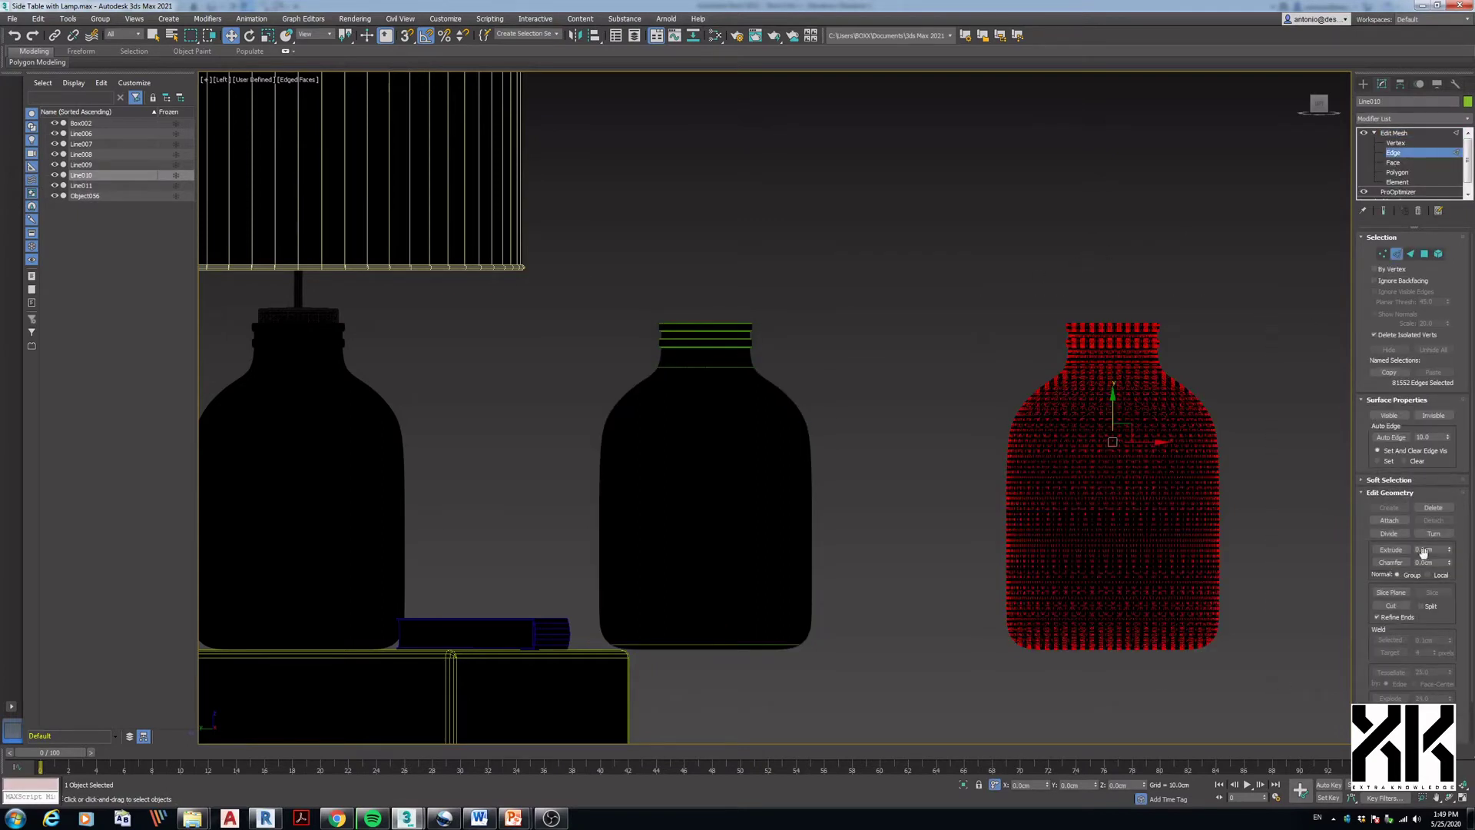
{"action": "double_click", "coordinate": [1427, 440]}
{"action": "type", "text": "5"}
{"action": "left_click", "coordinate": [1403, 442]}
{"action": "left_click", "coordinate": [1255, 468]}
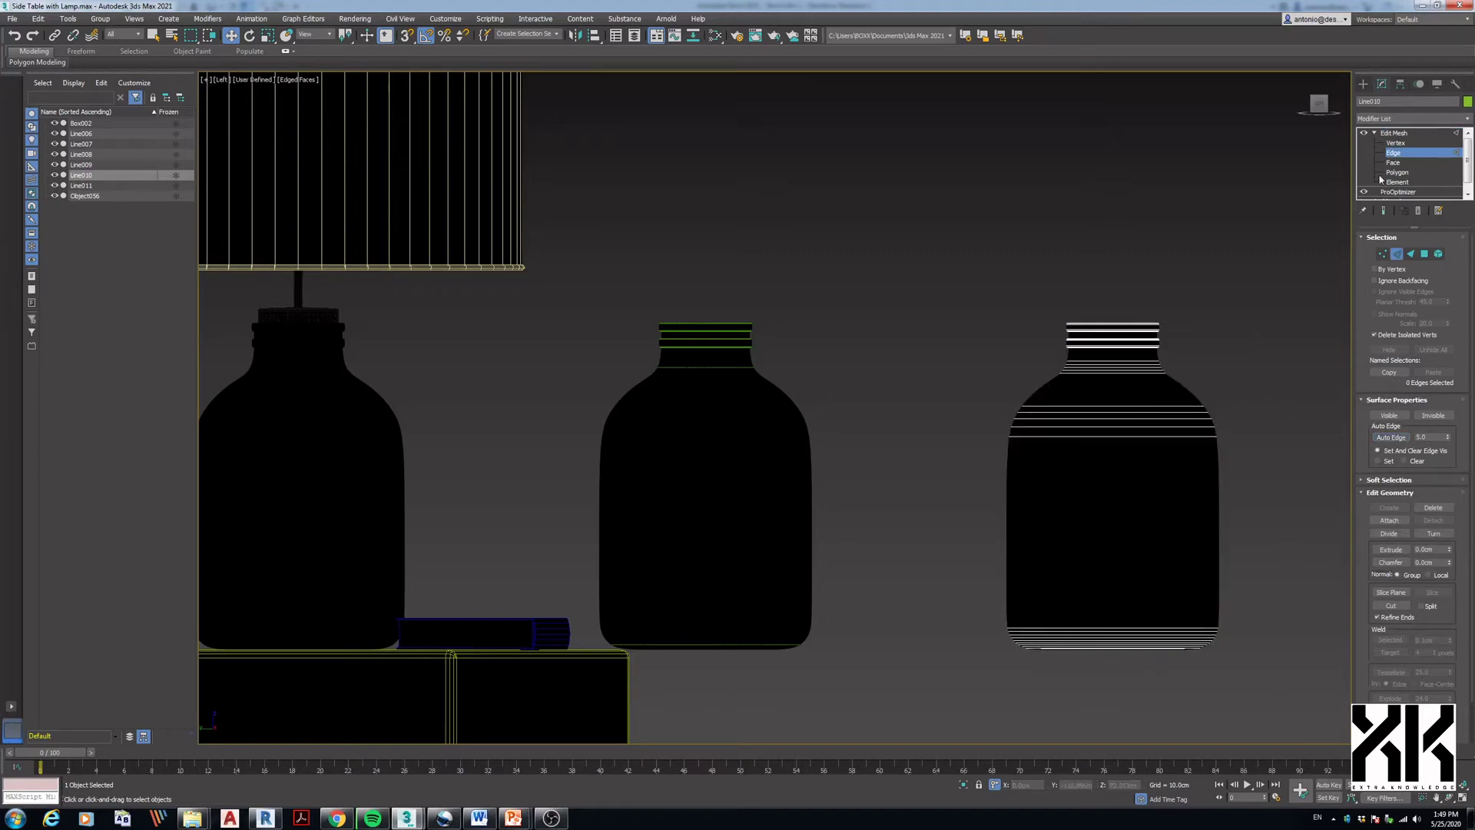
{"action": "left_click", "coordinate": [1393, 133]}
{"action": "middle_click_drag", "start_coordinate": [1246, 494], "coordinate": [1017, 421]}
{"action": "scroll", "coordinate": [1051, 464], "scroll_direction": "up", "scroll_amount": 5}
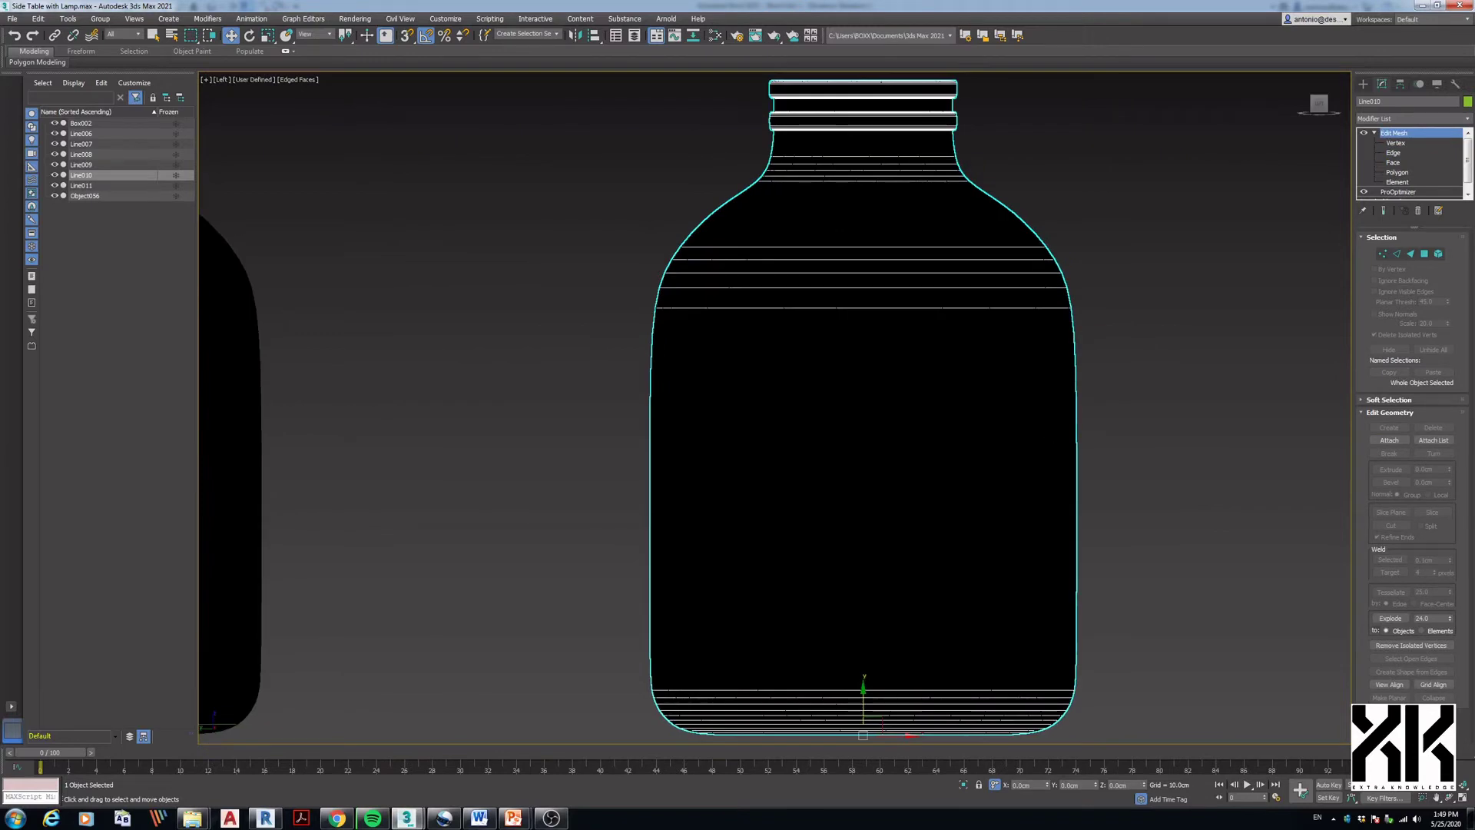
{"action": "scroll", "coordinate": [925, 638], "scroll_direction": "down", "scroll_amount": 2}
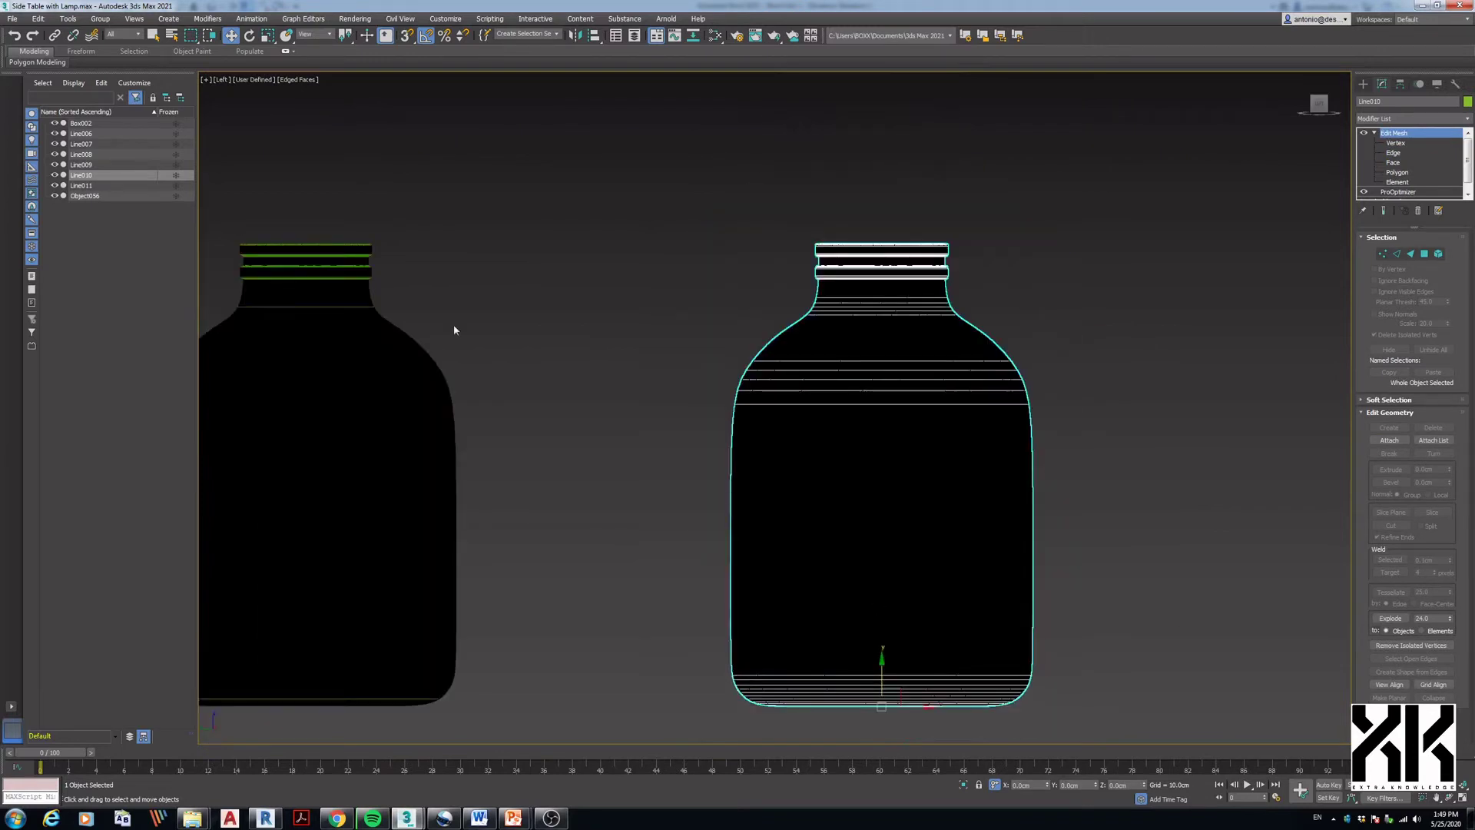
- Export only the farthest lamp base copy as a DXF named "Base LOD 3"
{"action": "left_click", "coordinate": [12, 18]}
{"action": "mouse_move", "coordinate": [115, 188]}
{"action": "left_click", "coordinate": [167, 200]}
{"action": "left_click", "coordinate": [807, 297]}
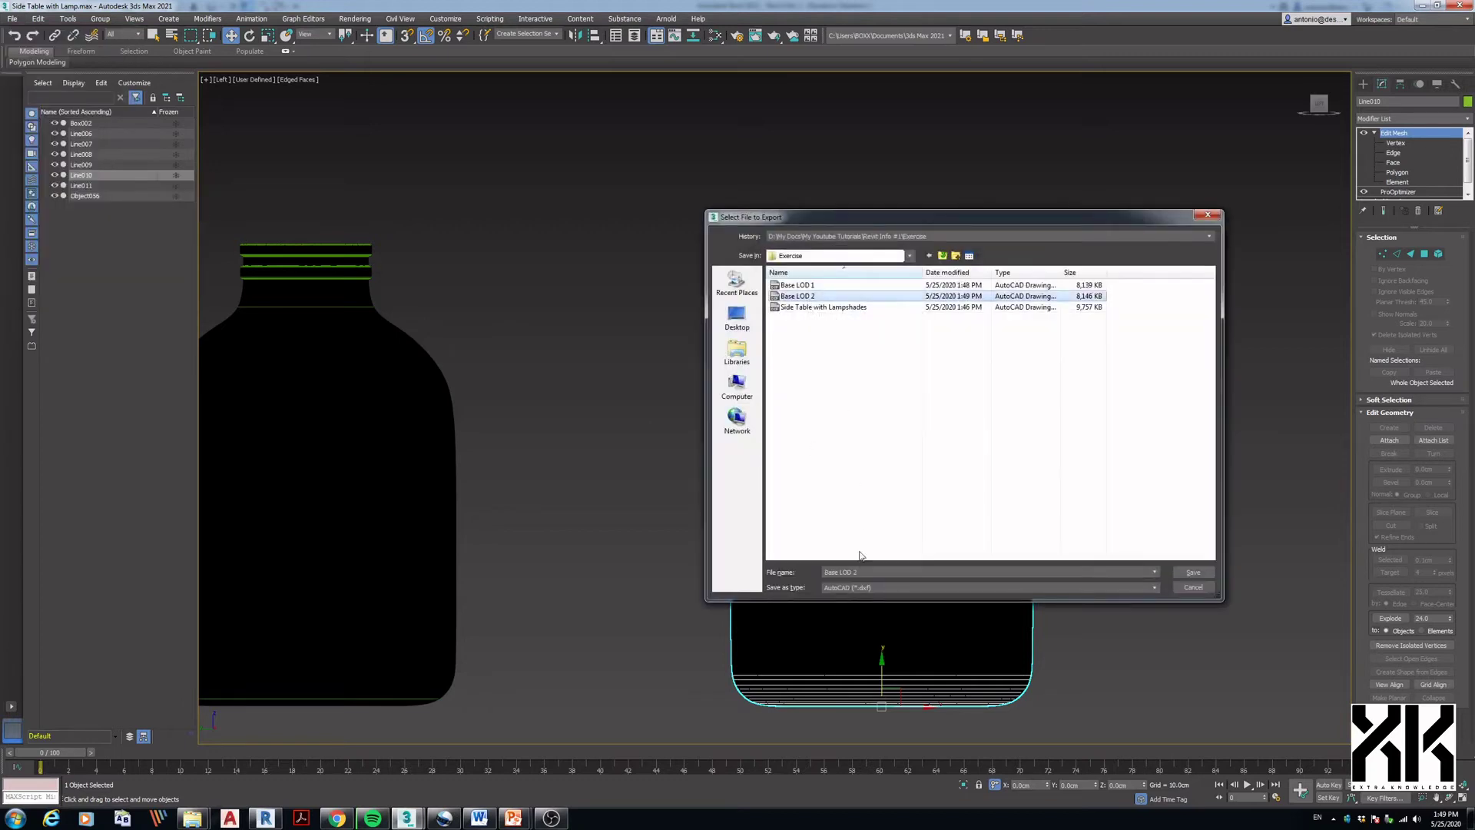
{"action": "left_click", "coordinate": [855, 572]}
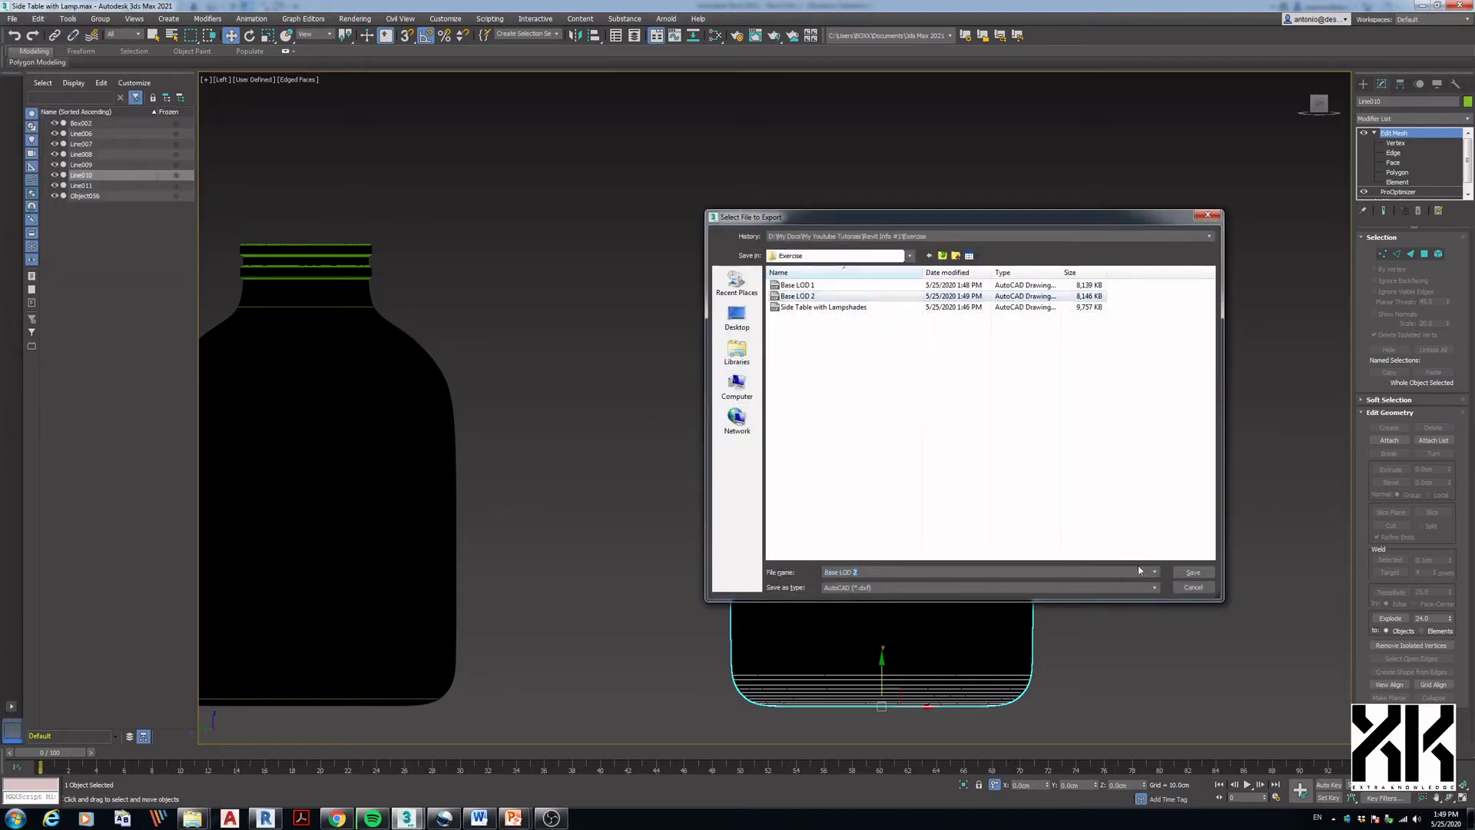
{"action": "type", "text": "3"}
{"action": "key", "text": "Return"}
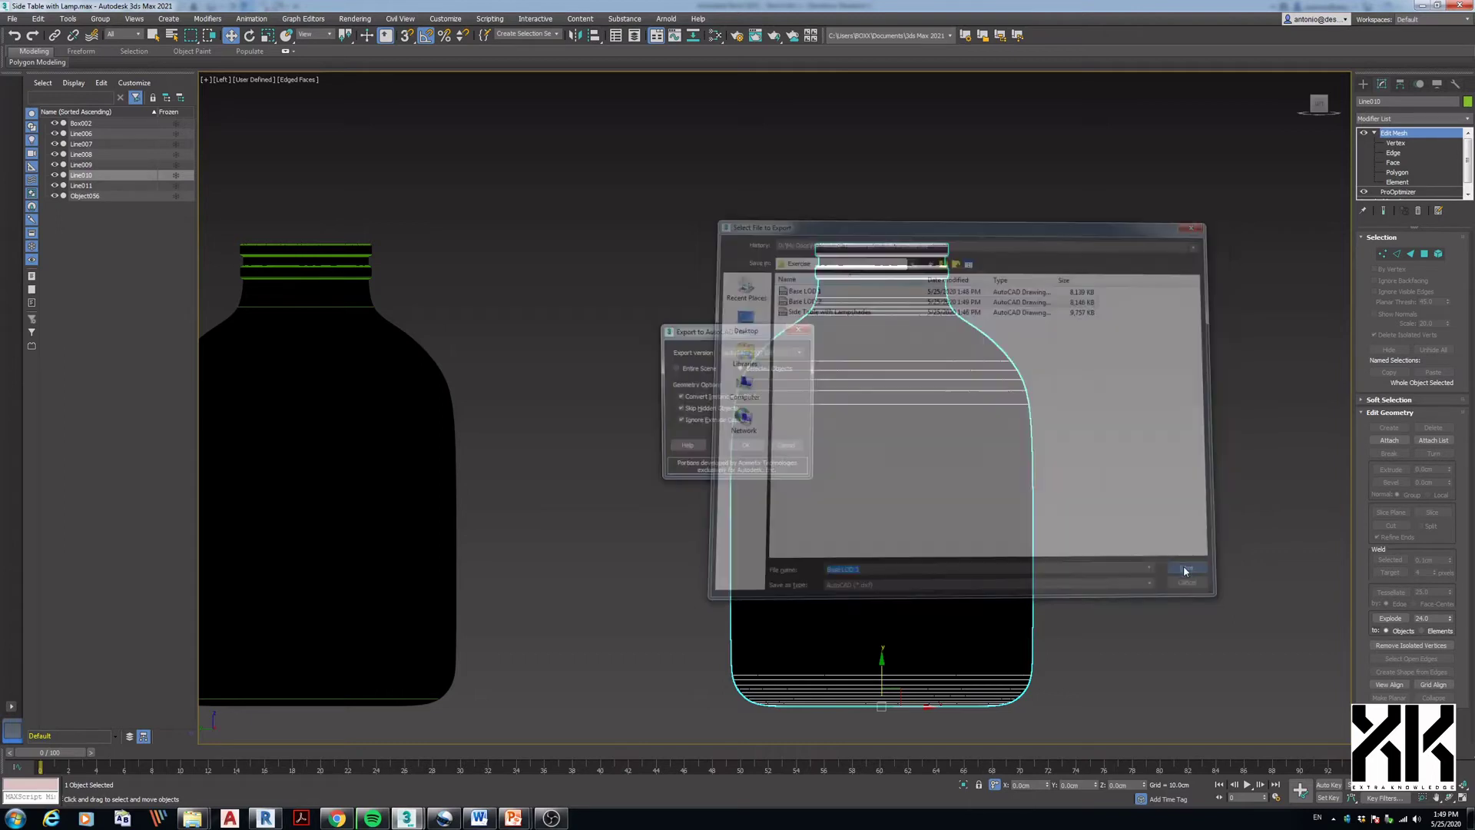
{"action": "left_click", "coordinate": [751, 450]}
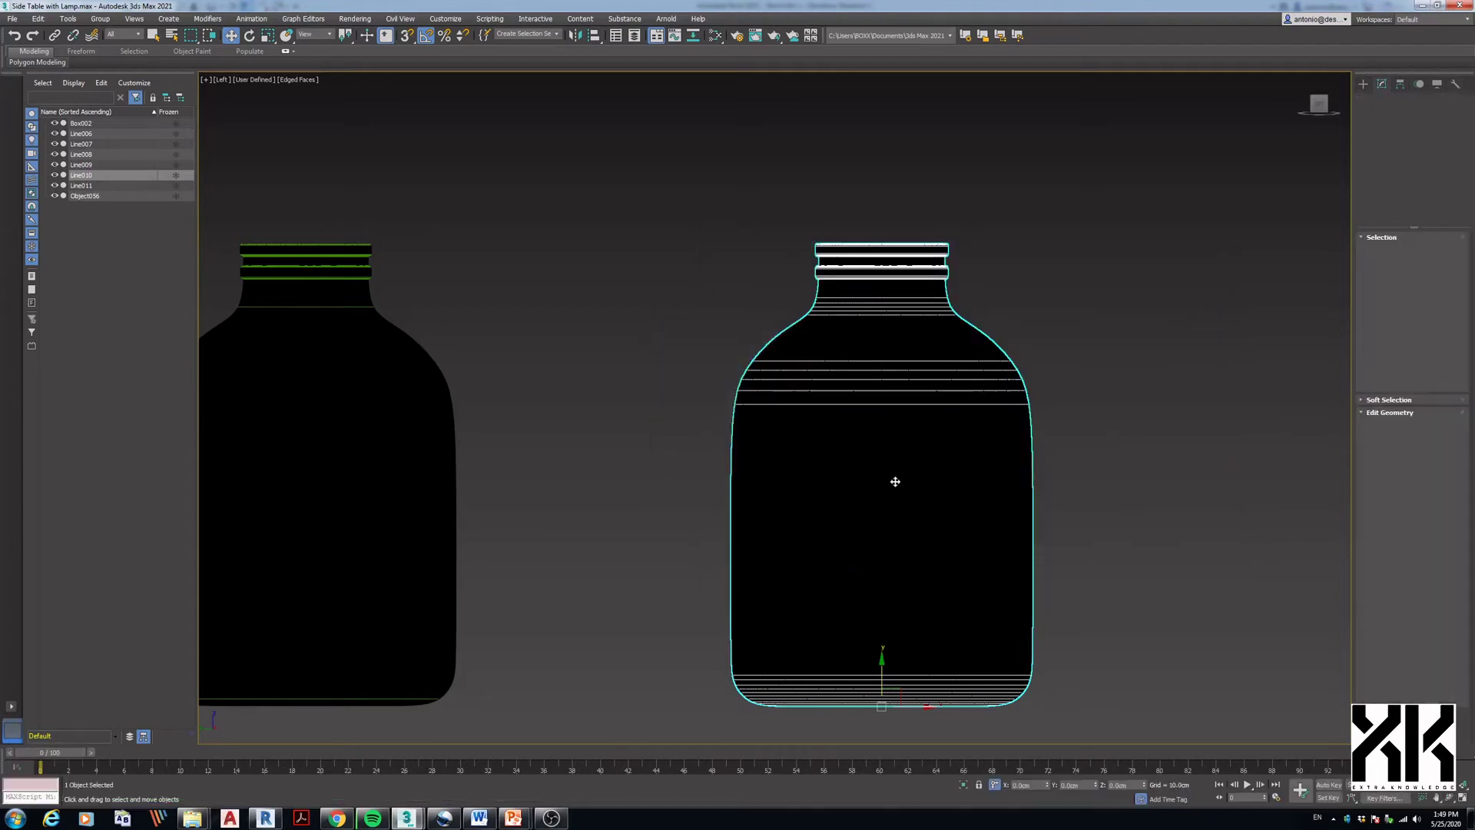
- Select the side table, lampshade and remaining lamp parts, excluding the original lamp base and both copies
{"action": "left_click", "coordinate": [693, 578]}
{"action": "scroll", "coordinate": [693, 578], "scroll_direction": "down", "scroll_amount": 3}
{"action": "middle_click_drag", "start_coordinate": [643, 588], "coordinate": [1074, 491]}
{"action": "scroll", "coordinate": [1053, 479], "scroll_direction": "down", "scroll_amount": 3}
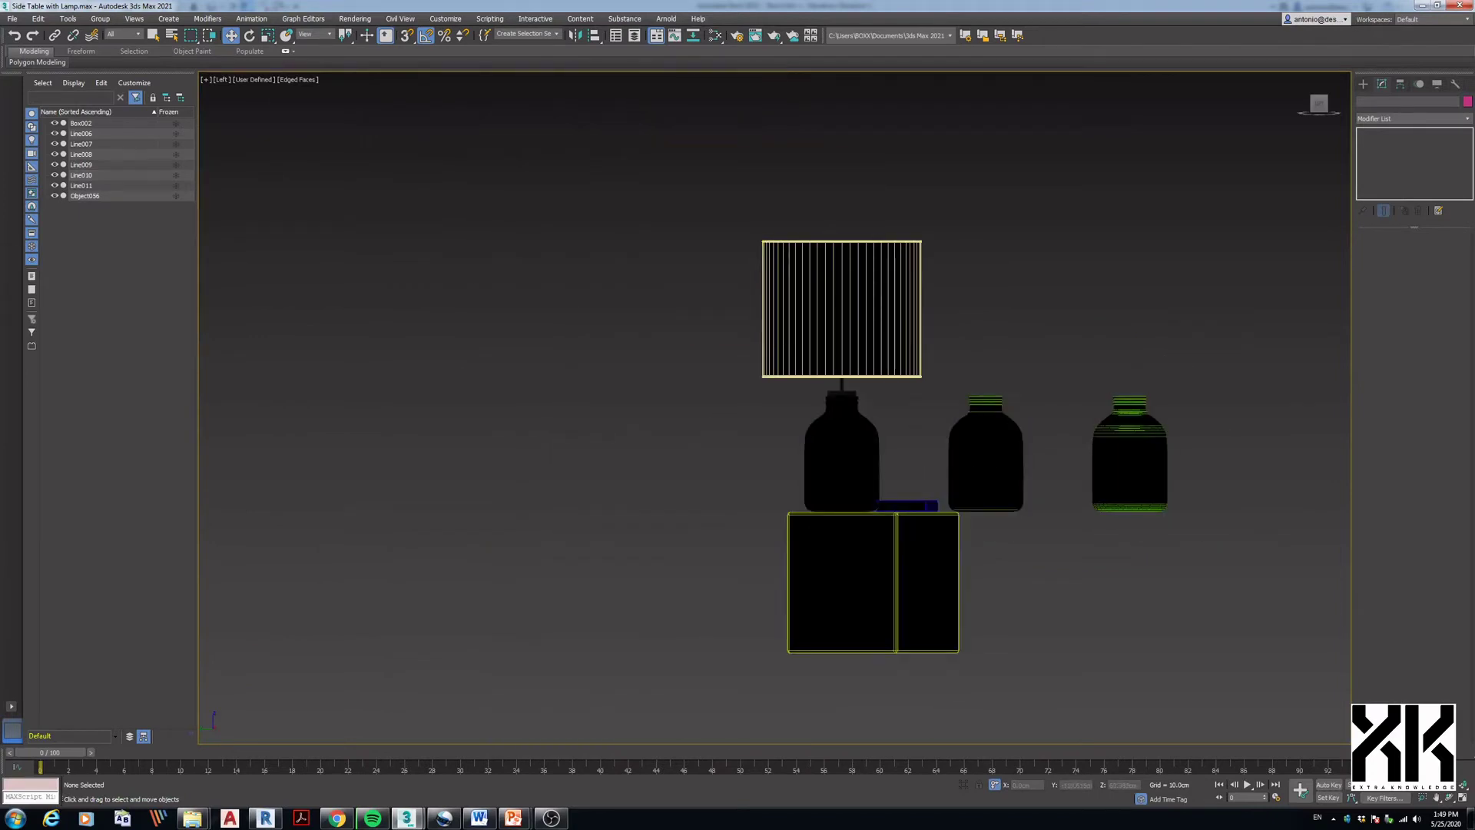
{"action": "left_click_drag", "start_coordinate": [728, 203], "coordinate": [981, 694]}
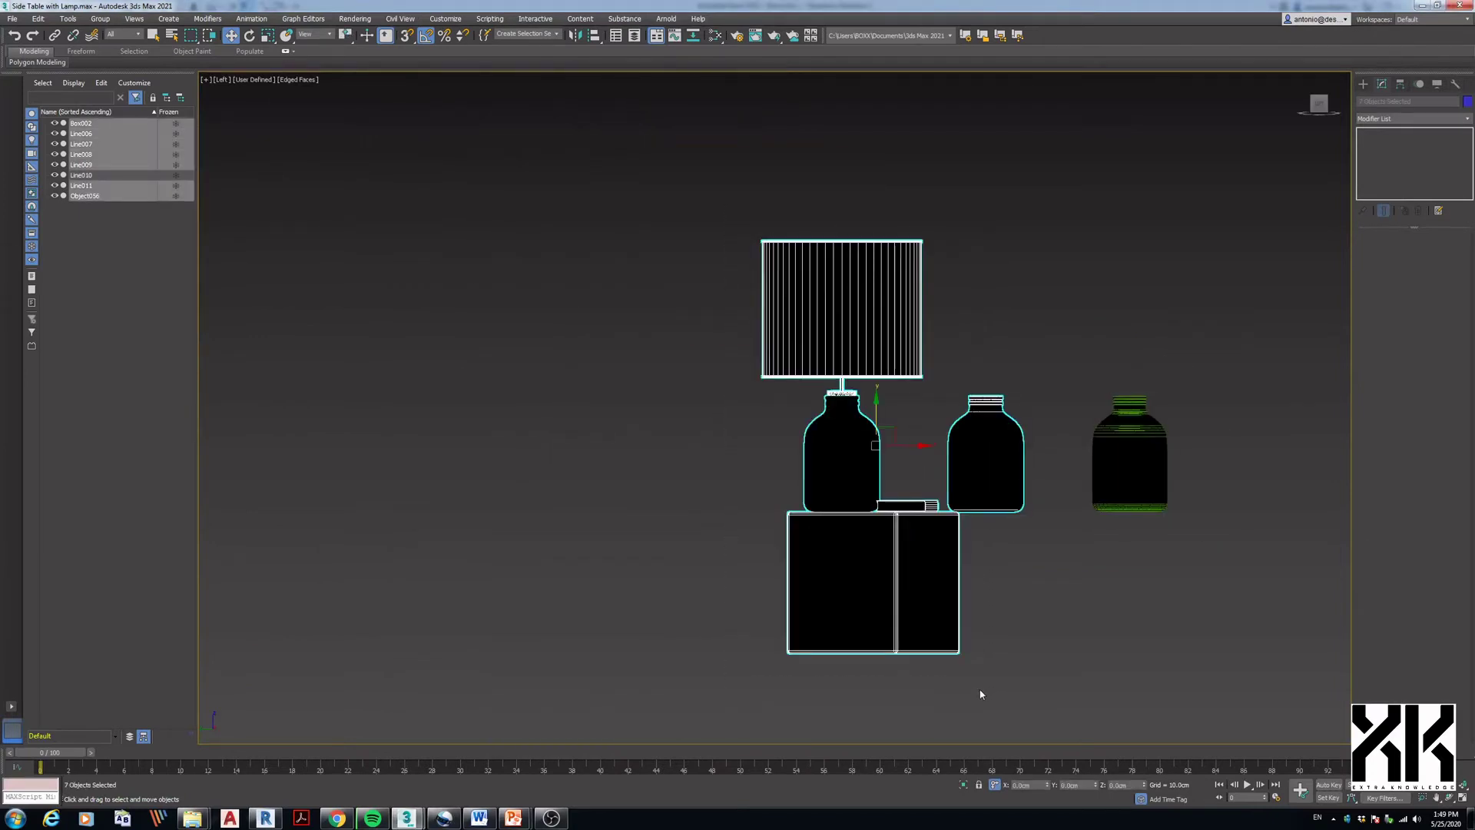
{"action": "left_click", "coordinate": [954, 449], "text": "alt"}
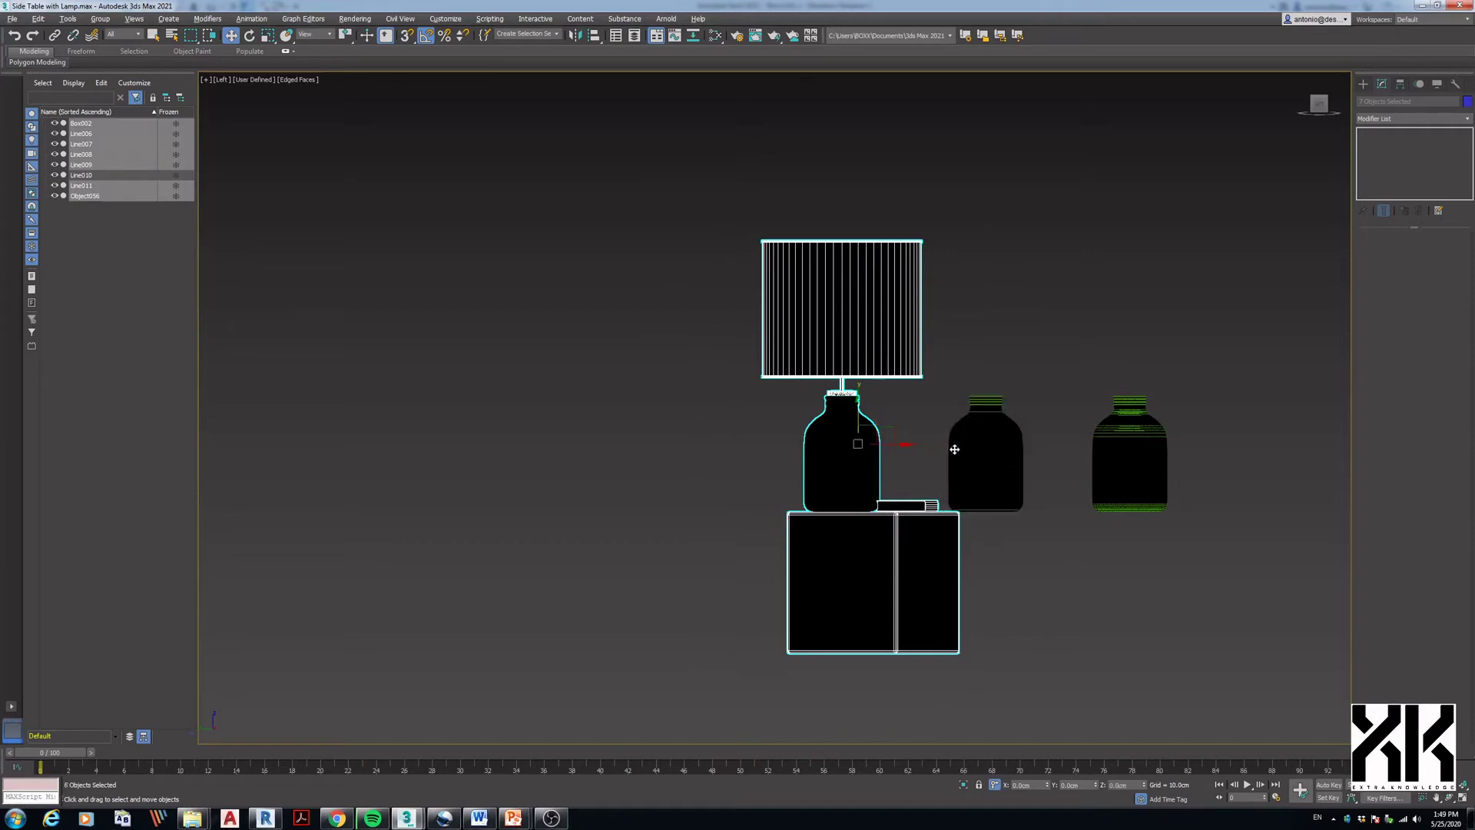
{"action": "left_click", "coordinate": [879, 455], "text": "alt"}
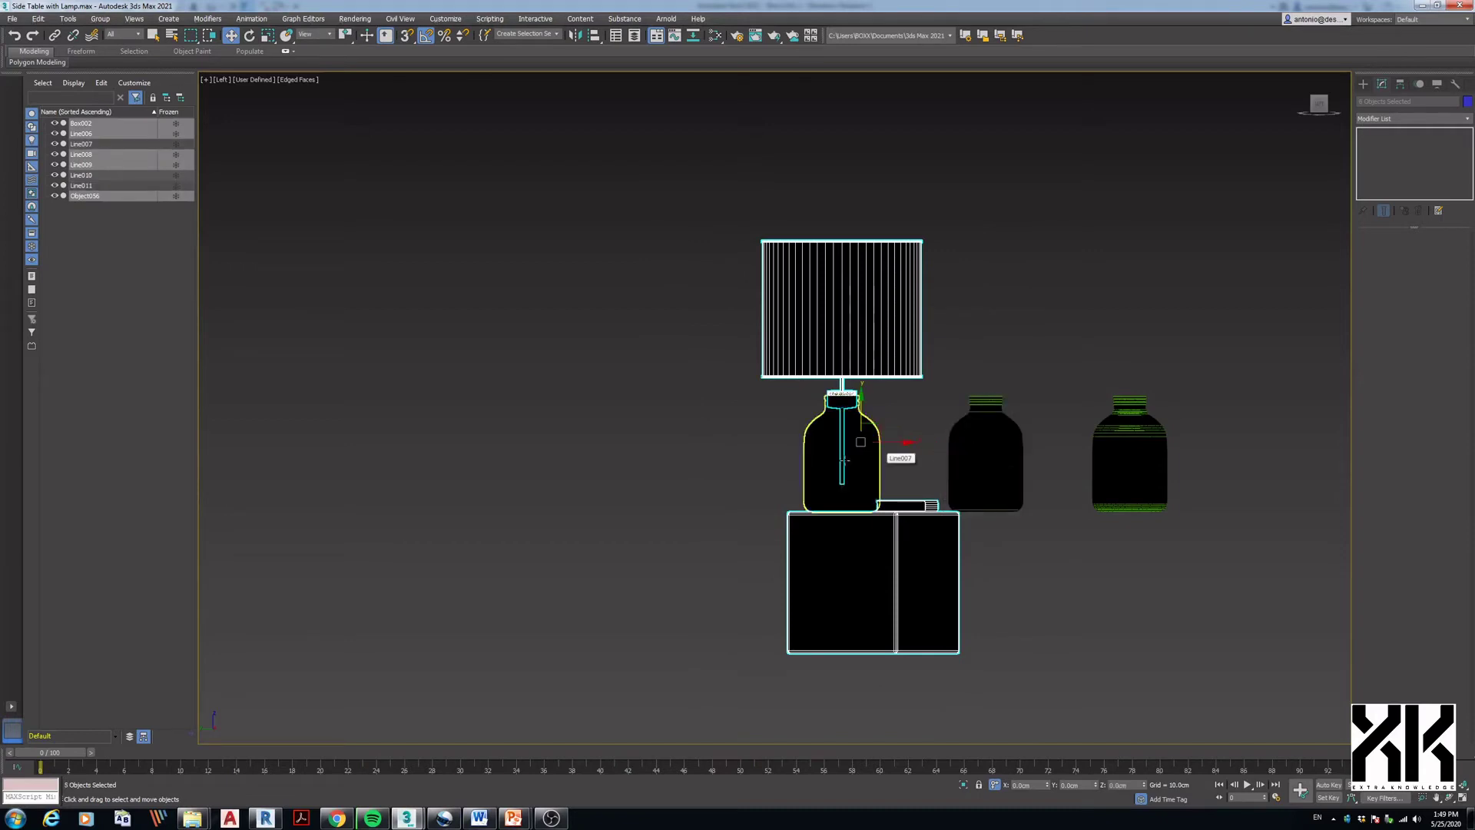
- Export the selected table and lamp parts as an AutoCAD 2007 DXF, basing the file name on "Side Table with Lampshades"
{"action": "left_click", "coordinate": [12, 19]}
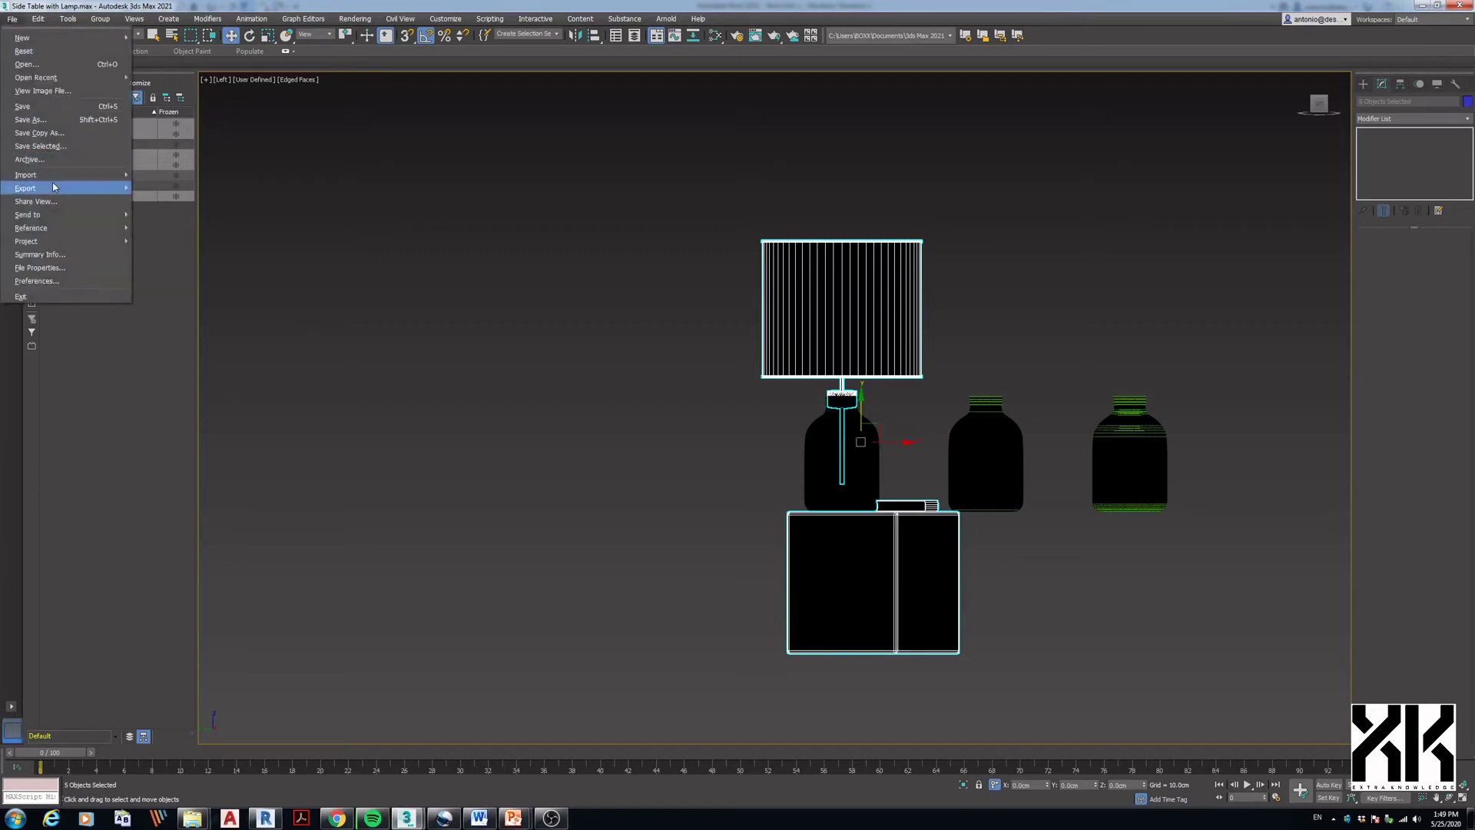
{"action": "mouse_move", "coordinate": [61, 188]}
{"action": "left_click", "coordinate": [154, 201]}
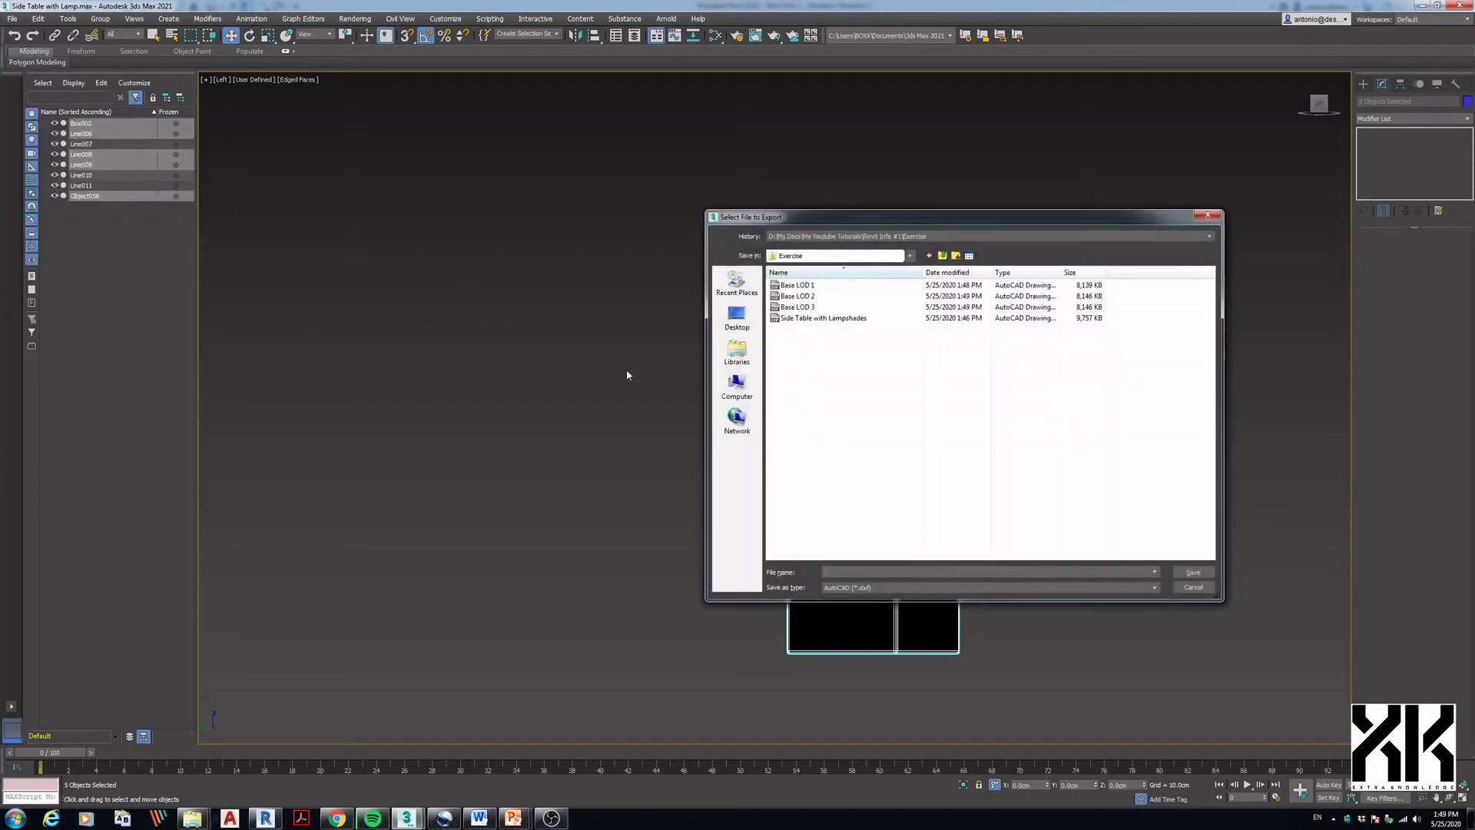
{"action": "left_click", "coordinate": [811, 319]}
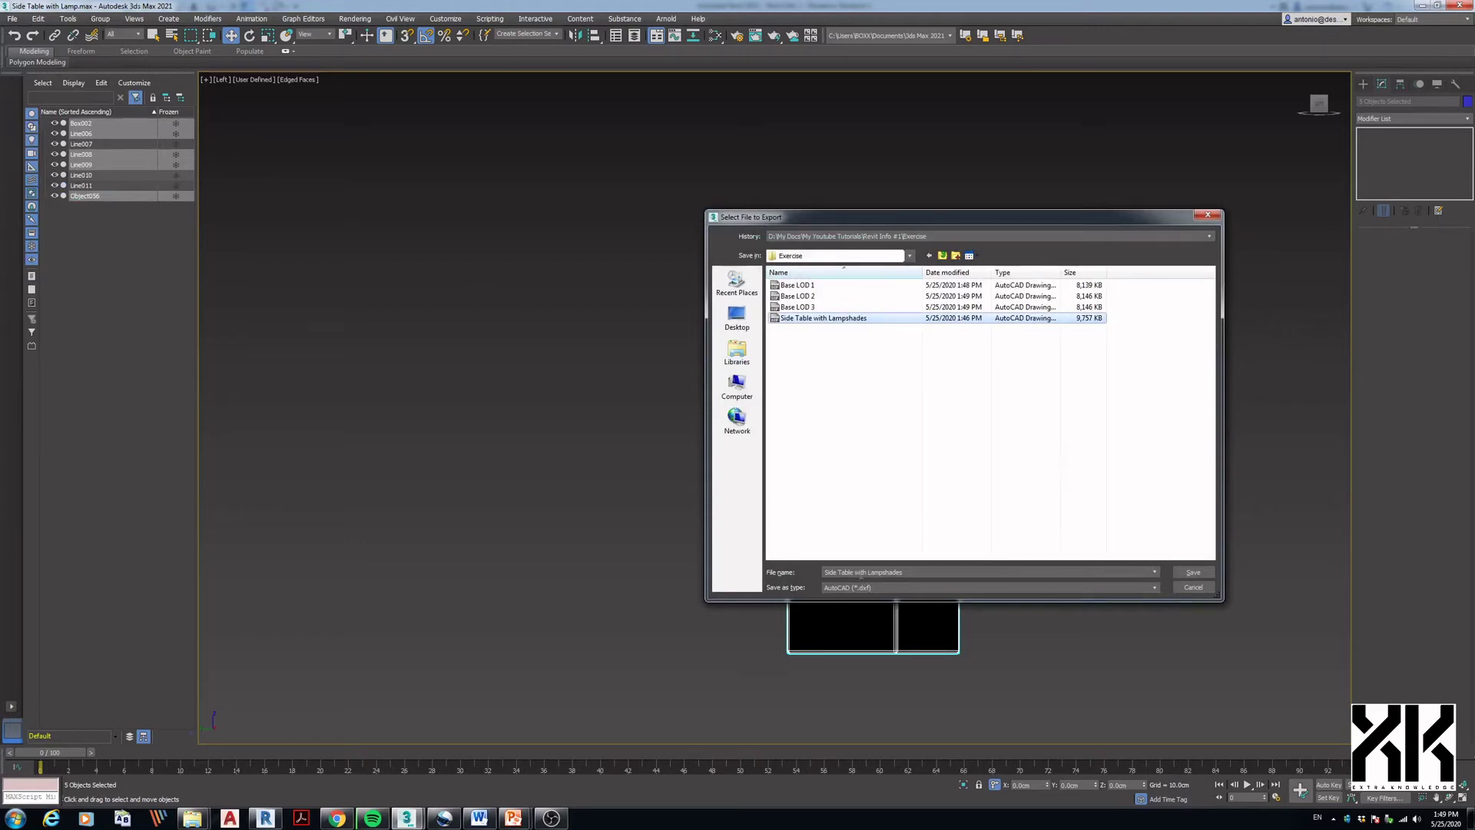
{"action": "left_click", "coordinate": [861, 572]}
{"action": "left_click", "coordinate": [856, 572]}
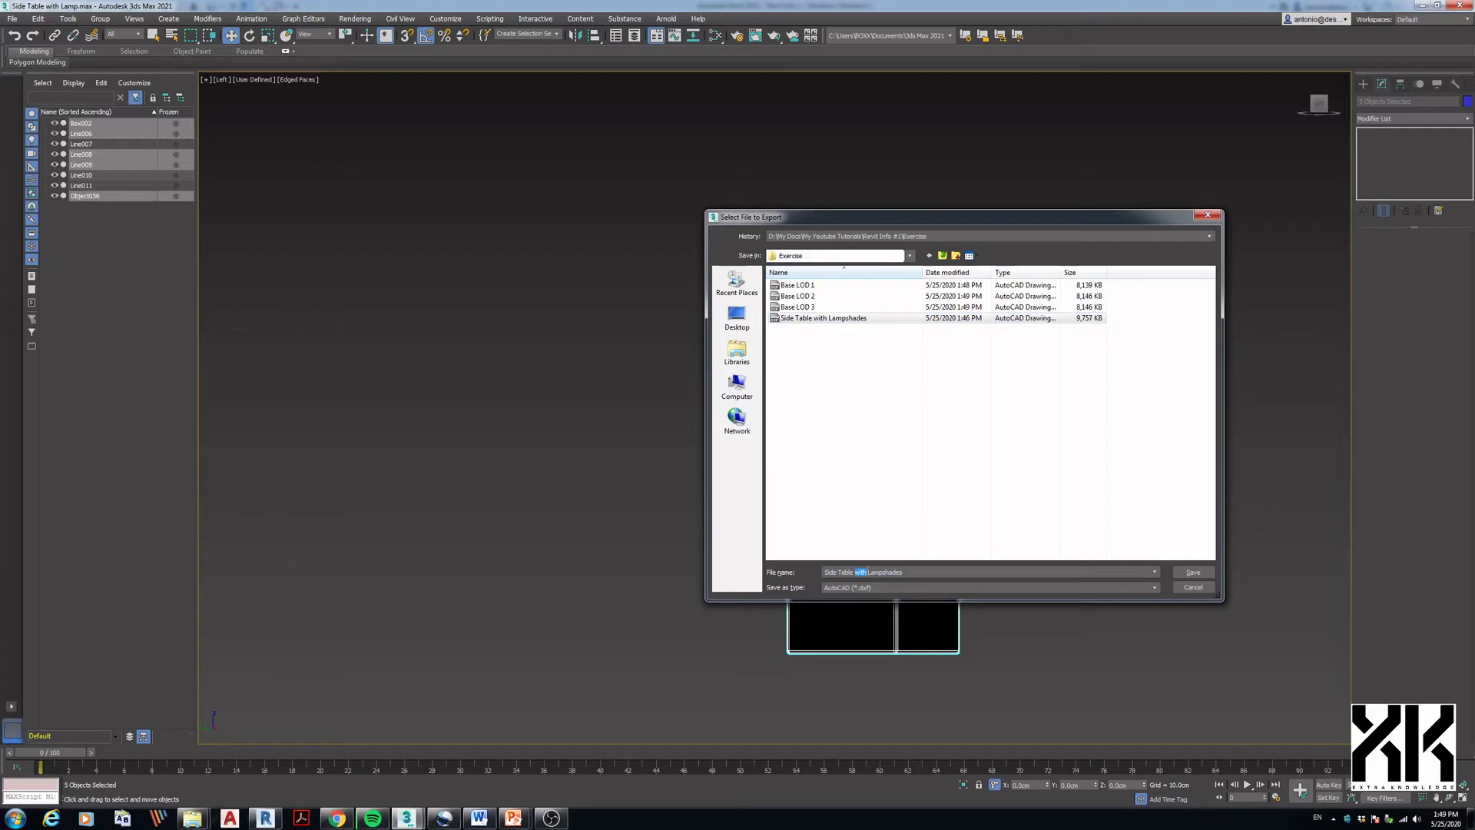
{"action": "key", "text": "Return"}
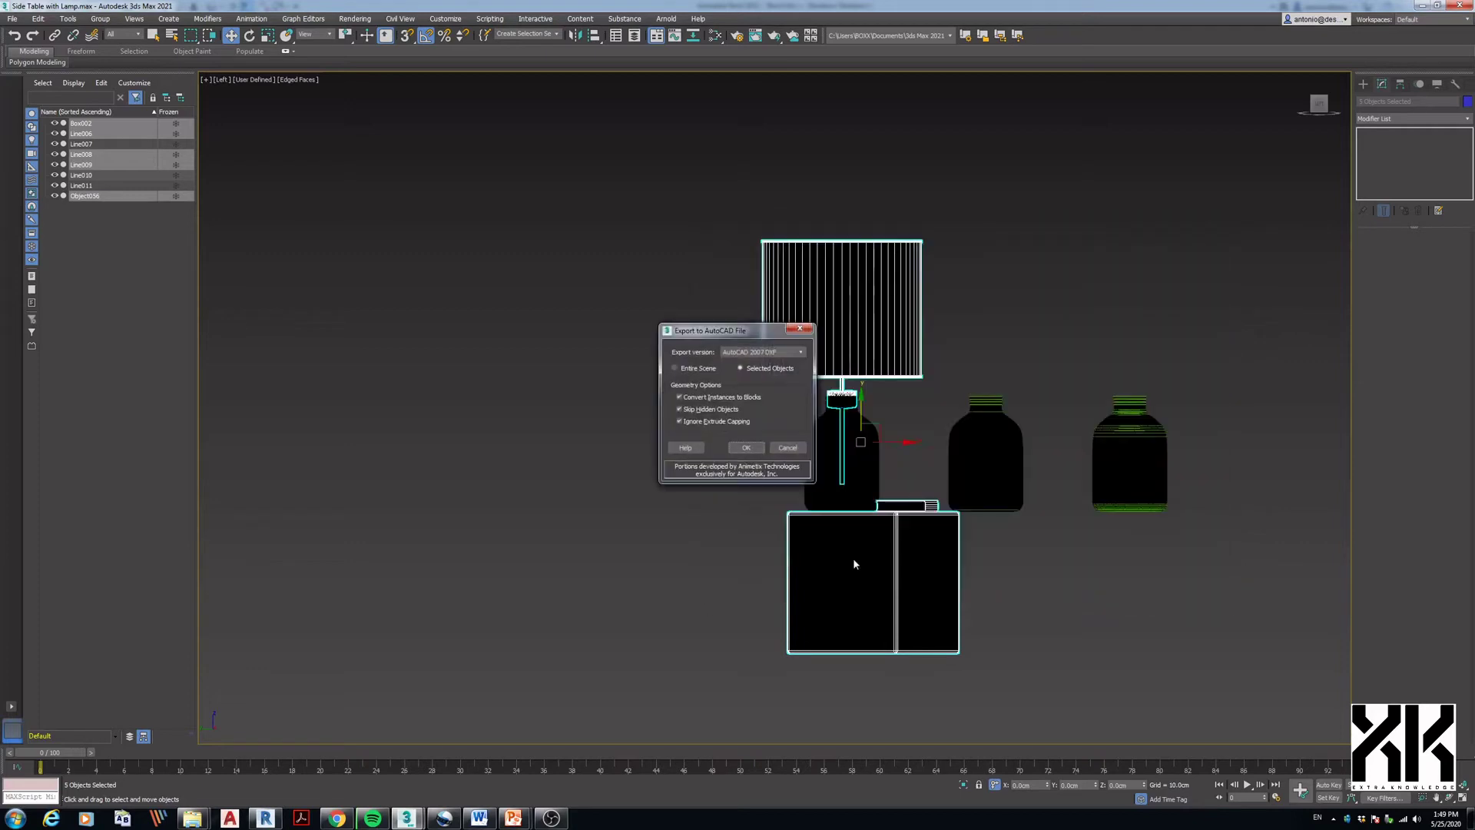
{"action": "left_click", "coordinate": [746, 447]}
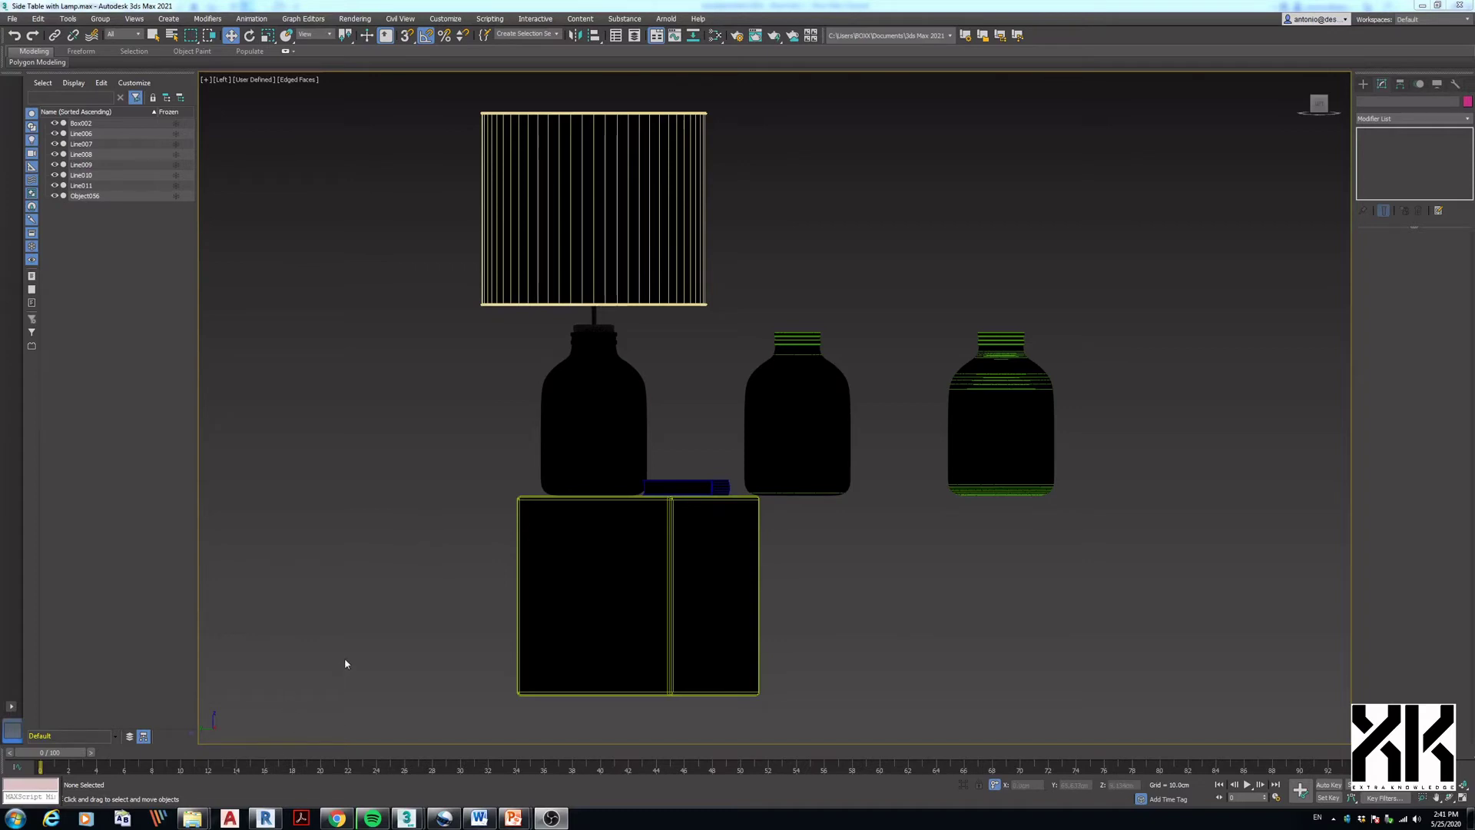
- Switch to Revit and create a new family from the English Metric Furniture template
{"action": "left_click", "coordinate": [265, 816]}
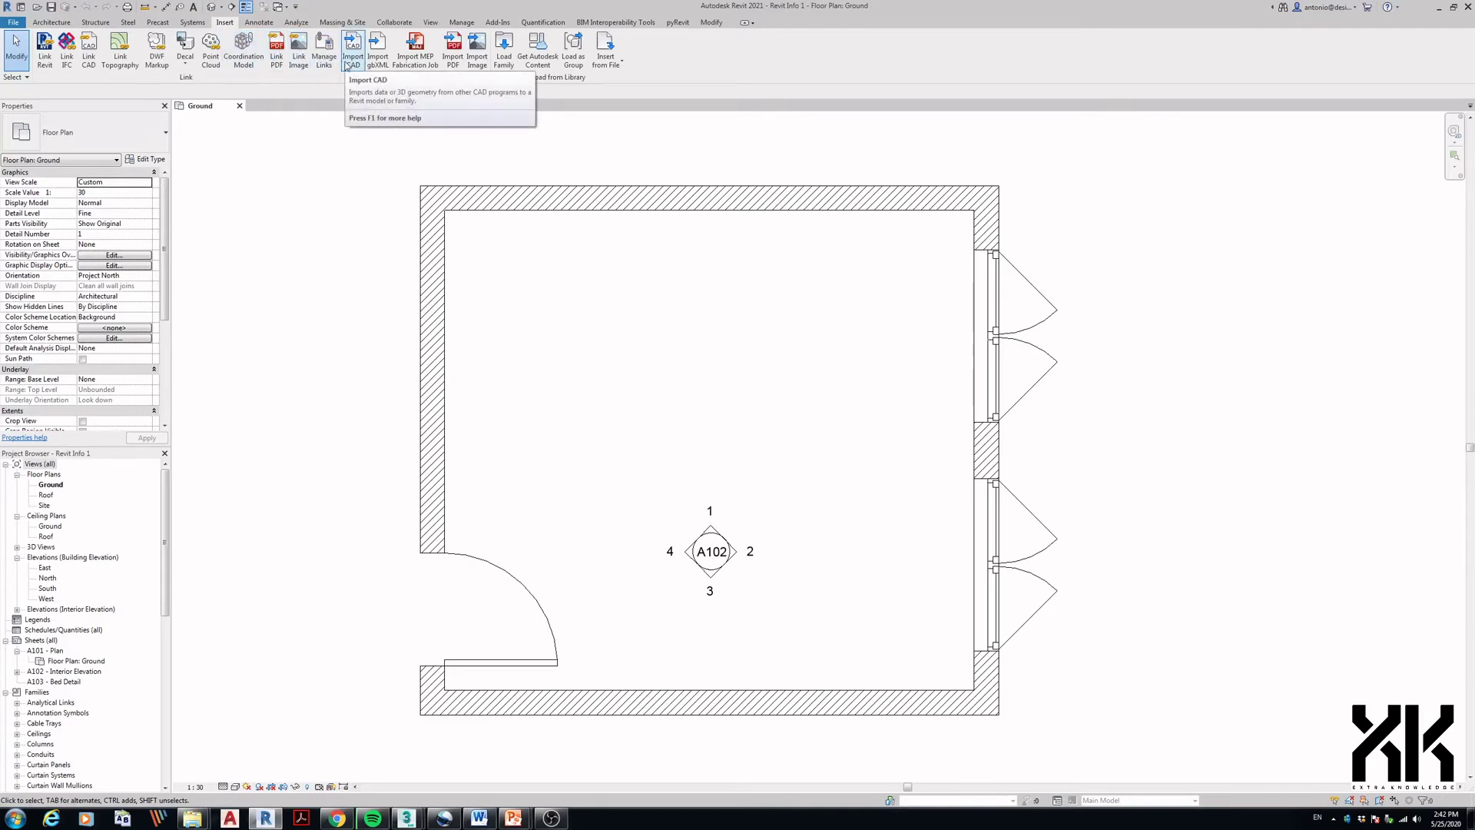
{"action": "left_click", "coordinate": [14, 22]}
{"action": "mouse_move", "coordinate": [42, 66]}
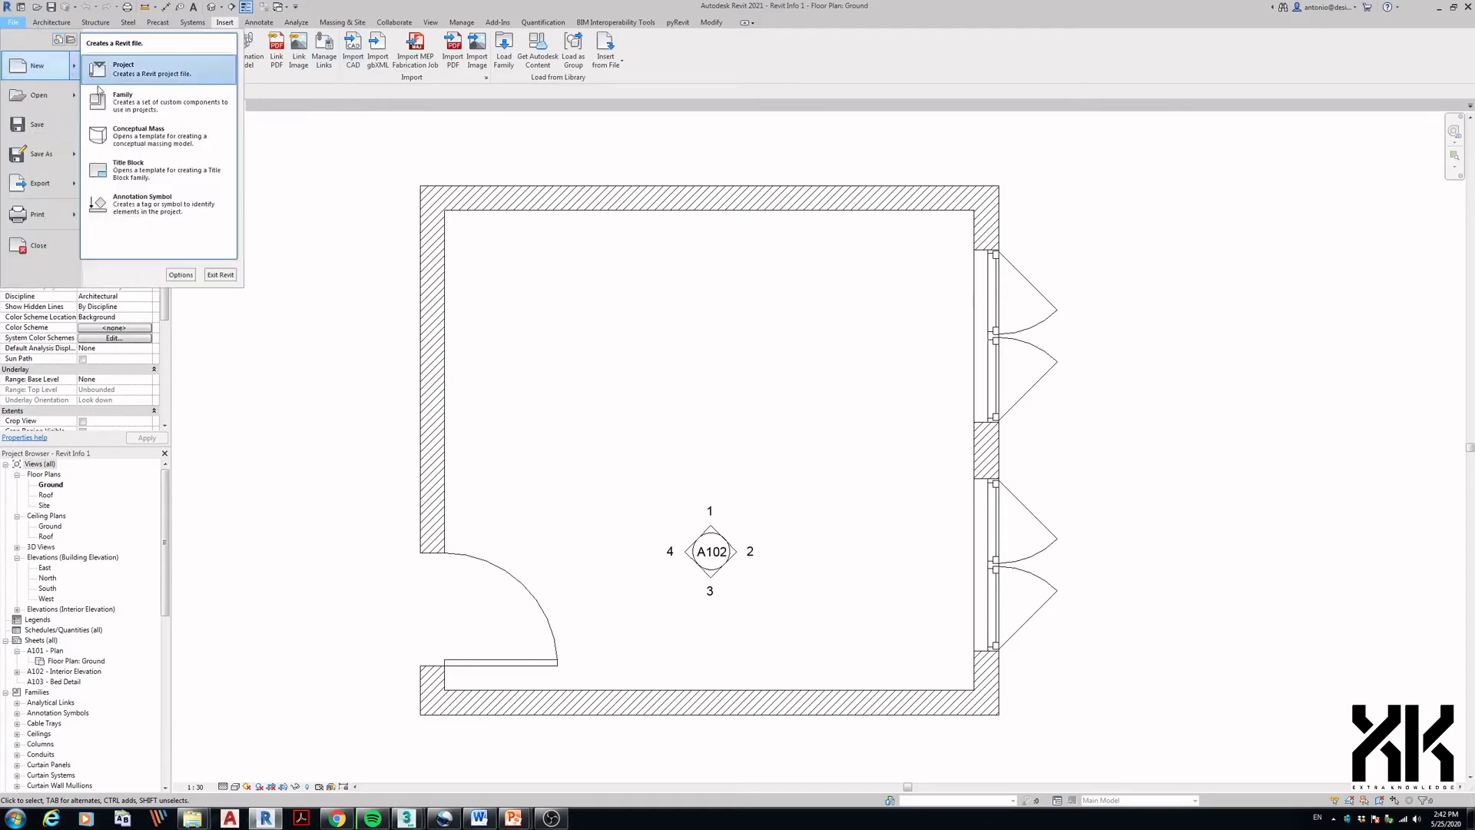
{"action": "left_click", "coordinate": [125, 98]}
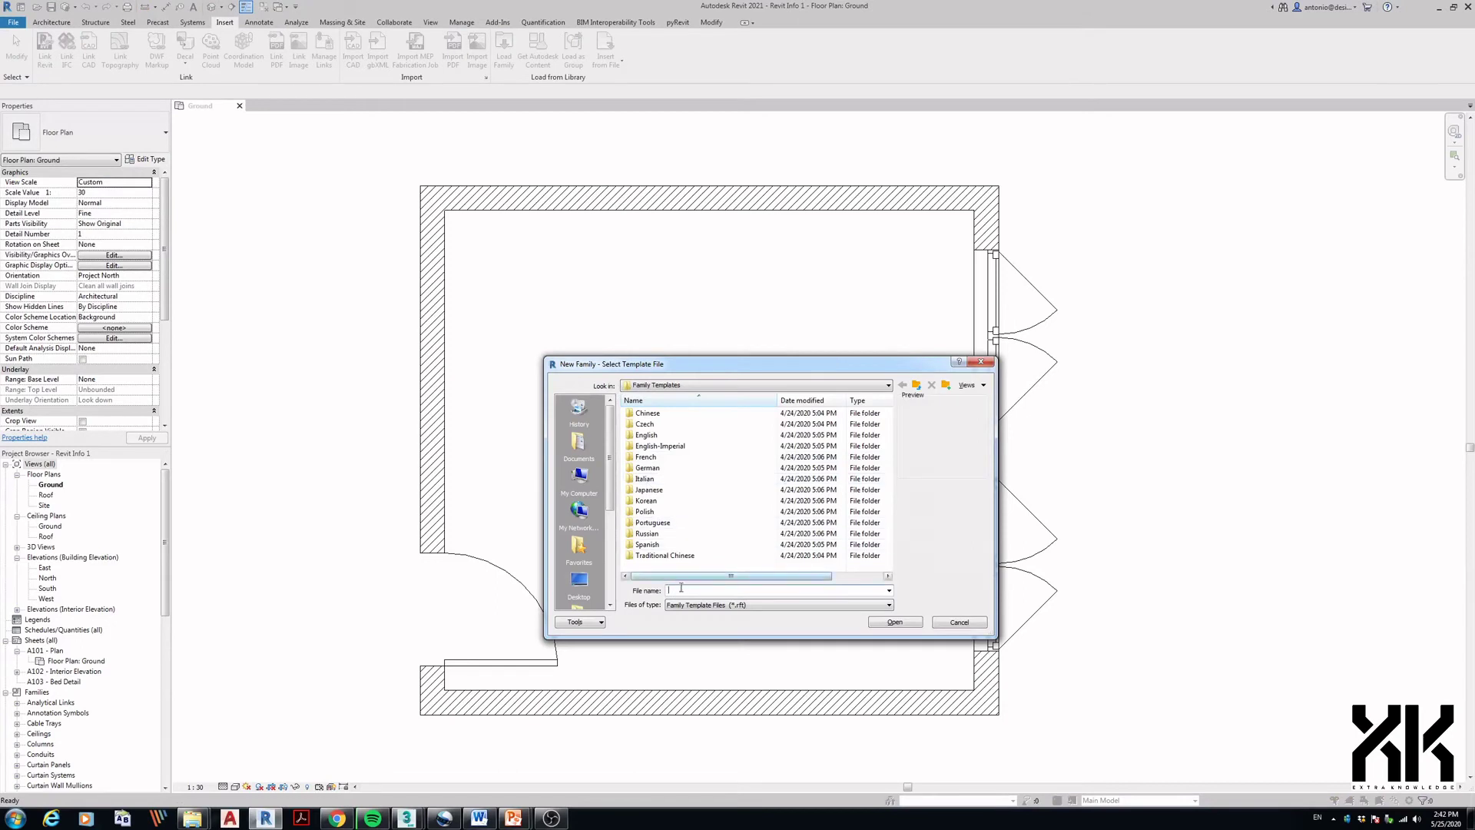
{"action": "double_click", "coordinate": [646, 435]}
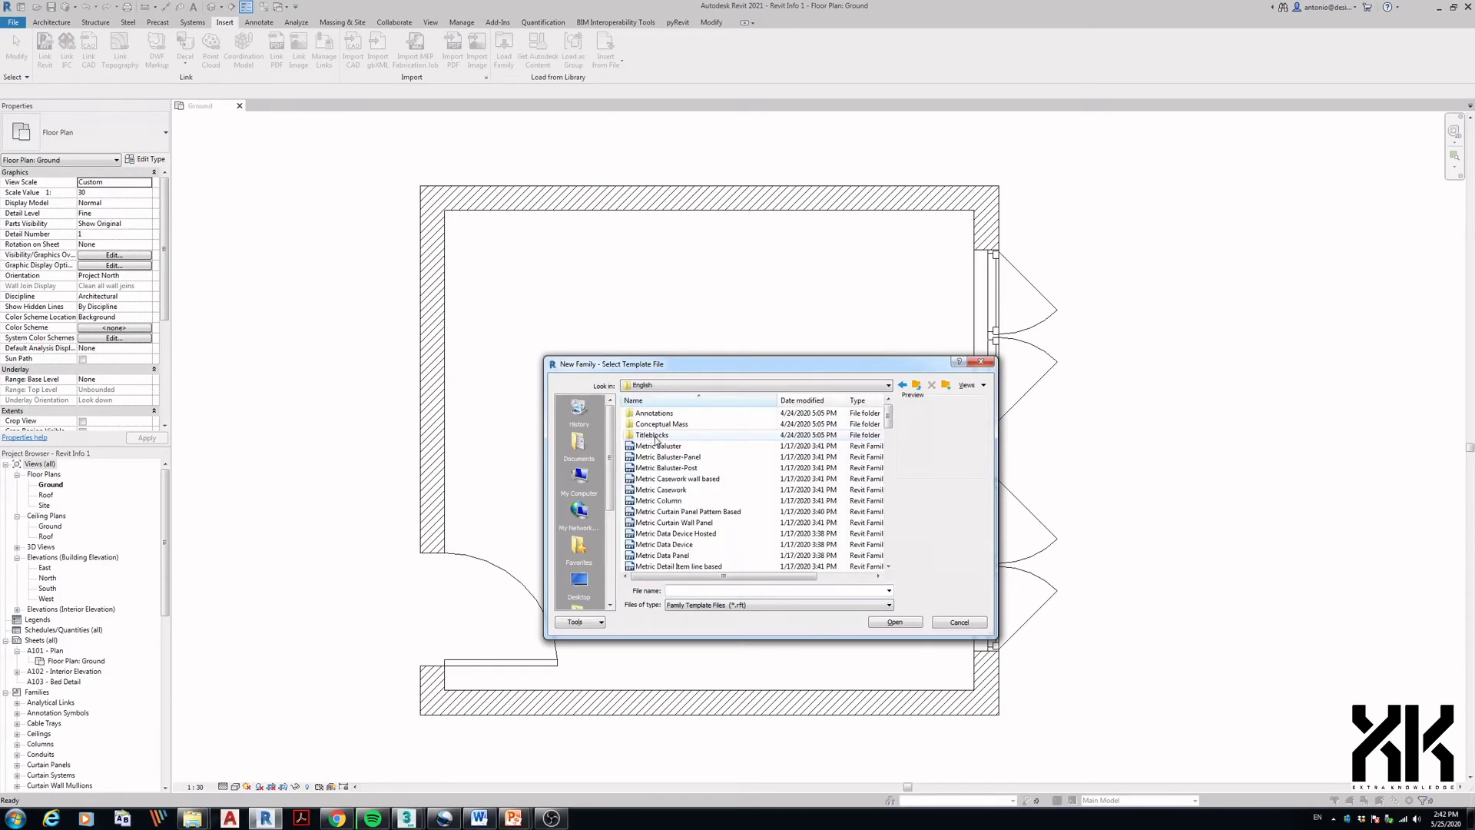
{"action": "left_click", "coordinate": [665, 533]}
{"action": "scroll", "coordinate": [666, 530], "scroll_direction": "down", "scroll_amount": 7}
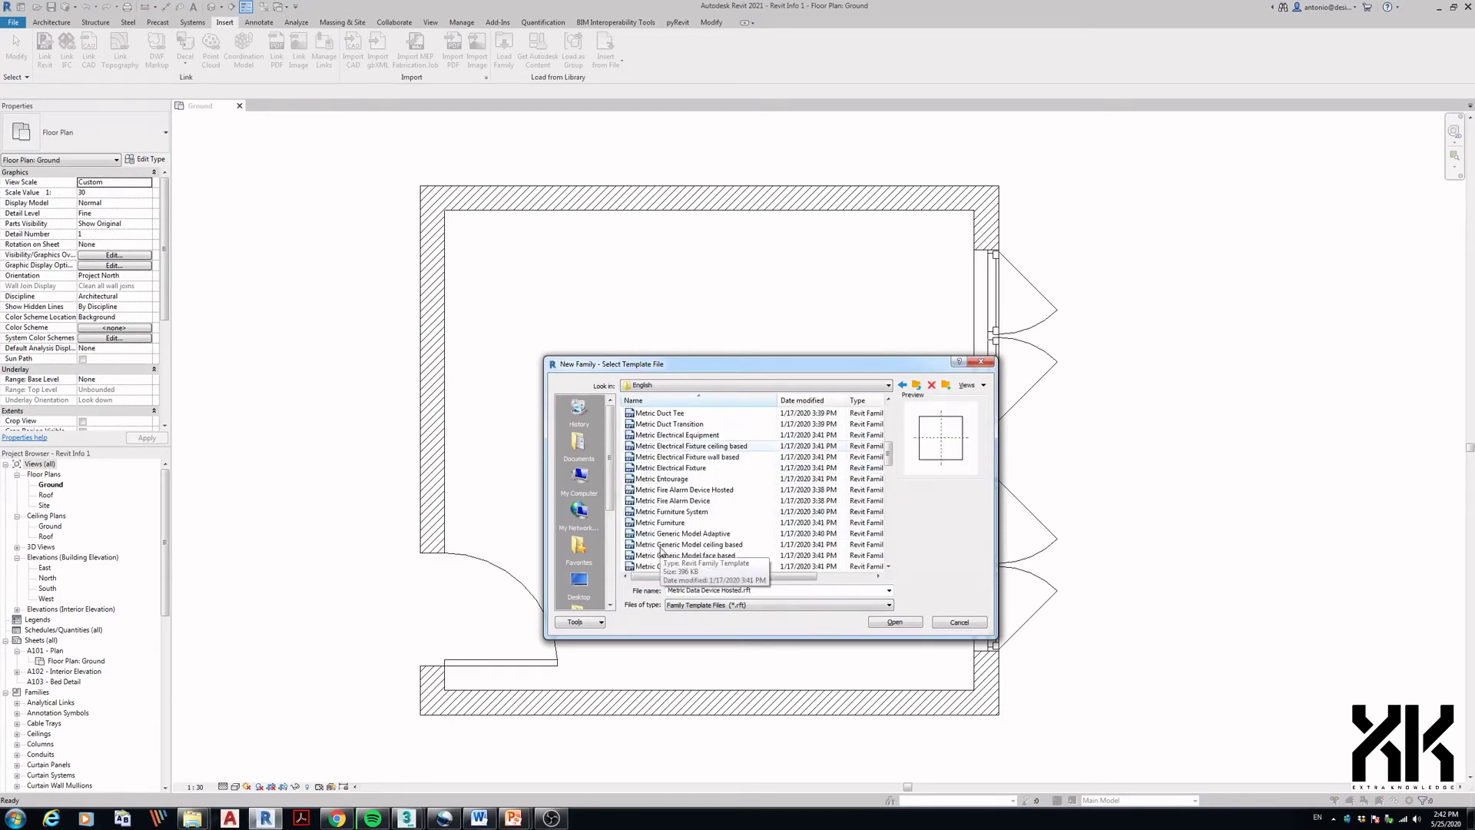
{"action": "double_click", "coordinate": [665, 524]}
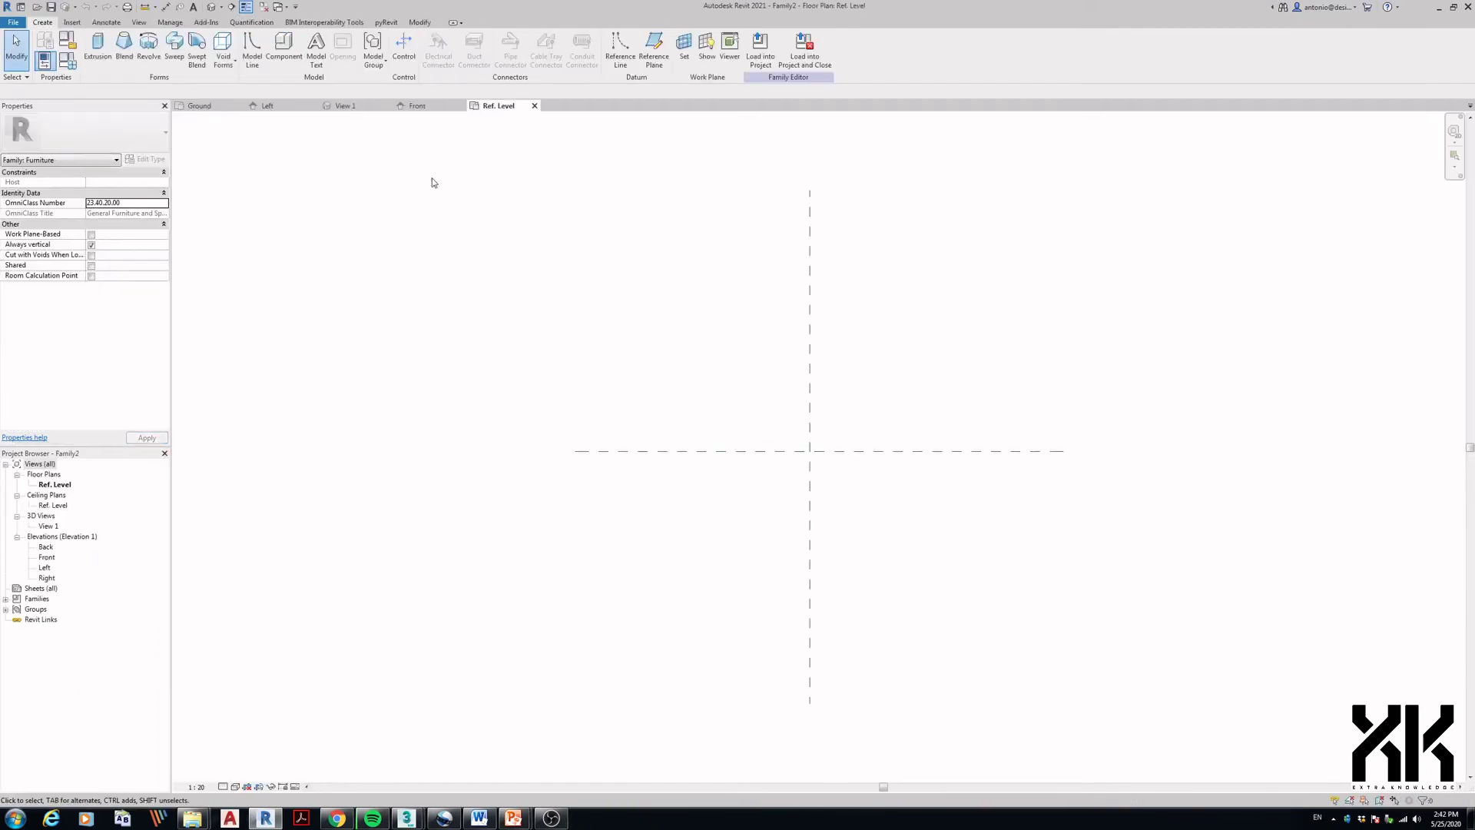
- Start a CAD import, browse to the "Revit Info #1\Exercise" folder and list its DXF files
{"action": "left_click", "coordinate": [77, 22]}
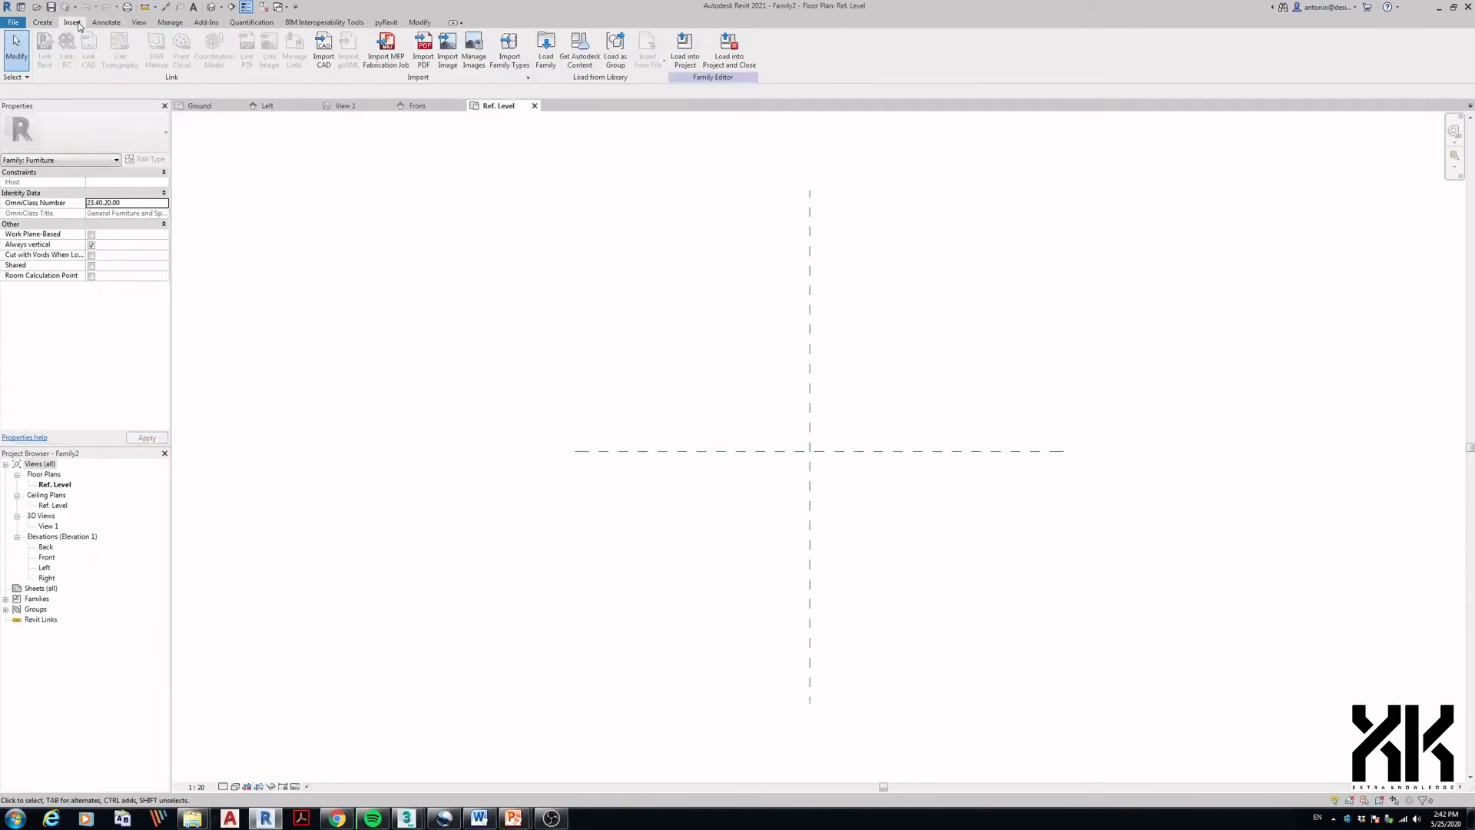
{"action": "left_click", "coordinate": [323, 58]}
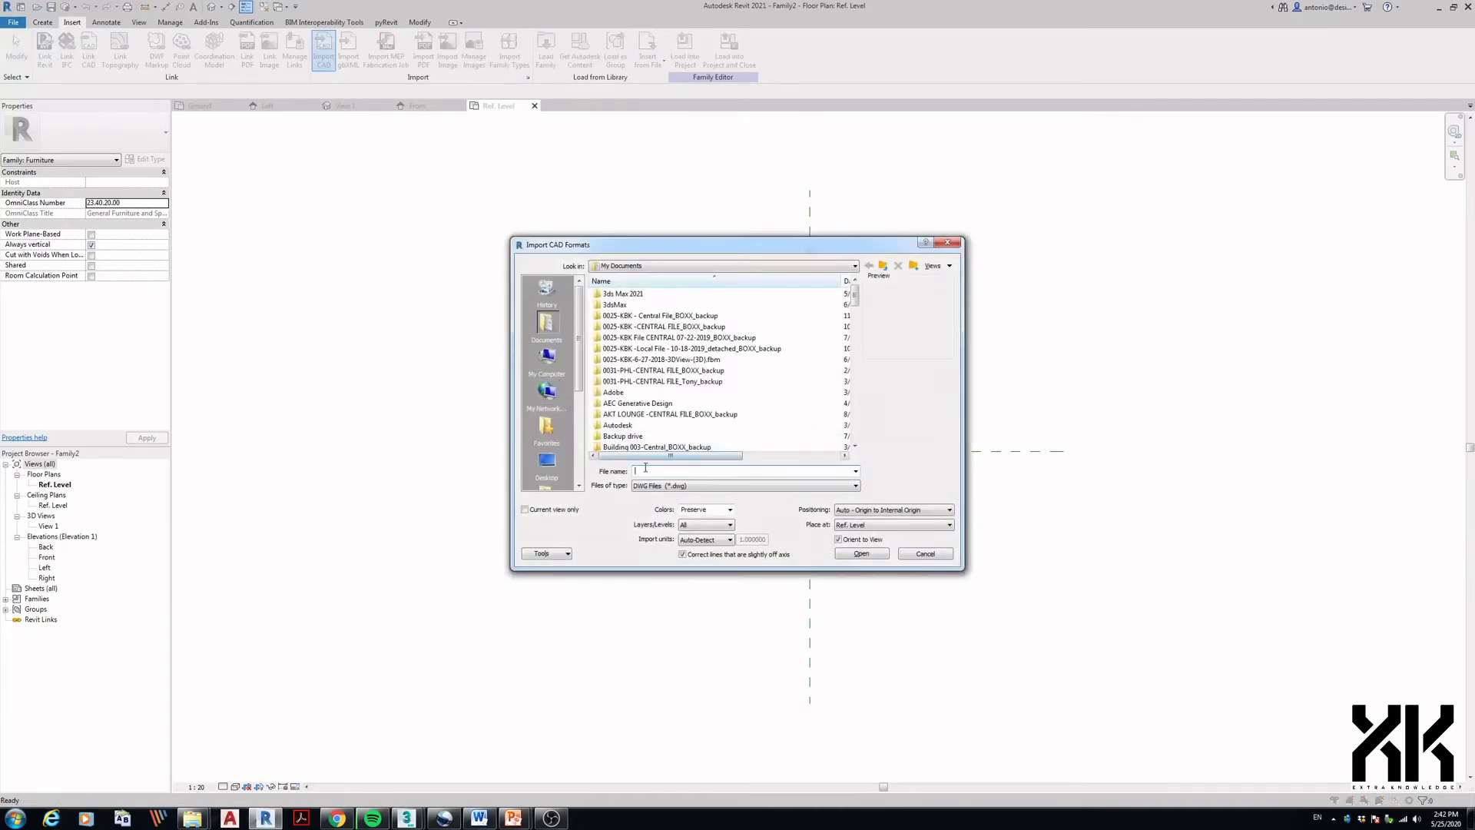
{"action": "type", "text": "D:\\My Docs\\W\\Youtube Tutorials\\Revit Info #1\\Exercise"}
{"action": "key", "text": "Return"}
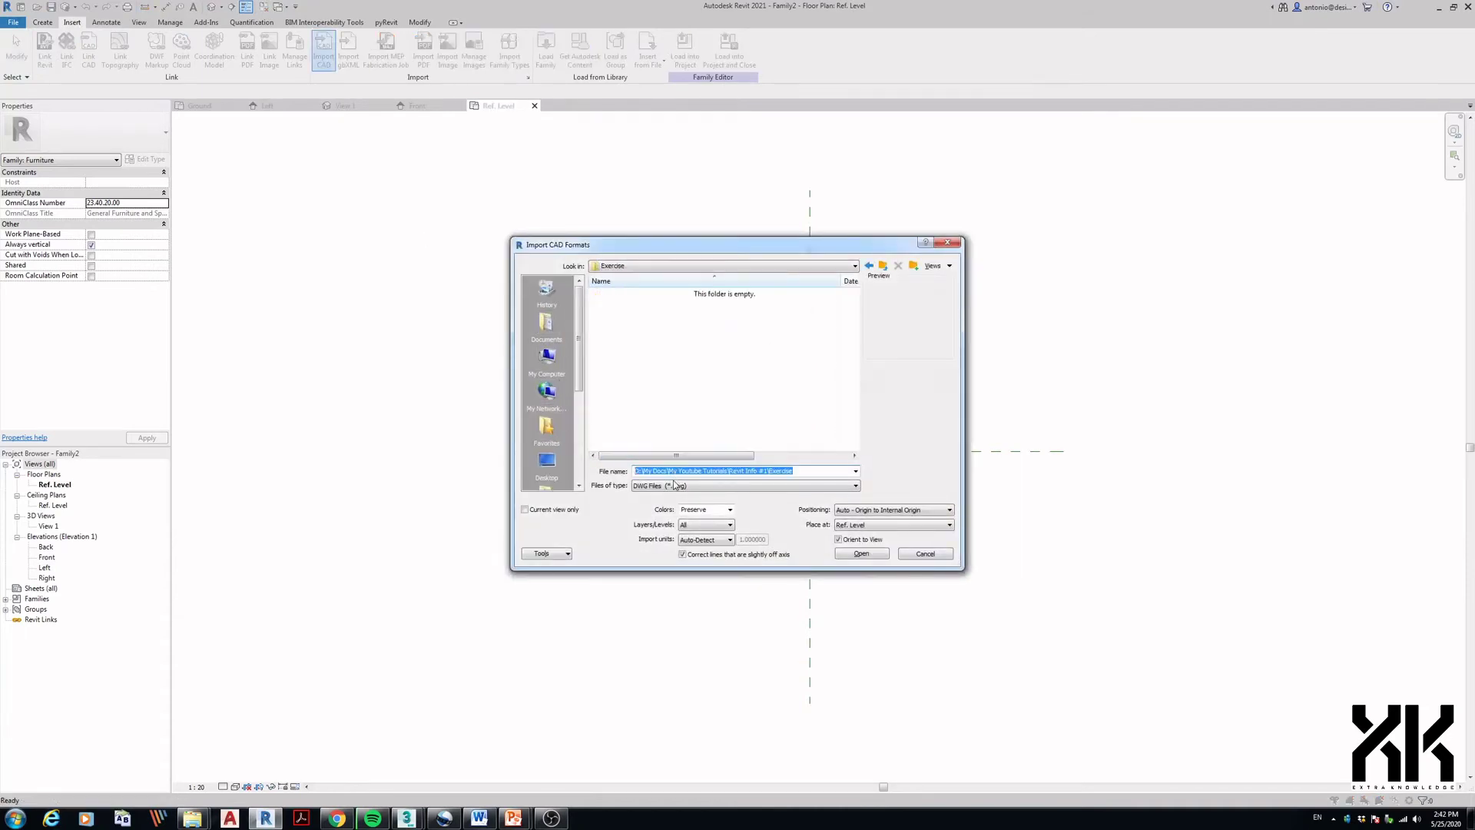
{"action": "left_click", "coordinate": [674, 485]}
{"action": "left_click", "coordinate": [673, 504]}
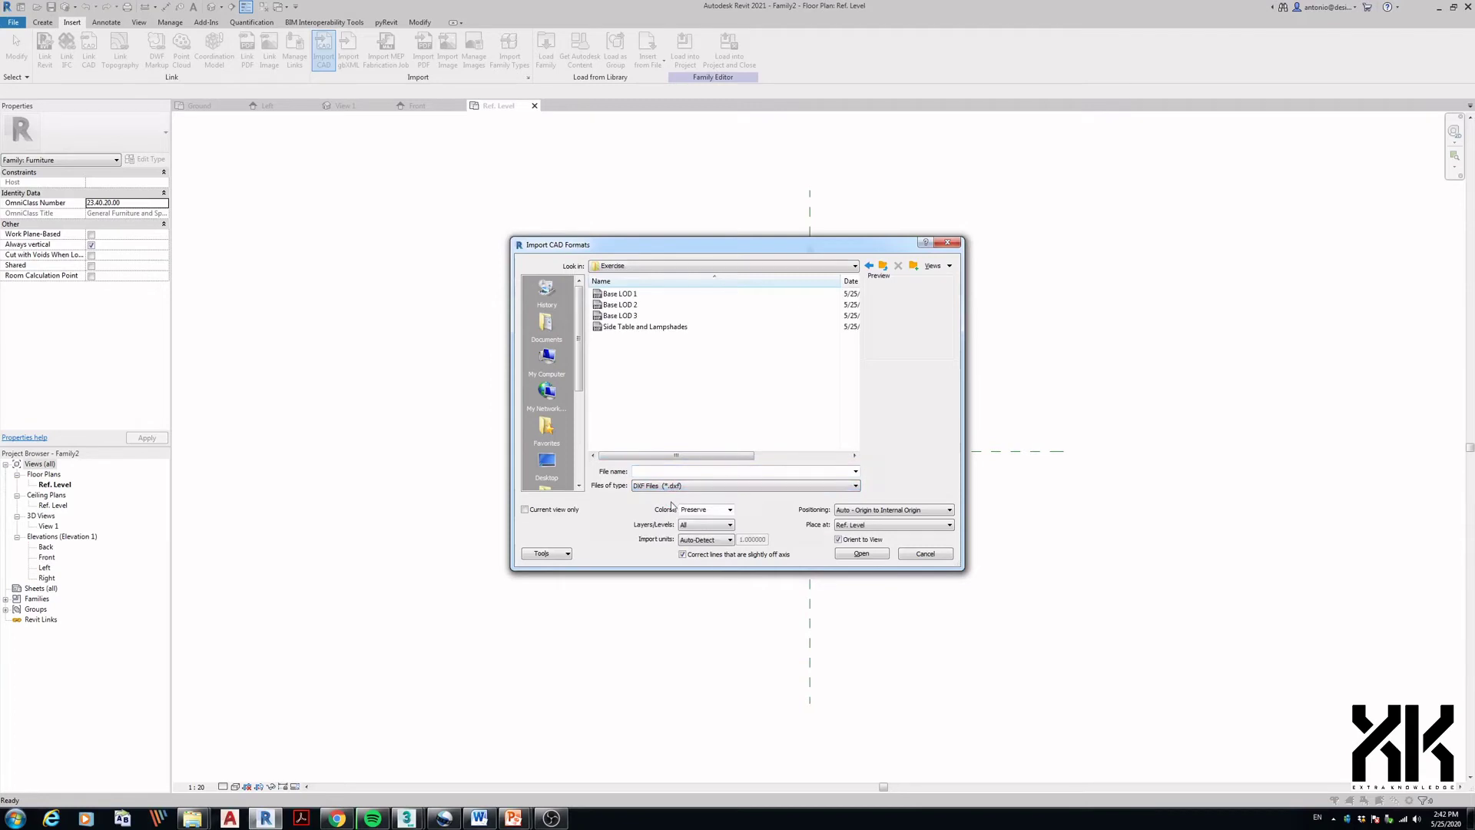
- Import "Side Table and Lampshades.dxf" with black and white colors, centimeter units and Auto - Origin to Internal Origin positioning
{"action": "left_click", "coordinate": [637, 327]}
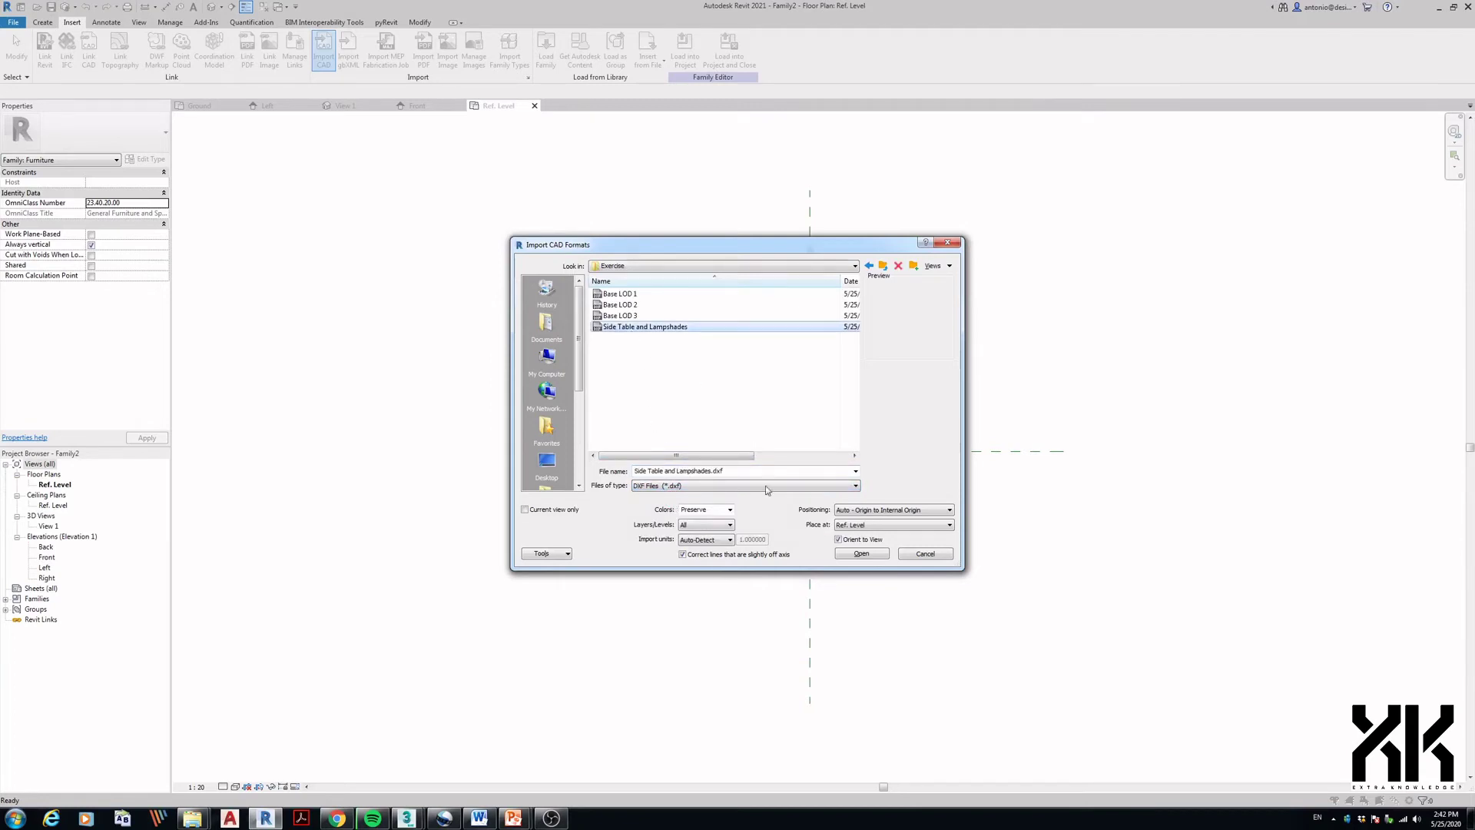
{"action": "left_click", "coordinate": [730, 510]}
{"action": "left_click", "coordinate": [709, 535]}
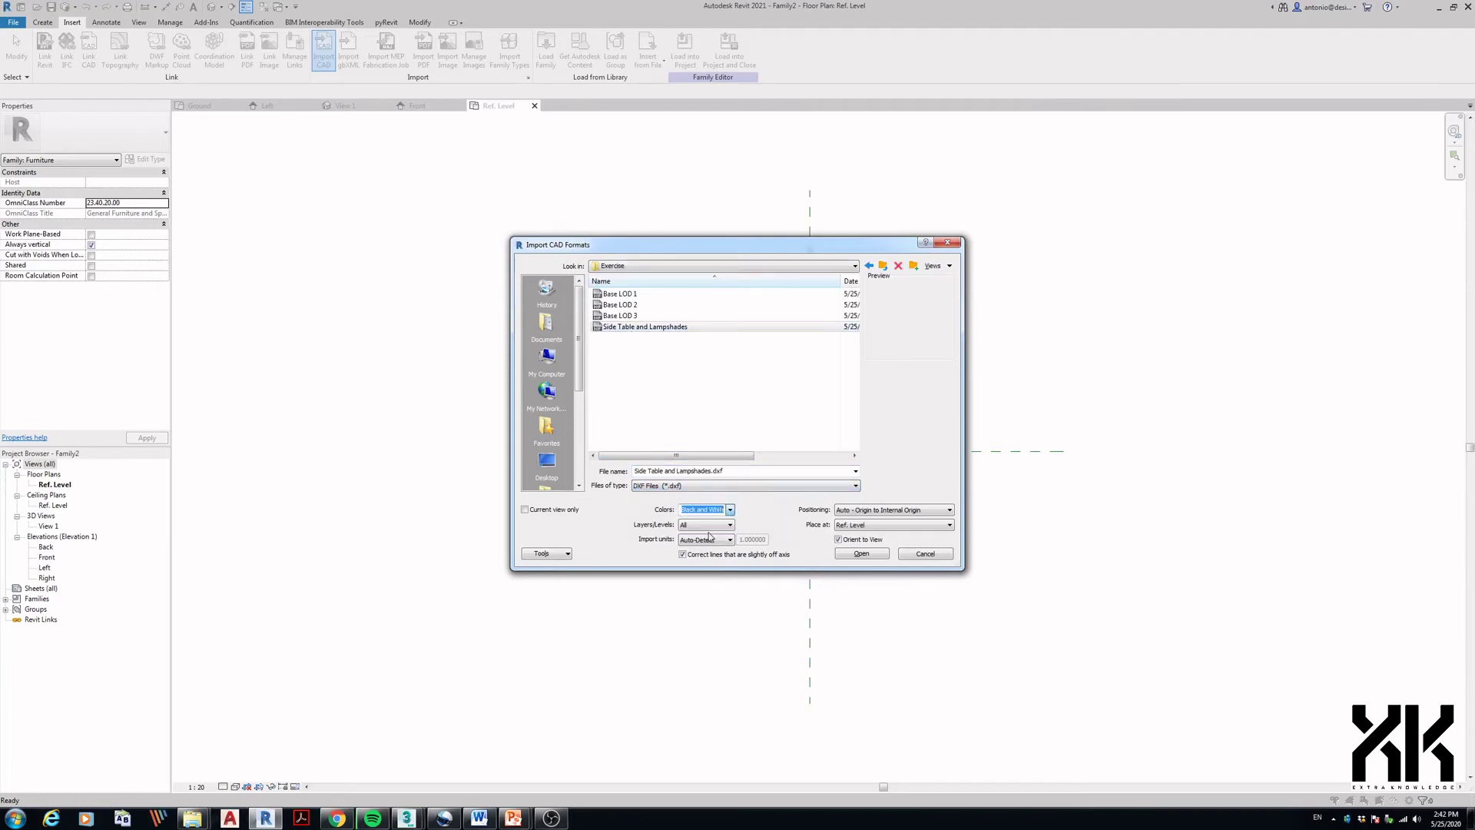
{"action": "left_click", "coordinate": [710, 541]}
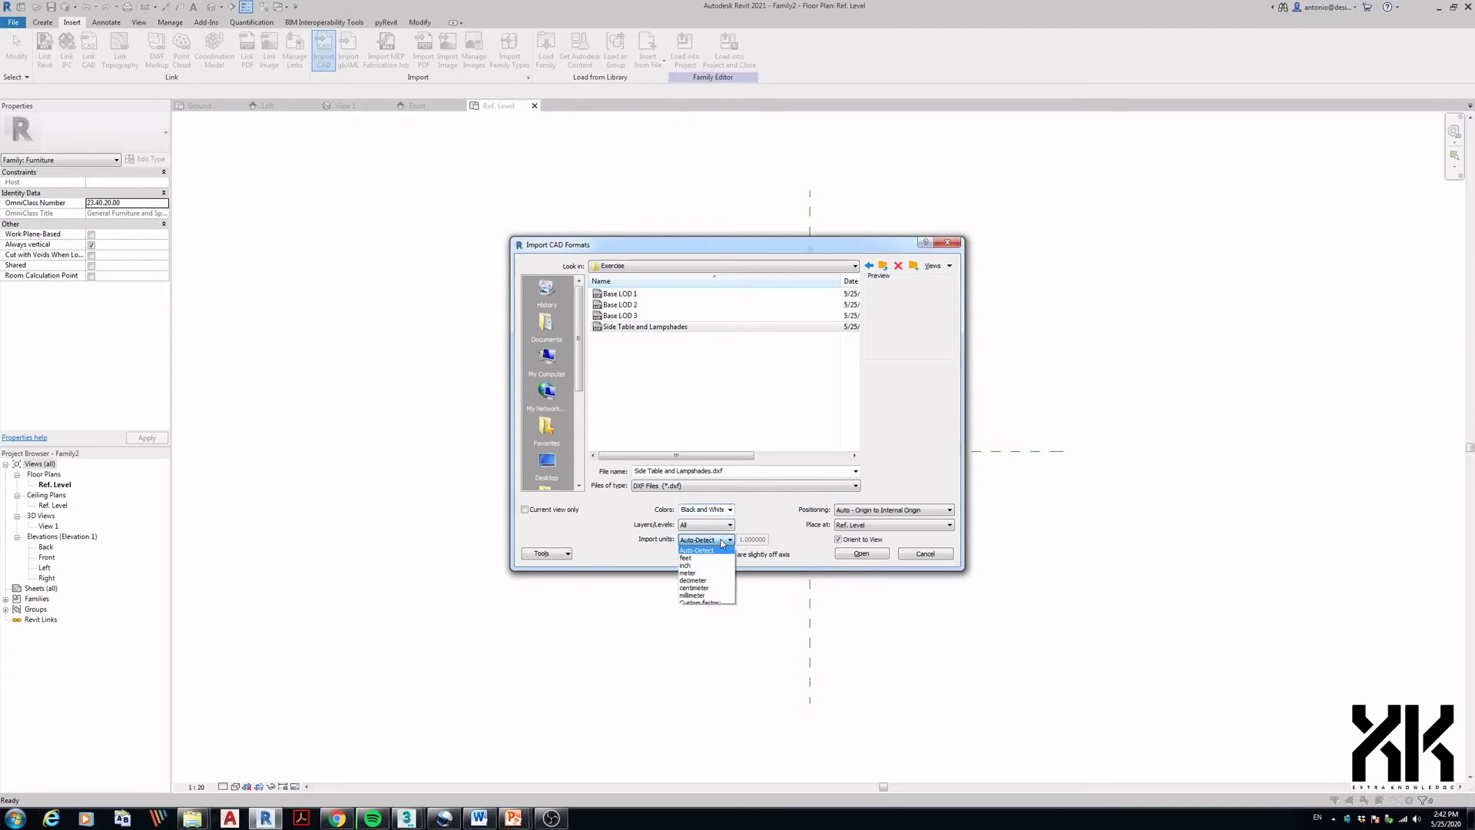
{"action": "left_click", "coordinate": [693, 588]}
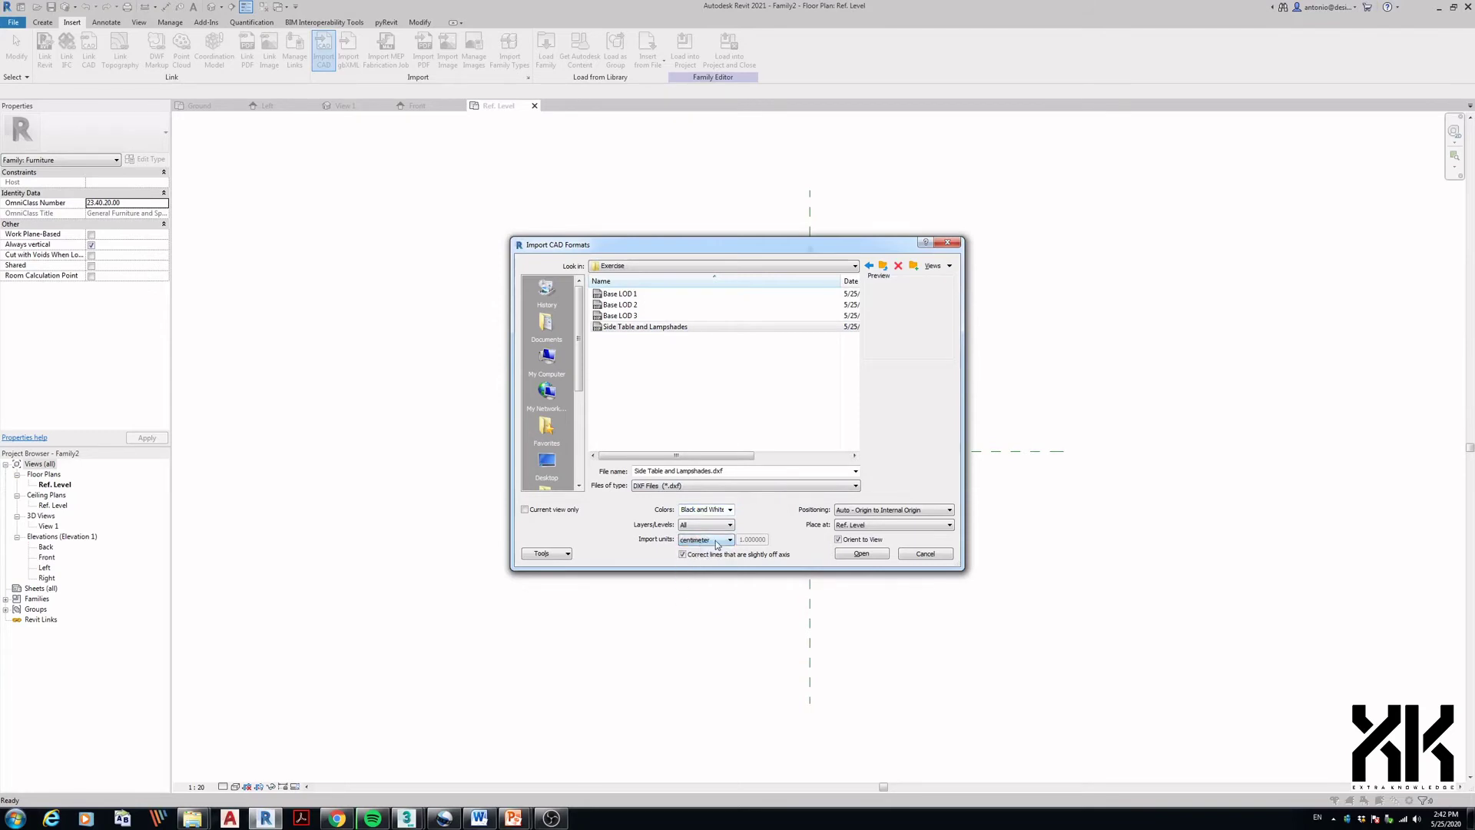
{"action": "left_click", "coordinate": [867, 512]}
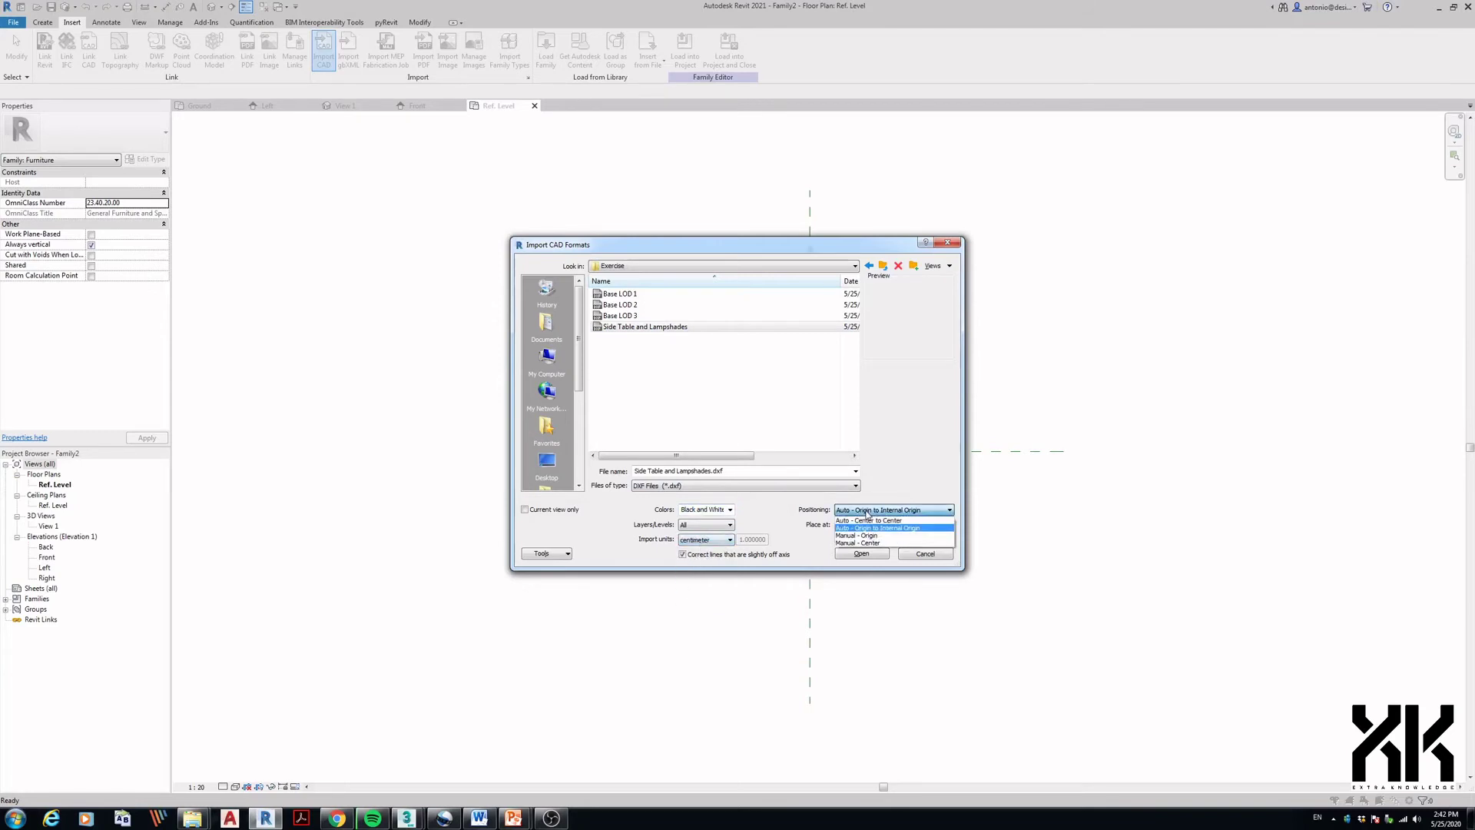
{"action": "left_click", "coordinate": [868, 528]}
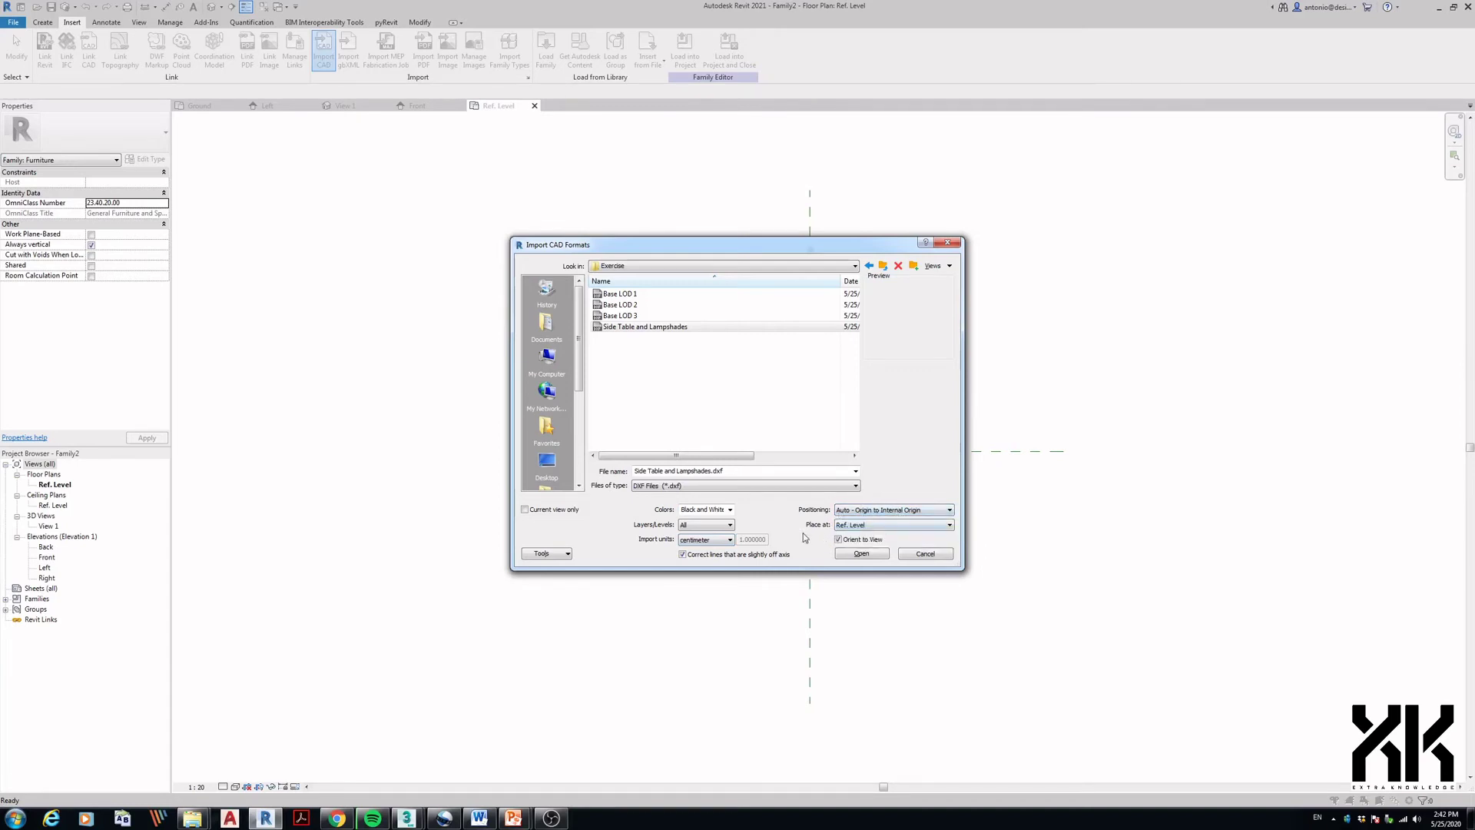
{"action": "left_click", "coordinate": [845, 555]}
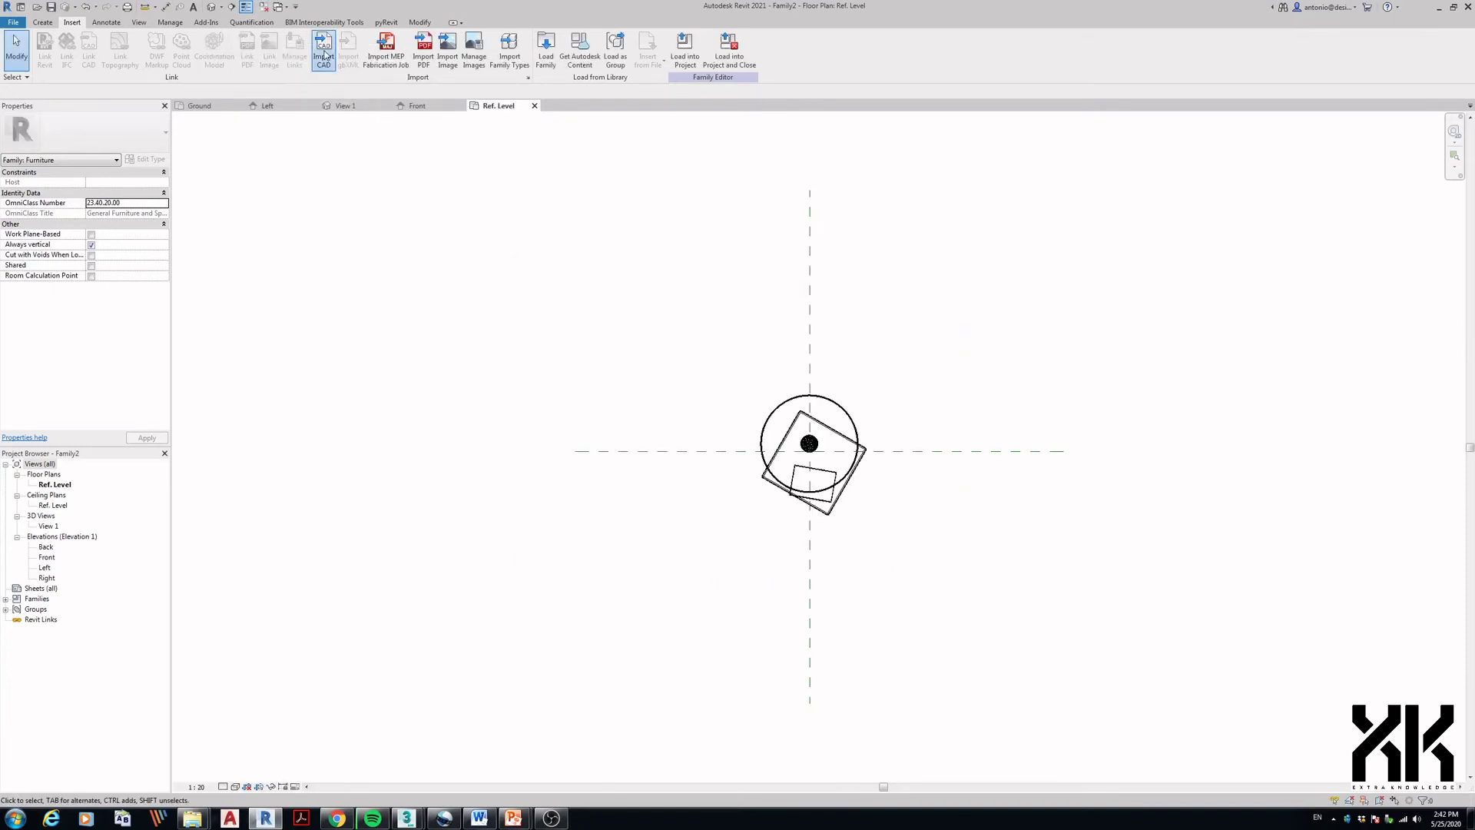
- Import the Base LOD 1, Base LOD 2 and Base LOD 3 DXF files one after another with the same import settings
{"action": "left_click", "coordinate": [324, 52]}
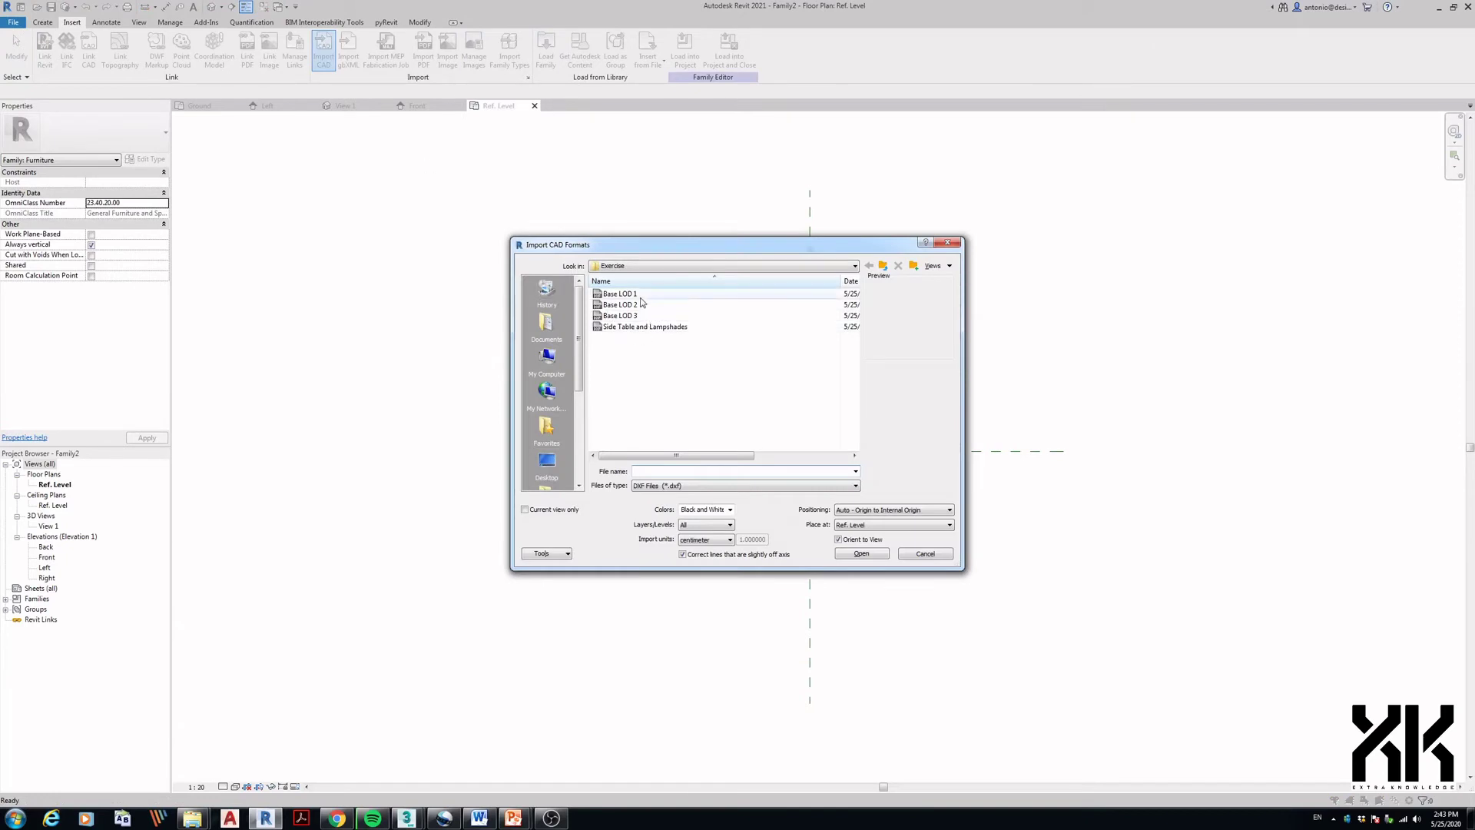
{"action": "left_click", "coordinate": [638, 294]}
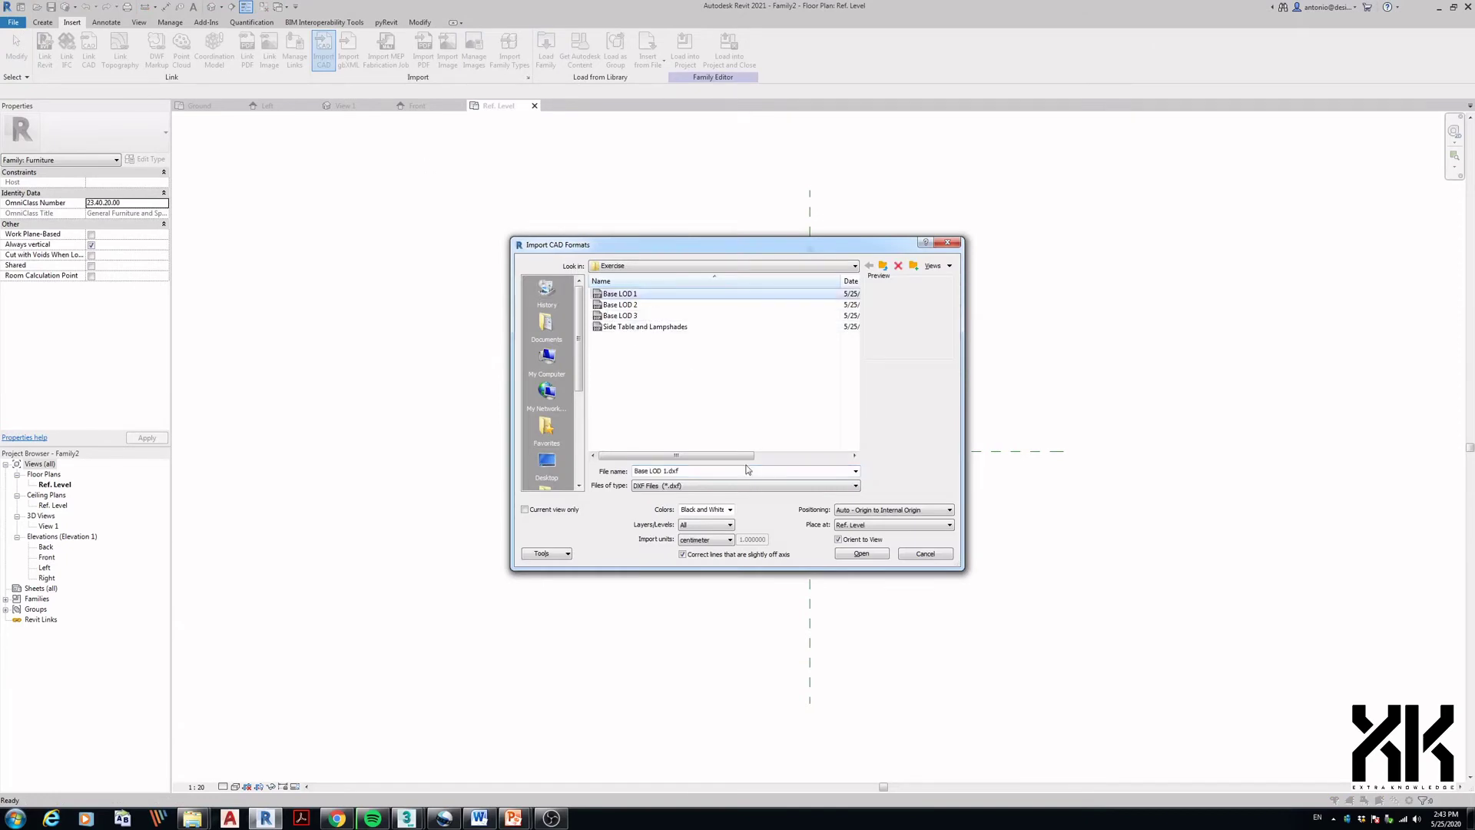
{"action": "left_click", "coordinate": [848, 554]}
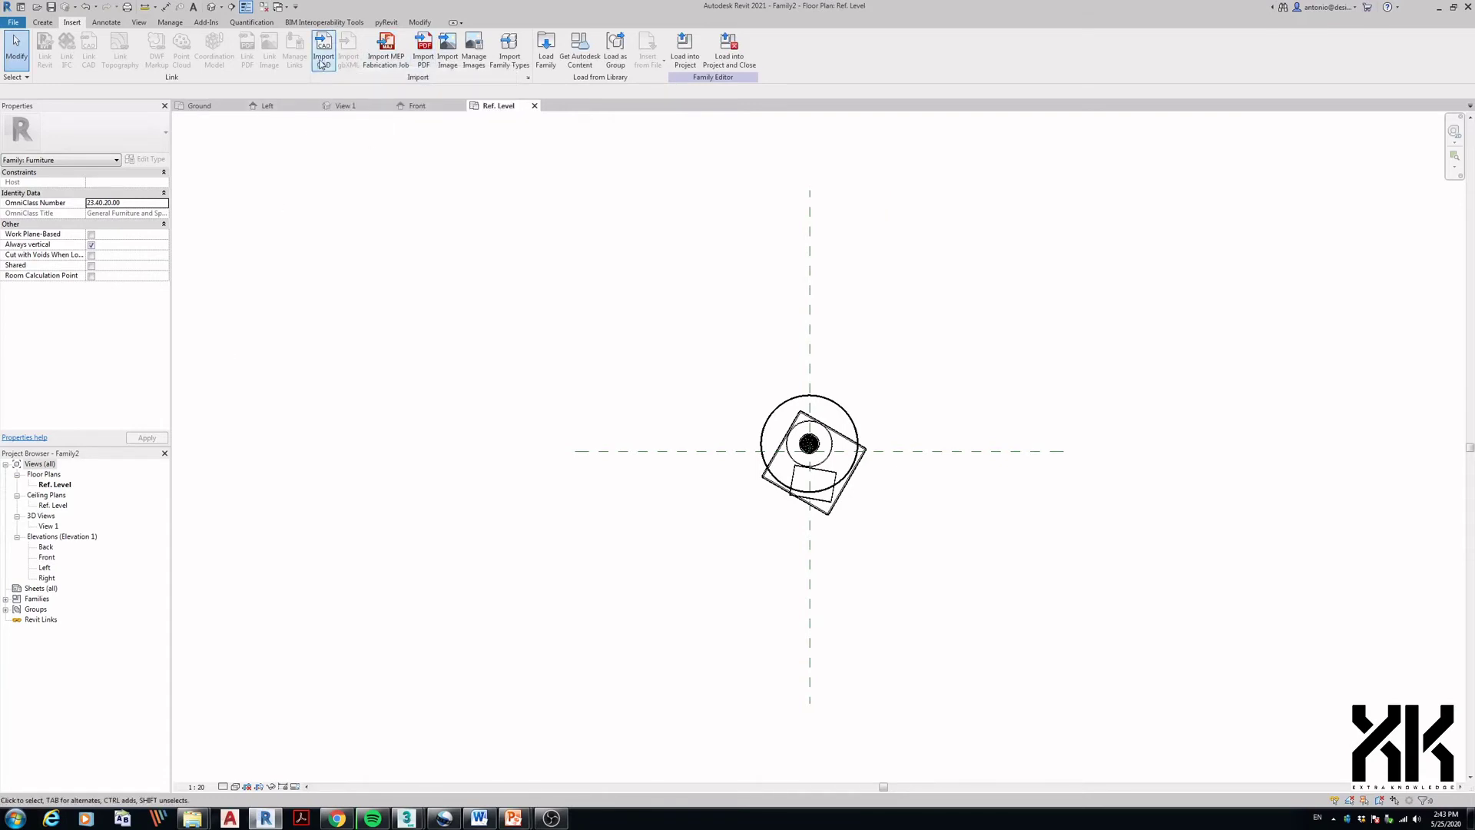
{"action": "left_click", "coordinate": [322, 63]}
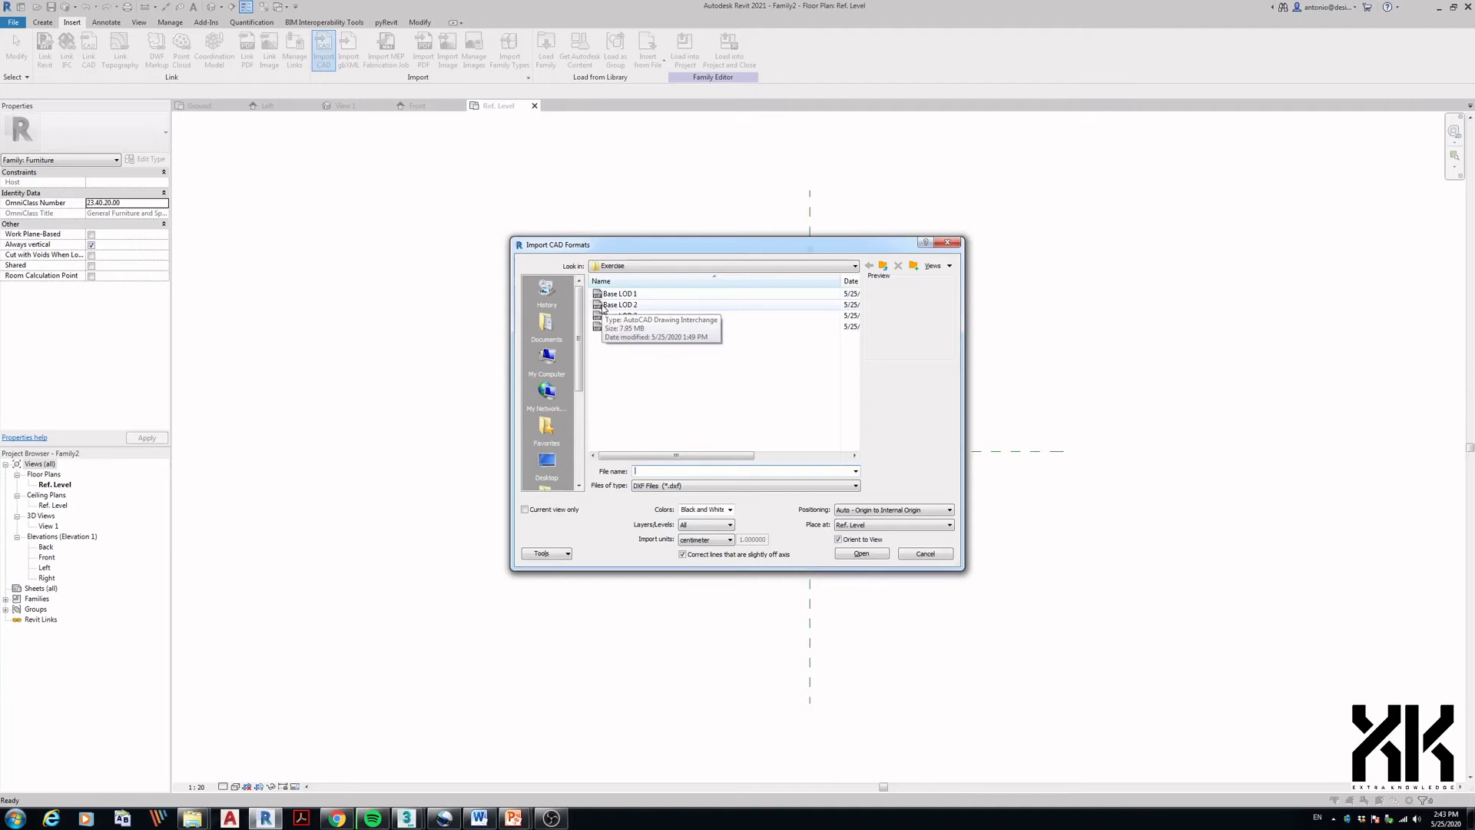
{"action": "double_click", "coordinate": [619, 305]}
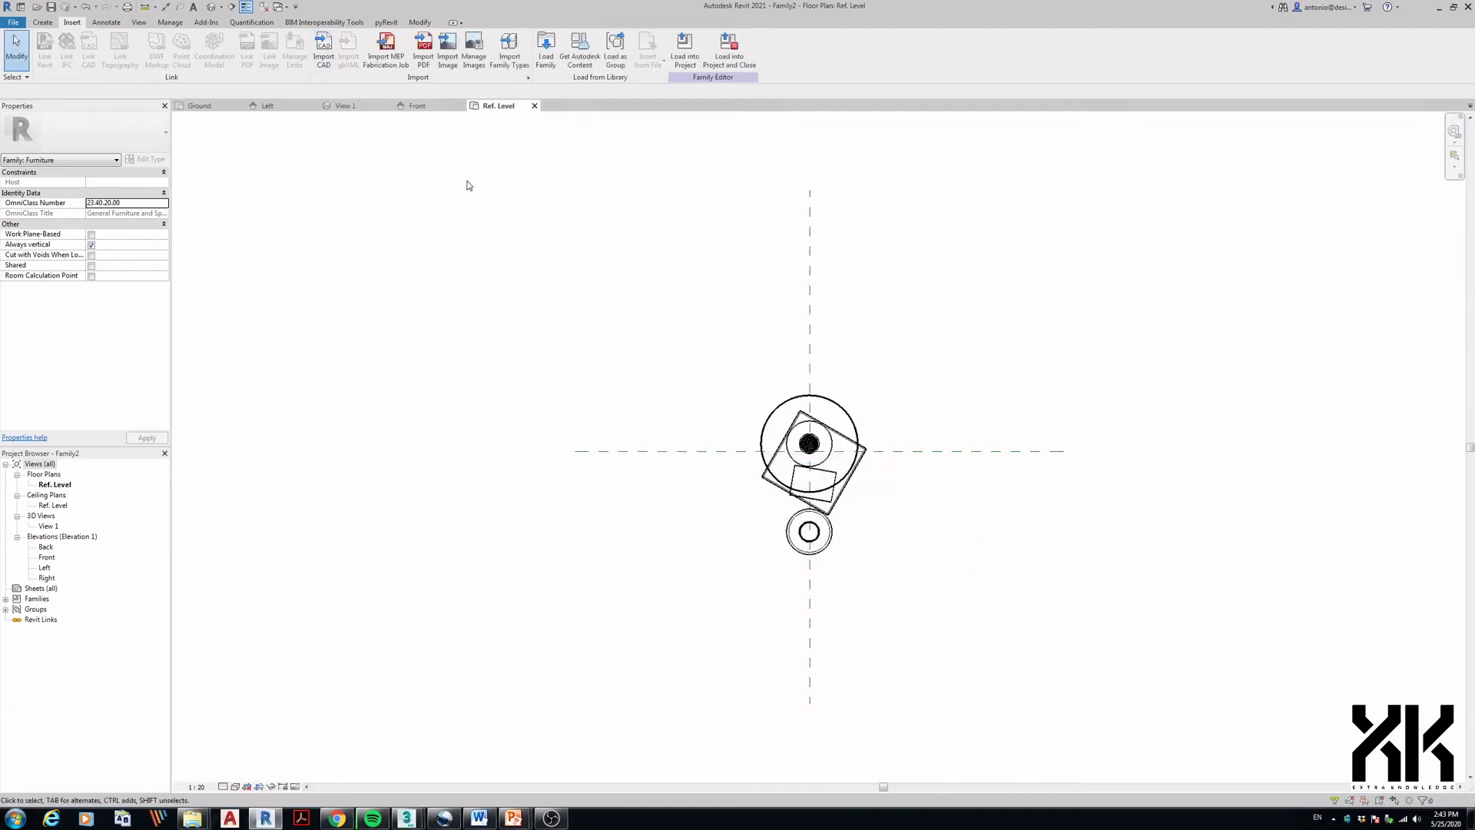
{"action": "left_click", "coordinate": [324, 54]}
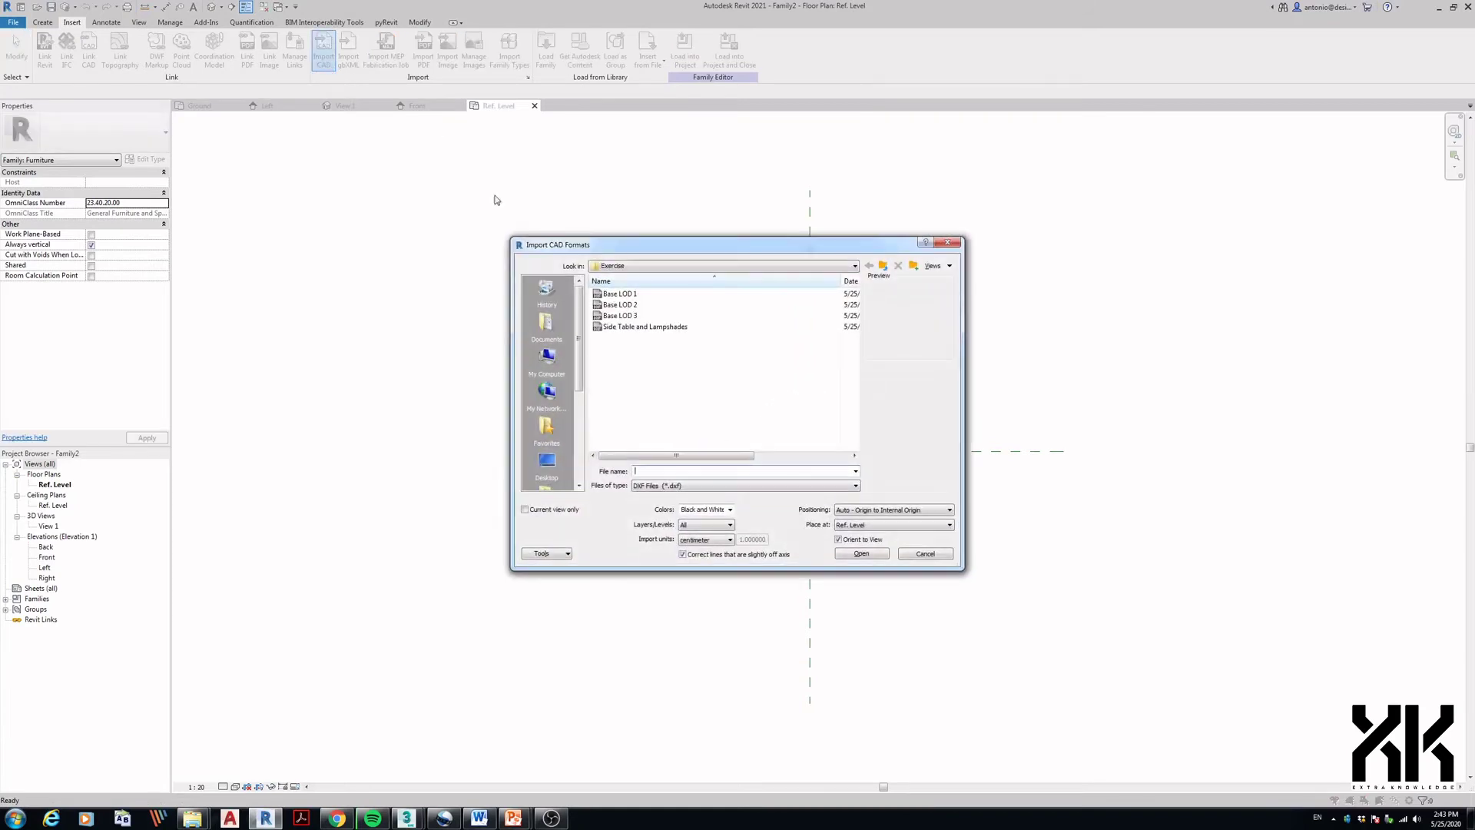
{"action": "double_click", "coordinate": [602, 319]}
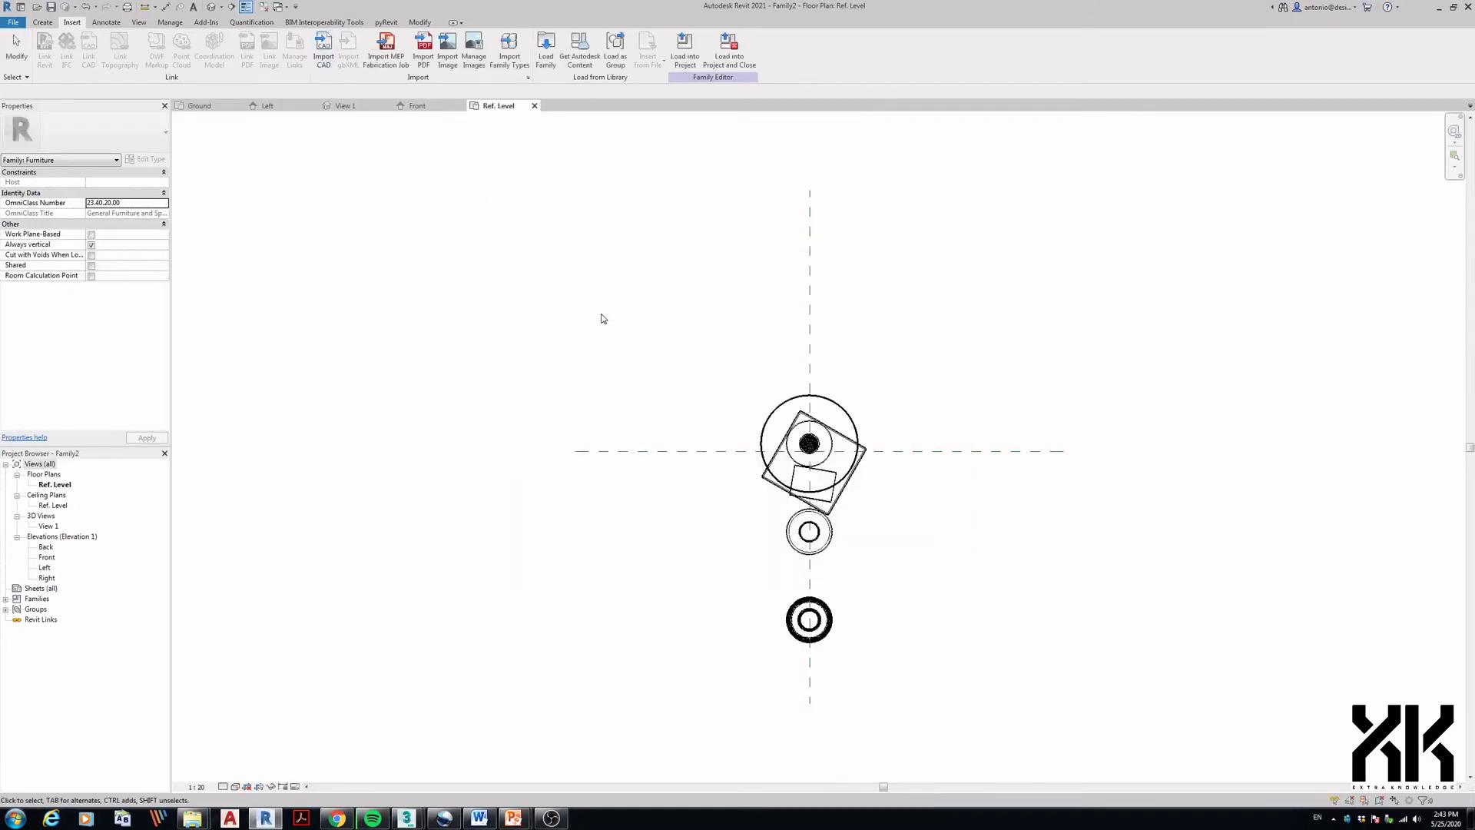
- In the Left elevation, restrict the Base LOD 1 import's visibility to the Coarse detail level by turning off Medium and Fine
{"action": "double_click", "coordinate": [47, 560]}
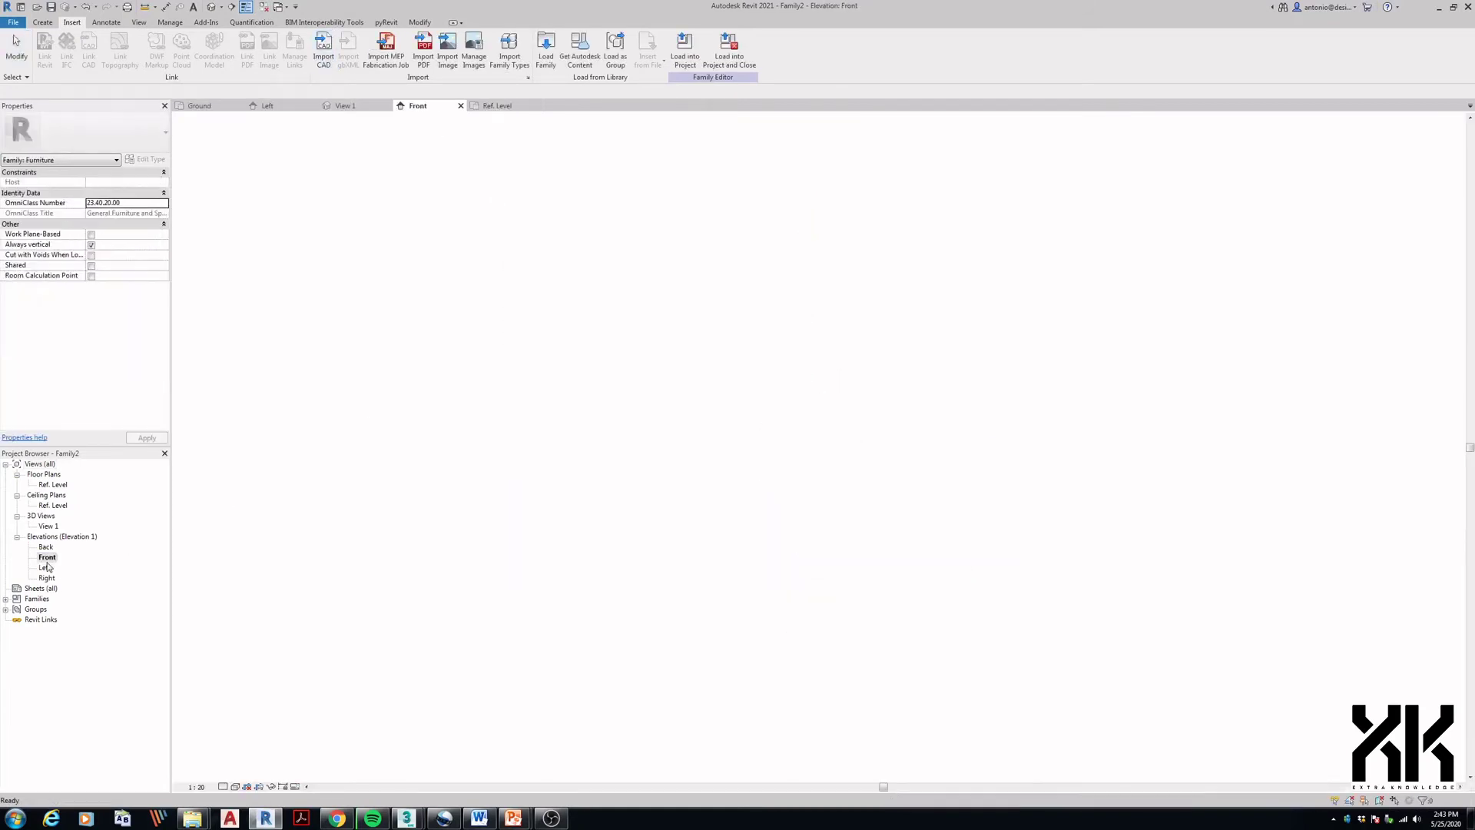
{"action": "double_click", "coordinate": [46, 569]}
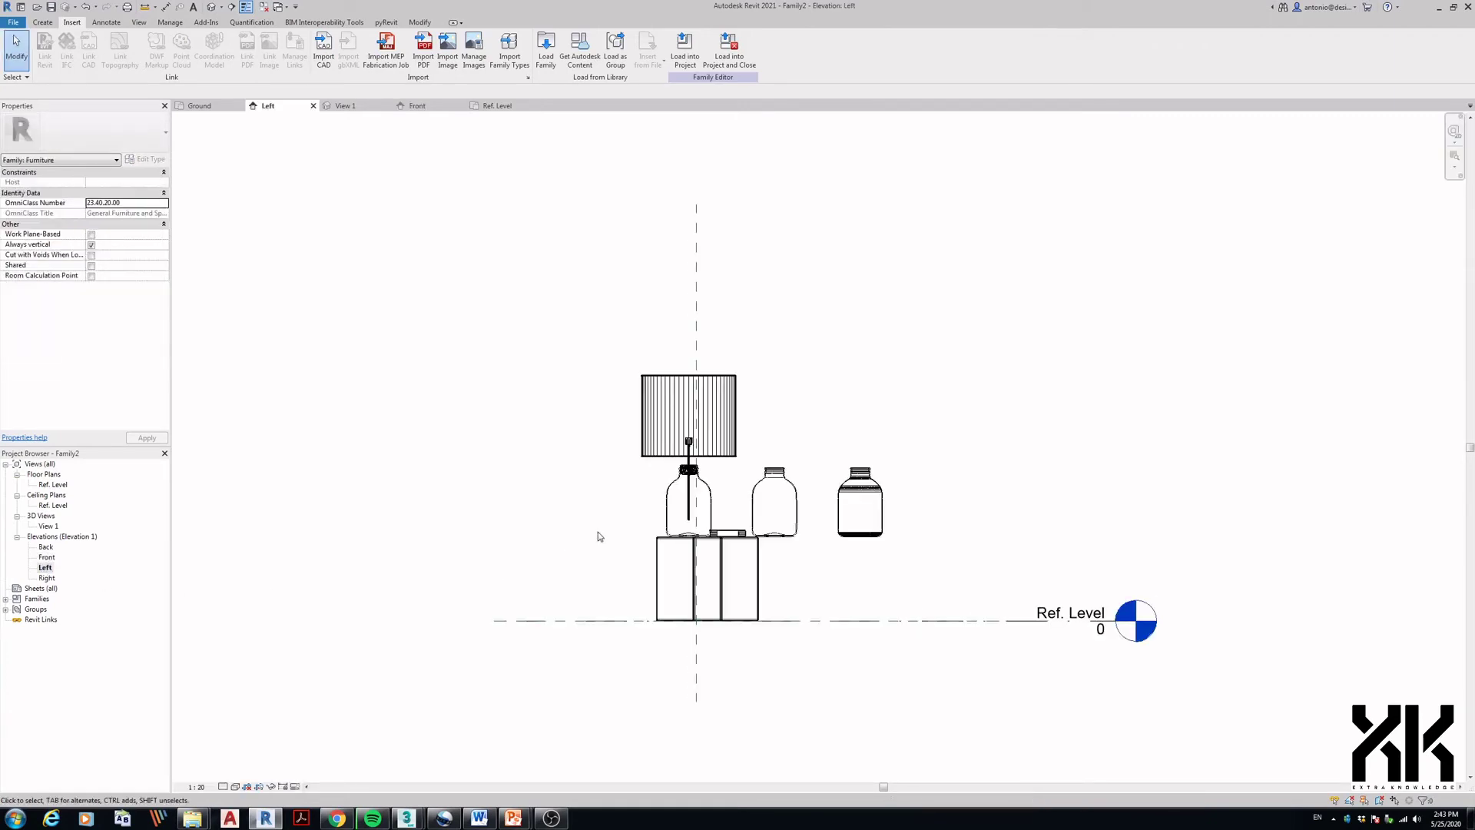
{"action": "left_click", "coordinate": [668, 511]}
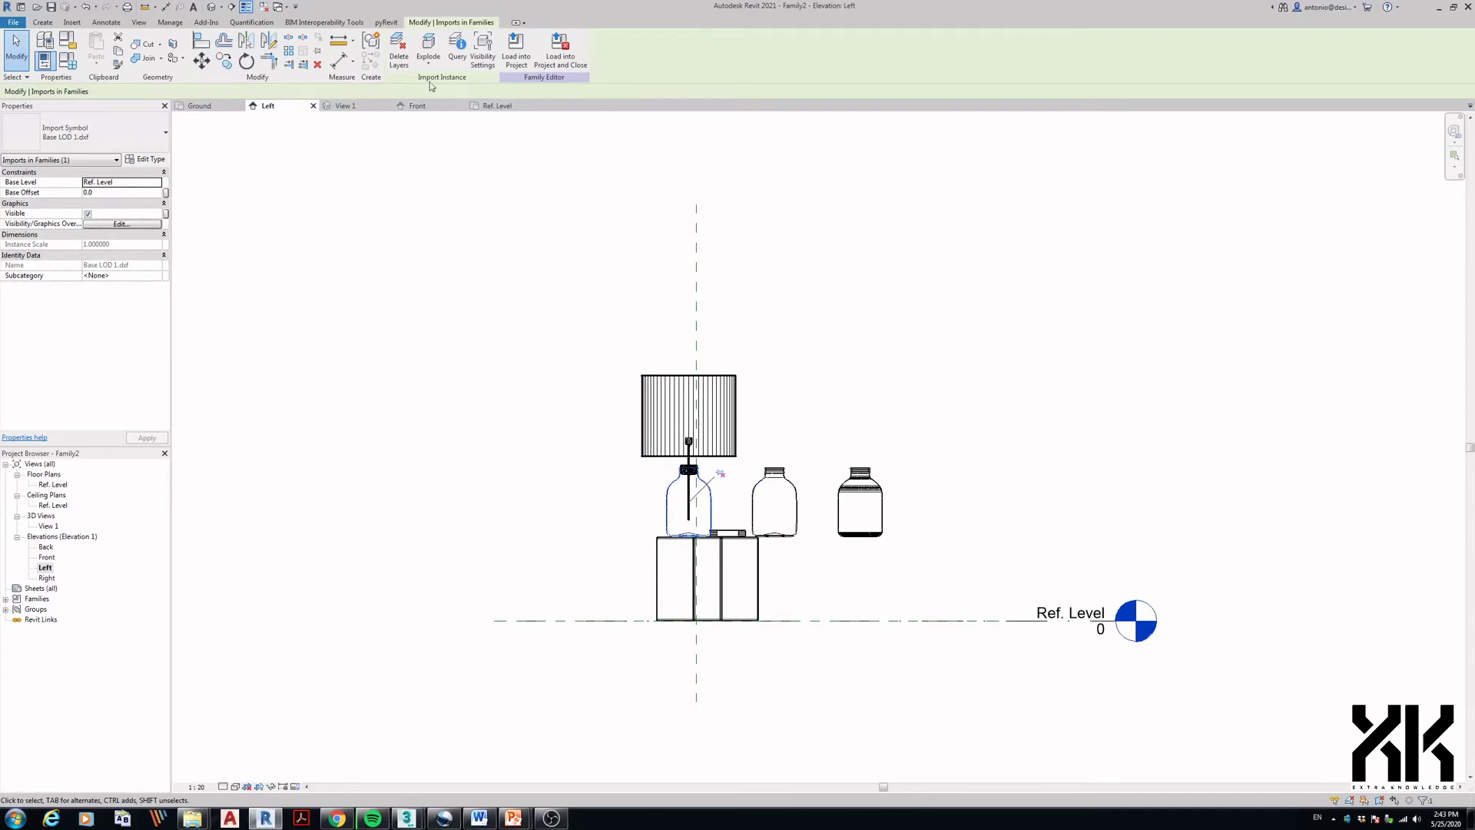
{"action": "left_click", "coordinate": [483, 51]}
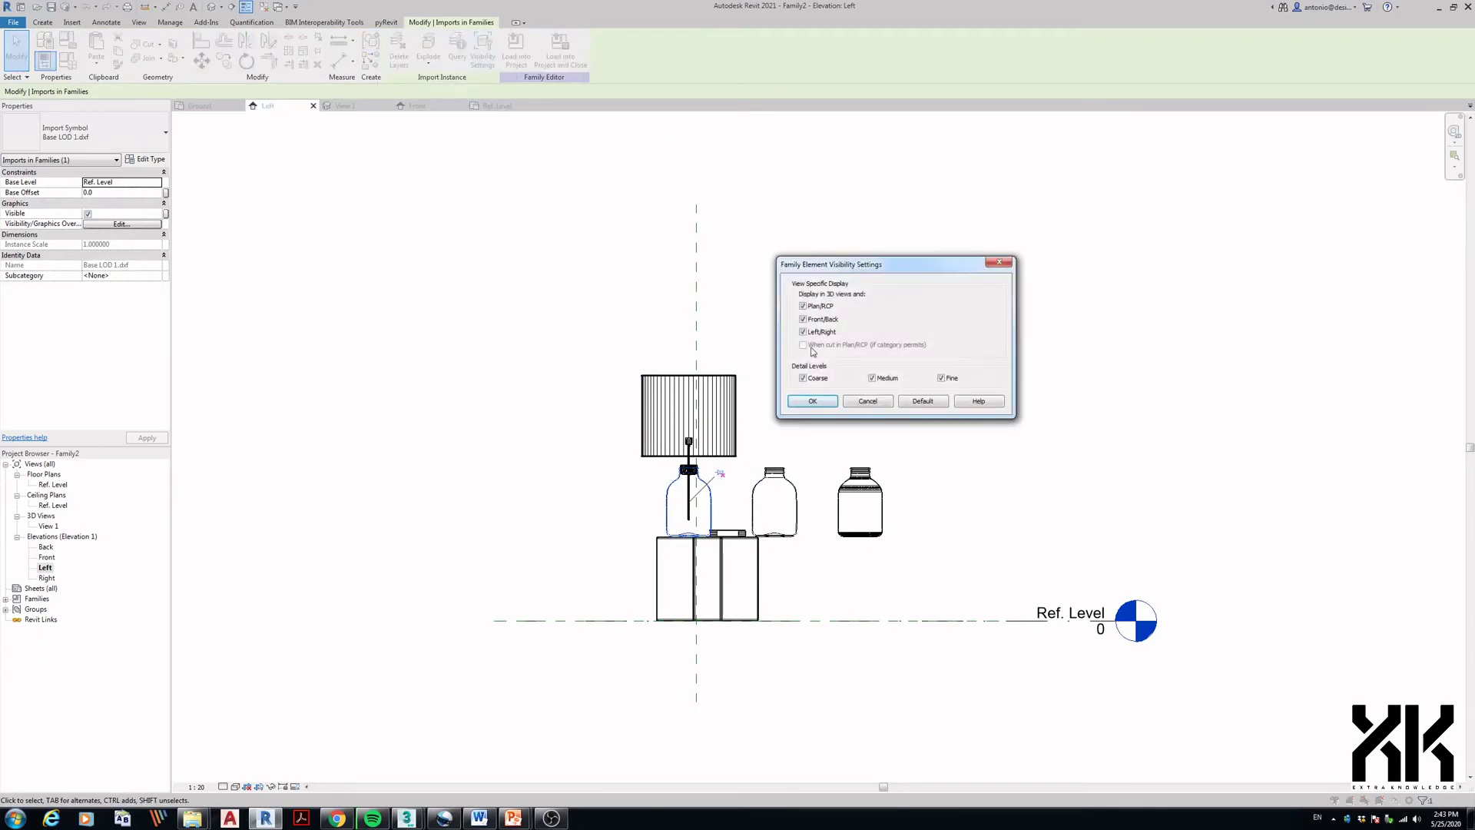
{"action": "left_click", "coordinate": [871, 378]}
{"action": "left_click", "coordinate": [941, 378]}
{"action": "left_click", "coordinate": [812, 401]}
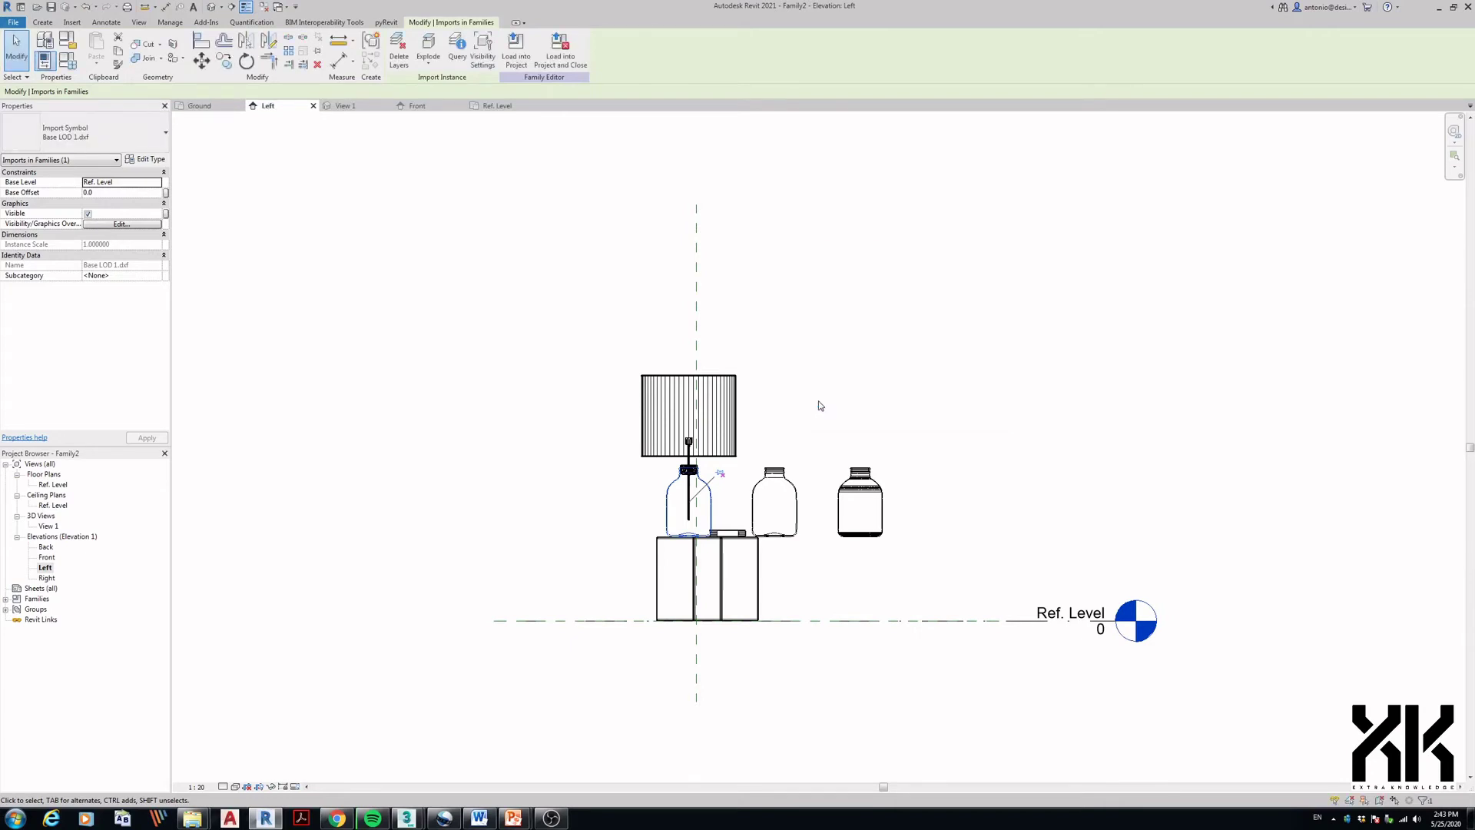
- Restrict the Base LOD 2 import's visibility to the Medium detail level by turning off Coarse and Fine
{"action": "left_click", "coordinate": [796, 492]}
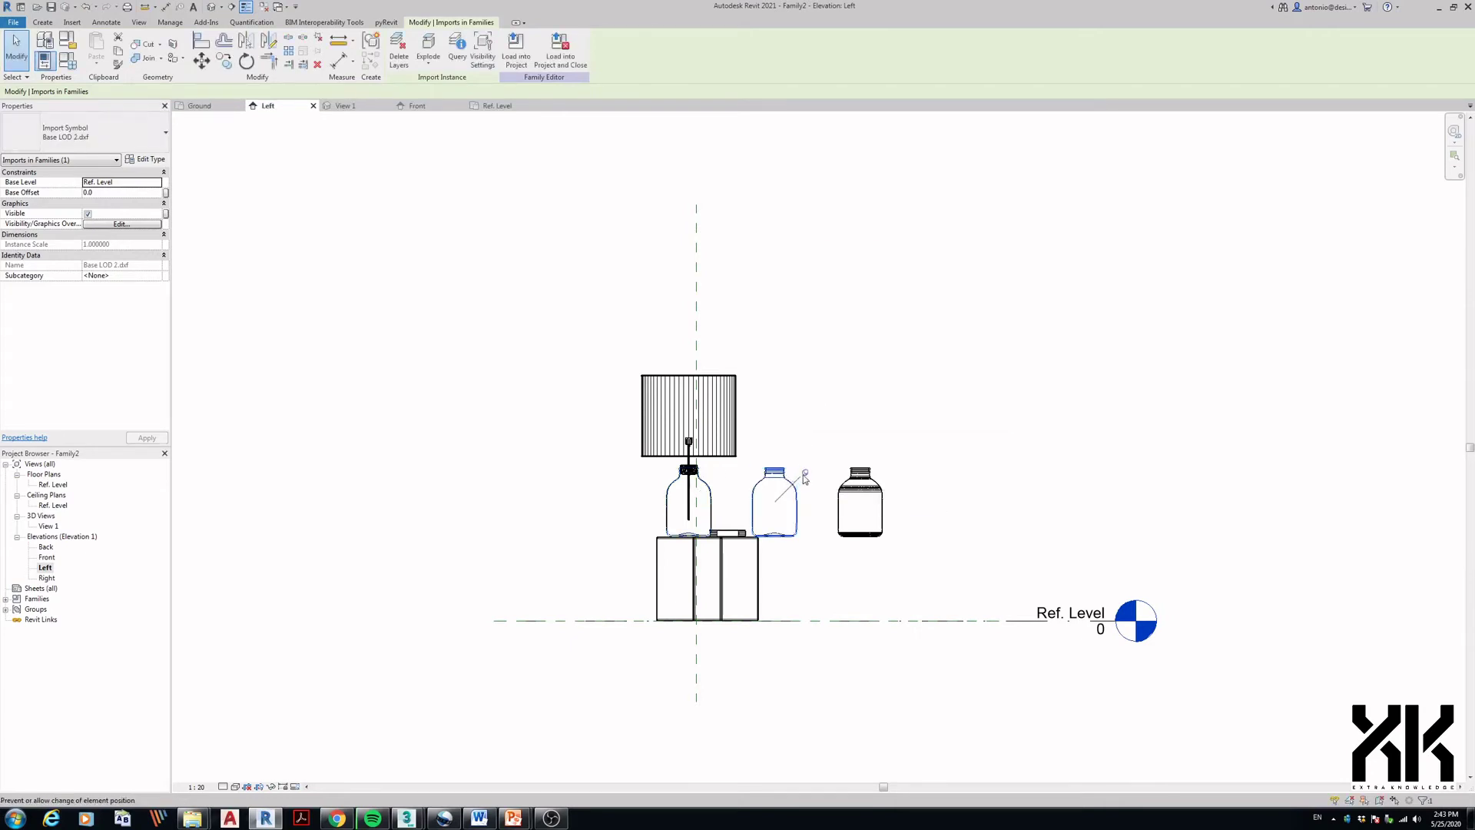
{"action": "left_click", "coordinate": [481, 53]}
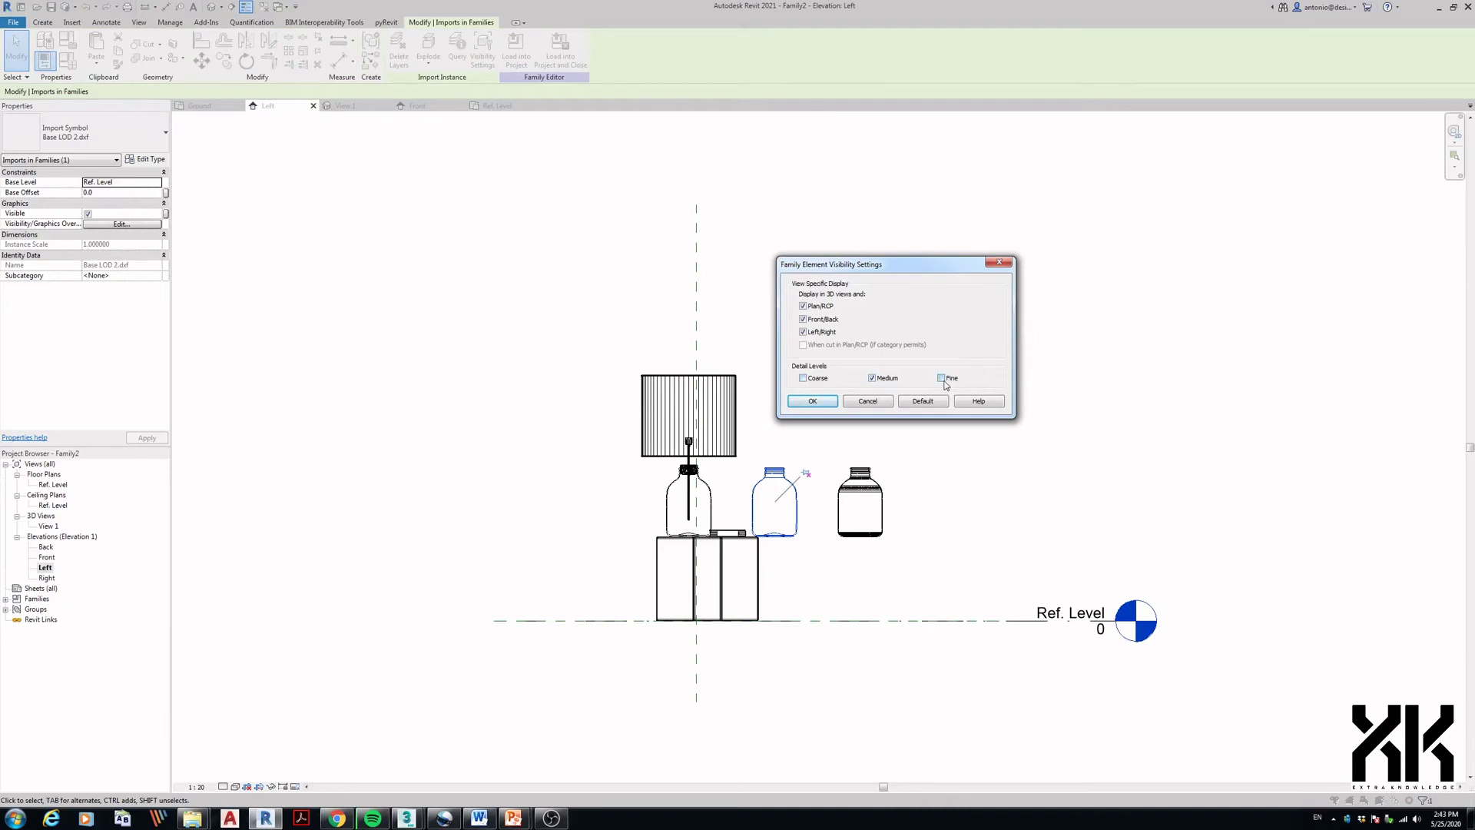
{"action": "left_click", "coordinate": [816, 401]}
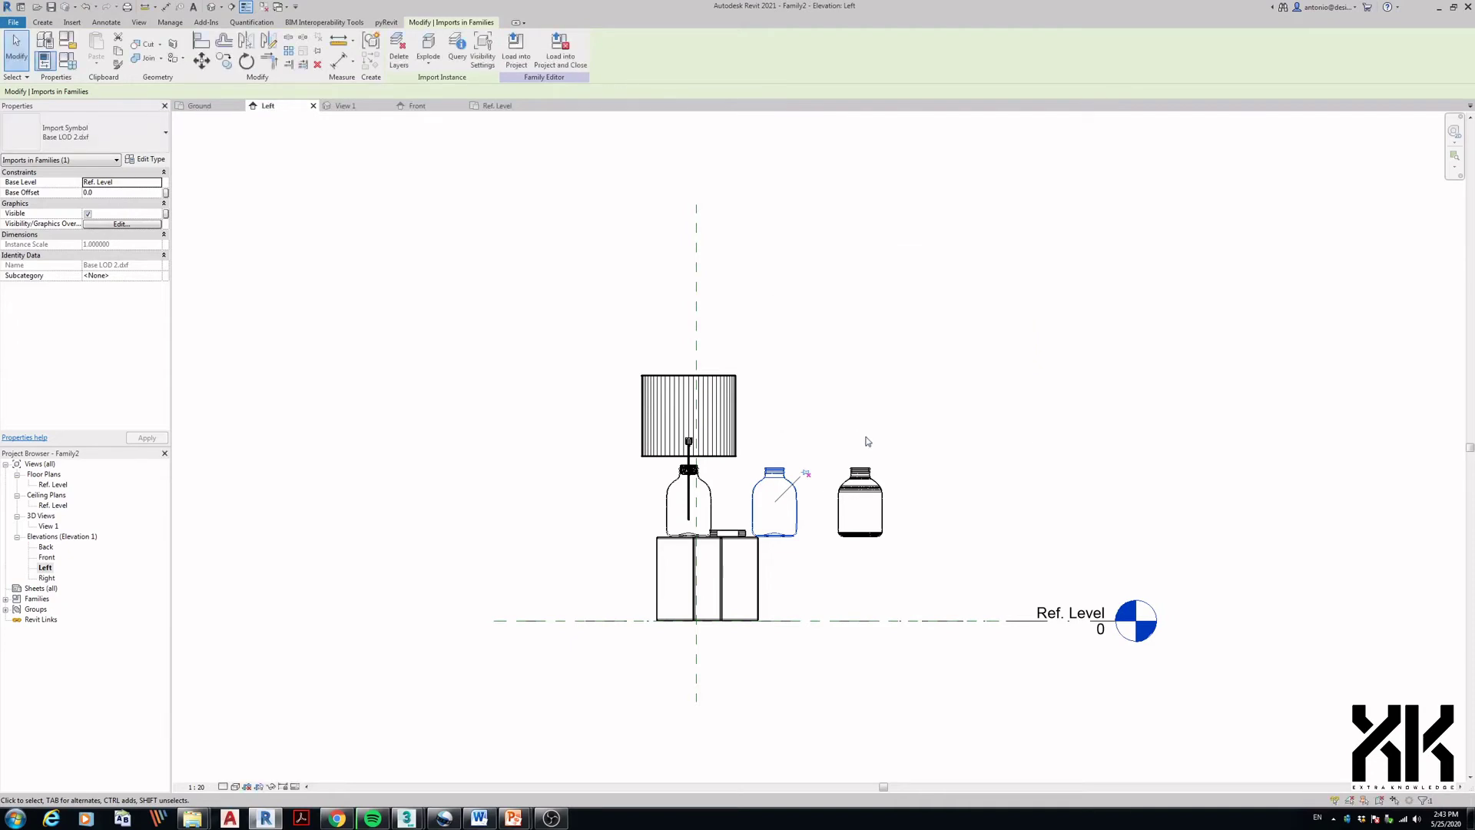
- Restrict the Base LOD 3 import's visibility to the Fine detail level by turning off Coarse and Medium
{"action": "left_click", "coordinate": [884, 474]}
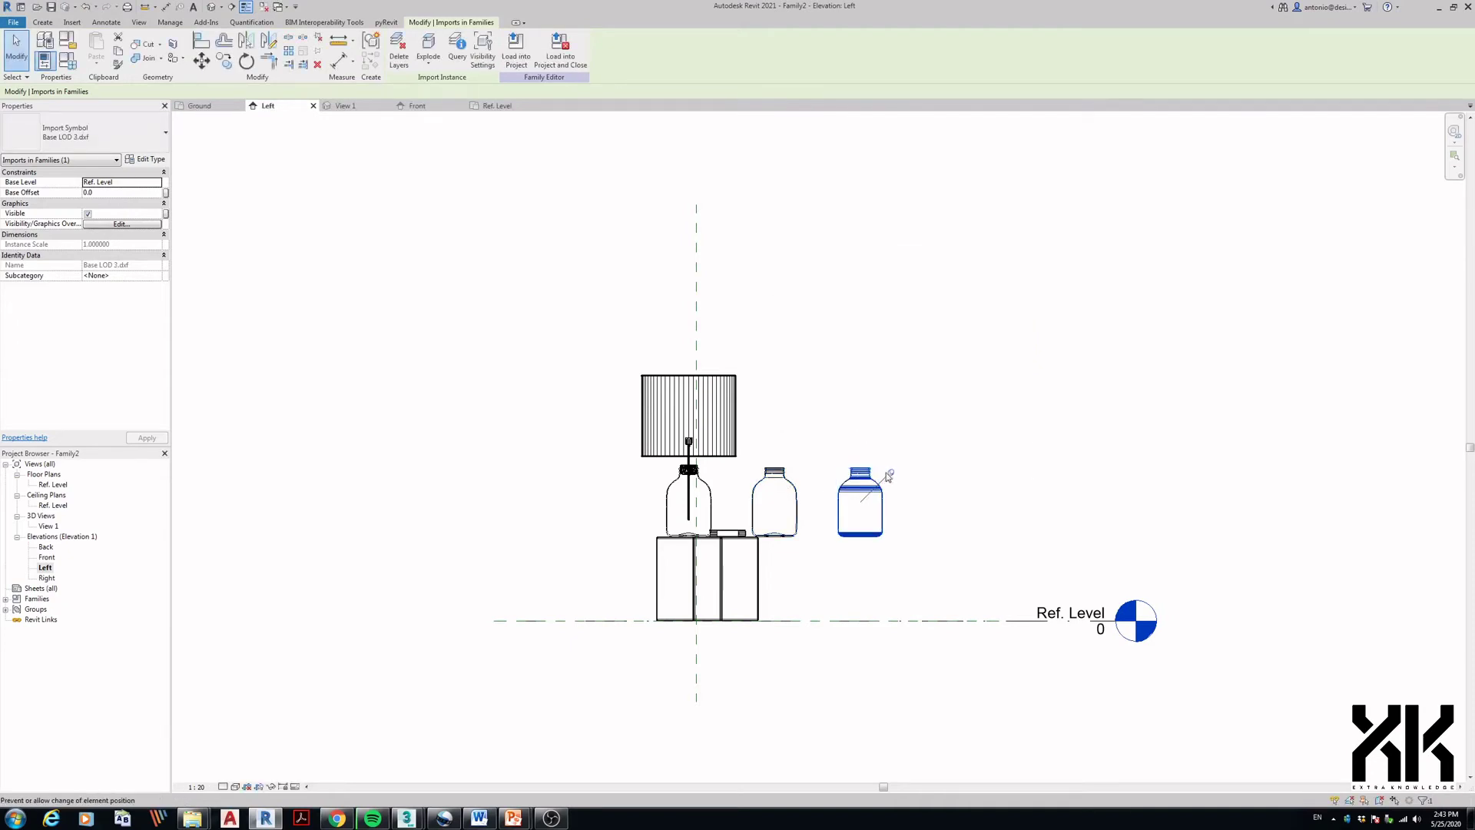
{"action": "left_click", "coordinate": [493, 63]}
{"action": "left_click", "coordinate": [825, 378]}
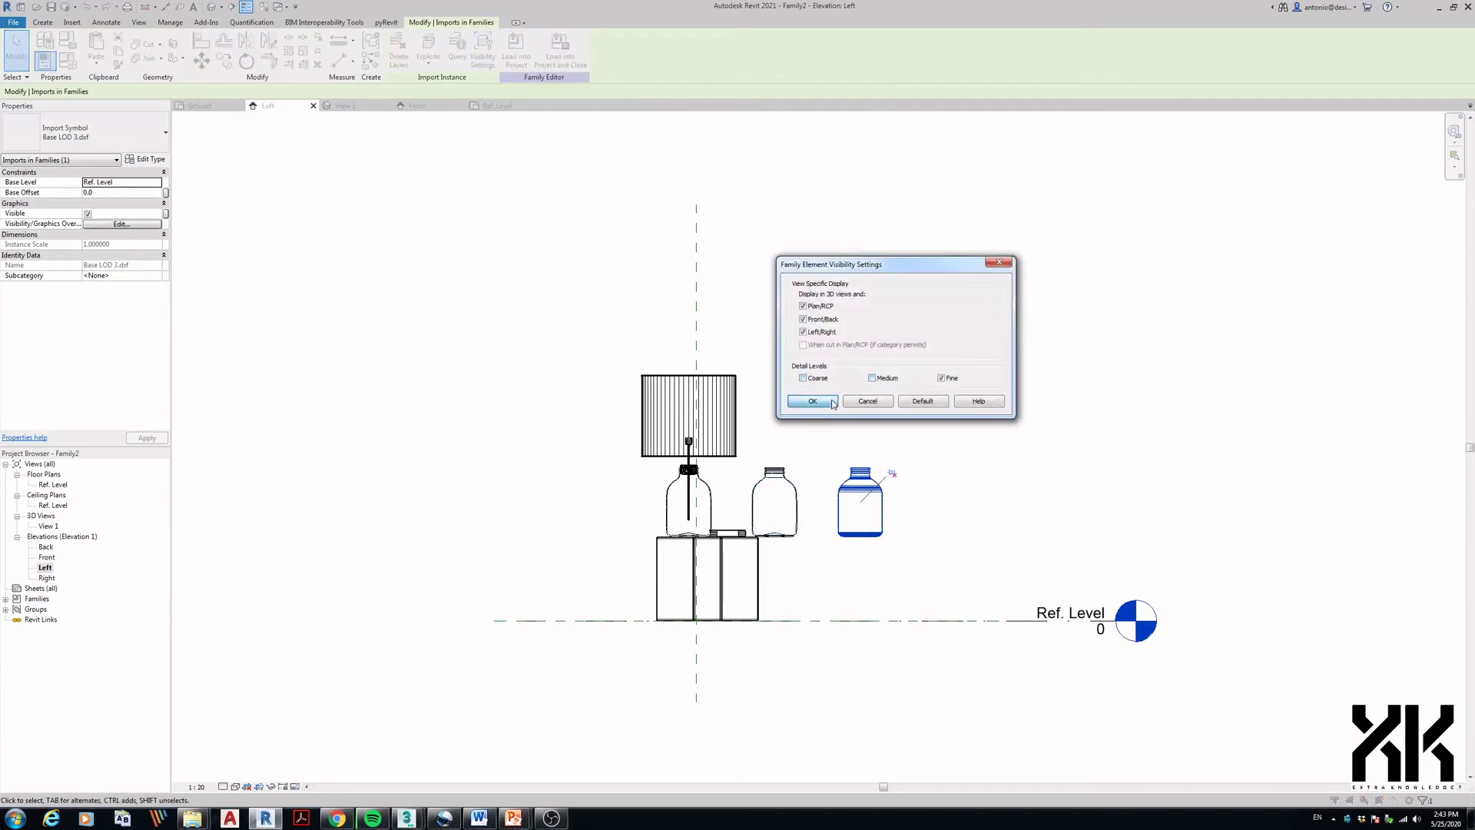
{"action": "left_click", "coordinate": [832, 402]}
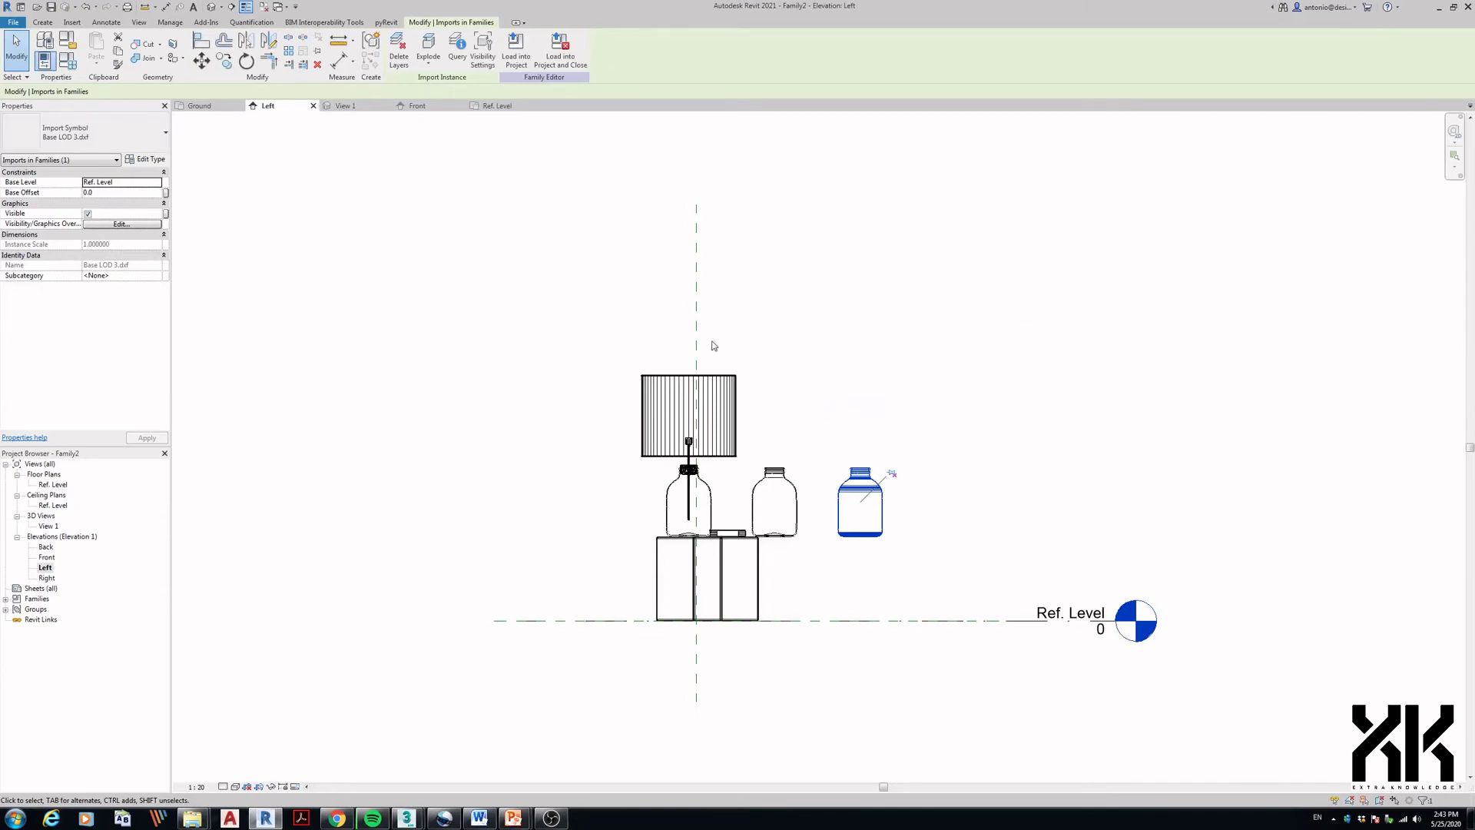
- Move the Base LOD 2 import horizontally by 500 so it sits under the lampshade on the side table
{"action": "left_click", "coordinate": [580, 293]}
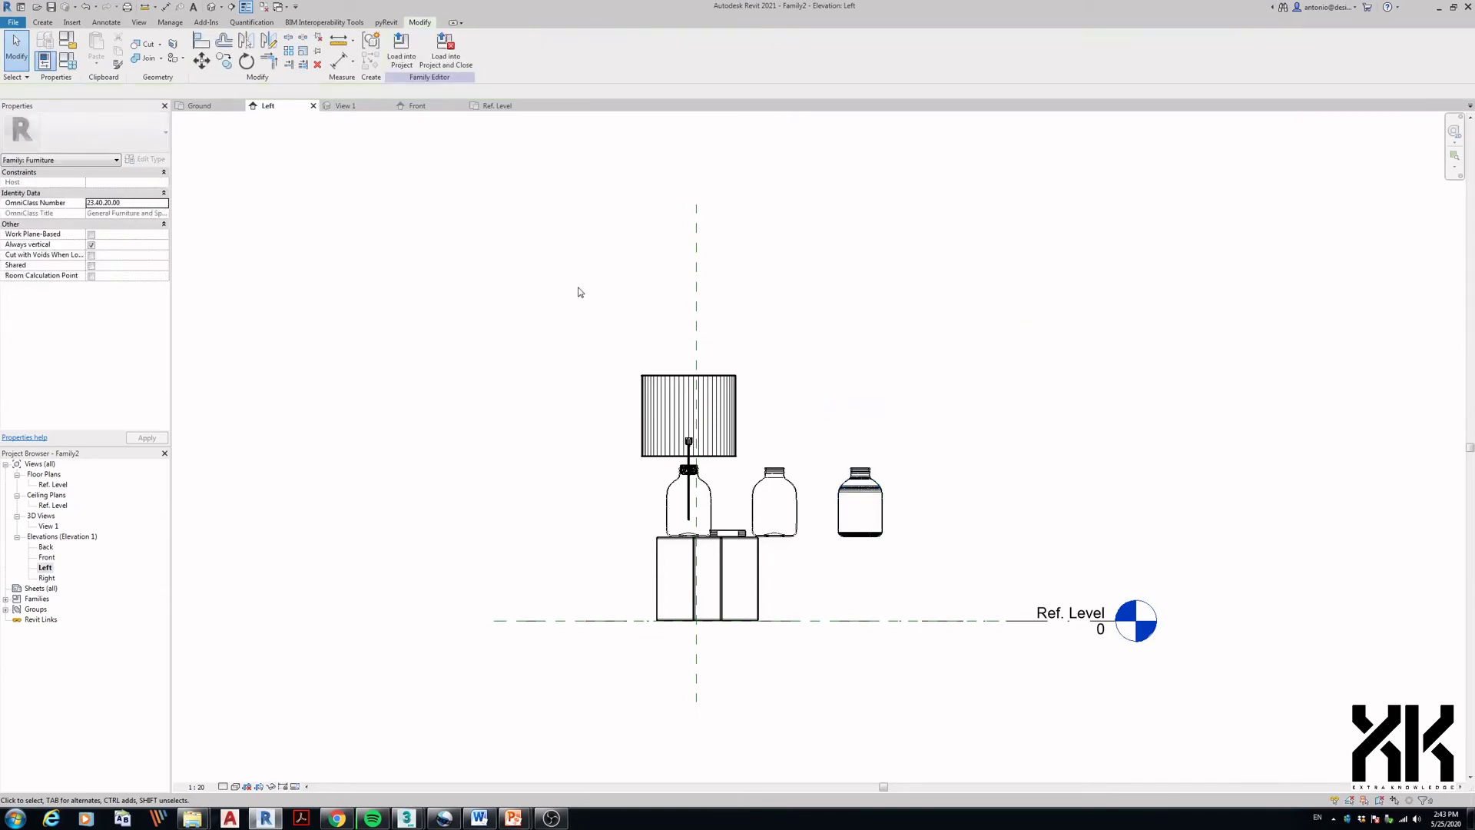
{"action": "left_click", "coordinate": [774, 471]}
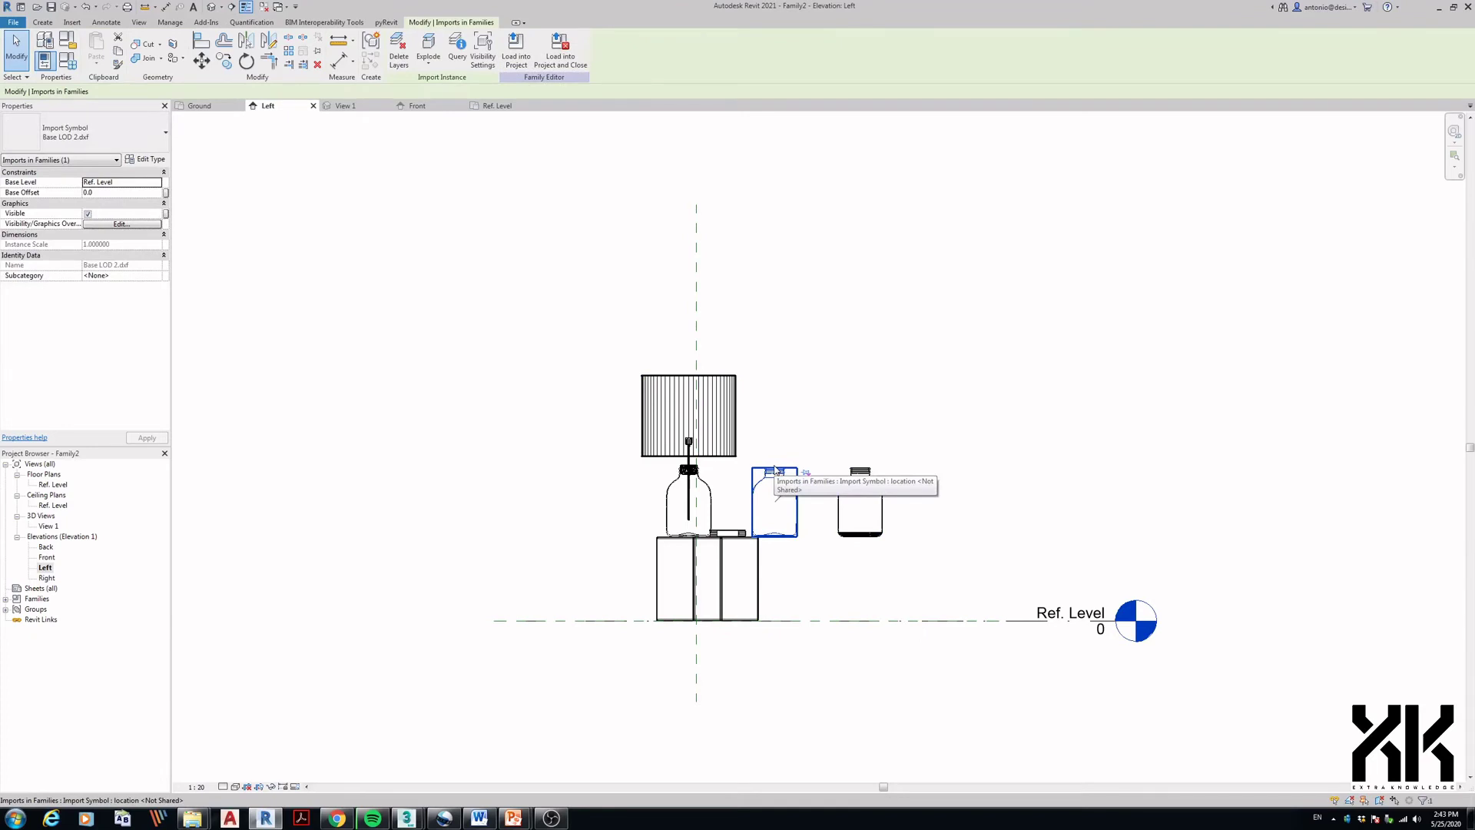
{"action": "key", "text": "m"}
{"action": "key", "text": "v"}
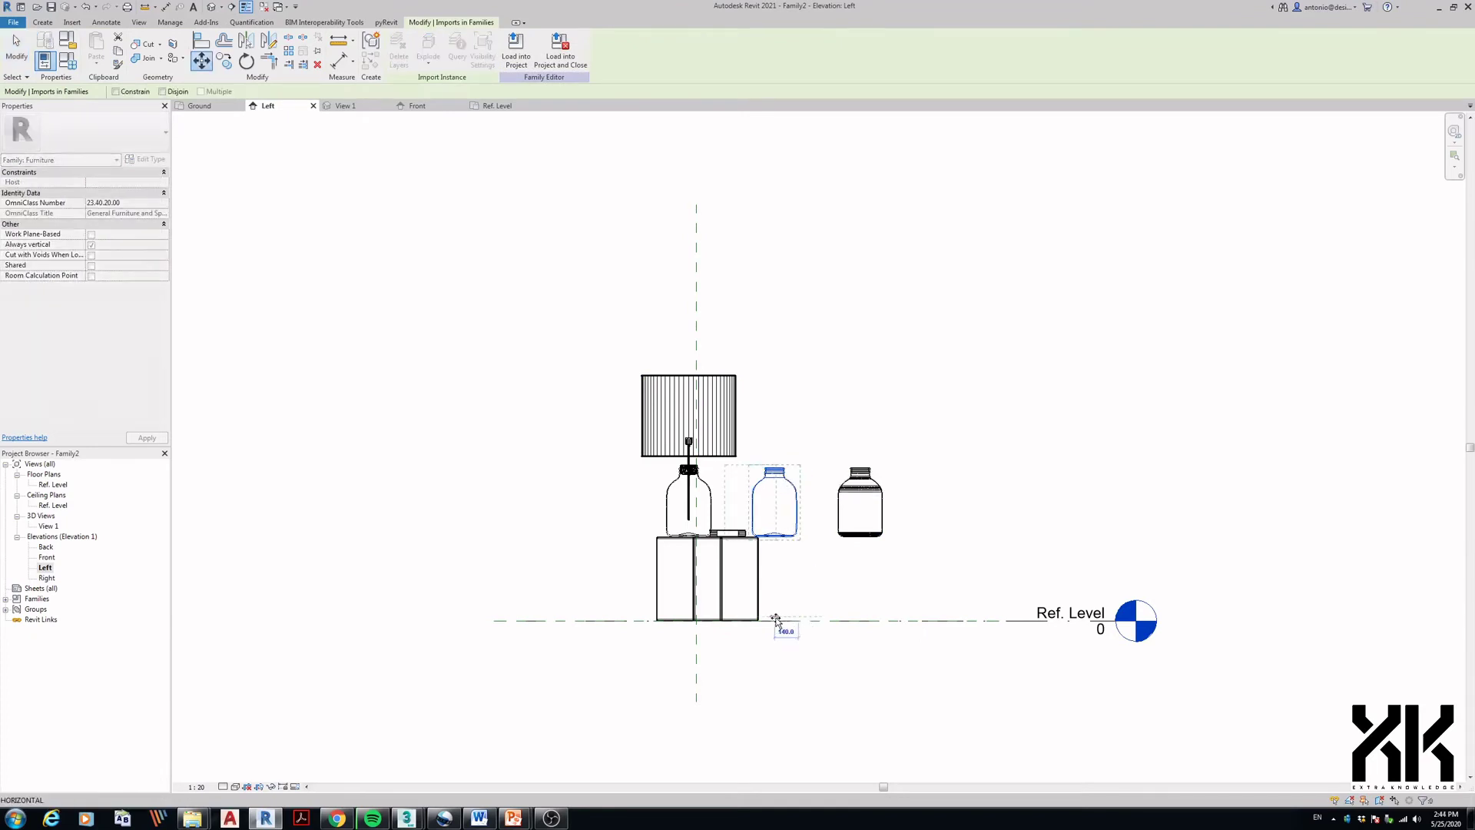
{"action": "type", "text": "500"}
{"action": "key", "text": "Return"}
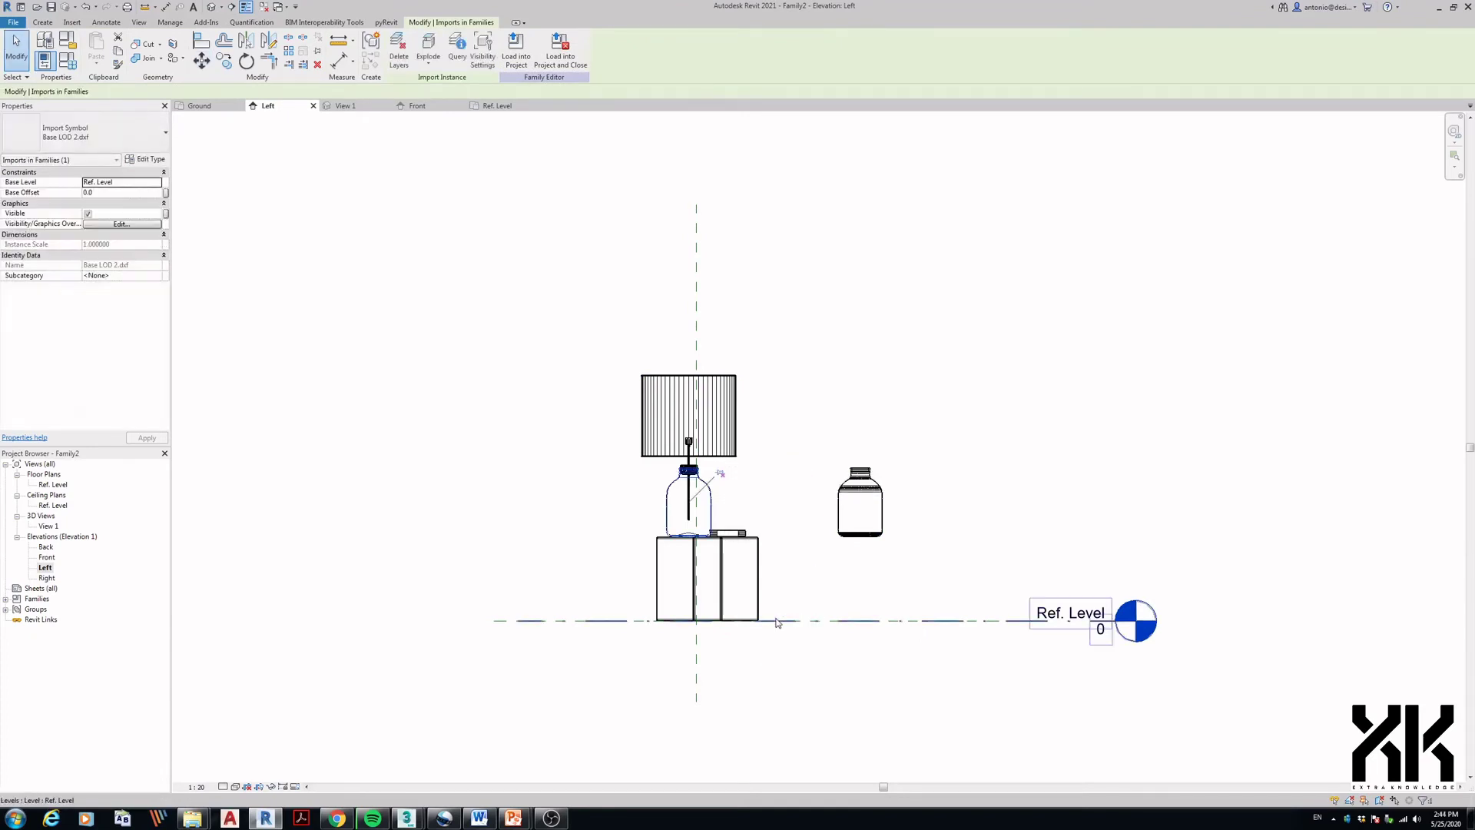
- Move the Base LOD 3 import horizontally onto the side table so it overlaps the other lamp bases
{"action": "left_click", "coordinate": [861, 507]}
{"action": "key", "text": "m"}
{"action": "key", "text": "v"}
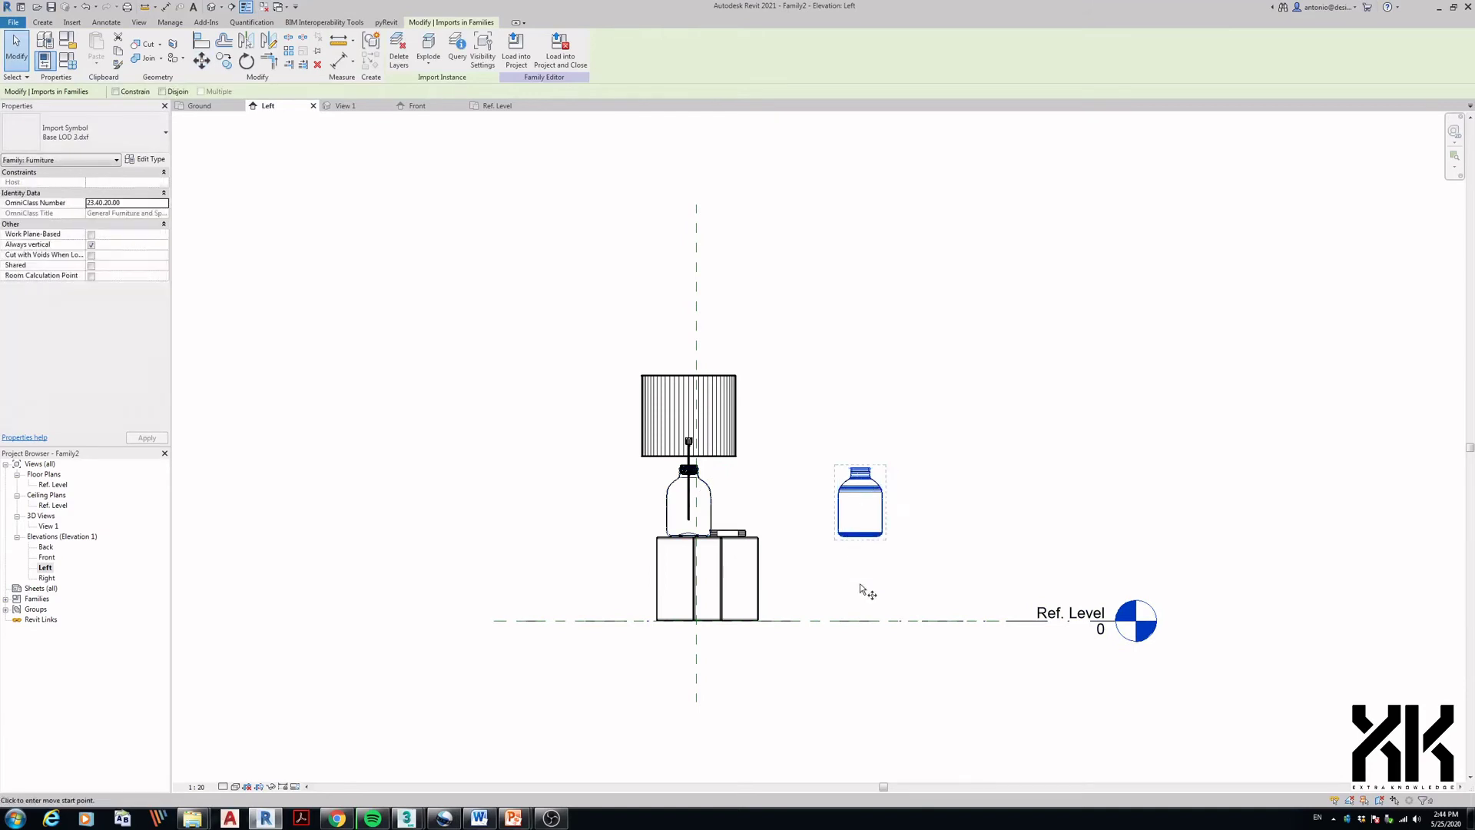
{"action": "left_click", "coordinate": [861, 589]}
{"action": "type", "text": "5"}
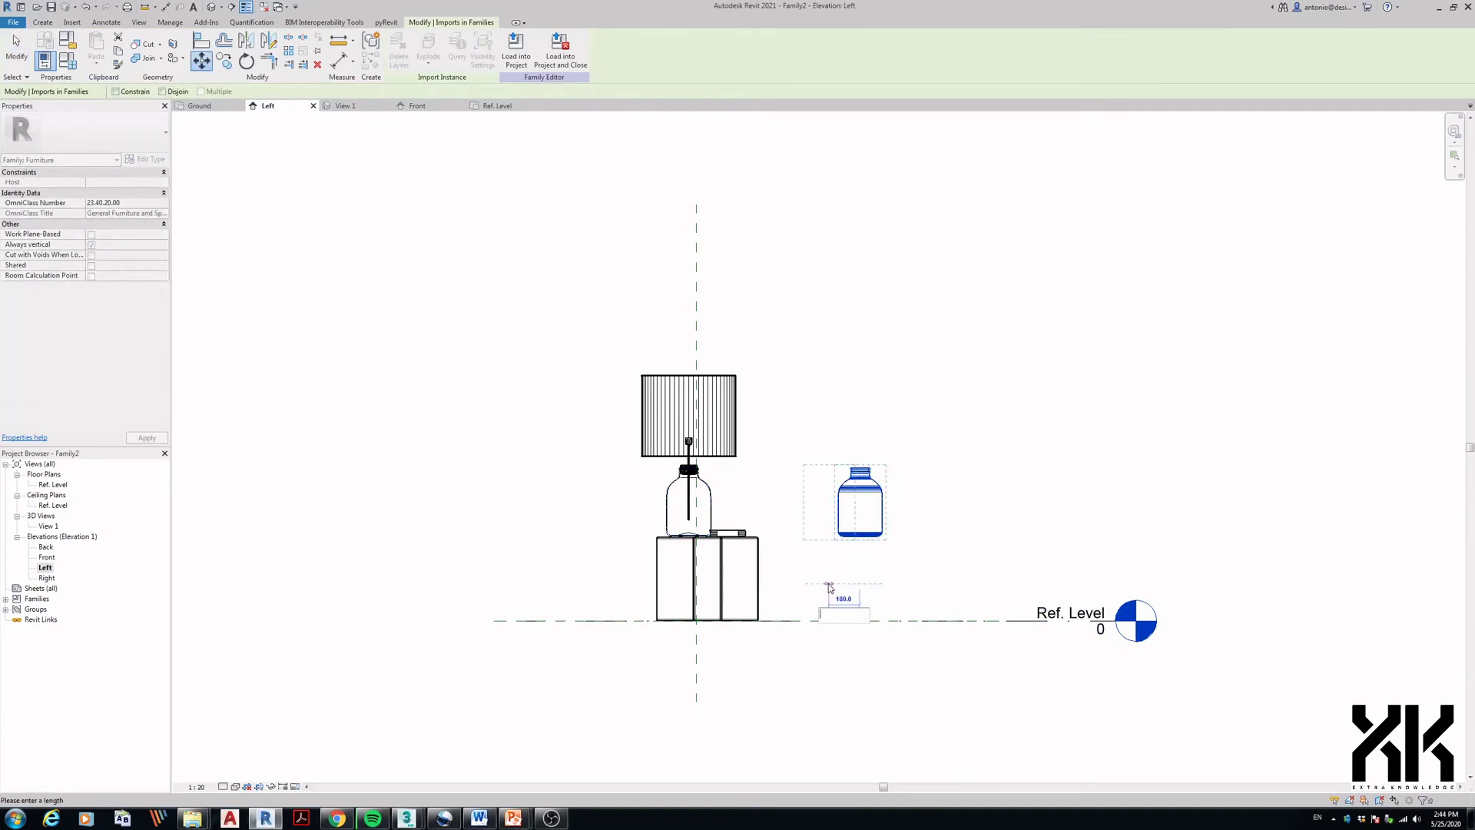
{"action": "type", "text": "100"}
{"action": "key", "text": "Return"}
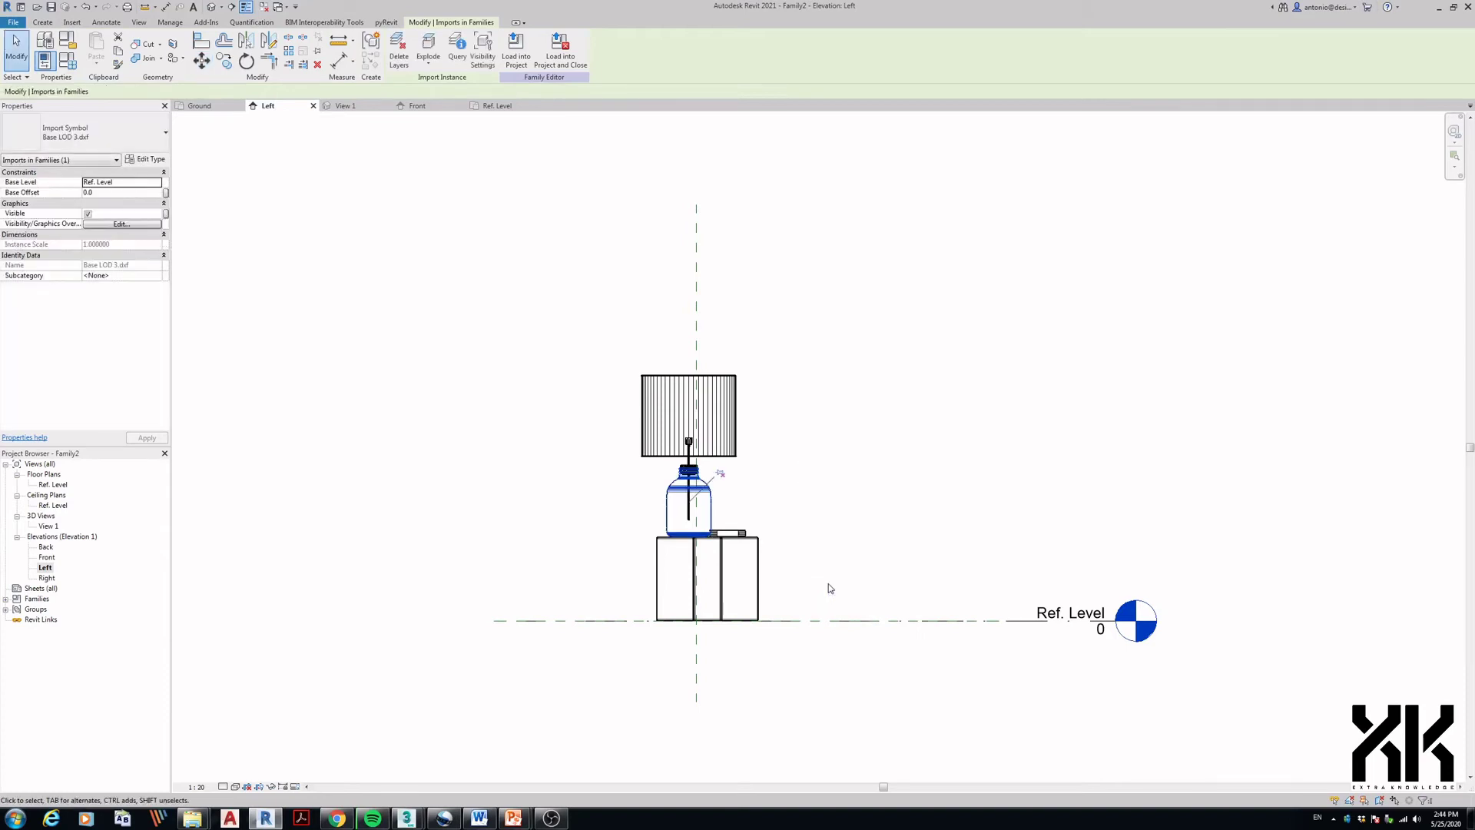
- Load the family into the project and close it, saving it in the Exercise folder as side Table and Lampshades.dxf
{"action": "left_click", "coordinate": [567, 59]}
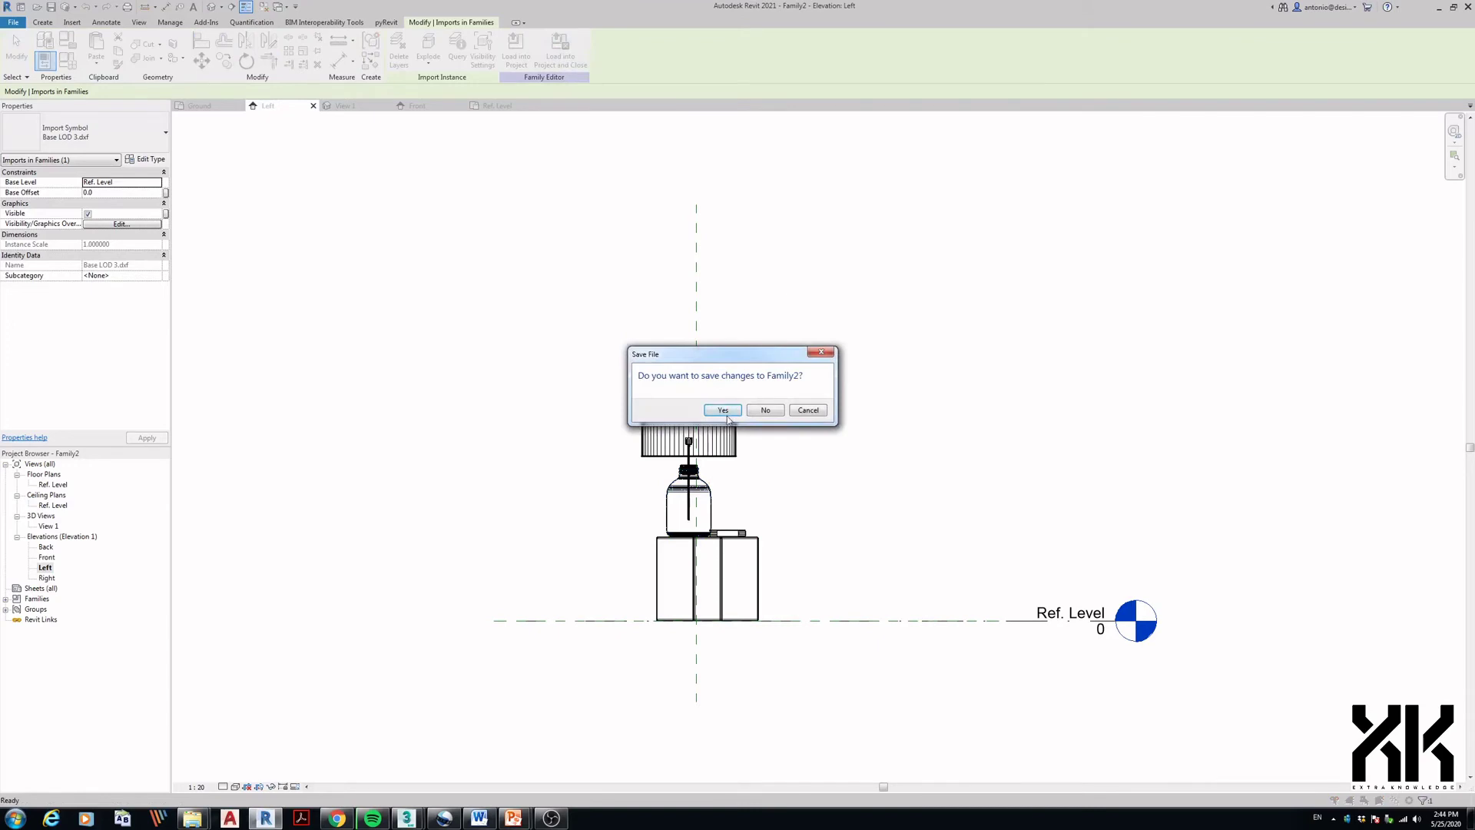
{"action": "left_click", "coordinate": [725, 412]}
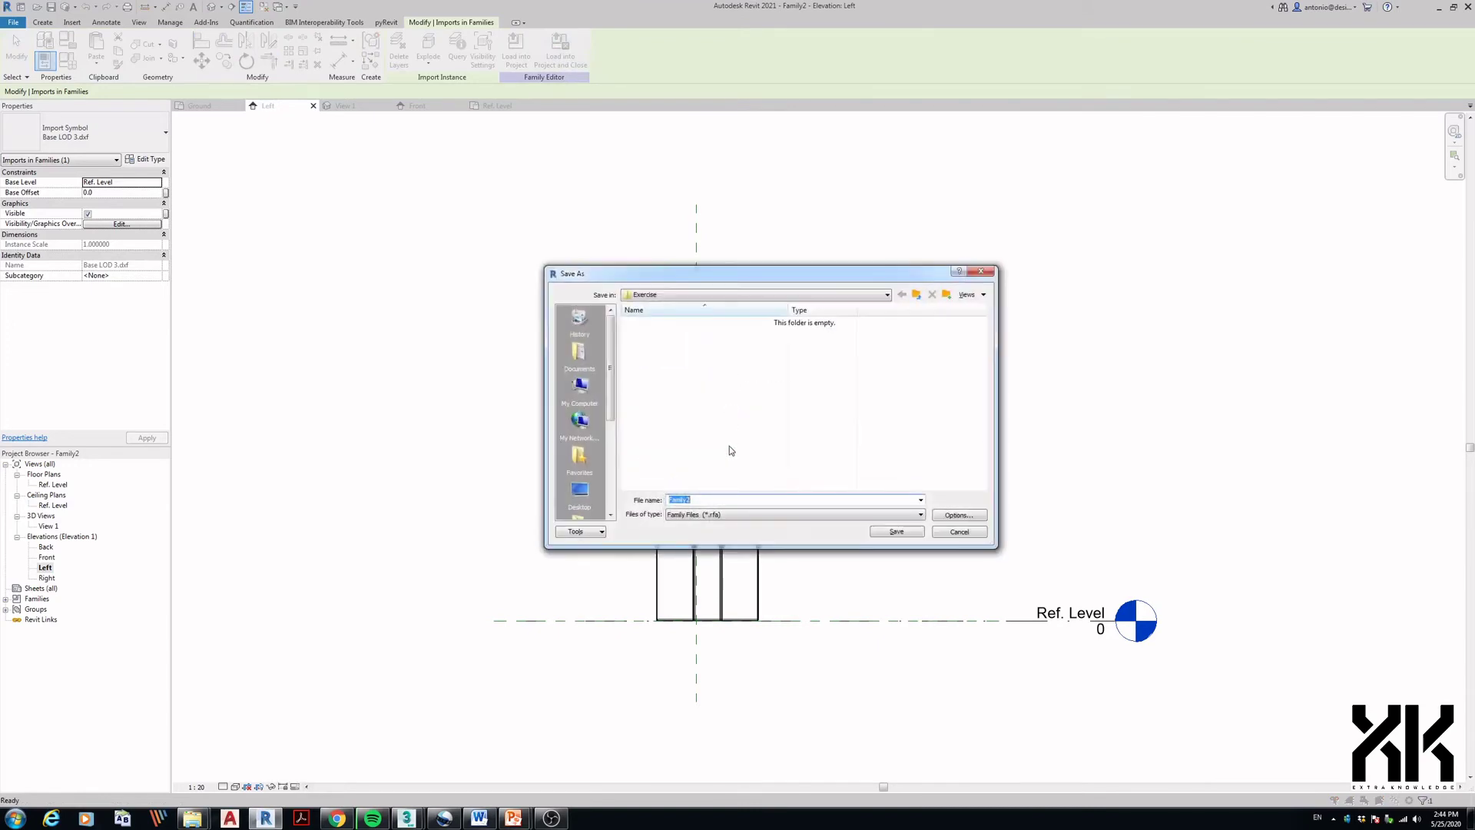
{"action": "left_click", "coordinate": [958, 515]}
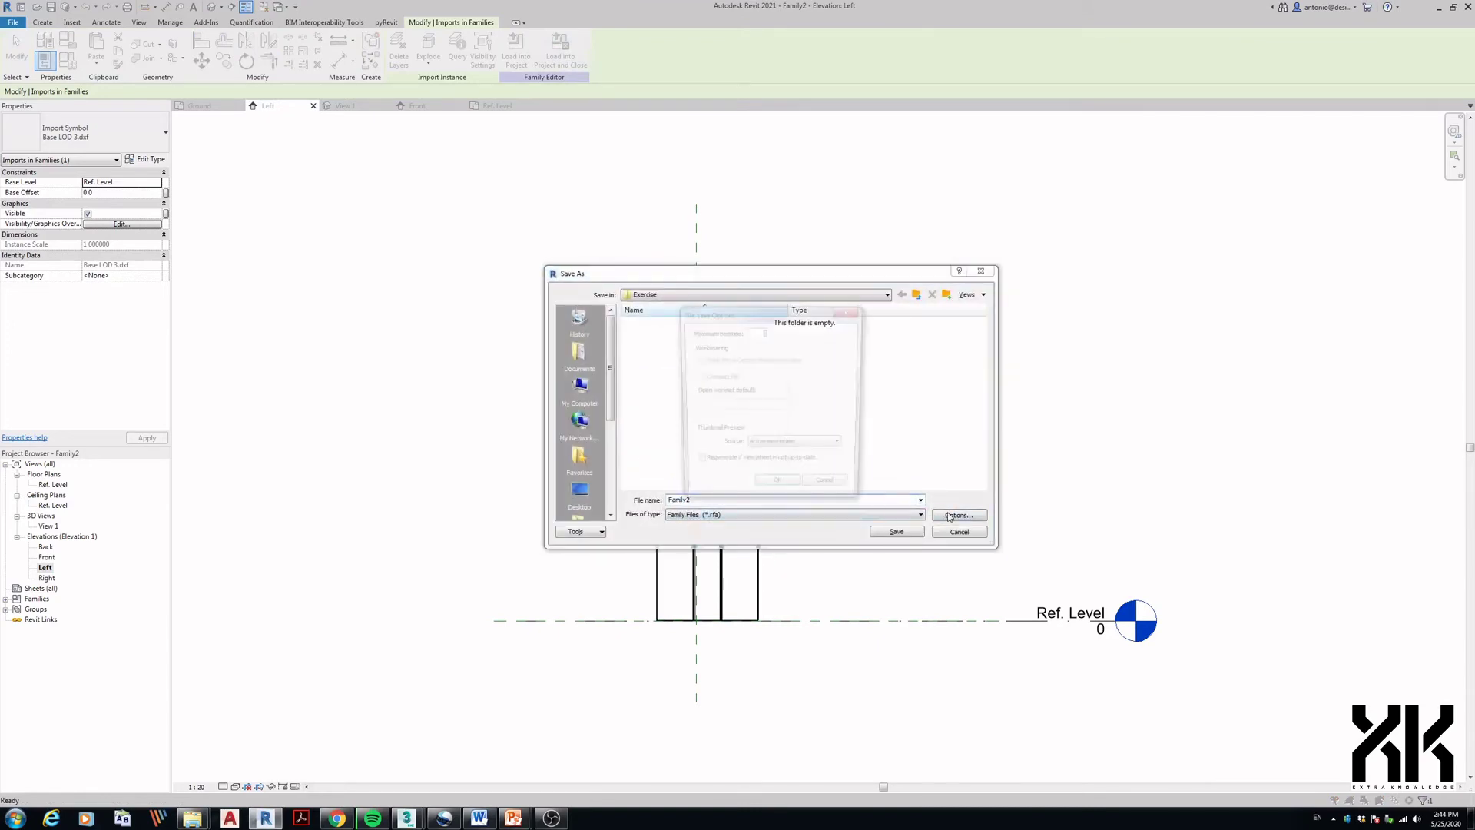
{"action": "left_click", "coordinate": [792, 494]}
{"action": "left_click_drag", "start_coordinate": [716, 503], "coordinate": [665, 510]}
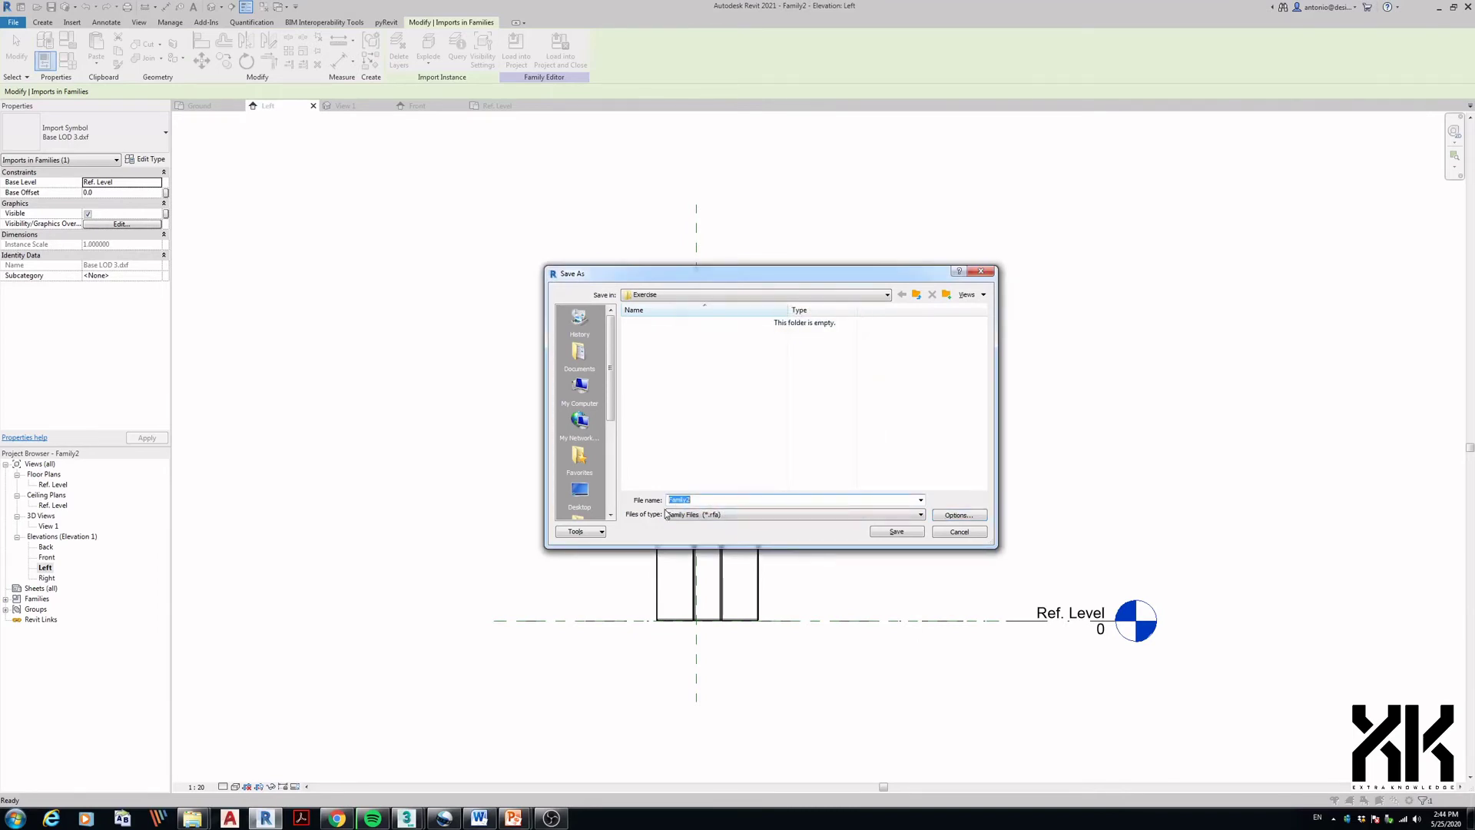
{"action": "type", "text": "side Table and Lampshades.dxf"}
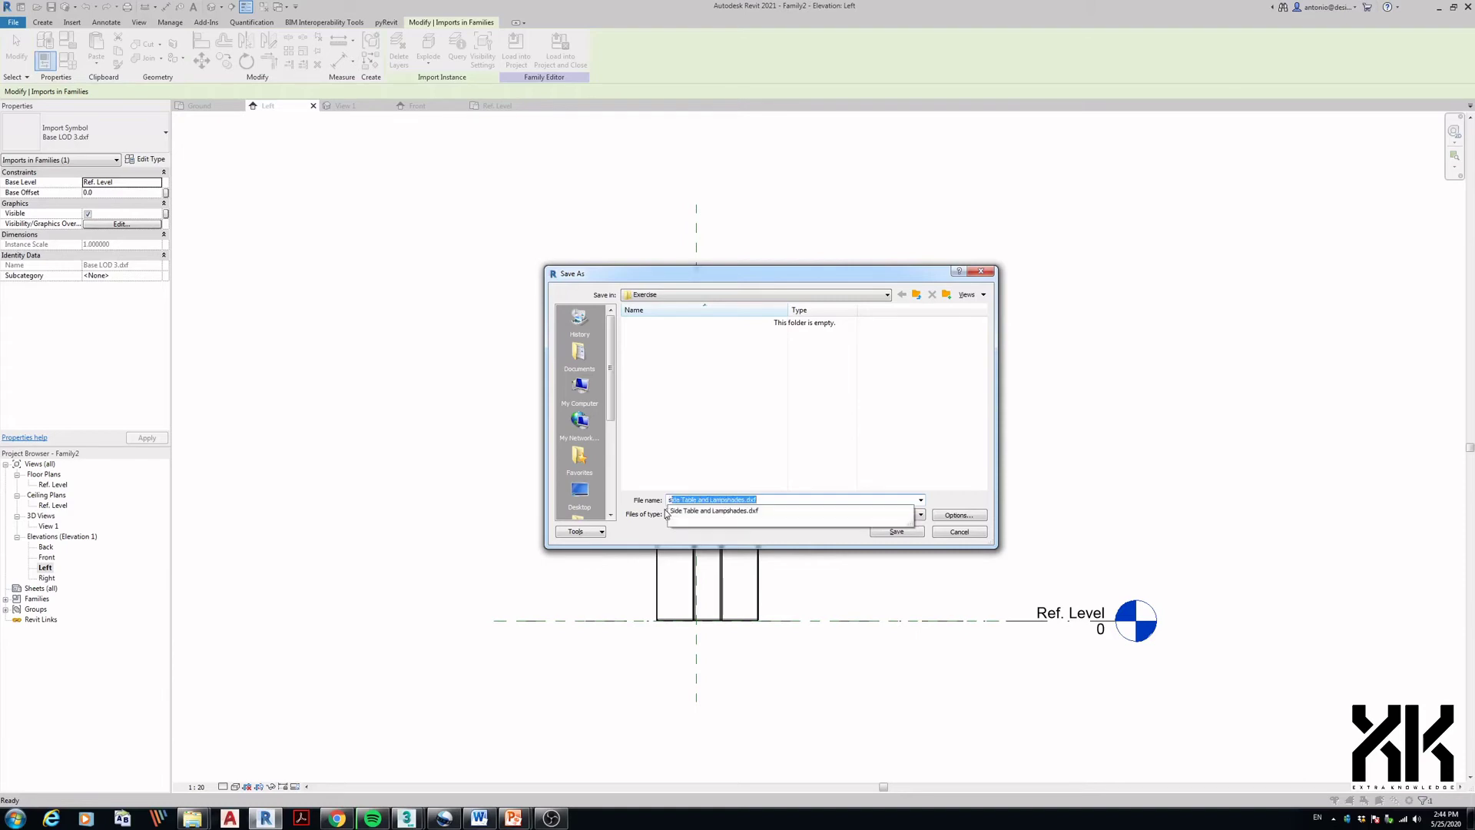
{"action": "key", "text": "End"}
{"action": "key", "text": "Return"}
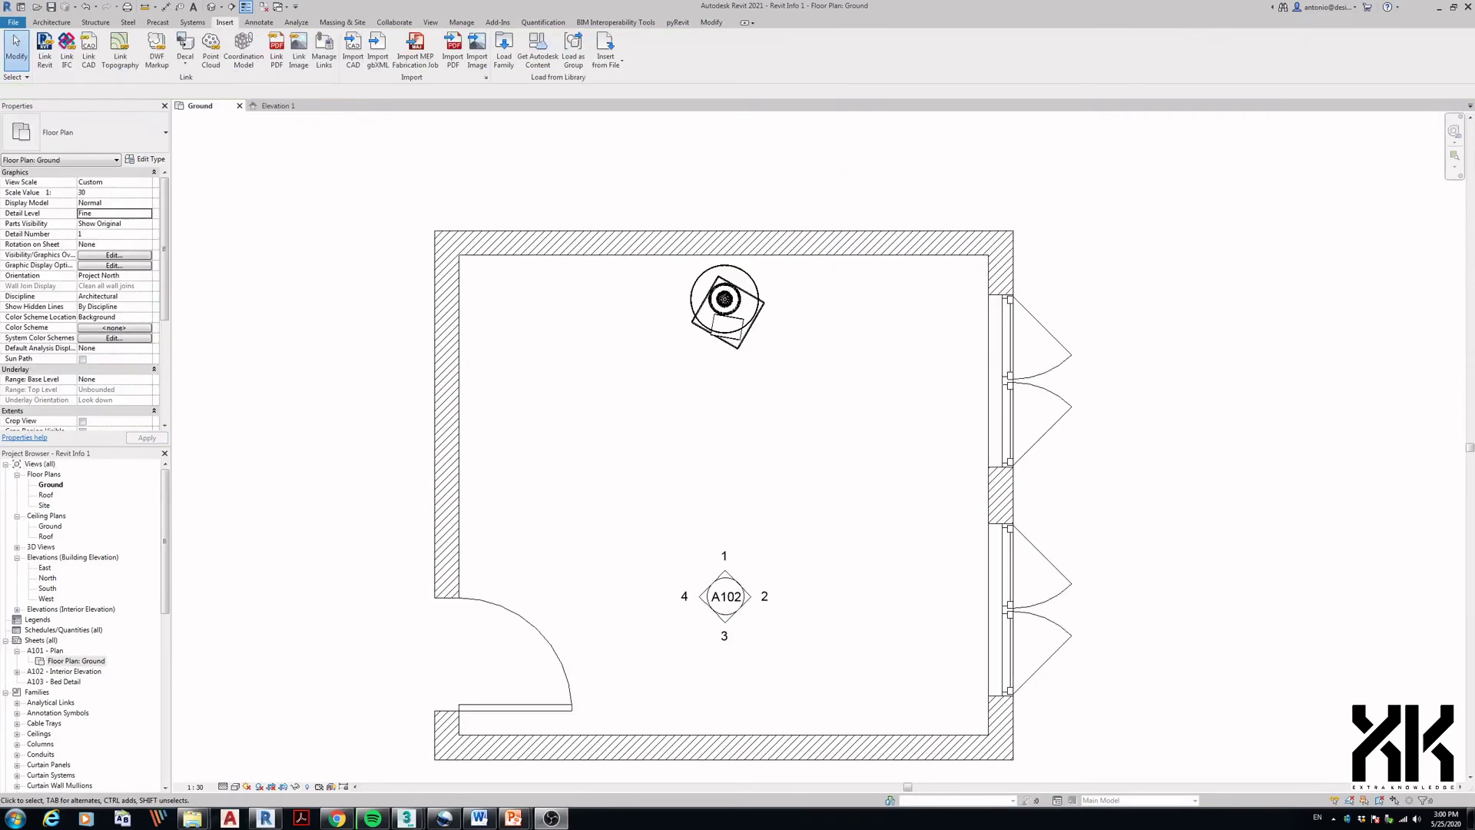
- Open Elevation 1 from the interior elevation marker in the Ground plan and view the side table and lamp up close
{"action": "left_click", "coordinate": [726, 564]}
{"action": "double_click", "coordinate": [725, 564]}
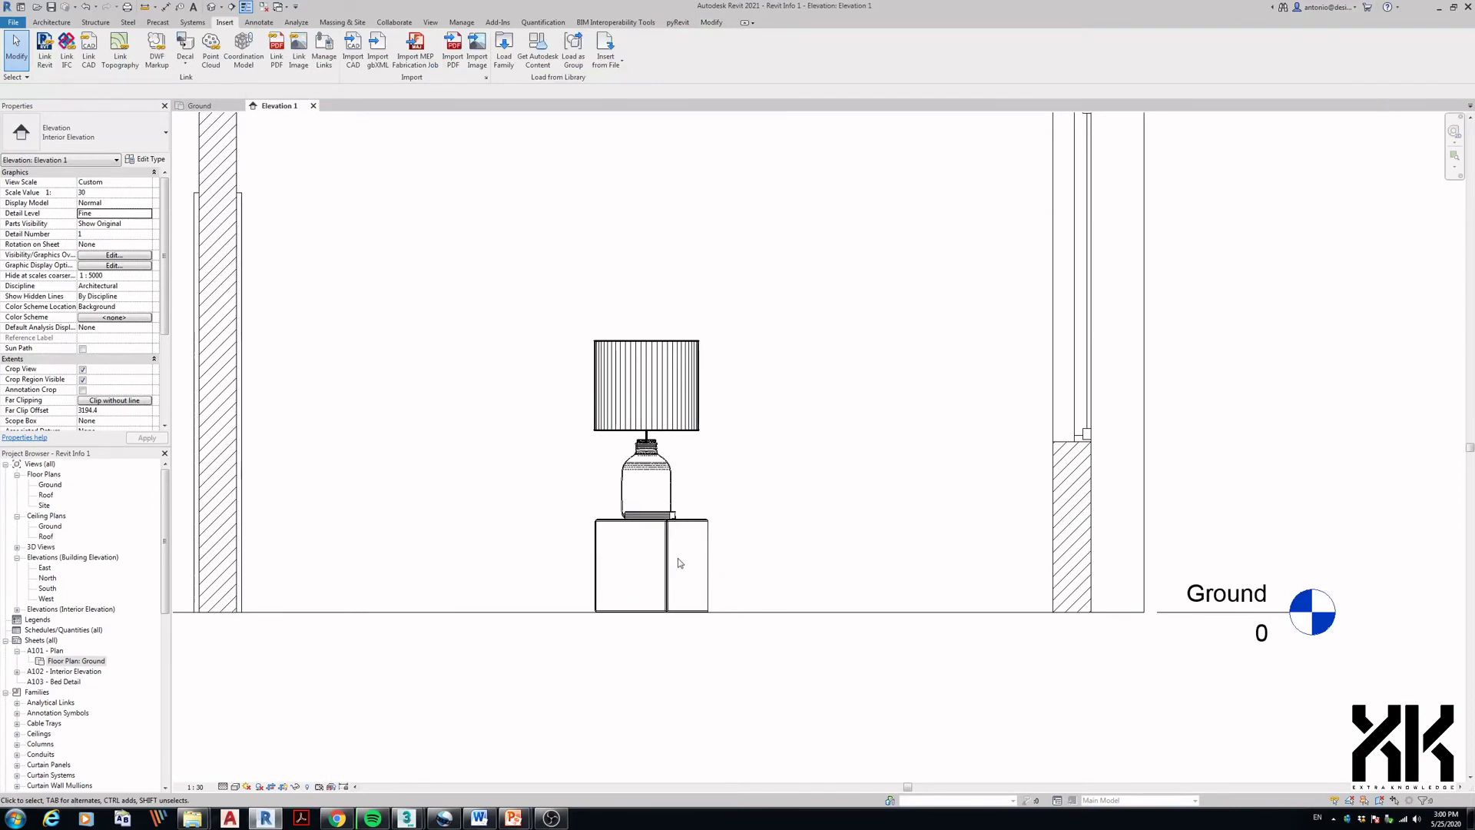
{"action": "scroll", "coordinate": [679, 564], "scroll_direction": "up", "scroll_amount": 4}
{"action": "scroll", "coordinate": [691, 540], "scroll_direction": "up", "scroll_amount": 1}
{"action": "middle_click_drag", "start_coordinate": [691, 541], "coordinate": [638, 608]}
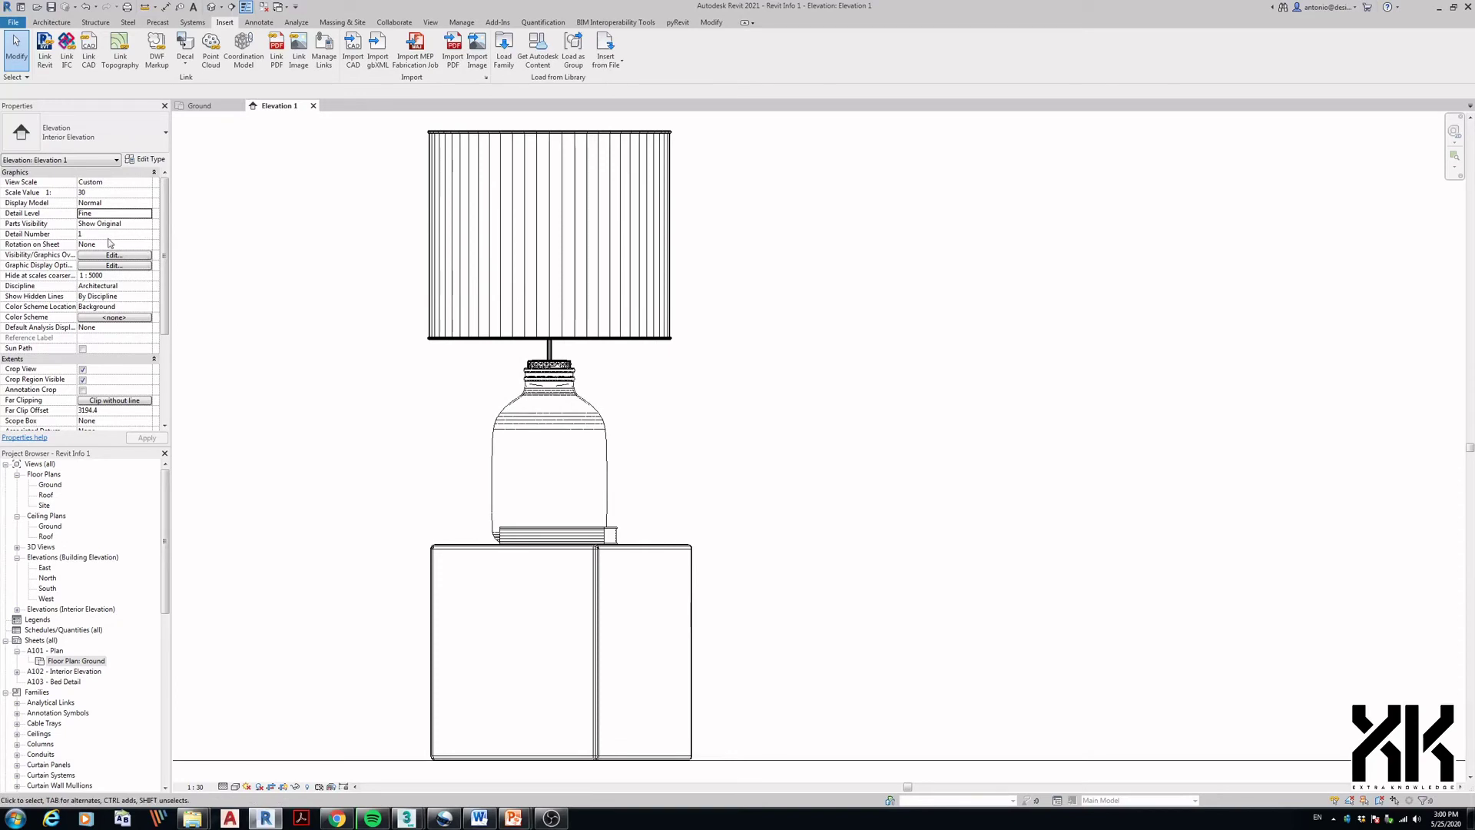
- Compare the lamp base in Elevation 1 by setting the view's detail level to Coarse, Medium and back to Fine
{"action": "left_click", "coordinate": [146, 215]}
{"action": "left_click", "coordinate": [148, 215]}
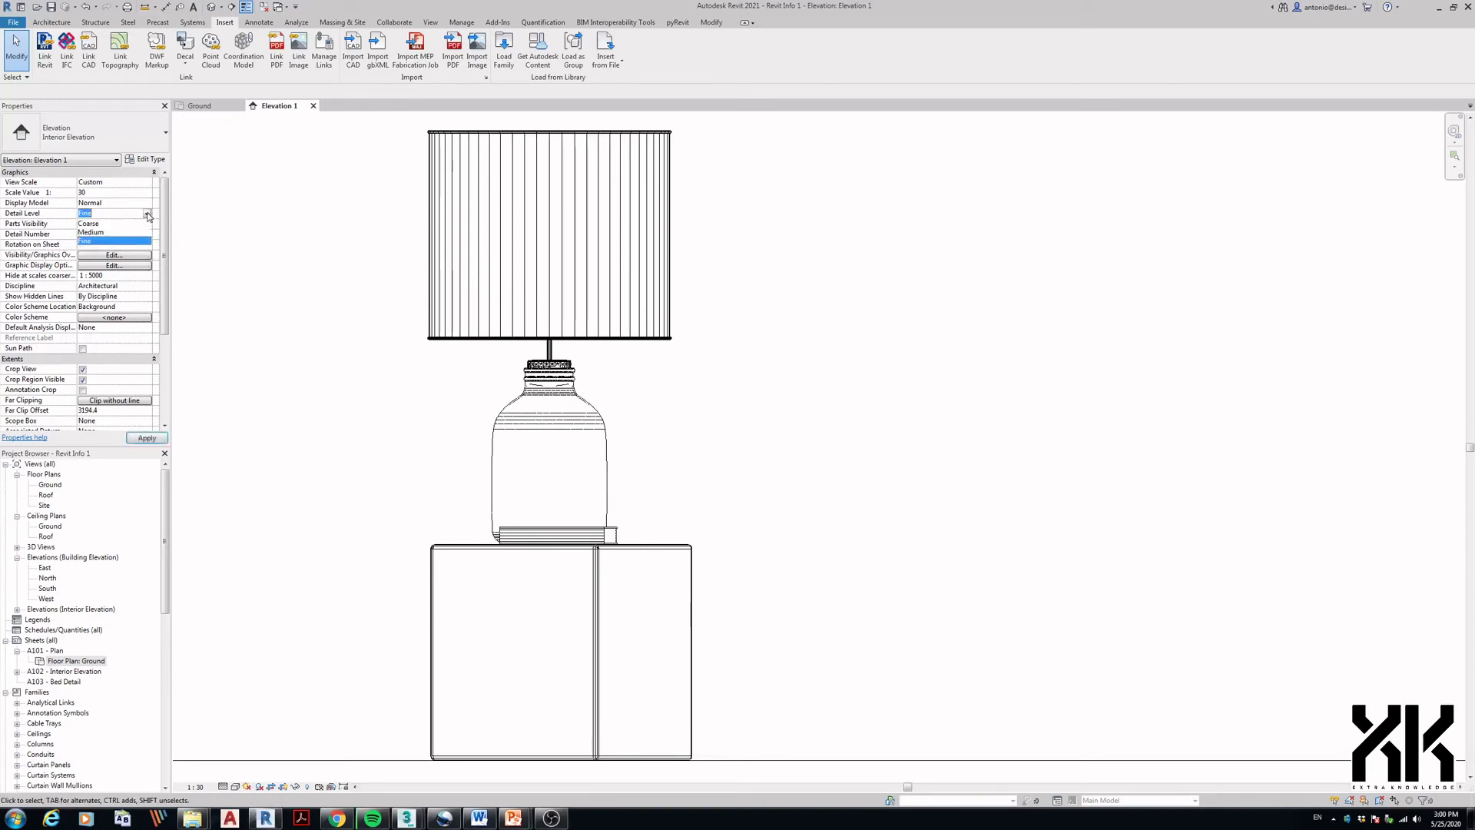
{"action": "left_click", "coordinate": [100, 223]}
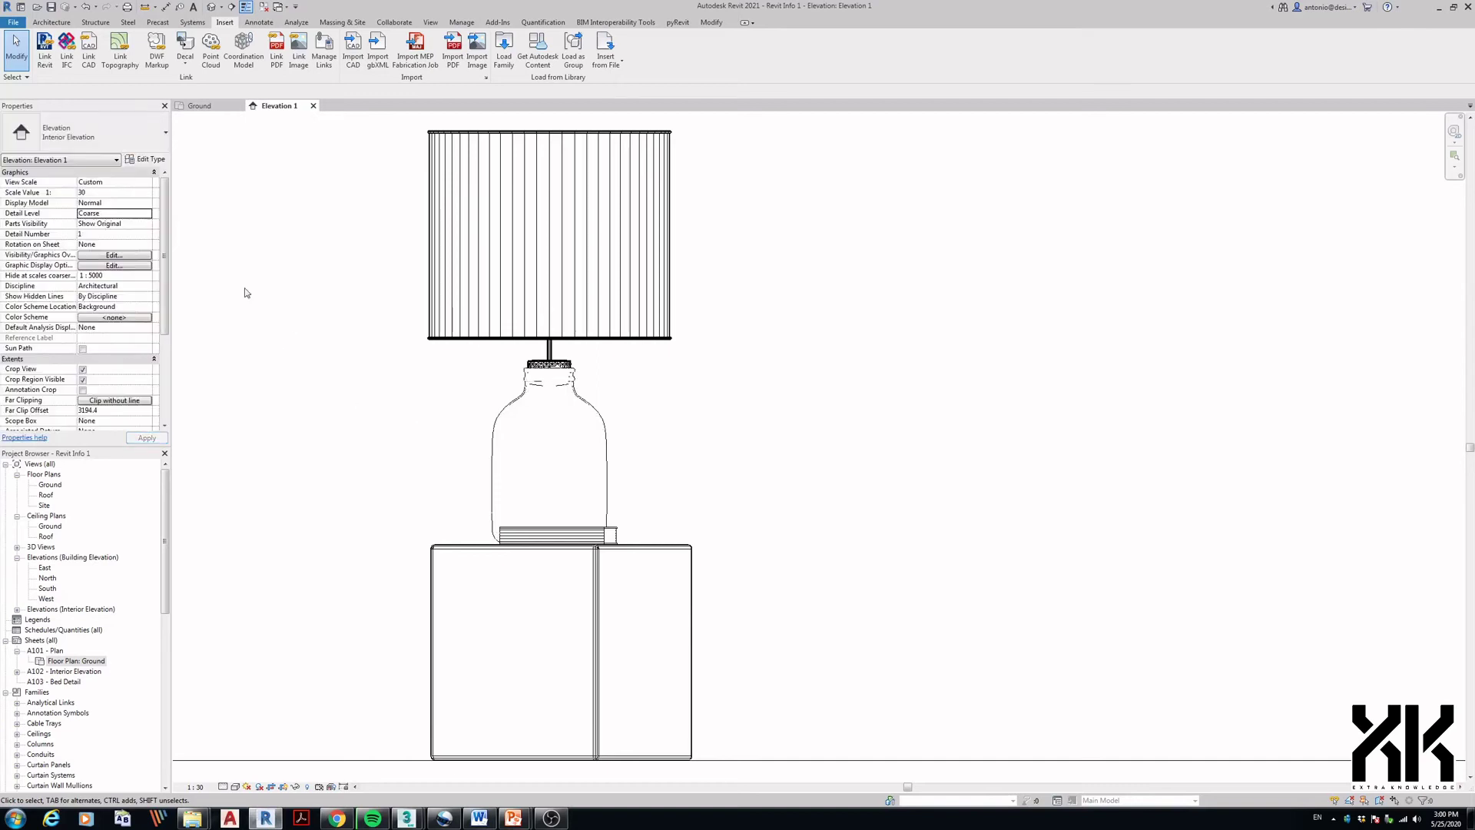
{"action": "left_click", "coordinate": [147, 213]}
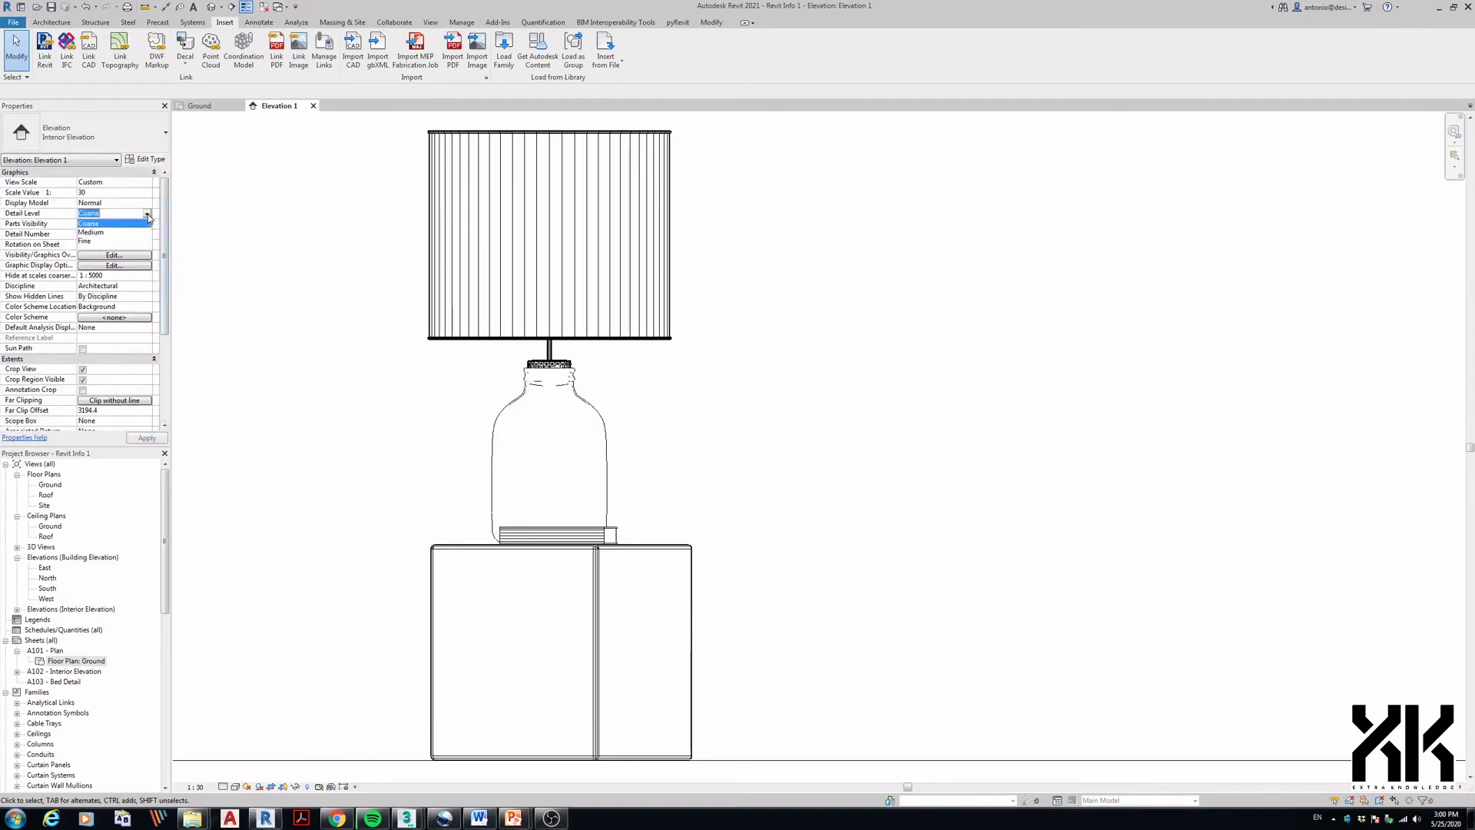
{"action": "left_click", "coordinate": [91, 232]}
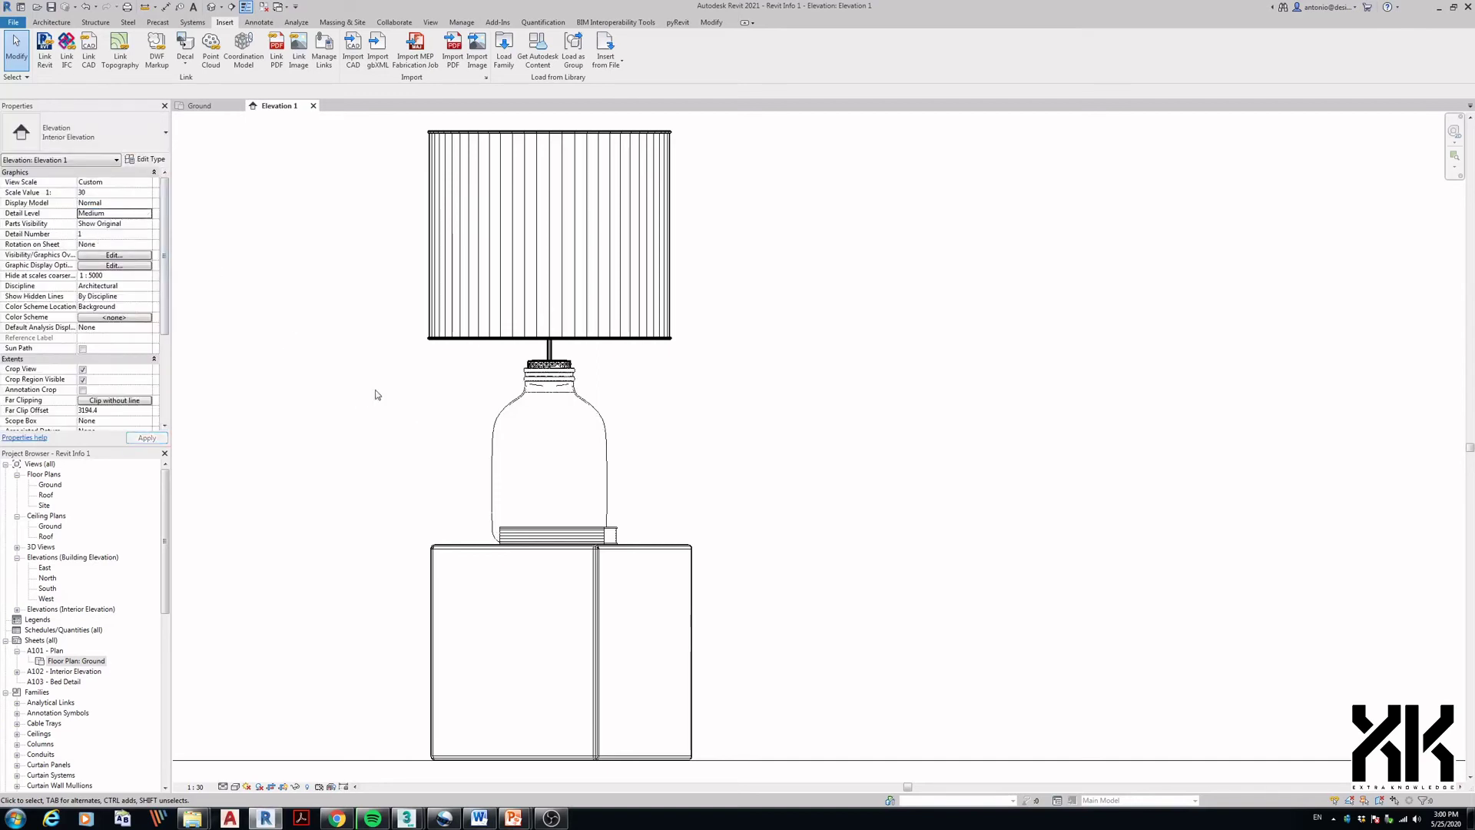
{"action": "left_click", "coordinate": [147, 214]}
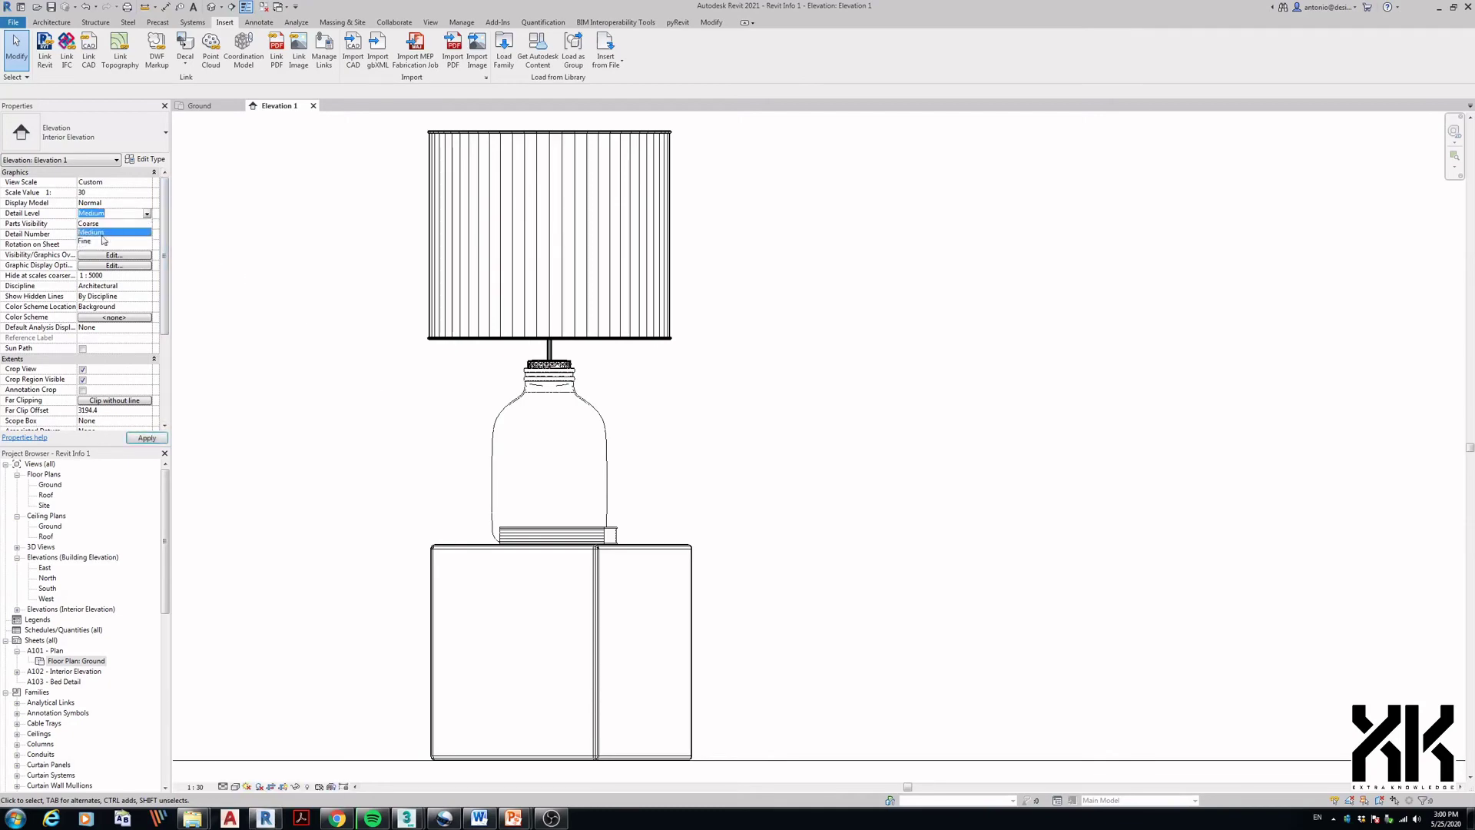
{"action": "left_click", "coordinate": [100, 241]}
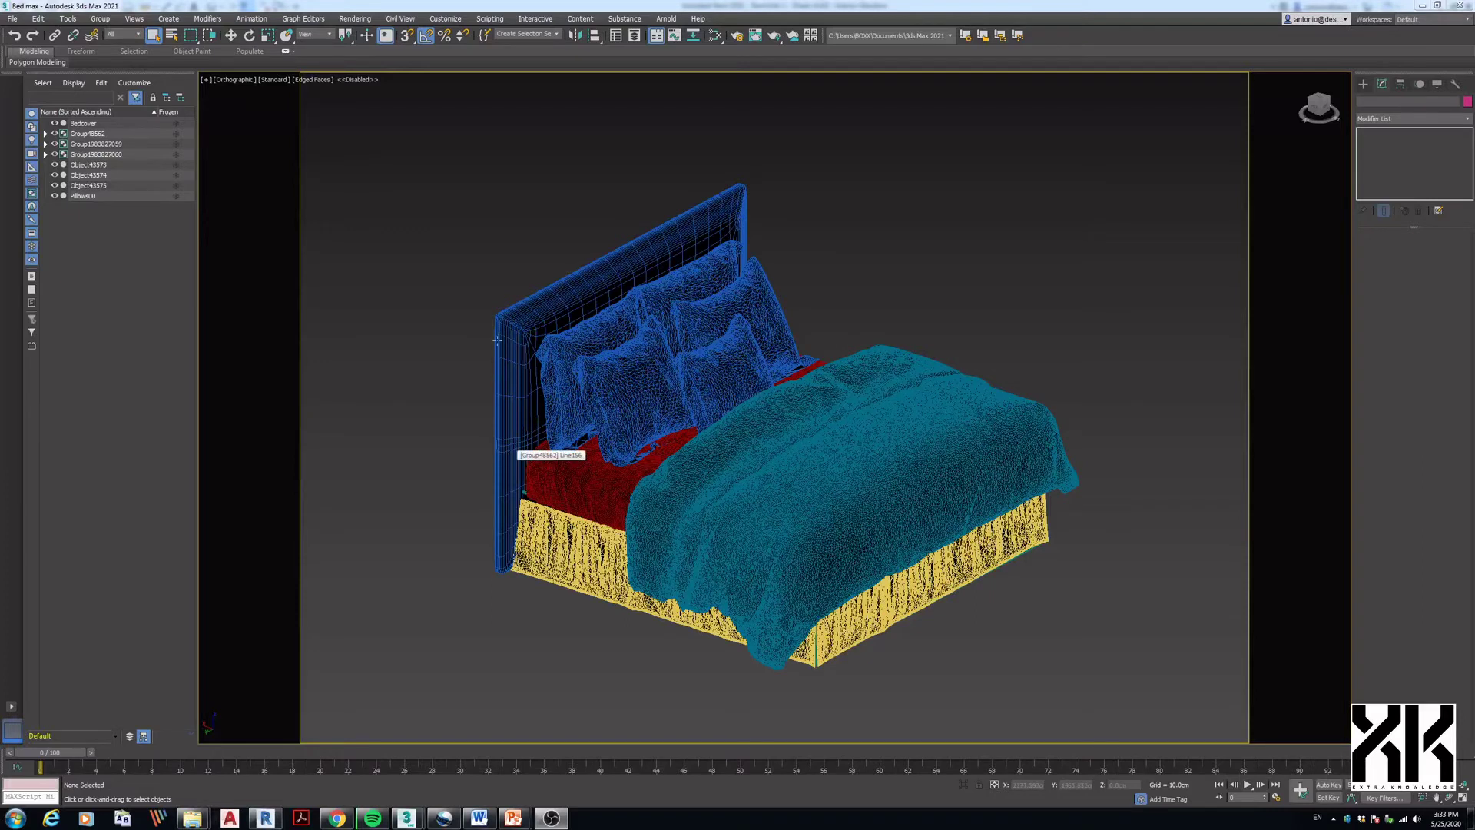
- In 3ds Max, ungroup Group48562 of the bed model to separate the headboard group from the bed pieces
{"action": "left_click", "coordinate": [508, 457]}
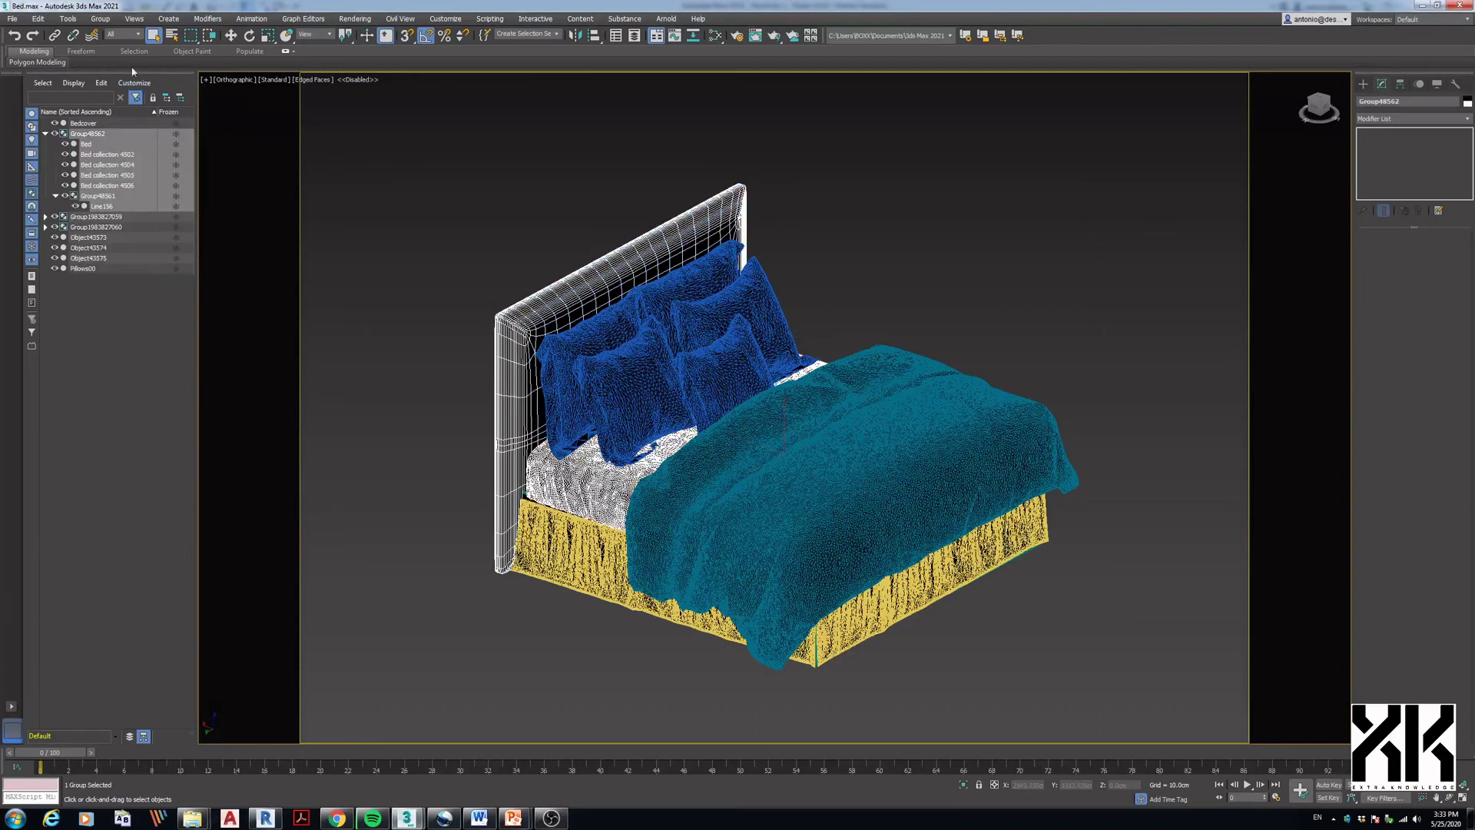
{"action": "left_click", "coordinate": [101, 18]}
{"action": "left_click", "coordinate": [105, 48]}
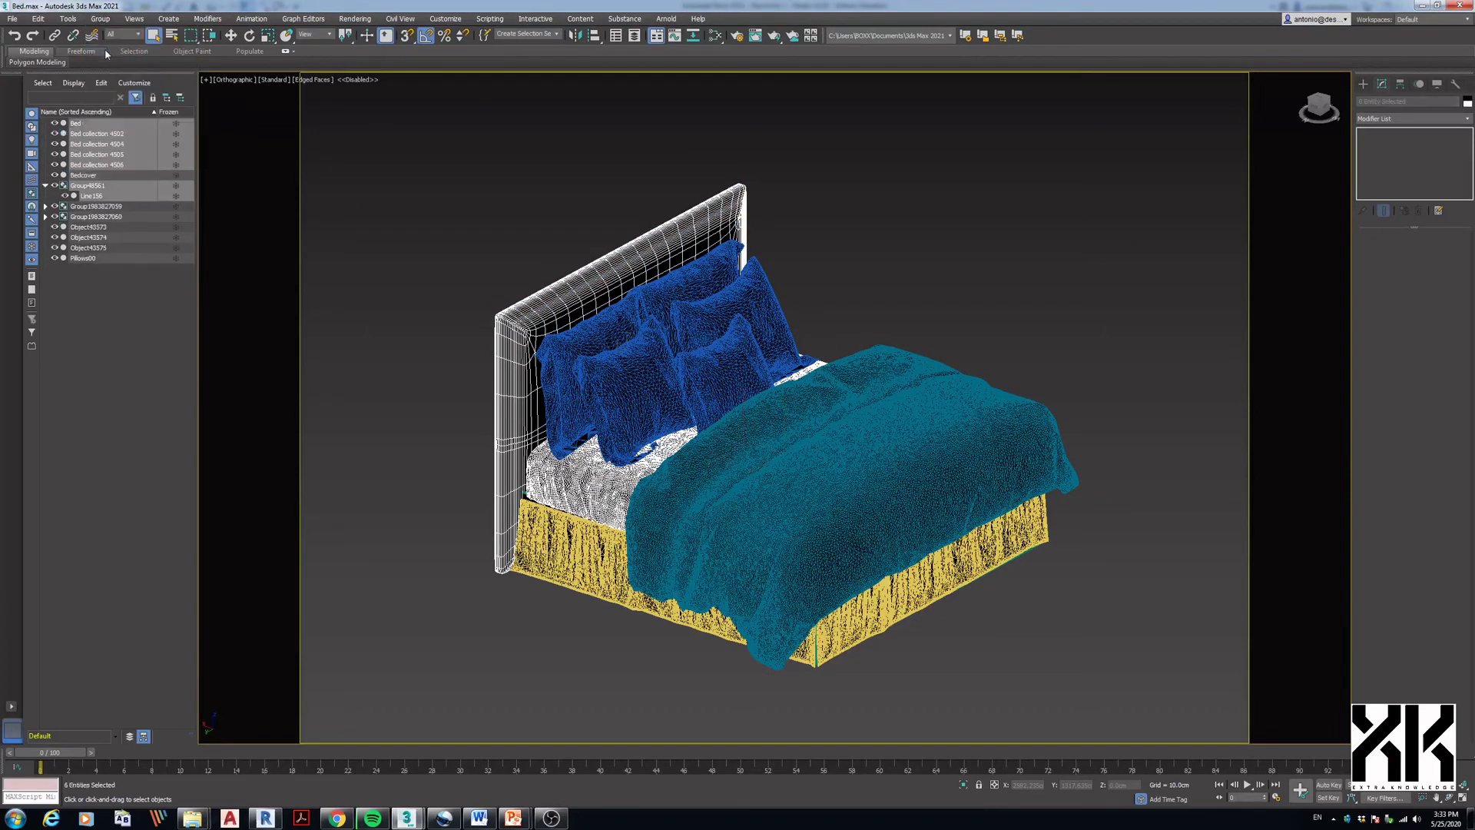
{"action": "left_click", "coordinate": [87, 185]}
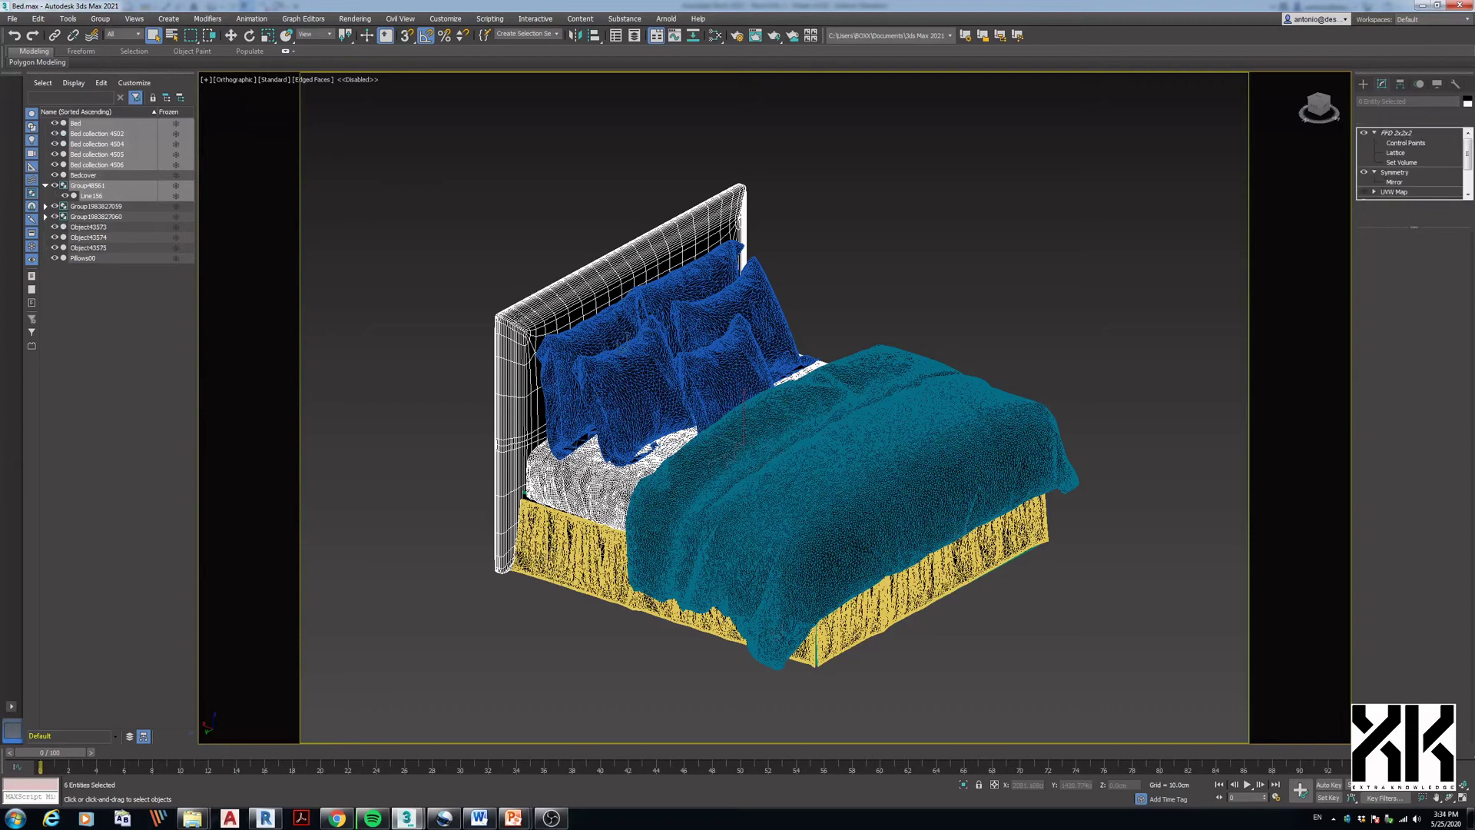
{"action": "left_click", "coordinate": [457, 280]}
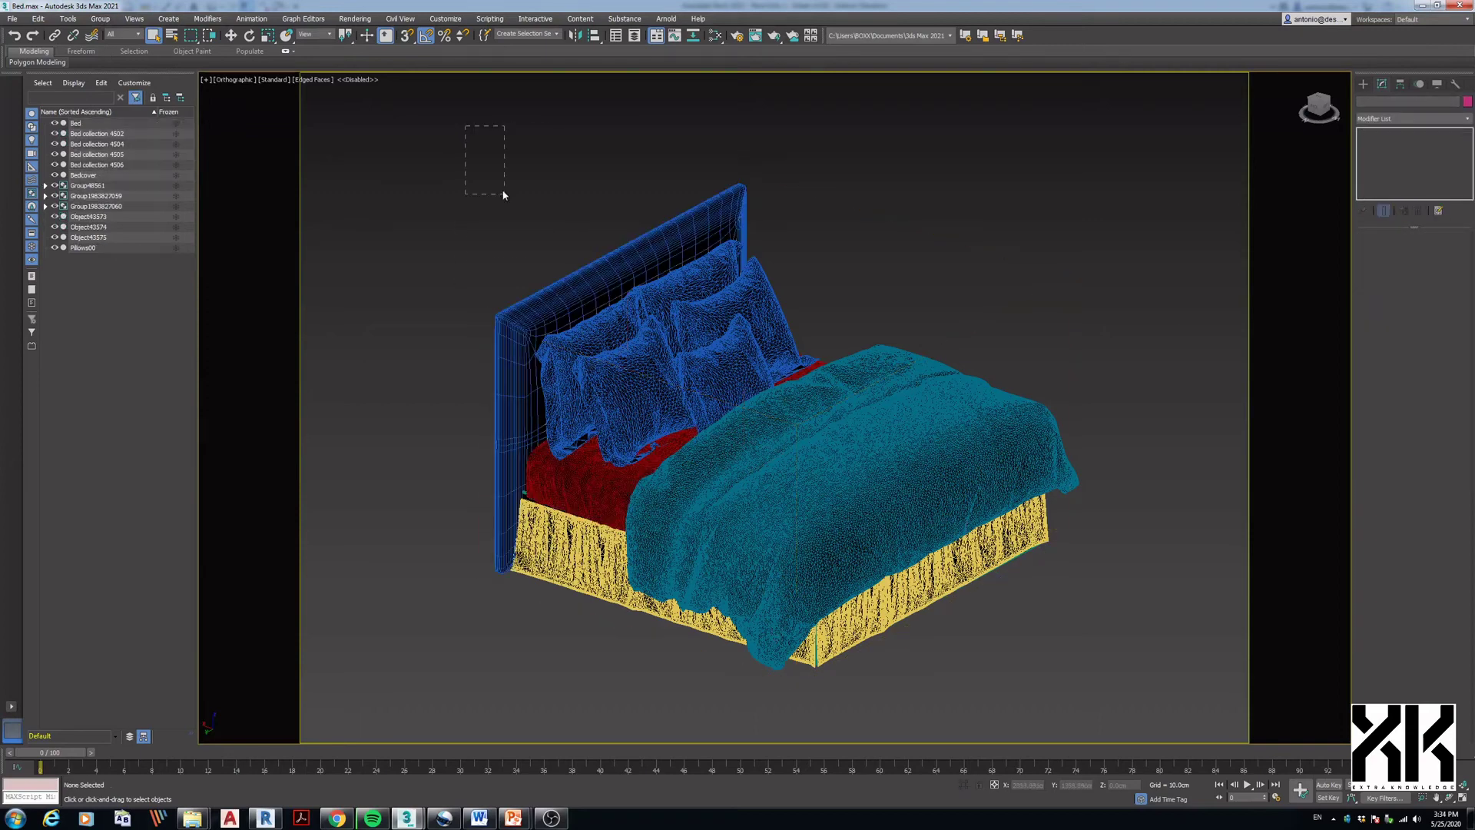
- Apply a MultiRes modifier to all bed objects except the headboard group Group48561
{"action": "left_click_drag", "start_coordinate": [504, 195], "coordinate": [1113, 730]}
{"action": "left_click", "coordinate": [87, 185], "text": "ctrl"}
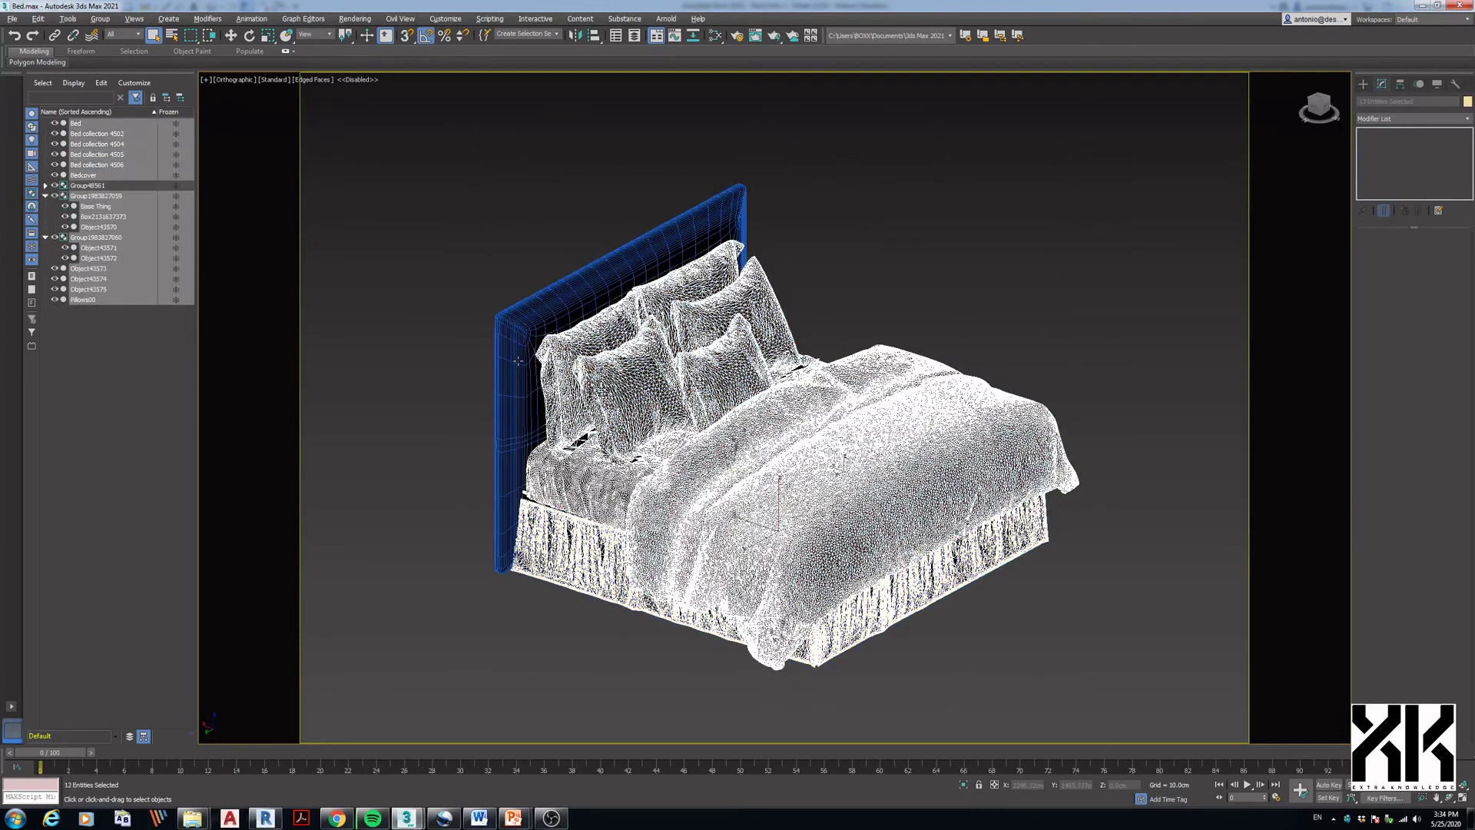
{"action": "left_click", "coordinate": [1413, 118]}
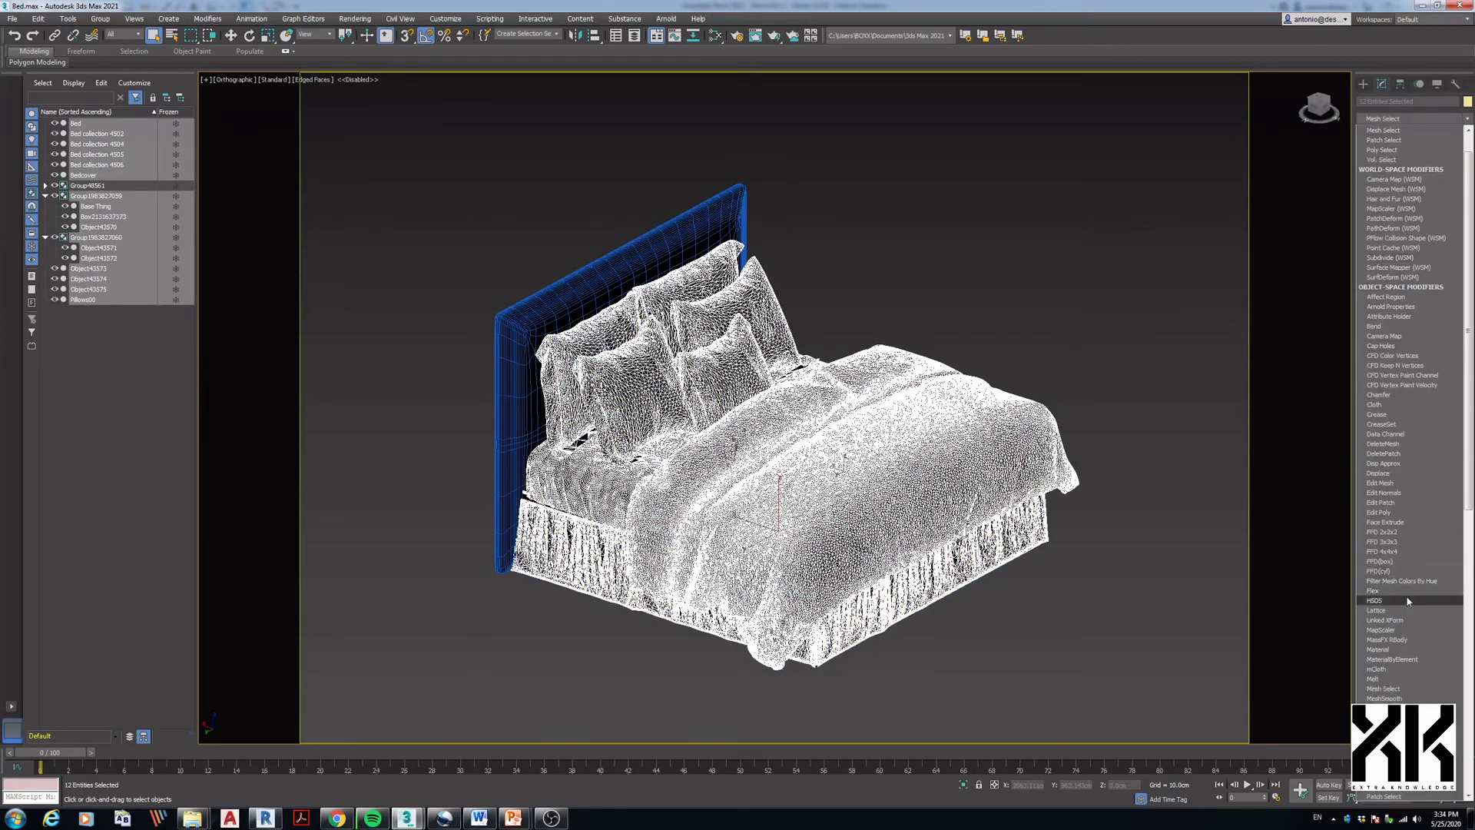
{"action": "scroll", "coordinate": [1405, 630], "scroll_direction": "down", "scroll_amount": 17}
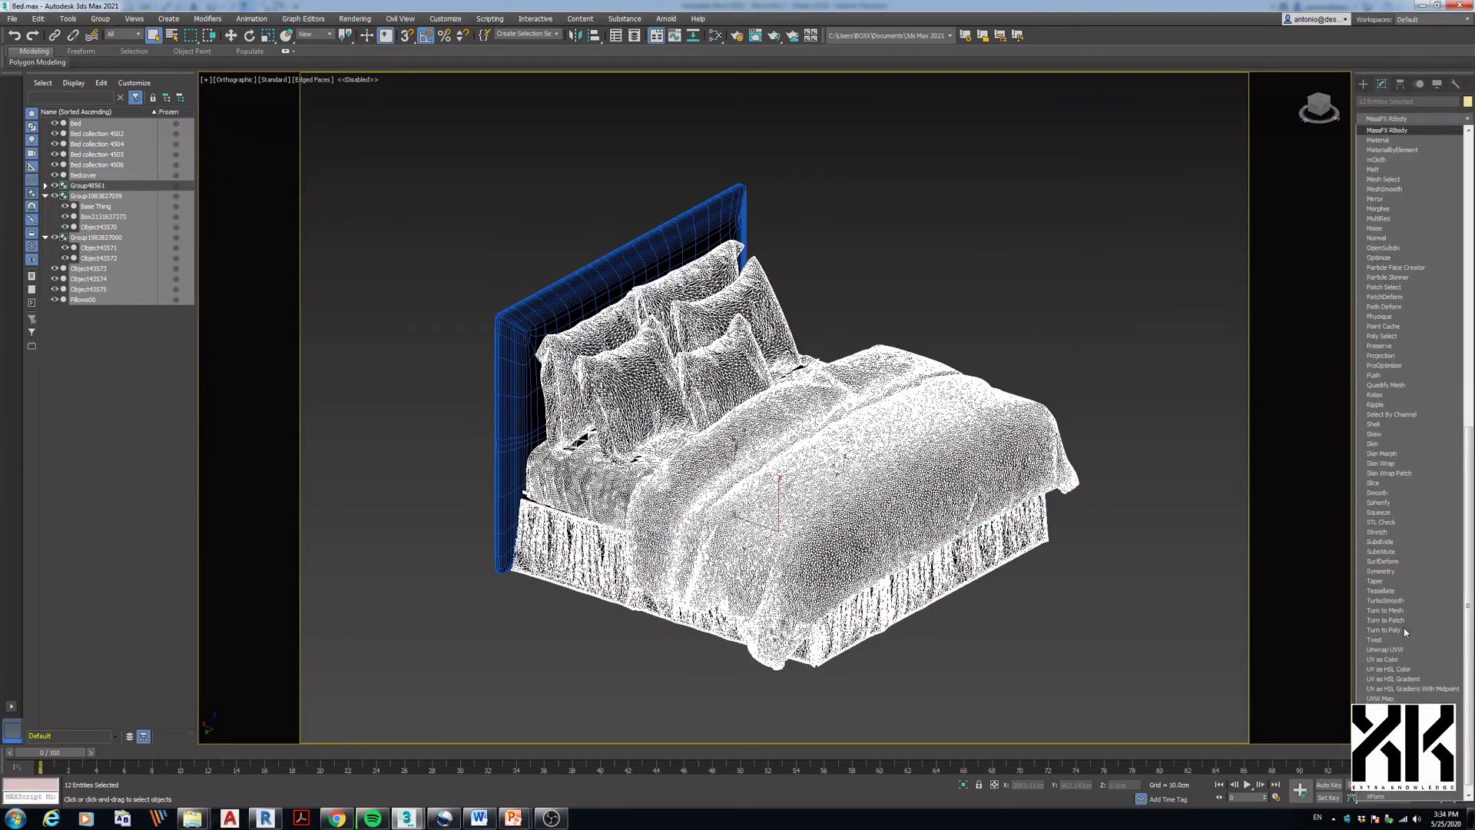
{"action": "left_click", "coordinate": [1372, 219]}
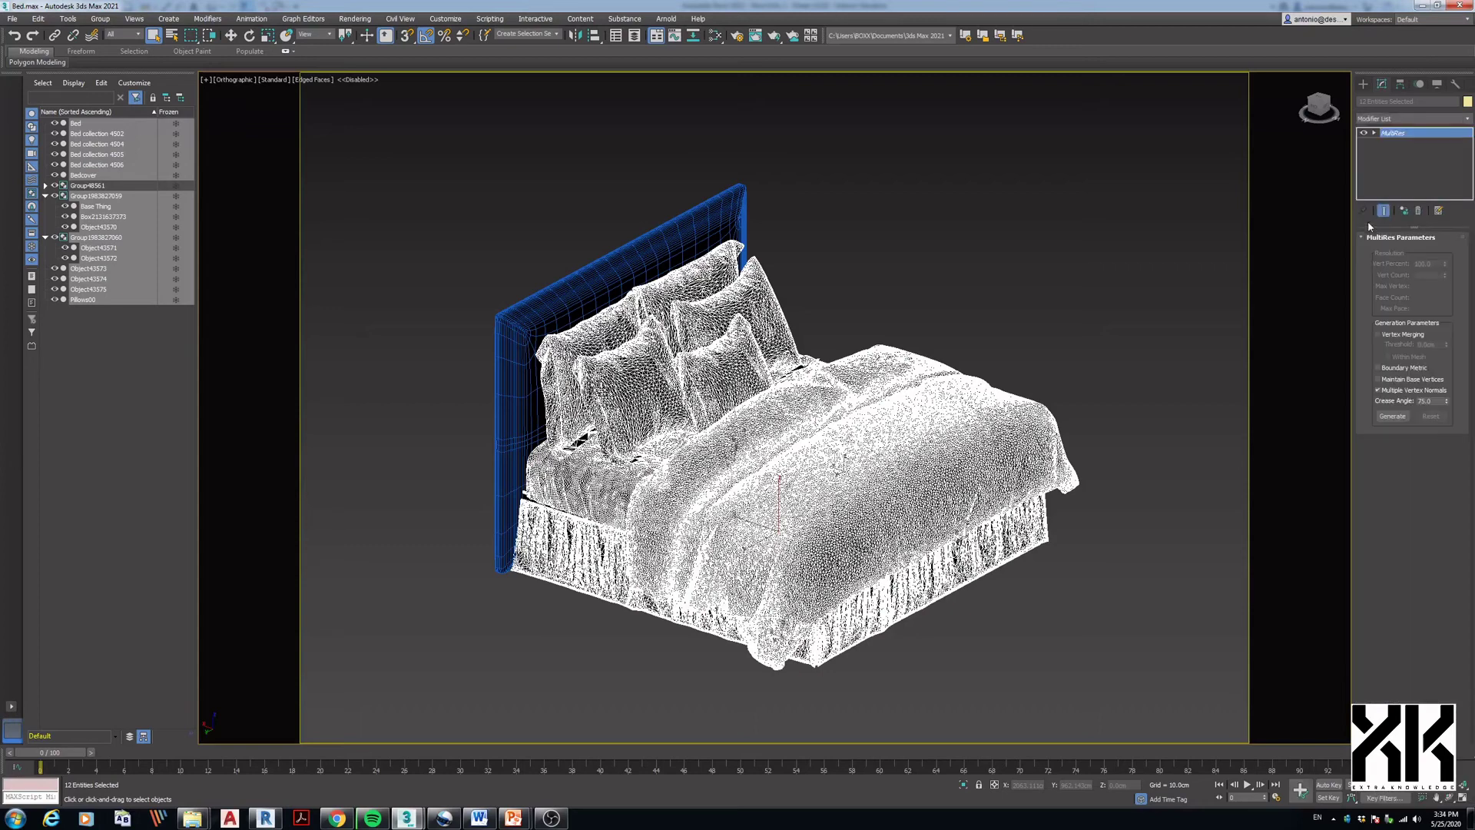
- Generate the MultiRes mesh for the selected bed objects and strongly reduce its Vert Percent
{"action": "left_click", "coordinate": [1392, 416]}
{"action": "double_click", "coordinate": [1423, 264]}
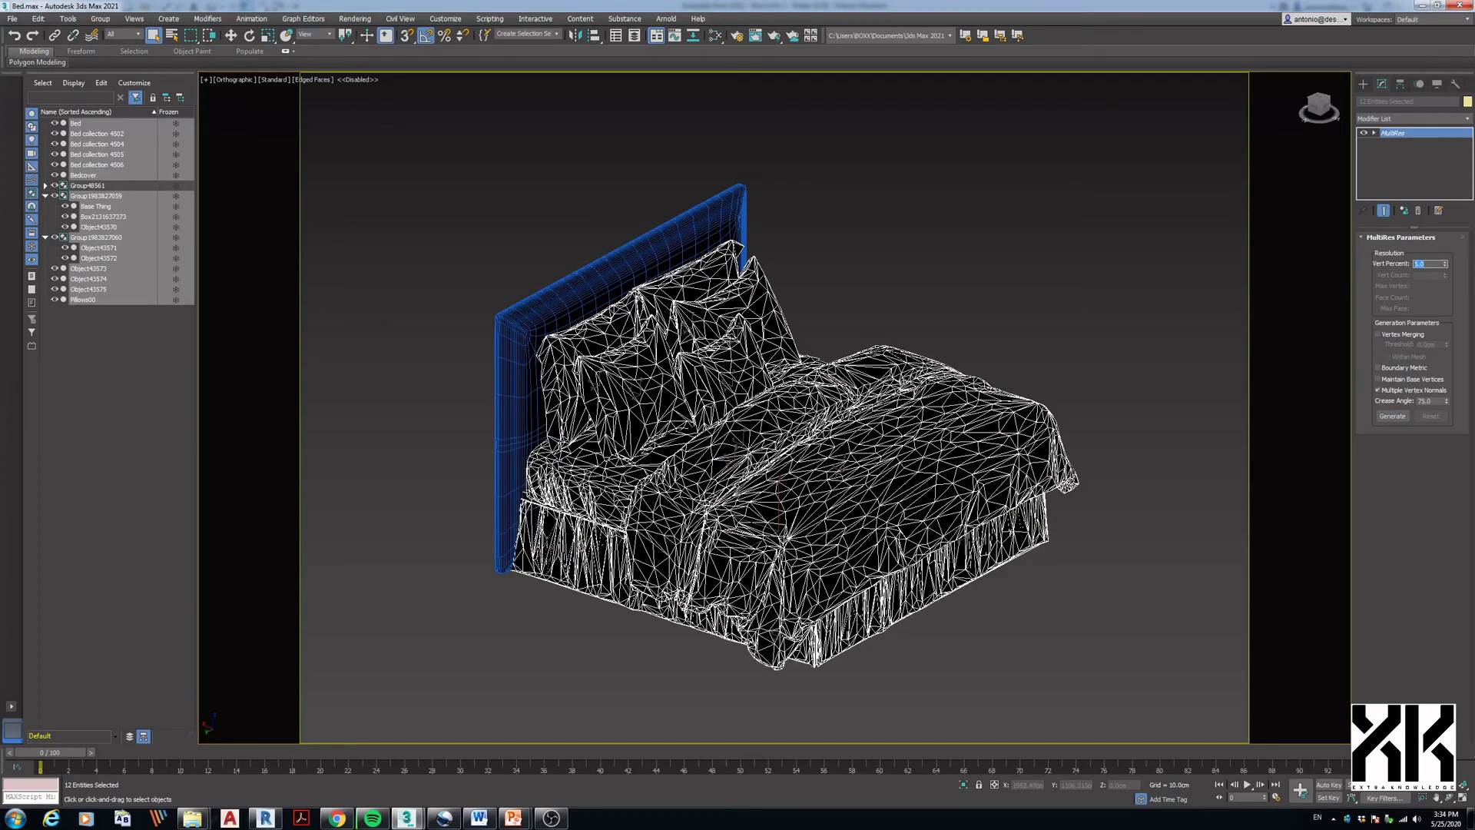
{"action": "left_click", "coordinate": [1064, 239]}
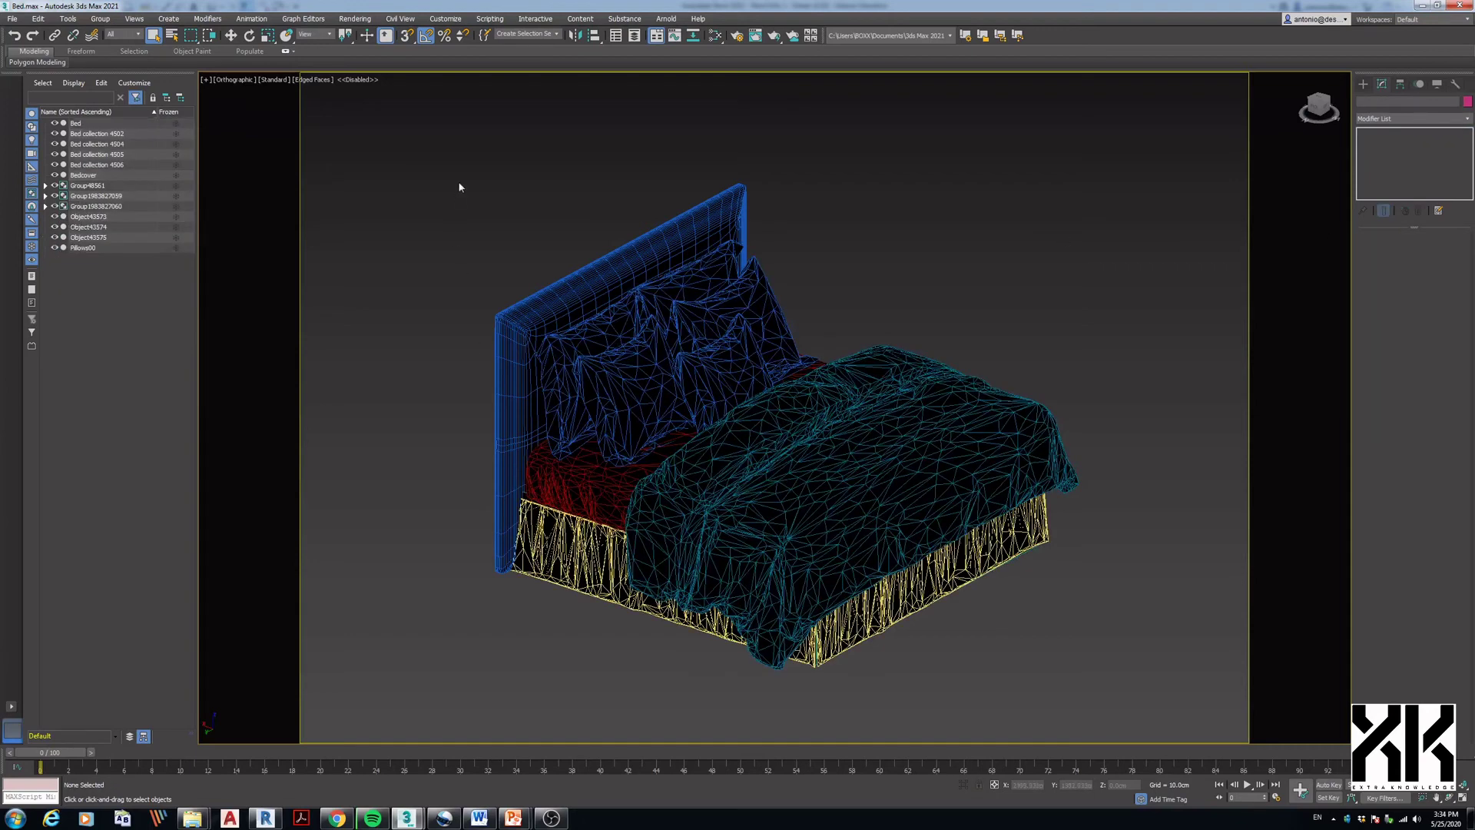
- Add an Edit Mesh modifier to all bed objects, headboard included, and enter its Edge sub-object level
{"action": "left_click_drag", "start_coordinate": [766, 356], "coordinate": [1117, 703]}
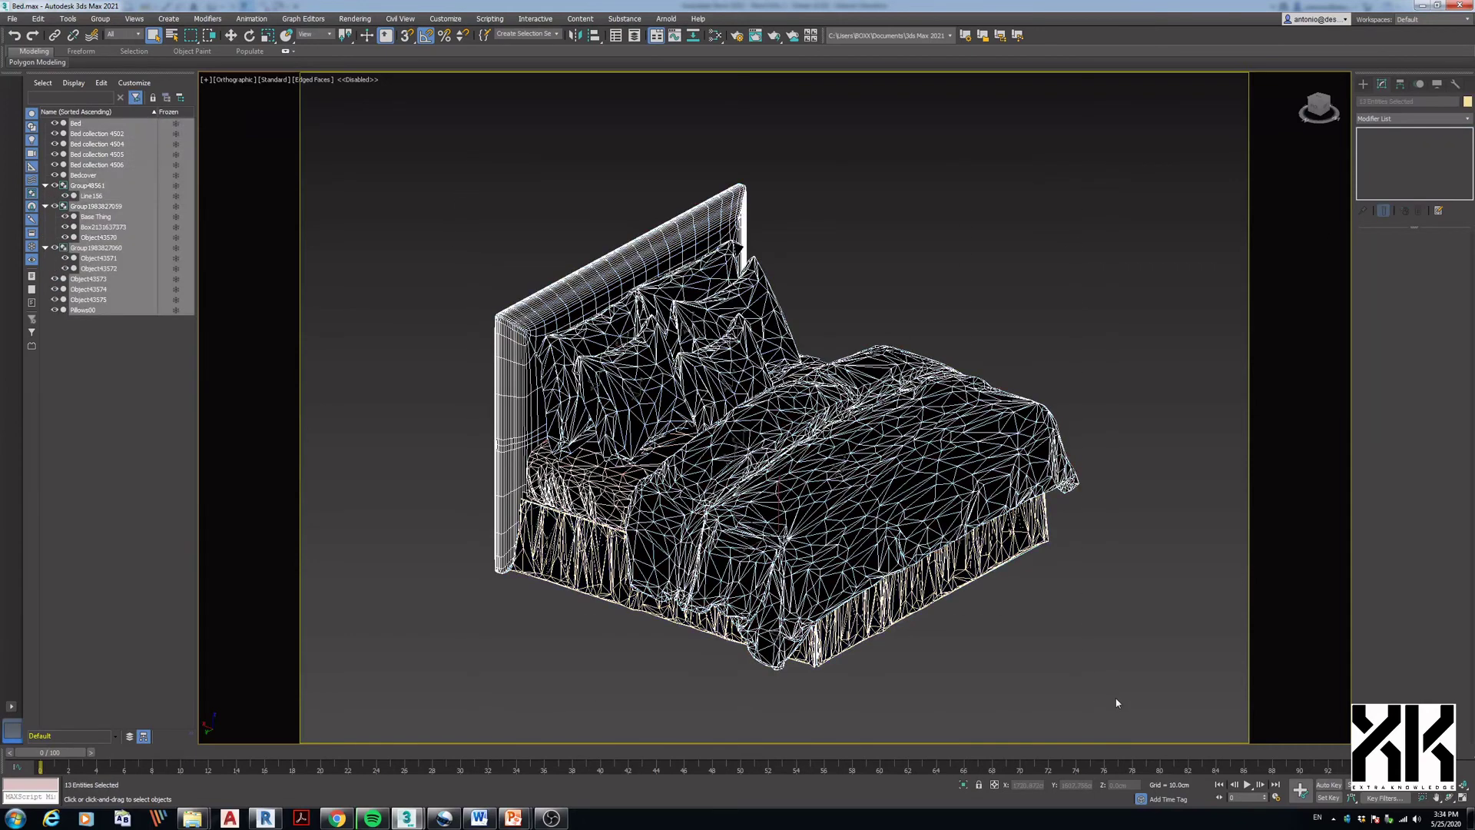
{"action": "left_click", "coordinate": [1374, 118]}
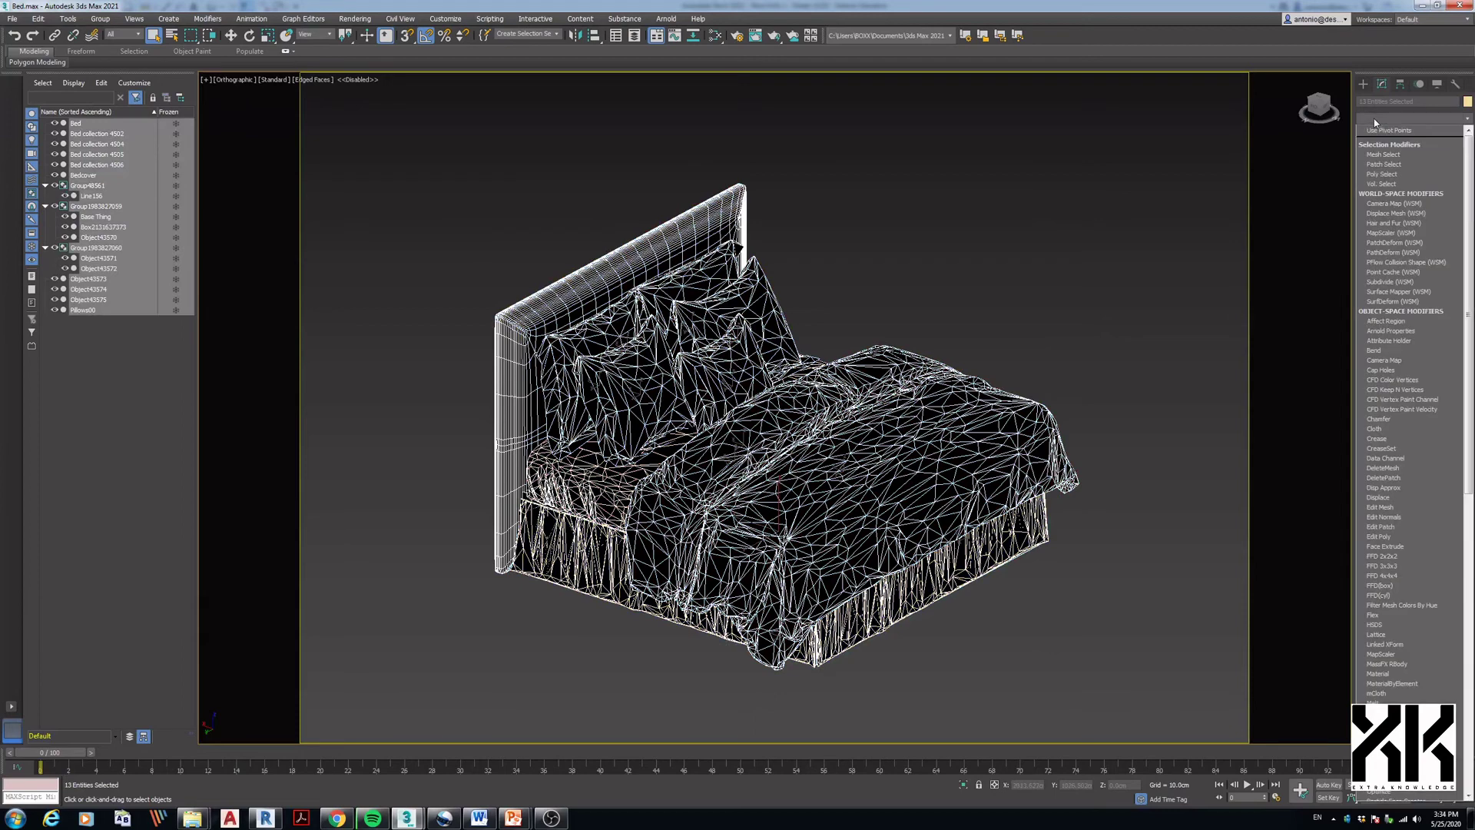
{"action": "key", "text": "e"}
{"action": "left_click", "coordinate": [1376, 129]}
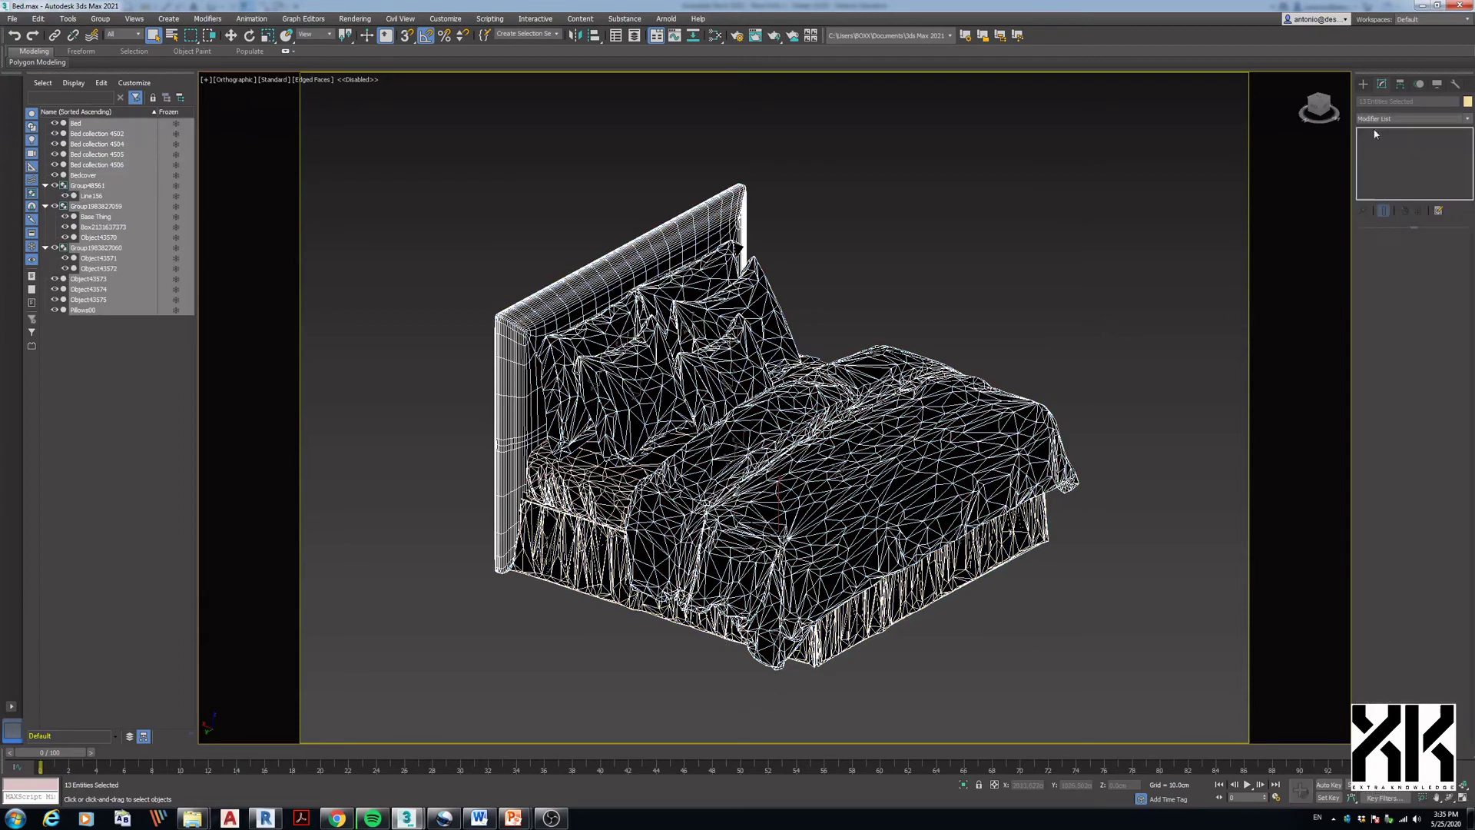
{"action": "left_click", "coordinate": [1374, 133]}
{"action": "left_click", "coordinate": [1392, 153]}
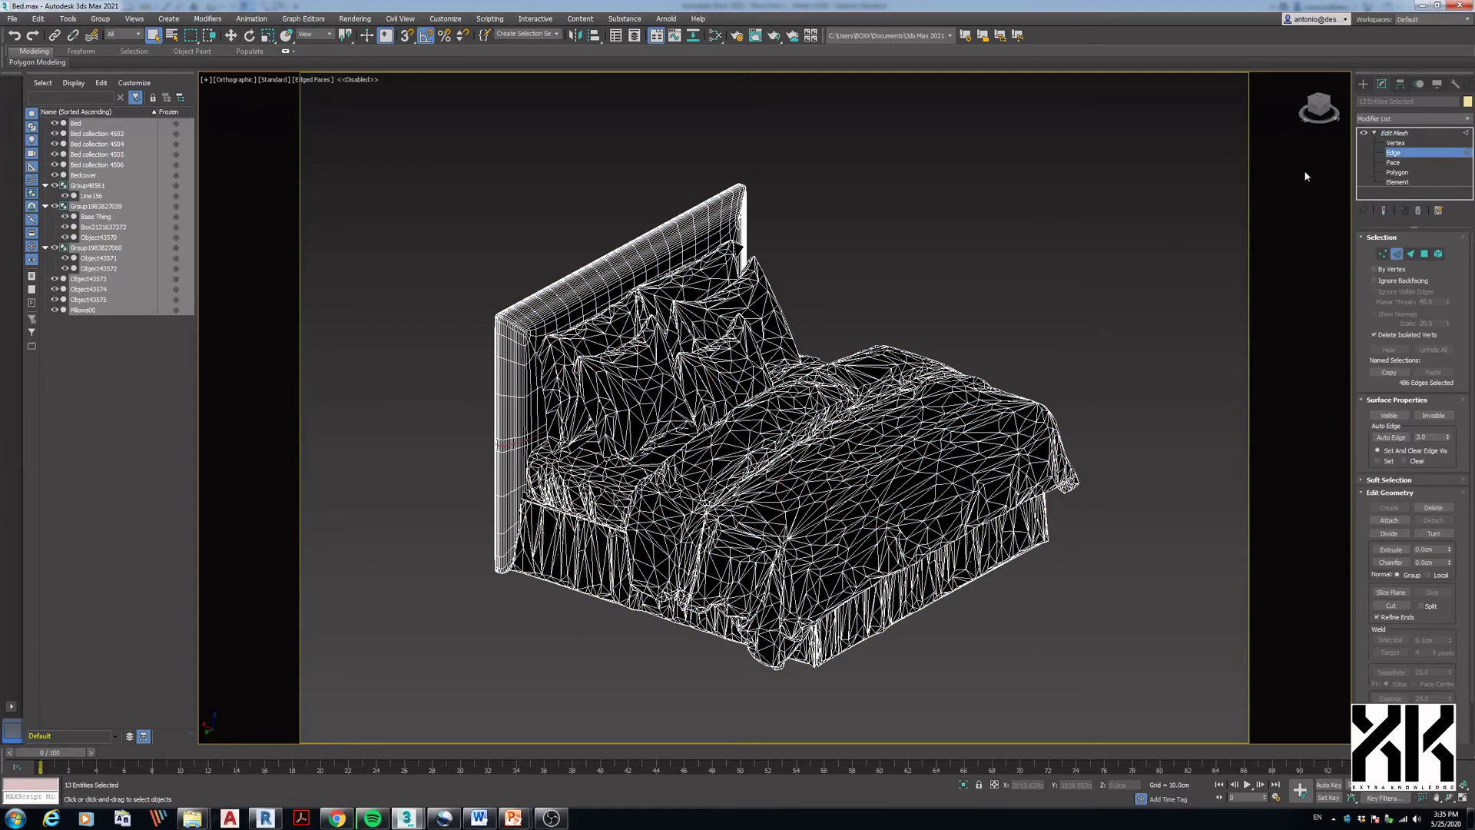
- Select all edges of the bed meshes, headboard included, and make them invisible
{"action": "left_click_drag", "start_coordinate": [1110, 651], "coordinate": [1151, 715]}
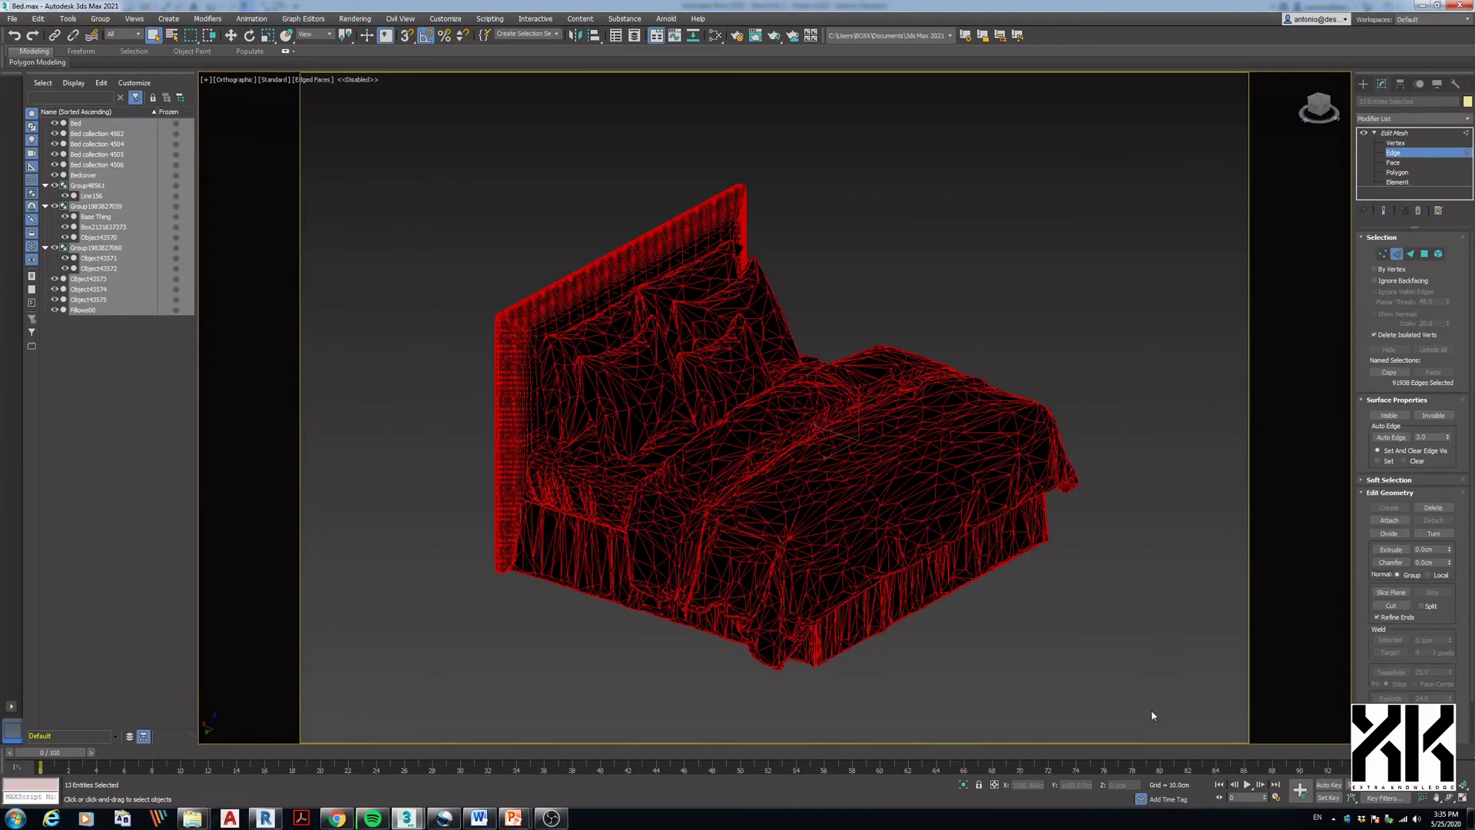
{"action": "left_click", "coordinate": [1321, 98]}
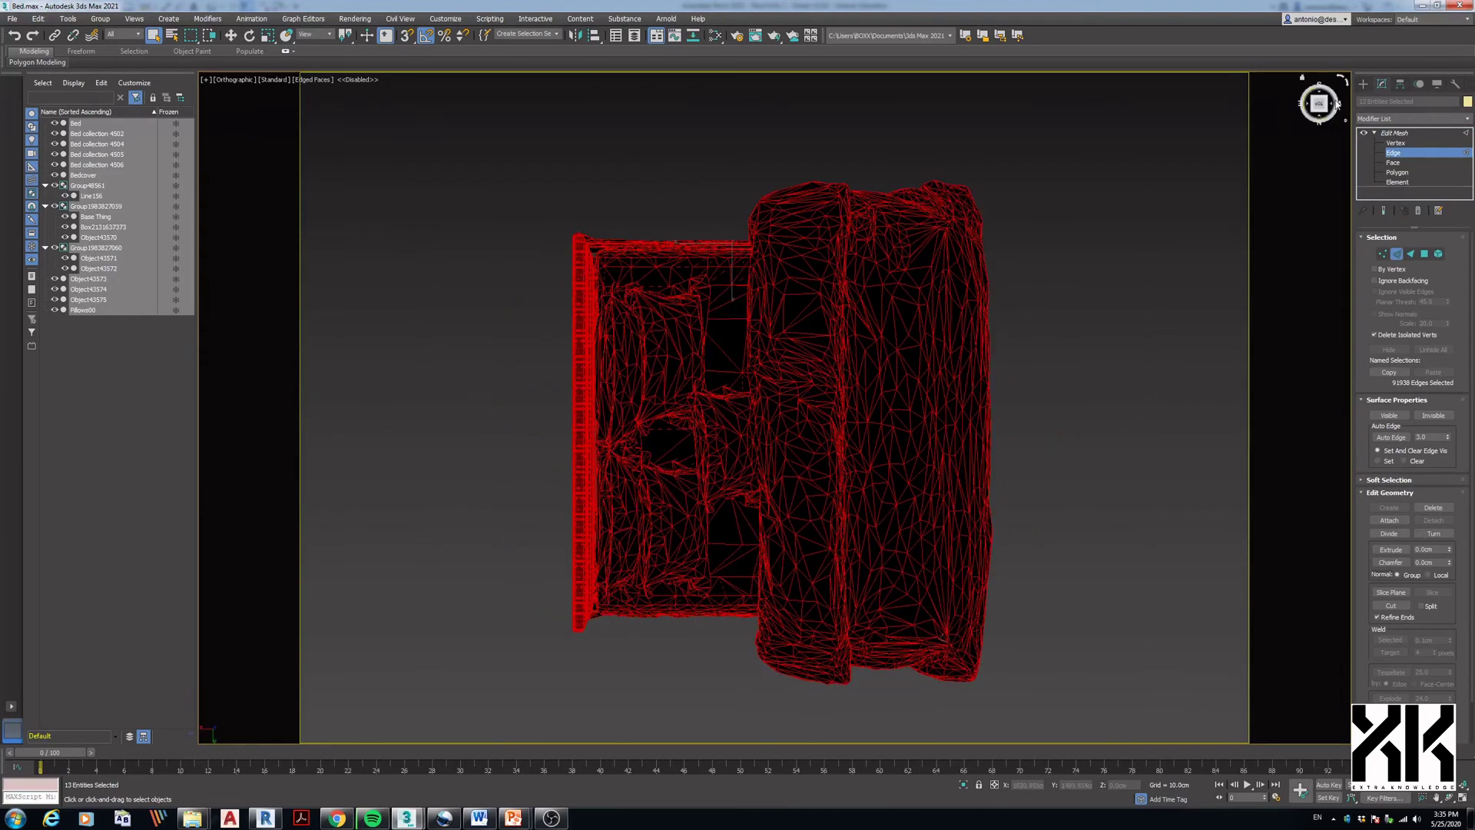
{"action": "left_click", "coordinate": [1343, 79]}
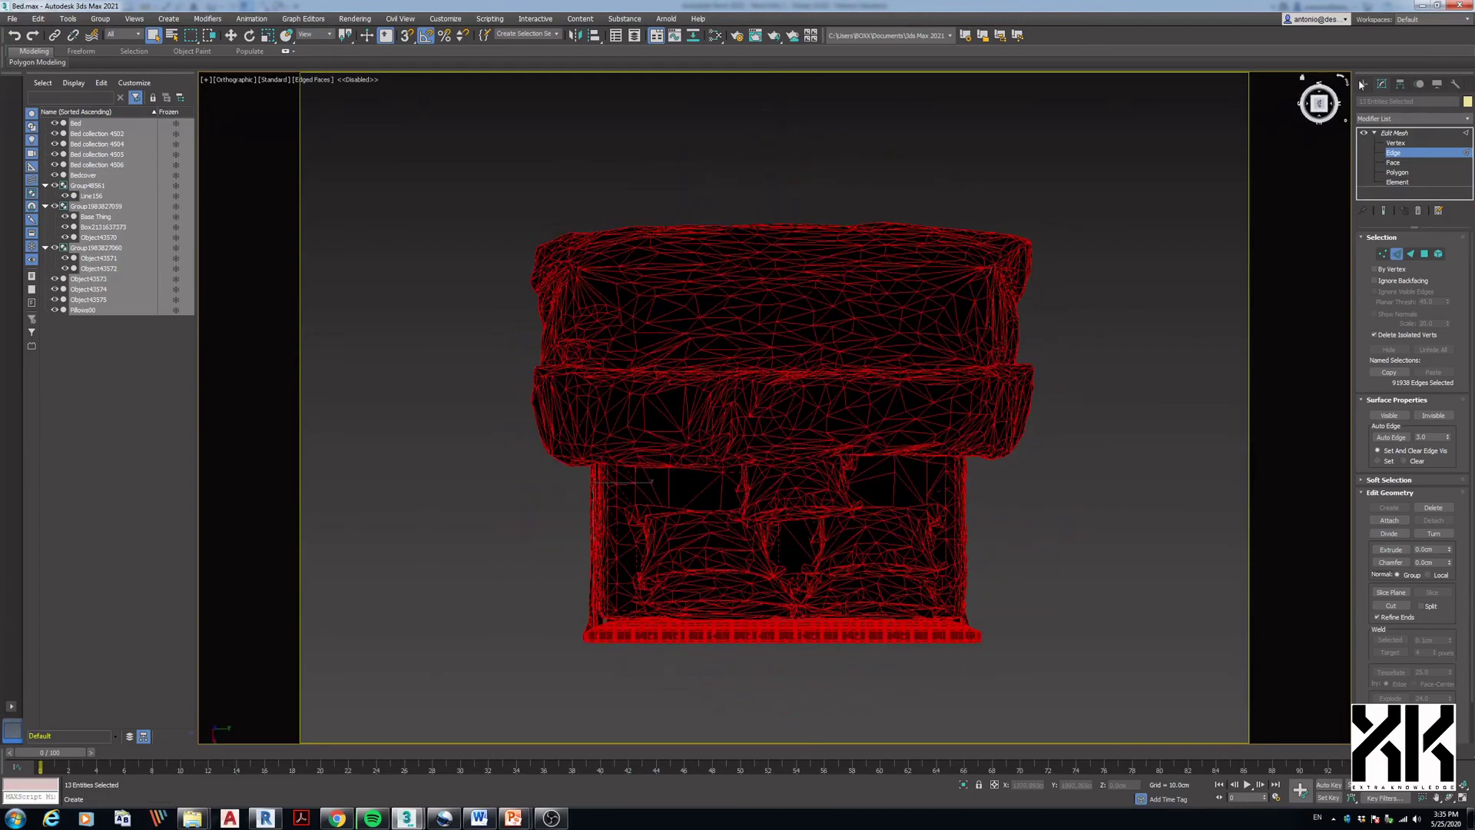
{"action": "left_click", "coordinate": [1349, 81]}
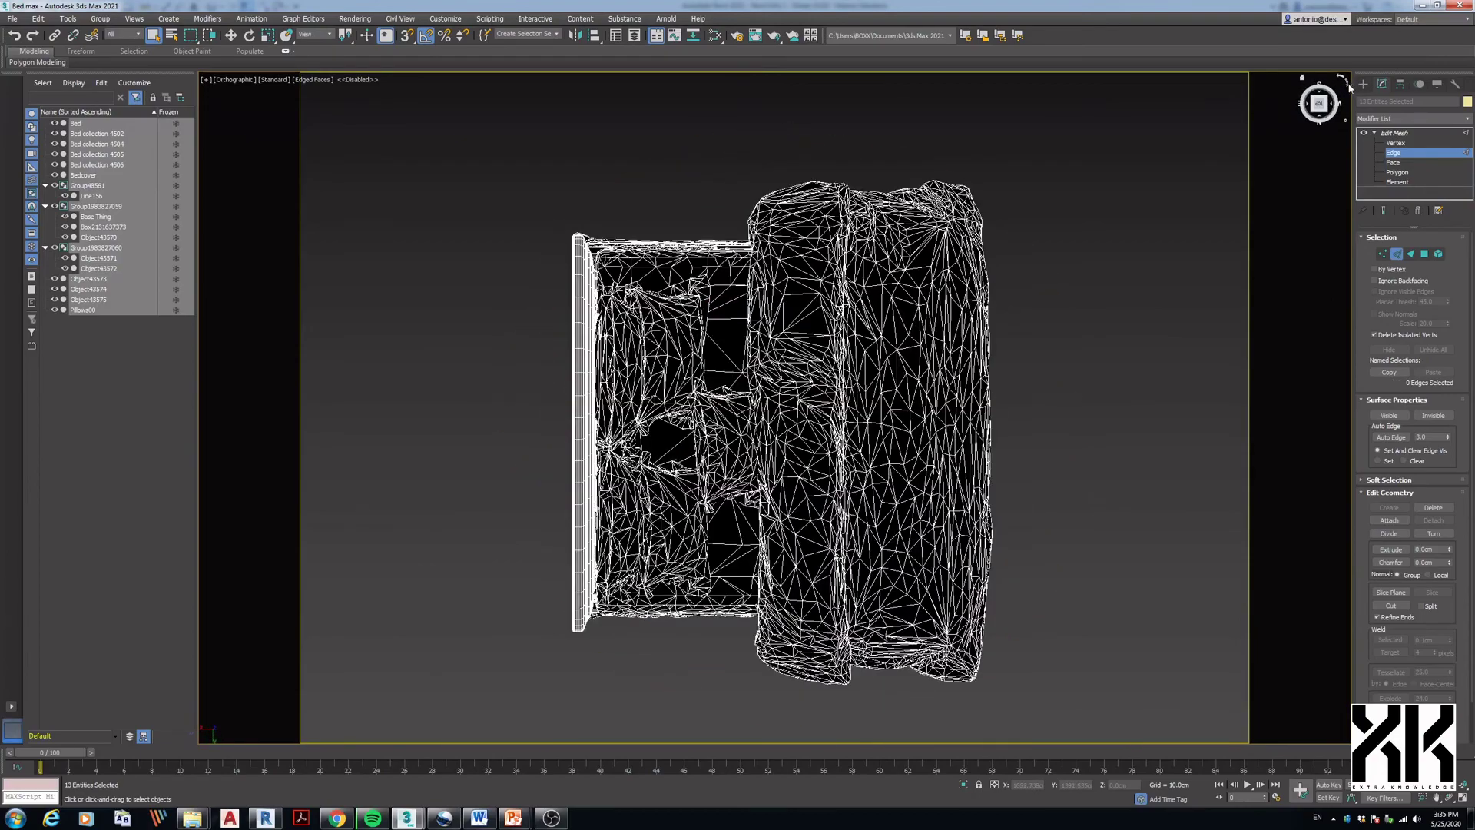
{"action": "left_click", "coordinate": [1350, 87]}
{"action": "left_click_drag", "start_coordinate": [550, 154], "coordinate": [601, 227]}
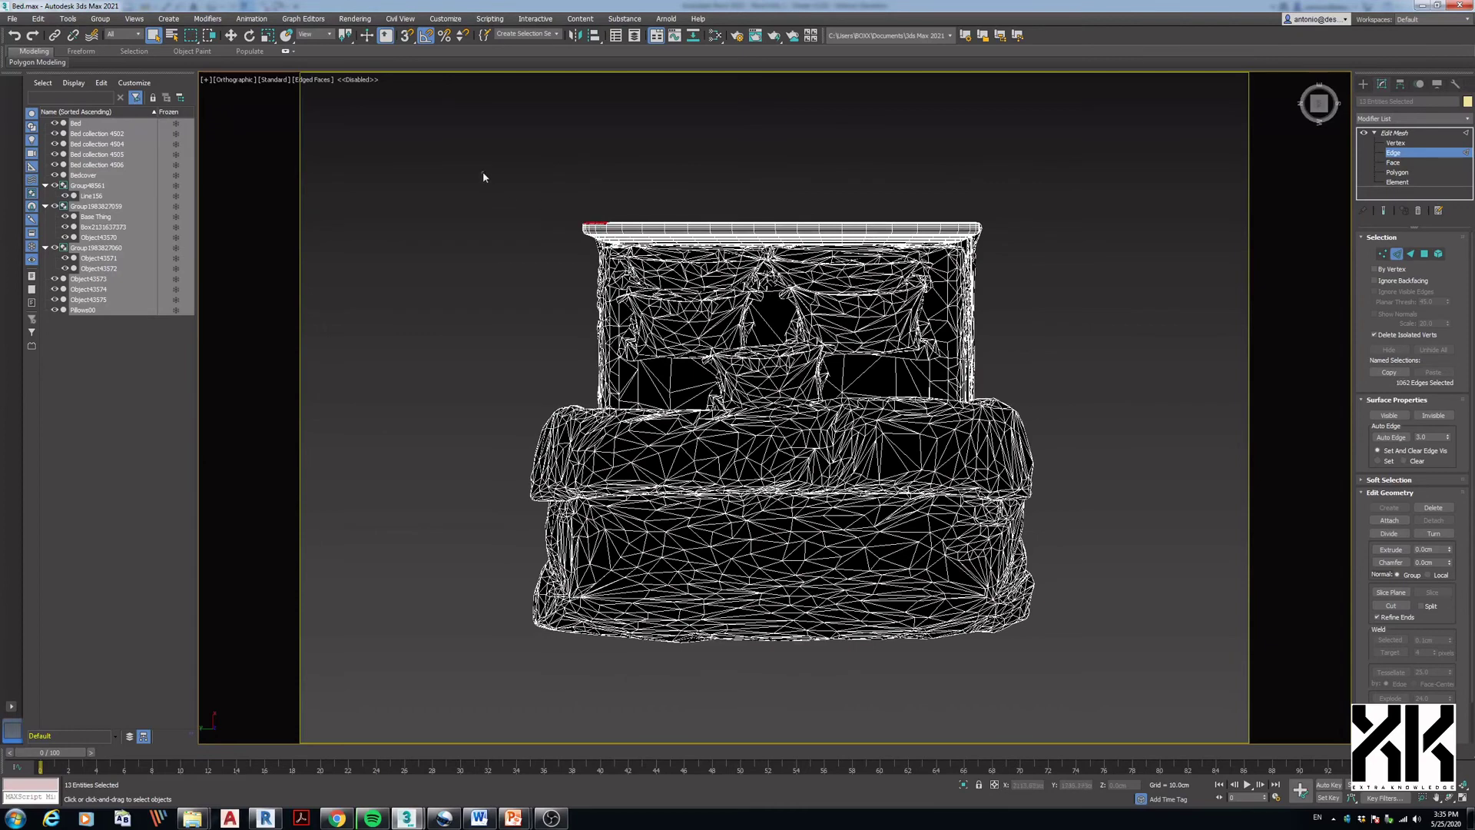
{"action": "left_click_drag", "start_coordinate": [1023, 661], "coordinate": [1106, 706]}
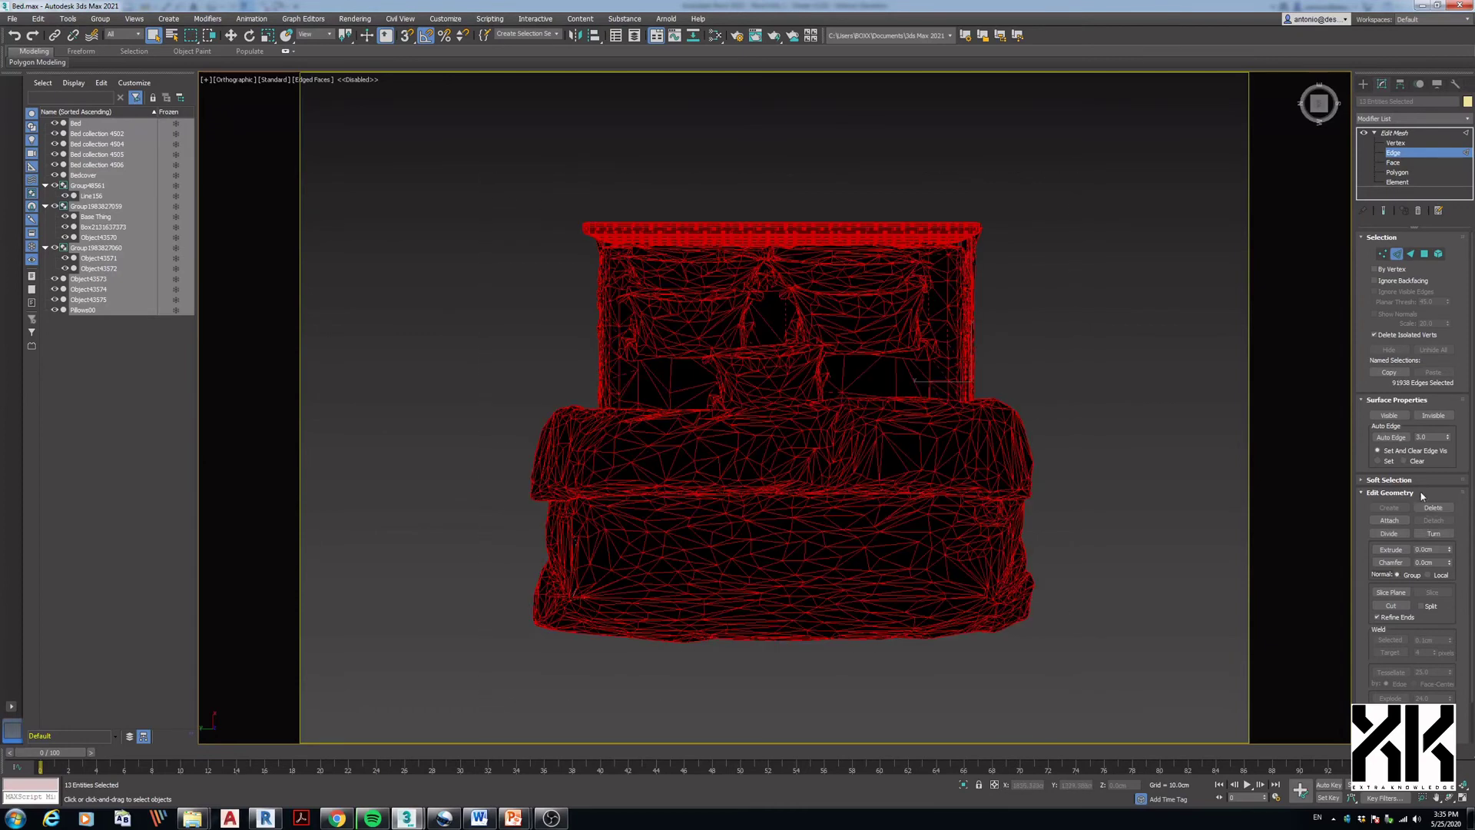
{"action": "left_click", "coordinate": [1428, 419]}
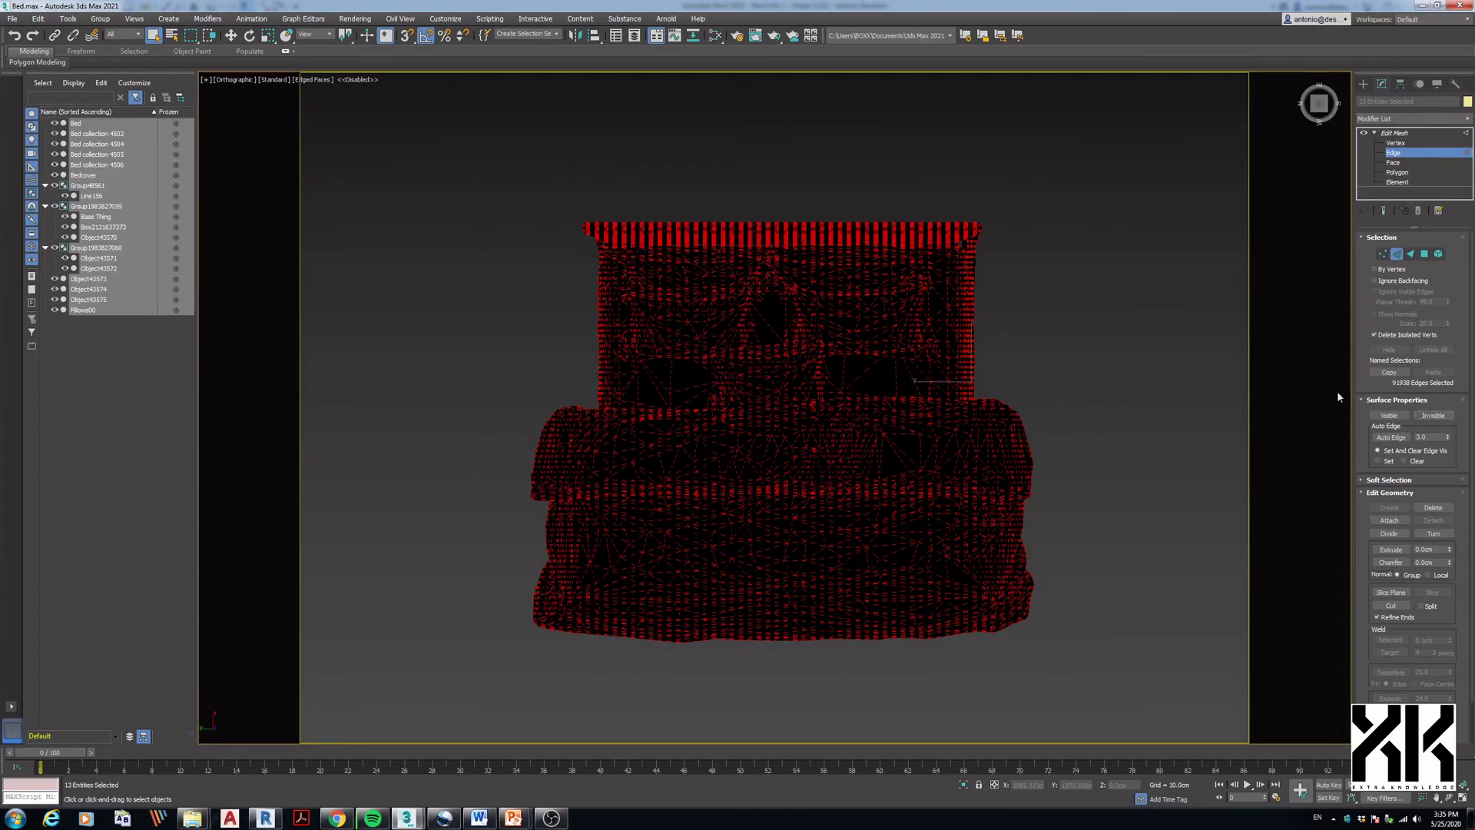
- Export the bed with invisible edges as the AutoCAD DXF file Bed LOD 1 in the Exercise folder, replacing the existing file
{"action": "left_click", "coordinate": [11, 19]}
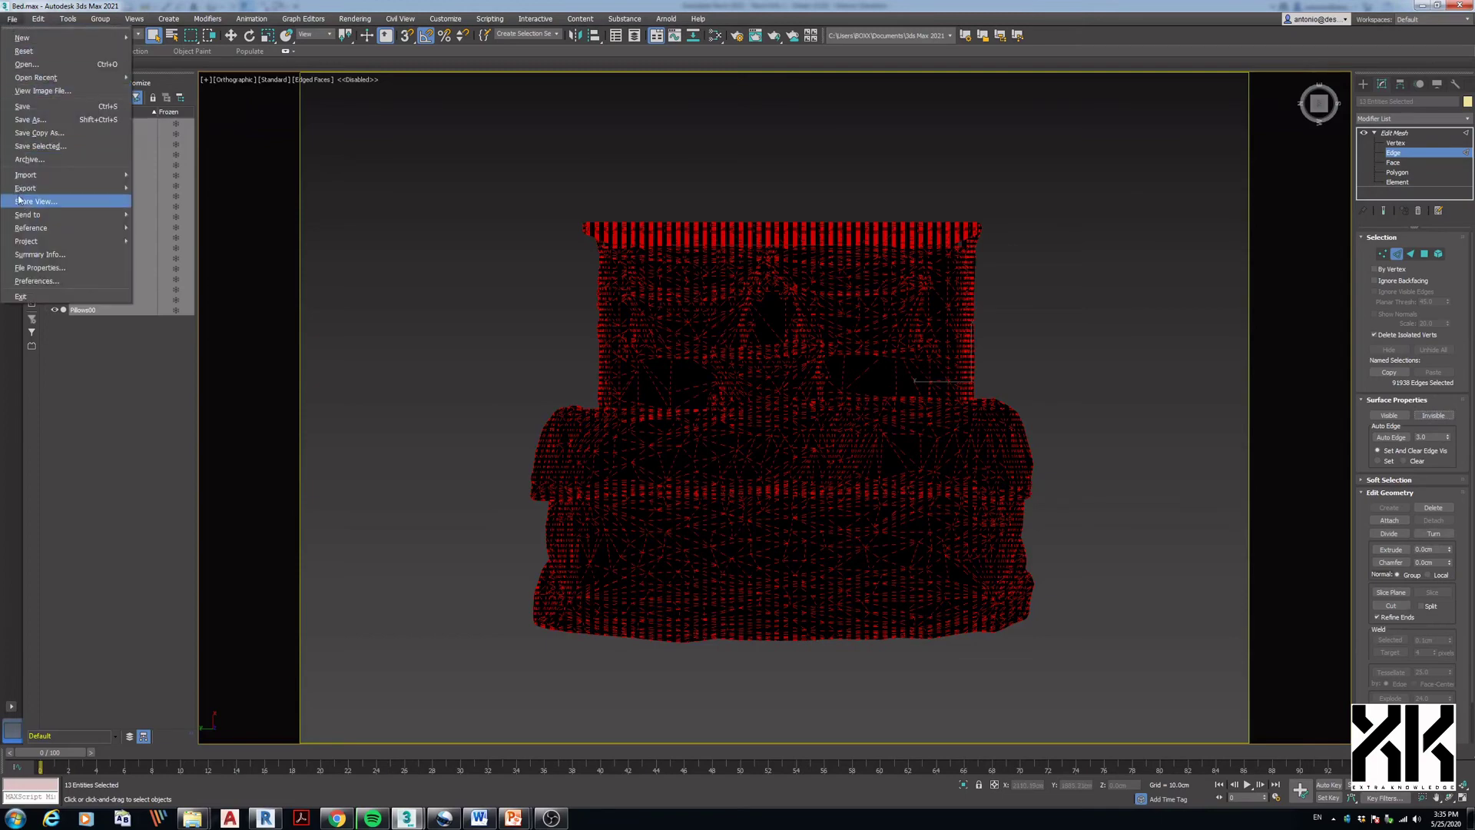
{"action": "mouse_move", "coordinate": [69, 188]}
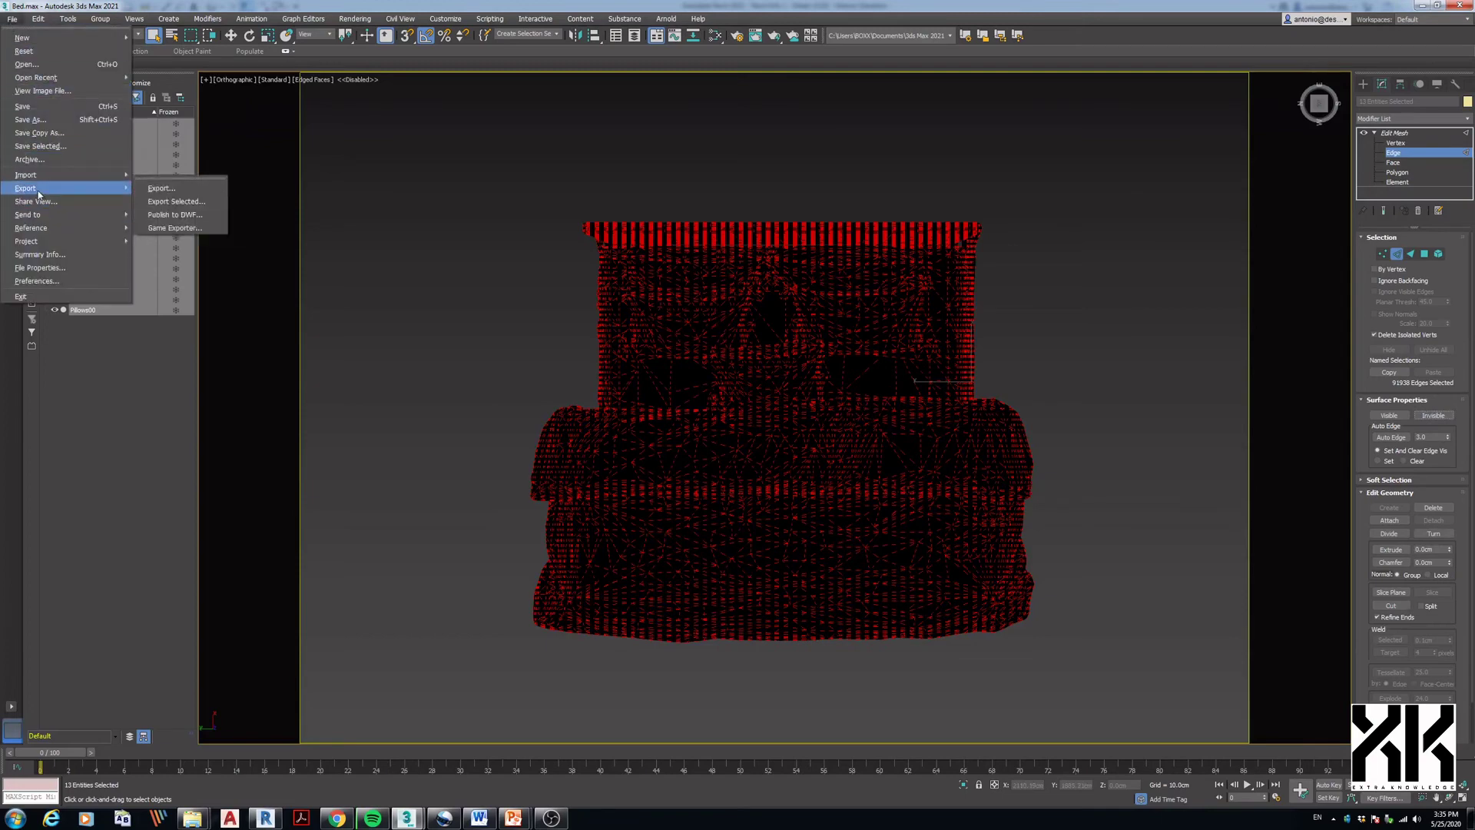
{"action": "left_click", "coordinate": [171, 192]}
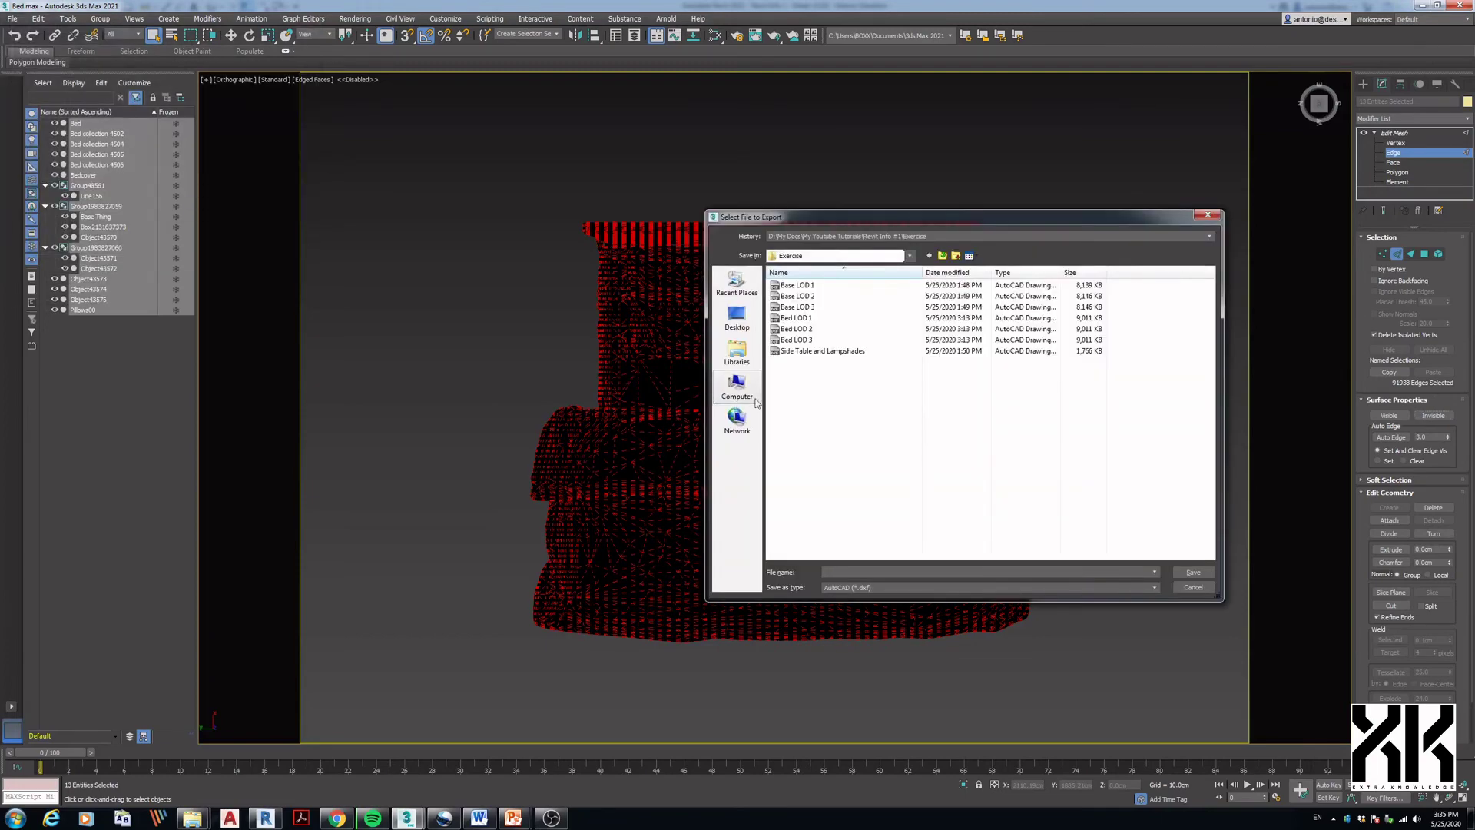
{"action": "double_click", "coordinate": [797, 317]}
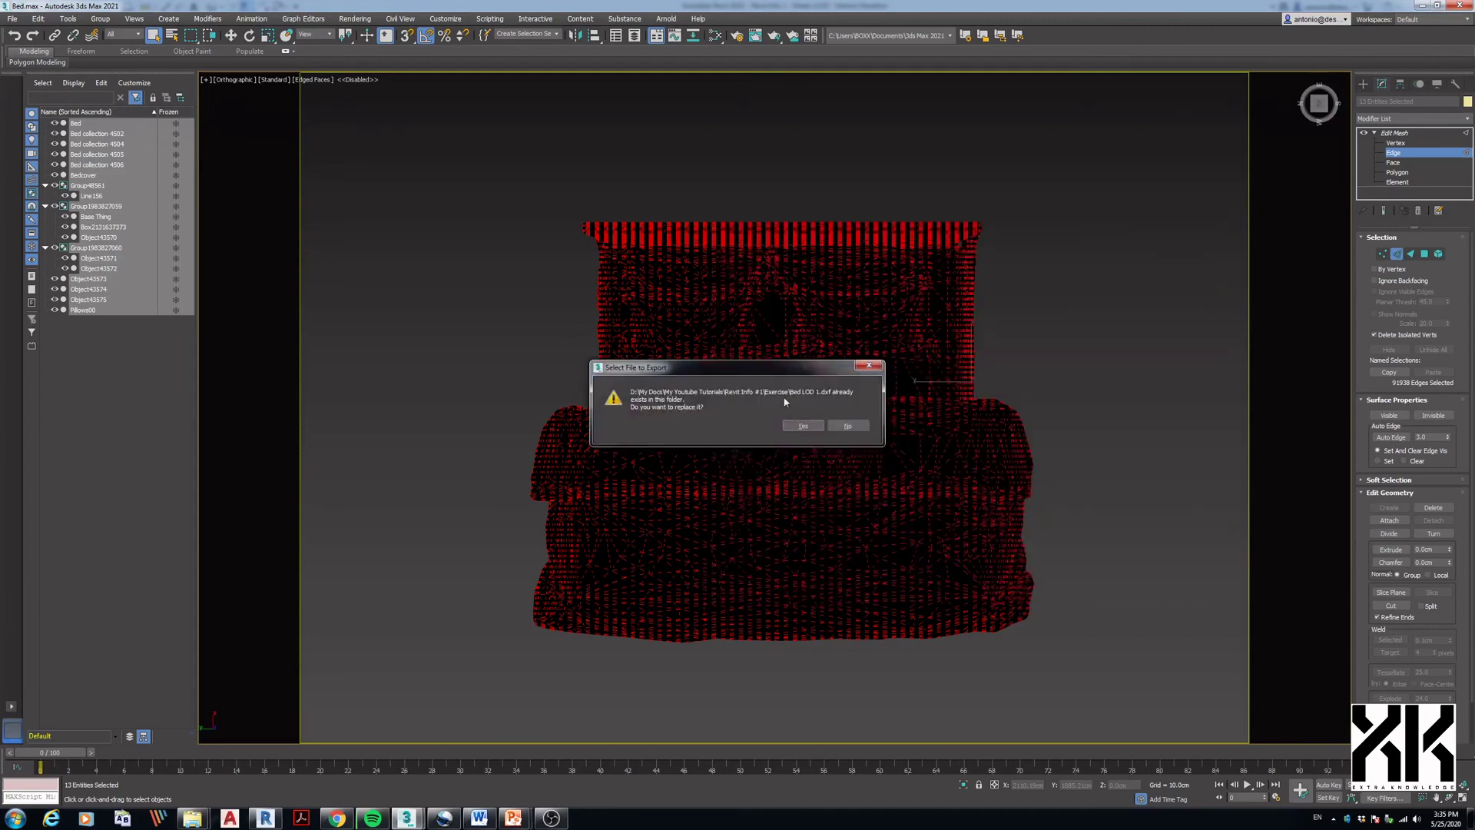
{"action": "left_click", "coordinate": [799, 425]}
{"action": "left_click", "coordinate": [747, 447]}
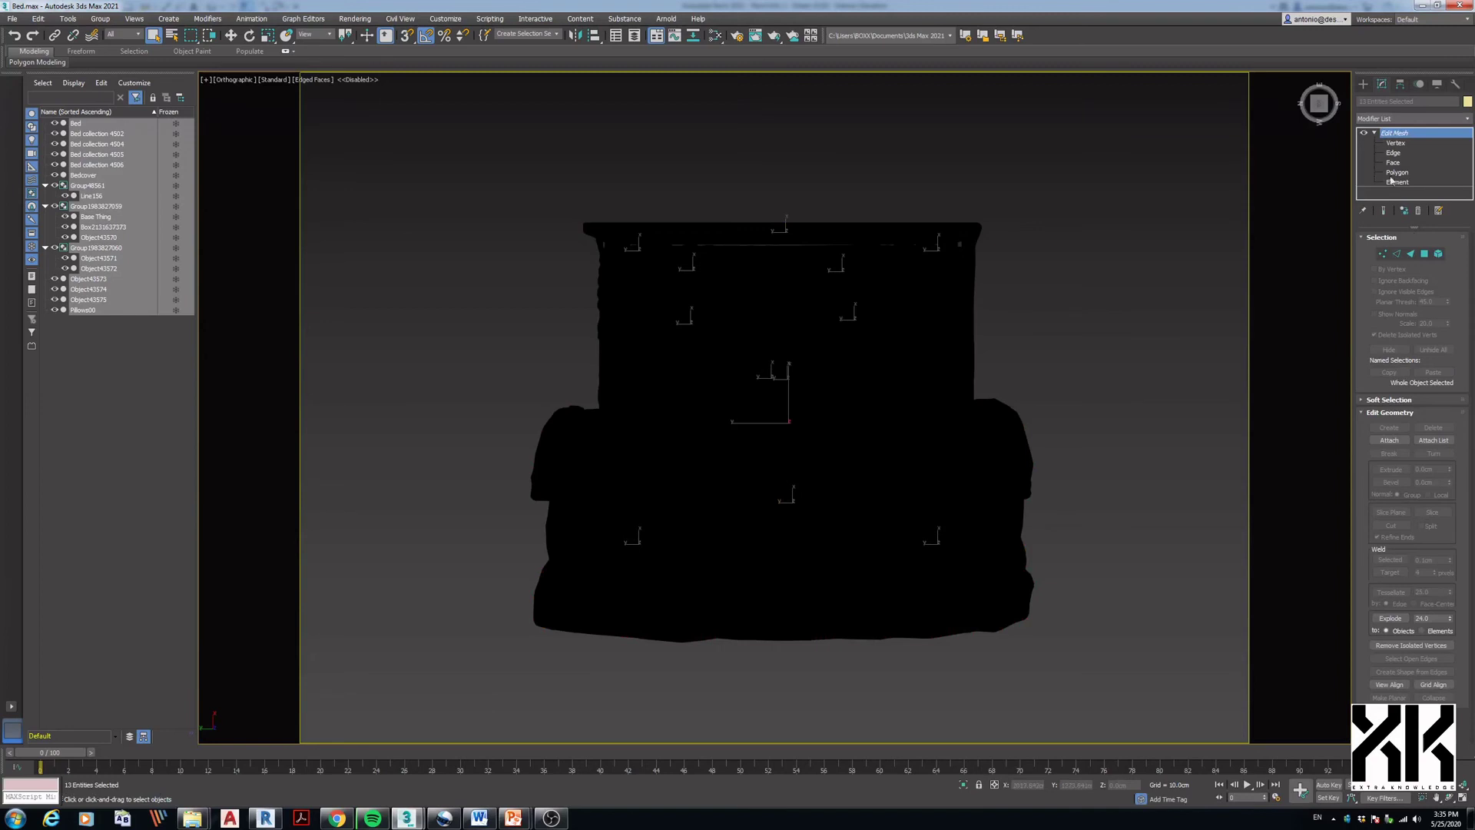
- At the Edge sub-object level, apply Auto Edge with a threshold of 10 to all bed edges and deselect them
{"action": "left_click", "coordinate": [1394, 153]}
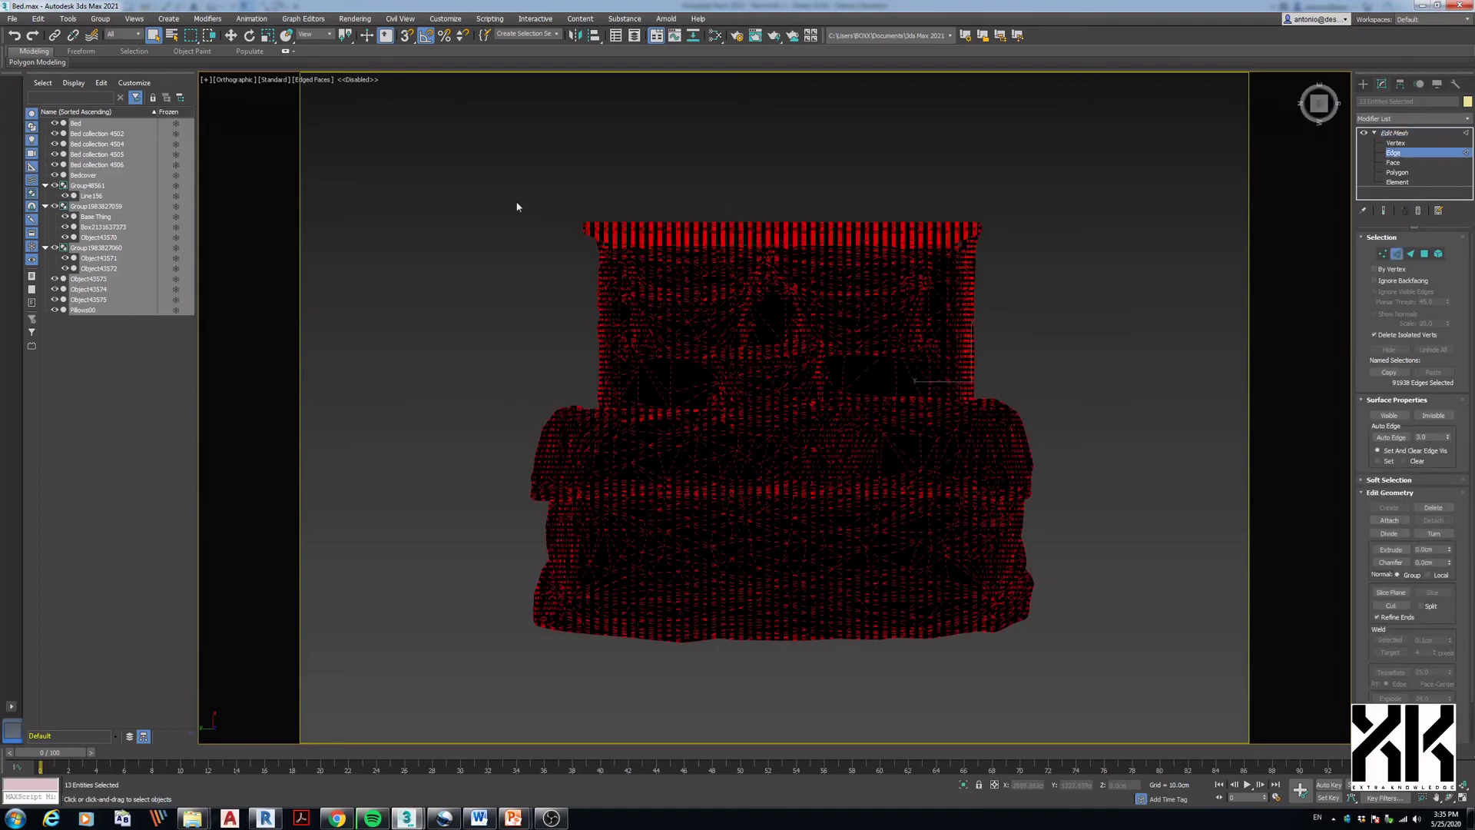
{"action": "double_click", "coordinate": [1433, 435]}
{"action": "type", "text": "10"}
{"action": "left_click", "coordinate": [1400, 437]}
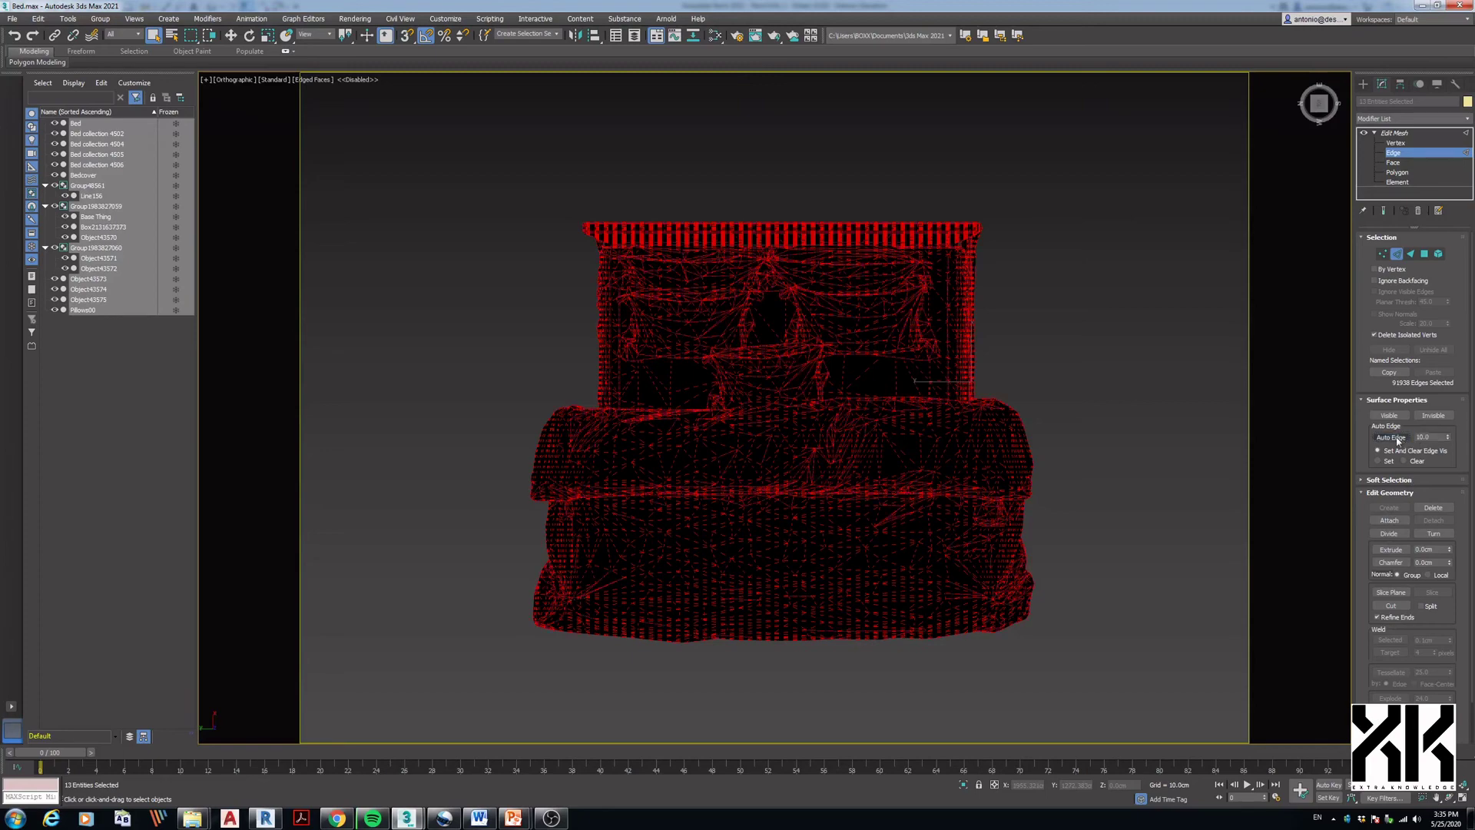
{"action": "left_click", "coordinate": [1125, 413]}
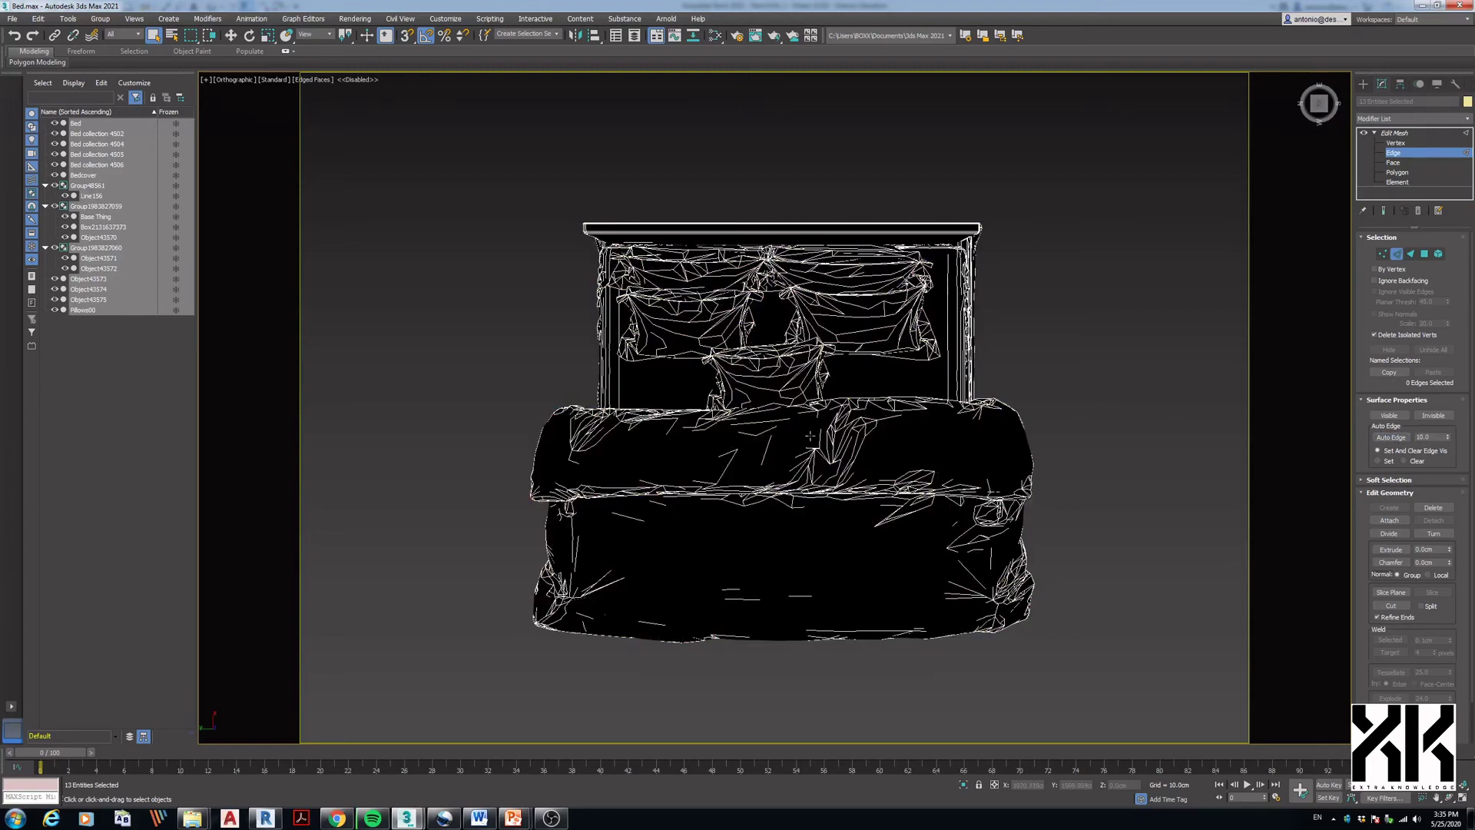
- Export the bed with the 10-degree edges as the DXF file Bed LOD 2, replacing the existing file
{"action": "left_click", "coordinate": [12, 18]}
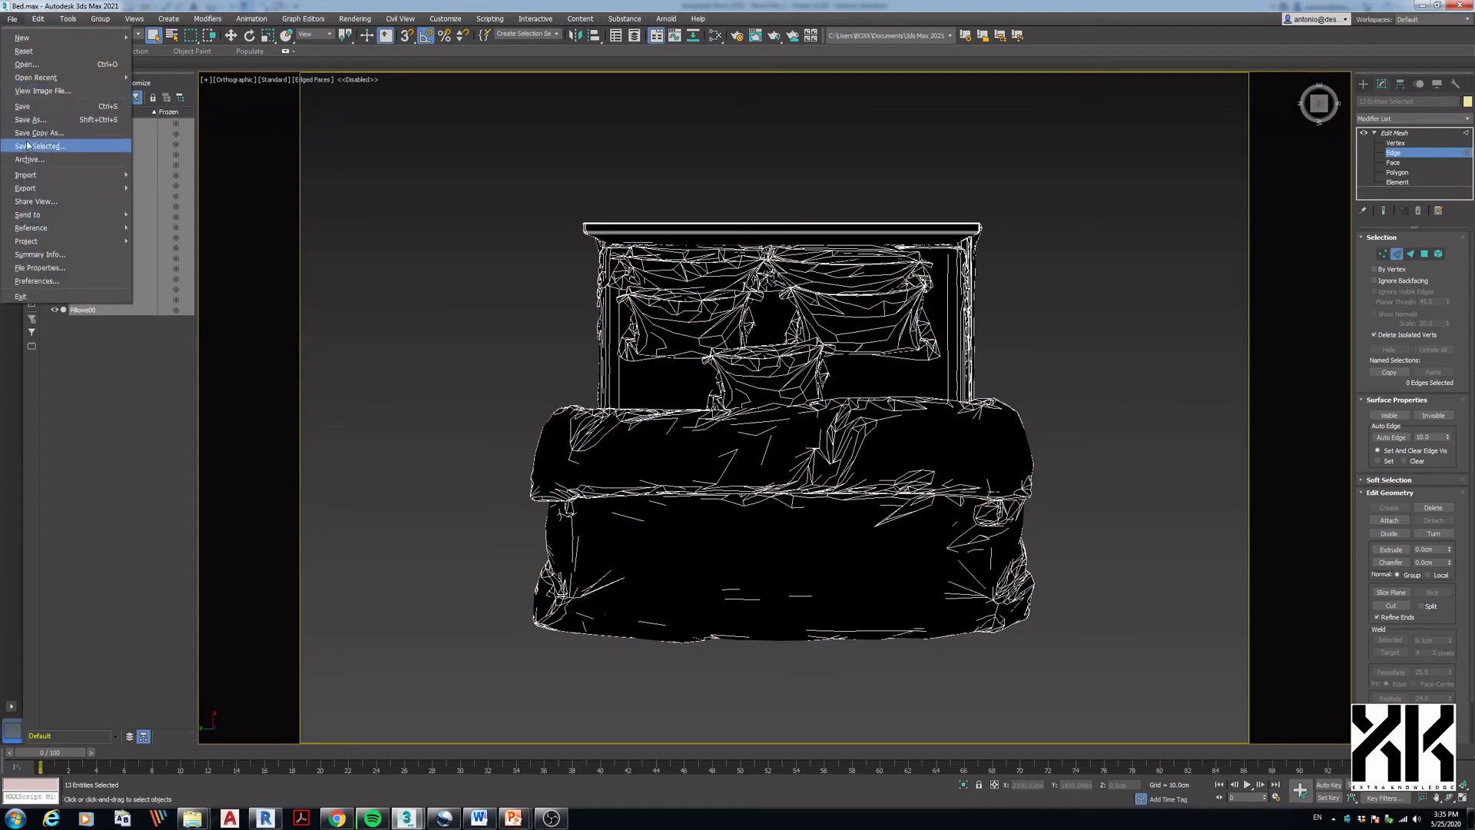
{"action": "mouse_move", "coordinate": [30, 189]}
{"action": "left_click", "coordinate": [165, 188]}
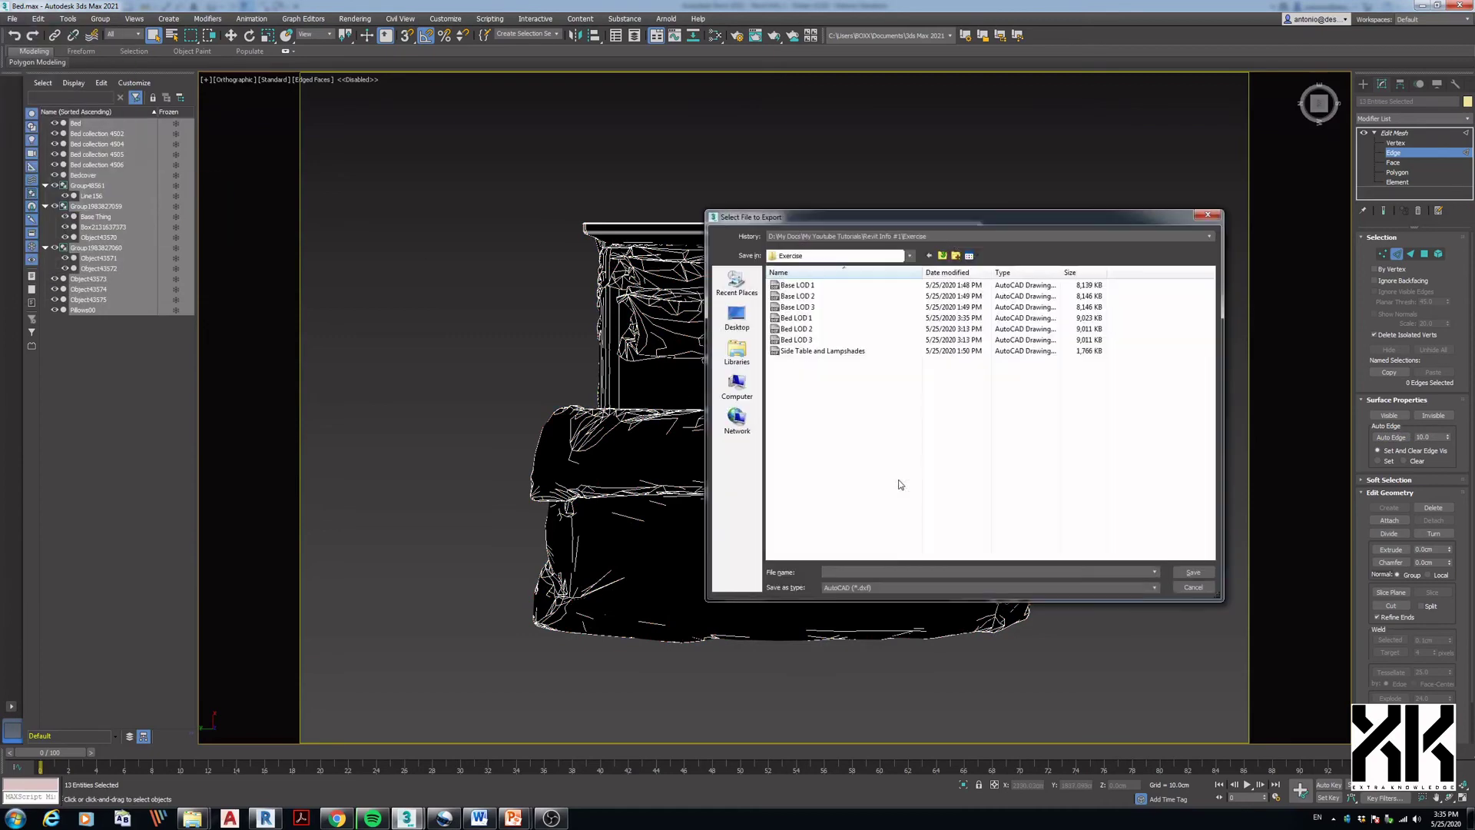
{"action": "left_click", "coordinate": [801, 329]}
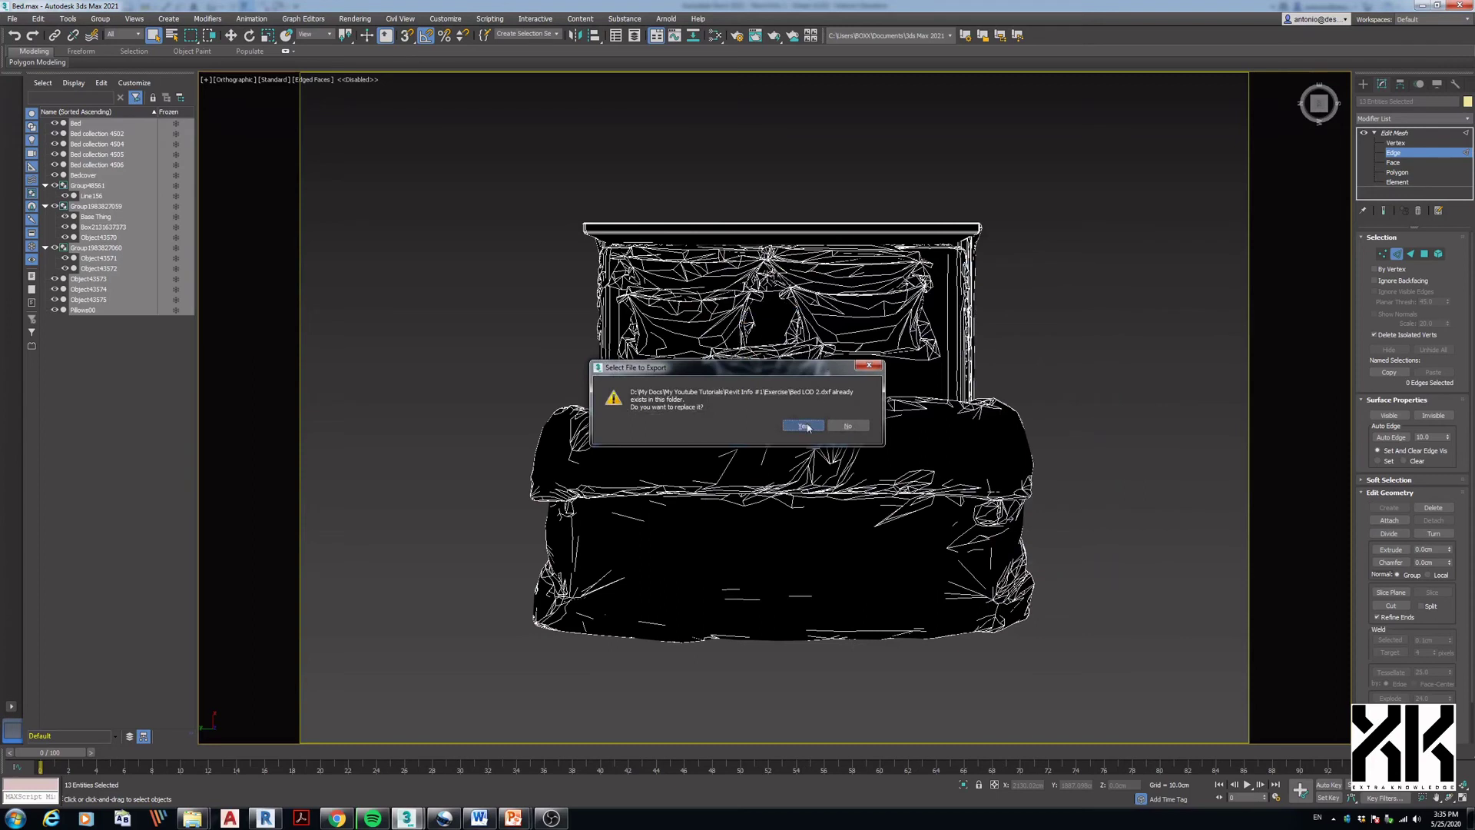
{"action": "left_click", "coordinate": [803, 426]}
{"action": "left_click", "coordinate": [748, 448]}
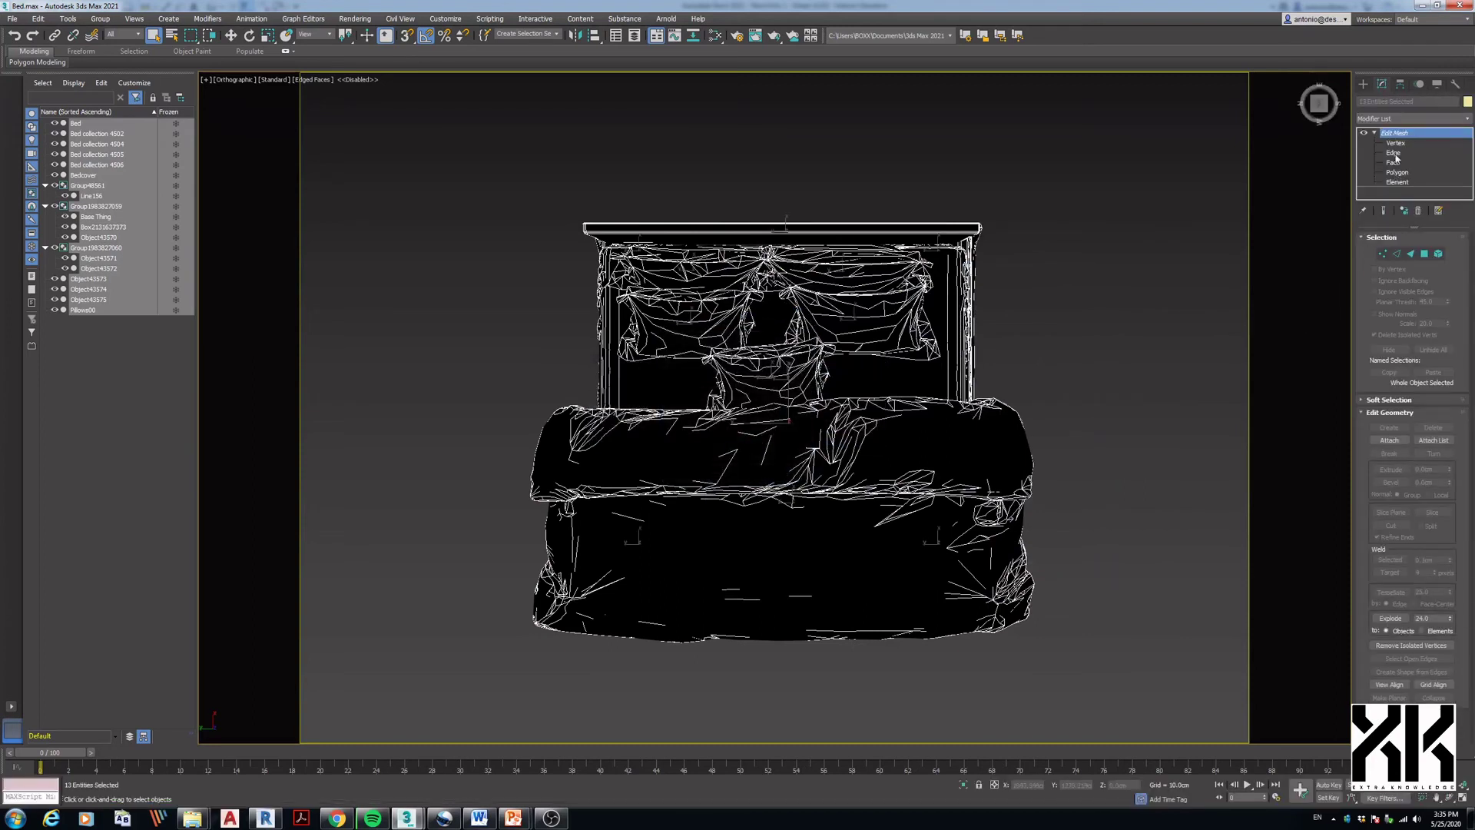
- Select all bed edges again, apply Auto Edge with a threshold of 5, and deselect them
{"action": "left_click", "coordinate": [1394, 152]}
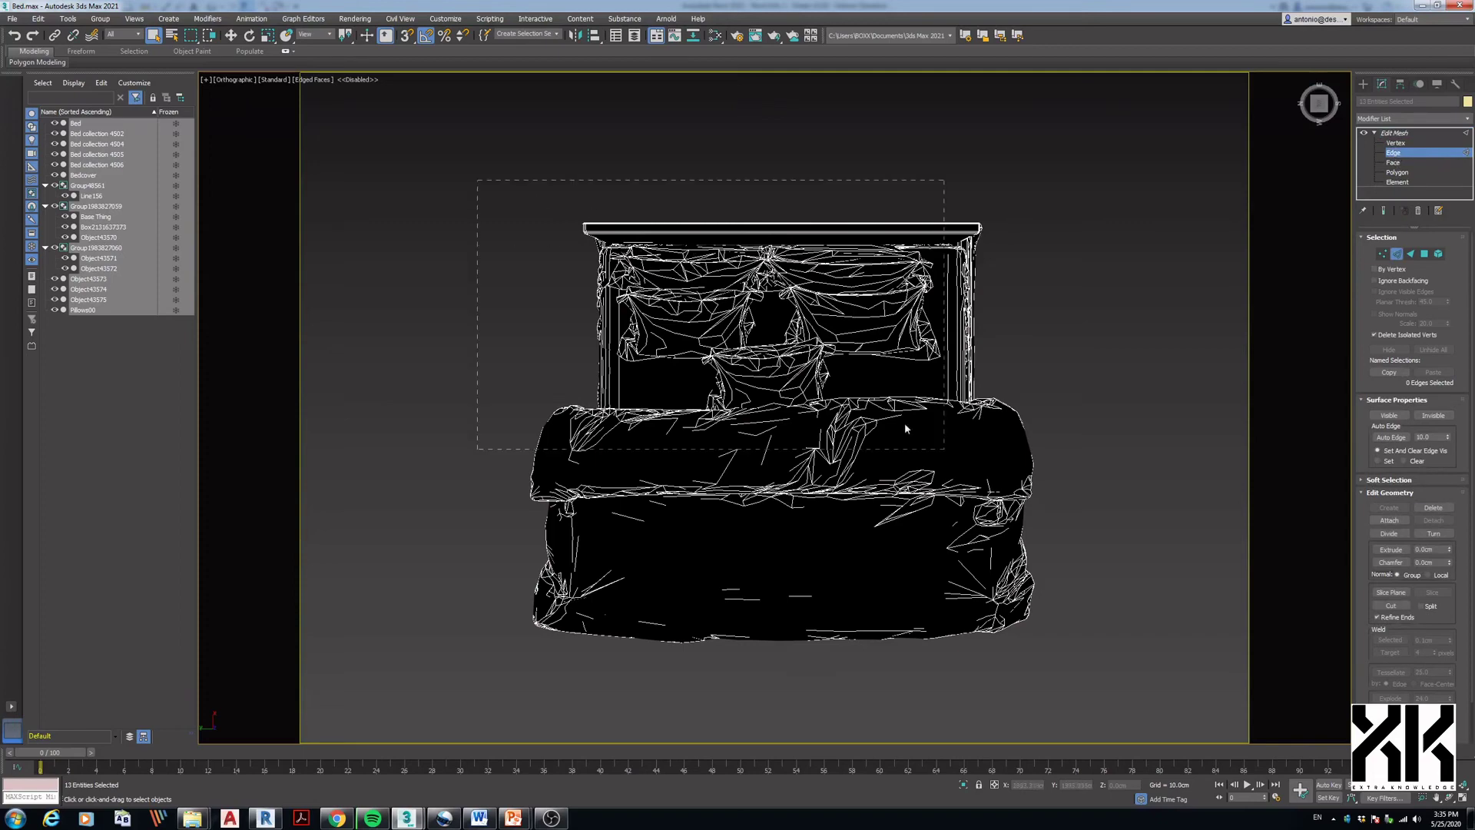
{"action": "left_click_drag", "start_coordinate": [906, 429], "coordinate": [1168, 673]}
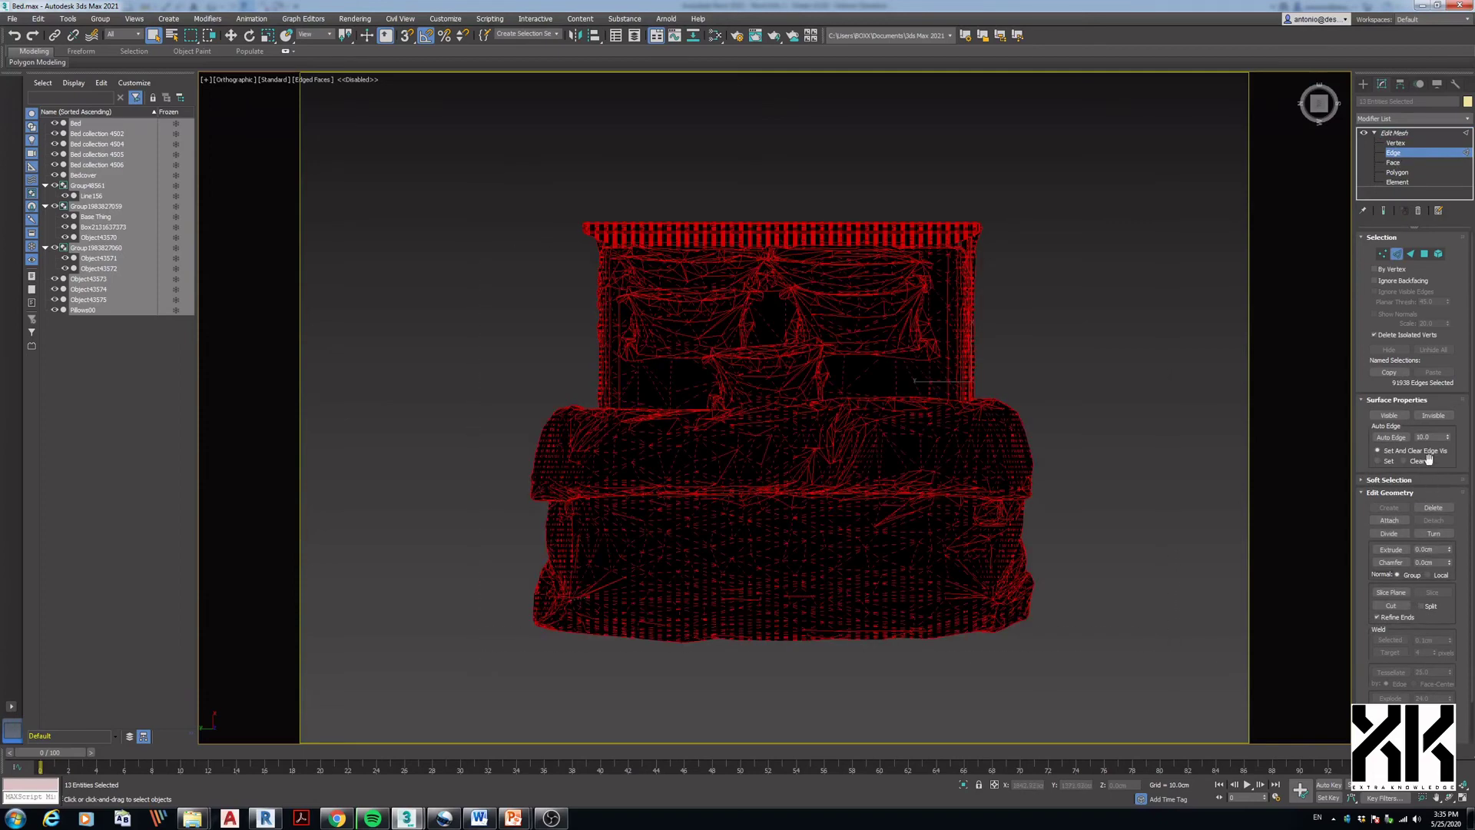
{"action": "type", "text": "5"}
{"action": "left_click", "coordinate": [1390, 437]}
{"action": "left_click", "coordinate": [390, 250]}
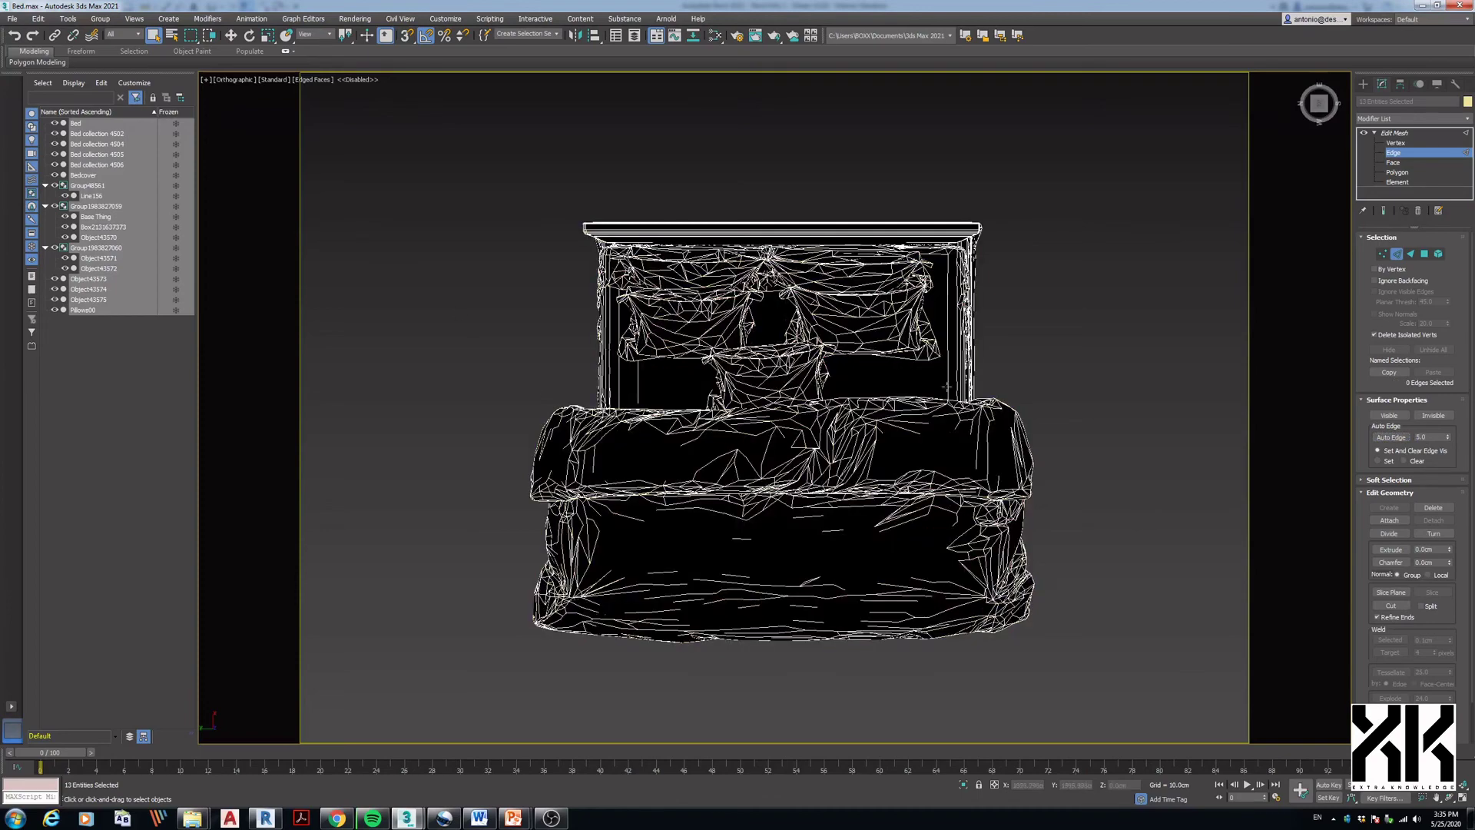
- Export the bed with the 5-degree edges as the DXF file Bed LOD 3, replacing the existing file
{"action": "left_click", "coordinate": [12, 18]}
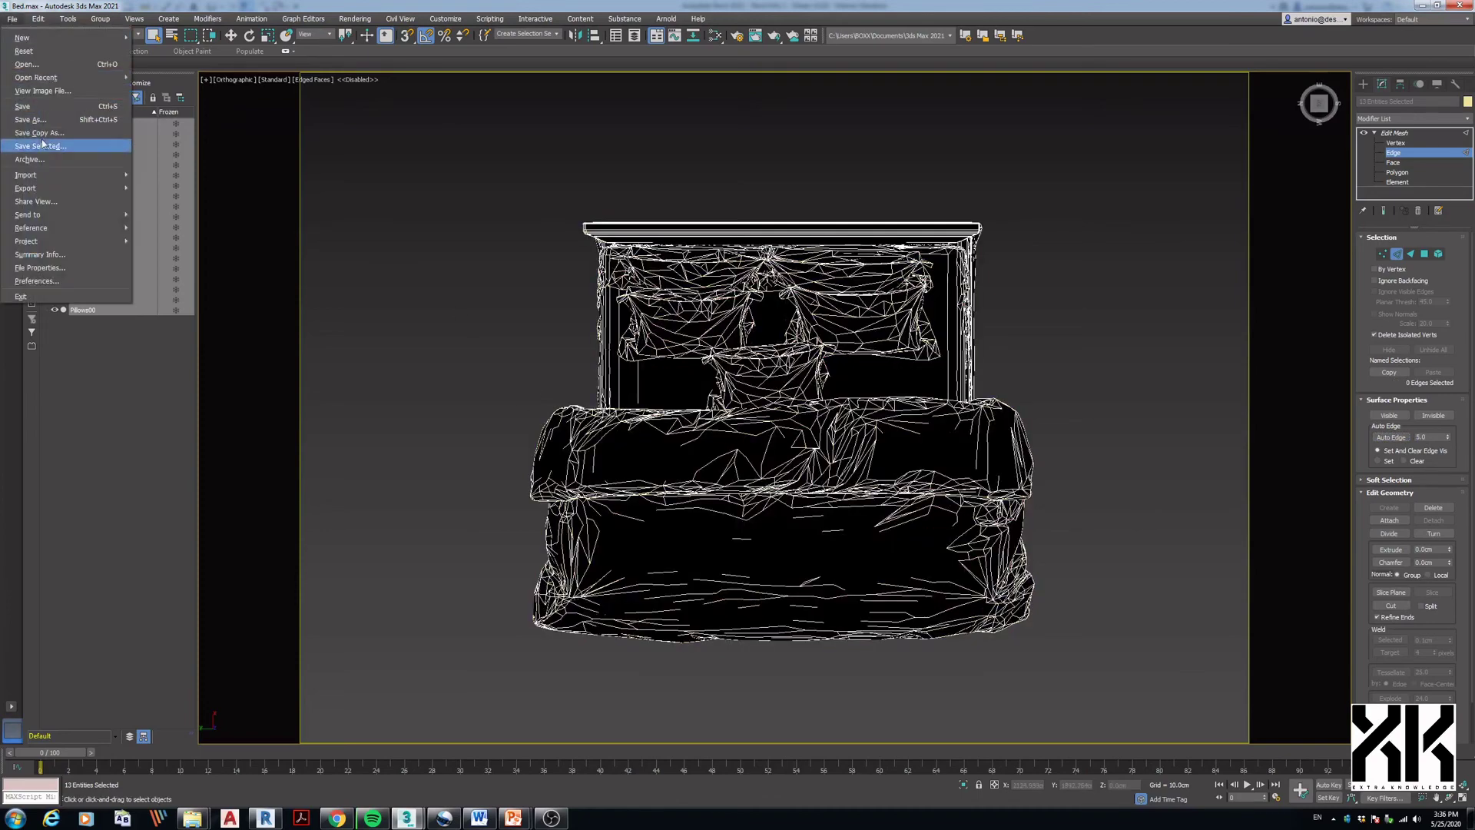
{"action": "mouse_move", "coordinate": [126, 190]}
{"action": "left_click", "coordinate": [176, 202]}
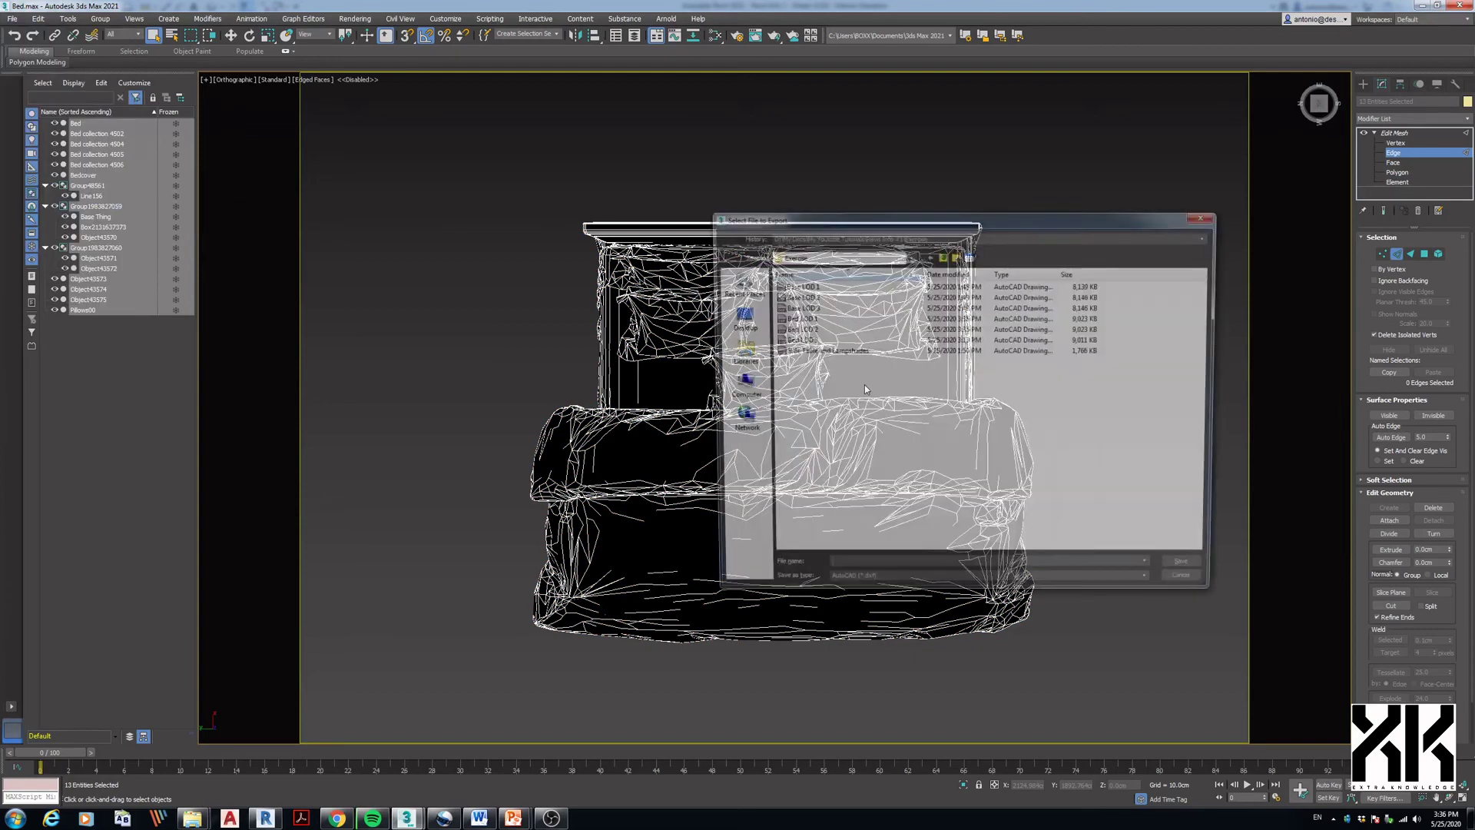
{"action": "double_click", "coordinate": [807, 342]}
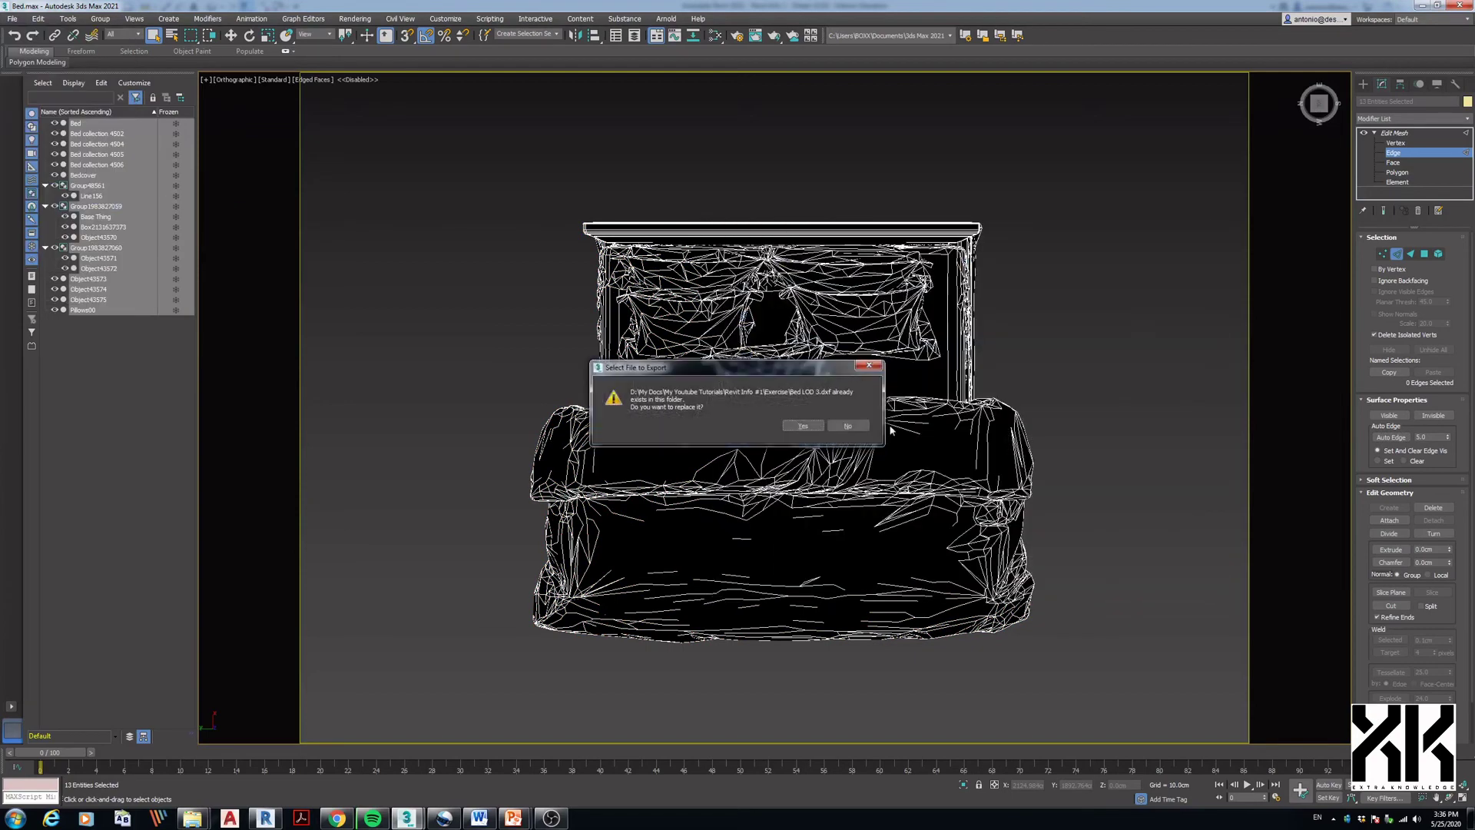
{"action": "left_click", "coordinate": [792, 424]}
{"action": "left_click", "coordinate": [749, 447]}
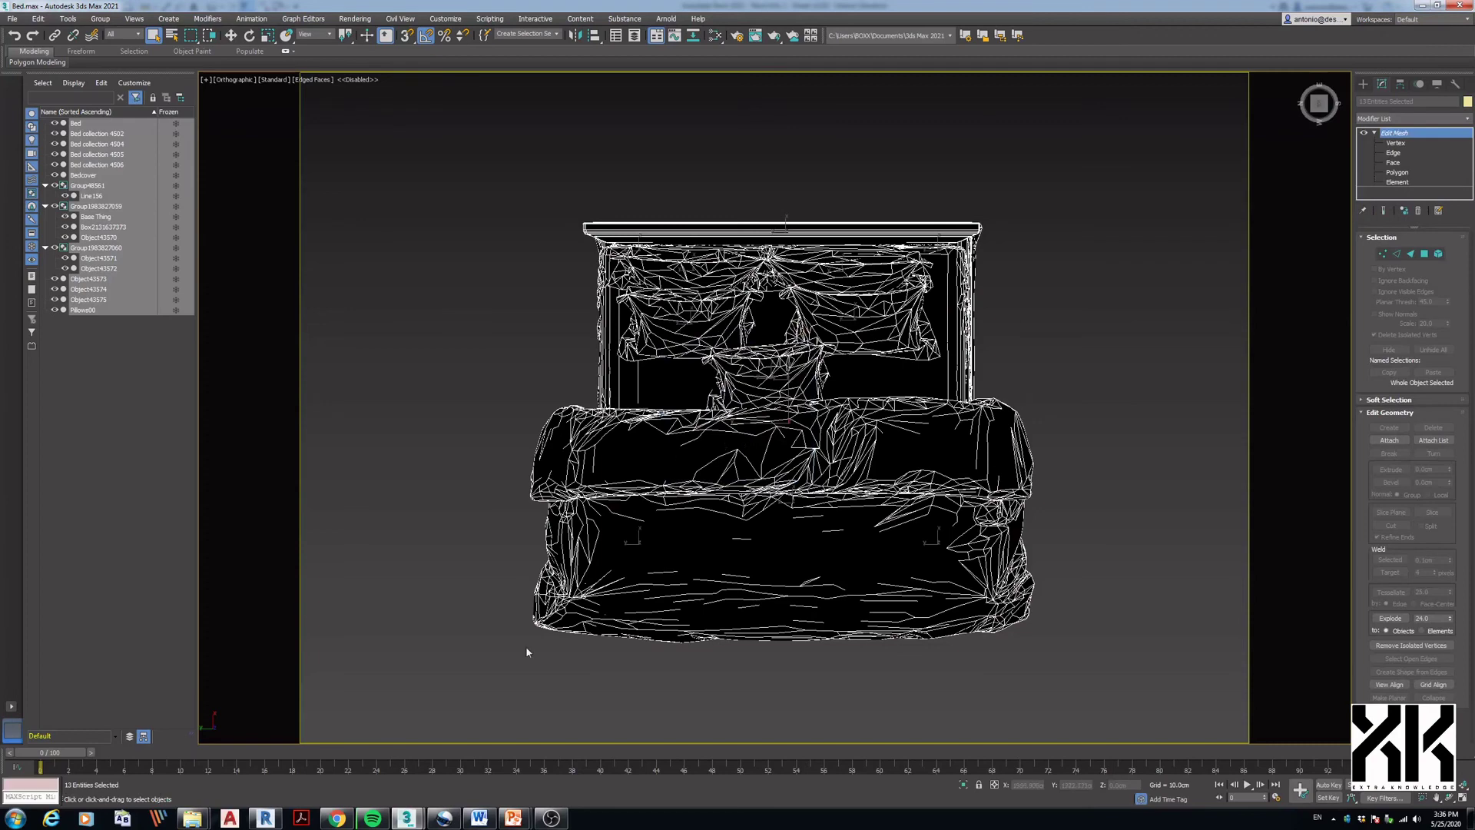
- Switch to Revit and create a new family from the Metric Furniture template in the English folder
{"action": "left_click", "coordinate": [273, 820]}
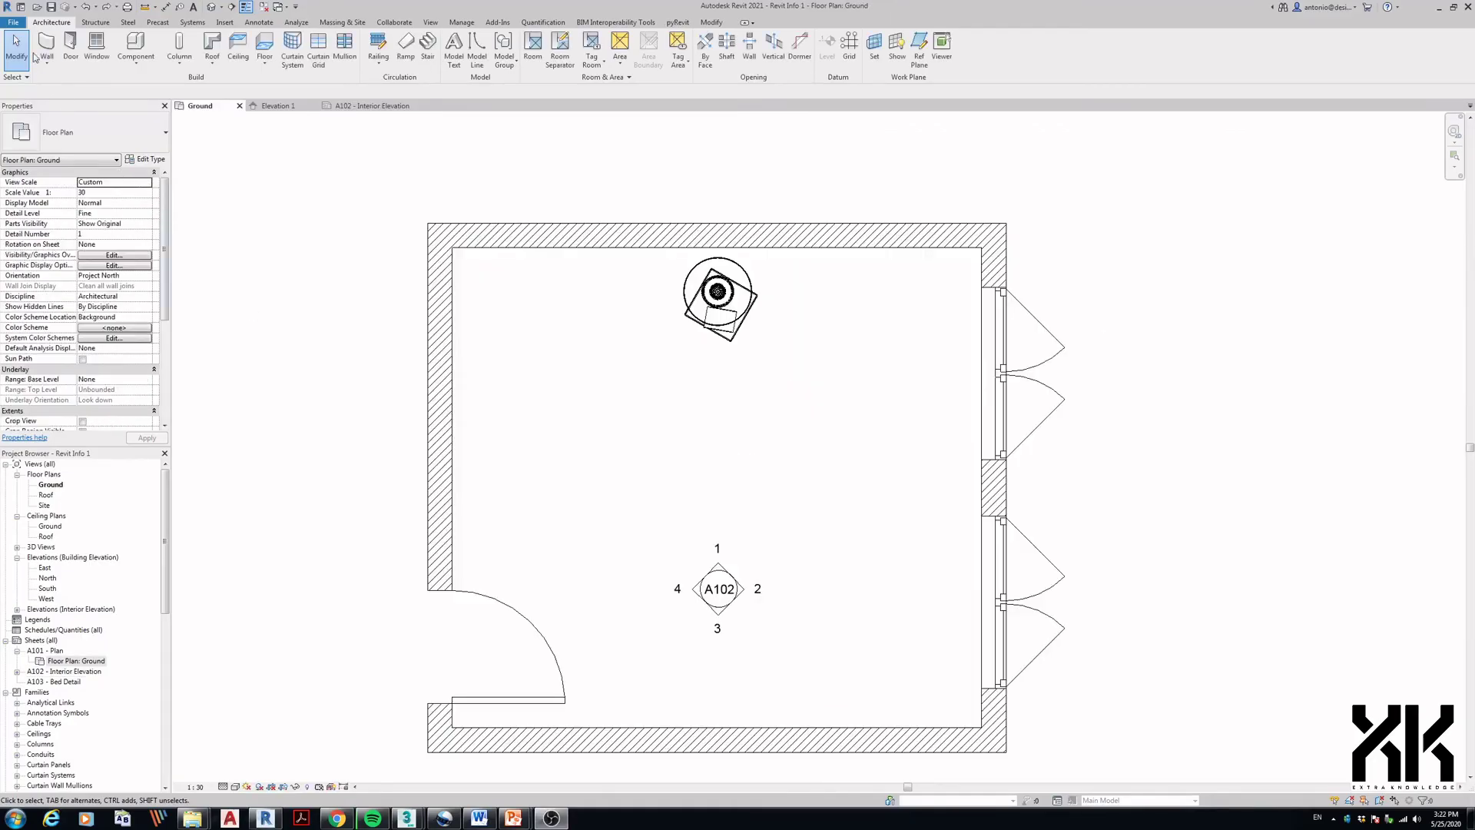
{"action": "left_click", "coordinate": [17, 23]}
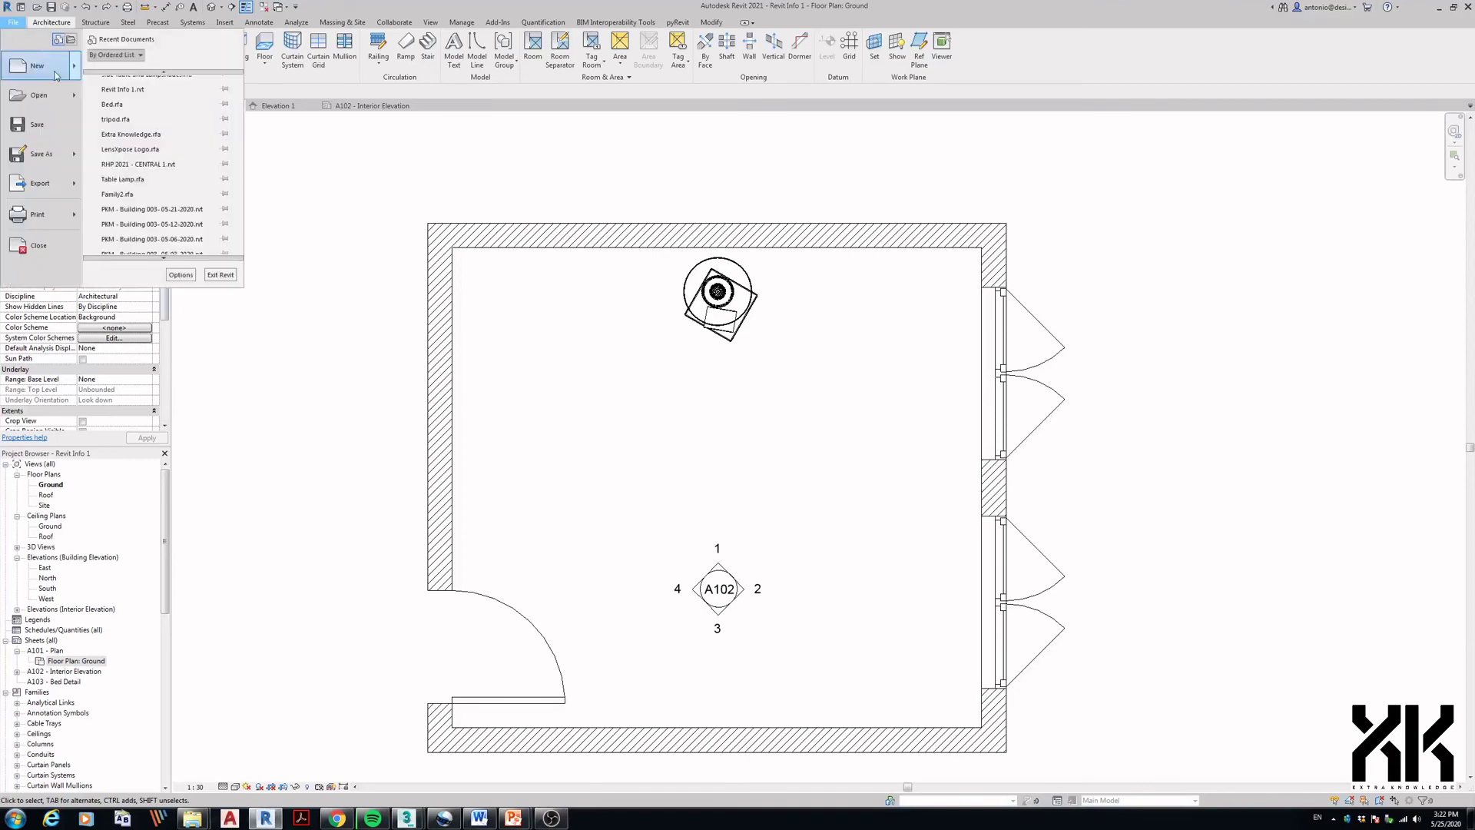
{"action": "mouse_move", "coordinate": [69, 75]}
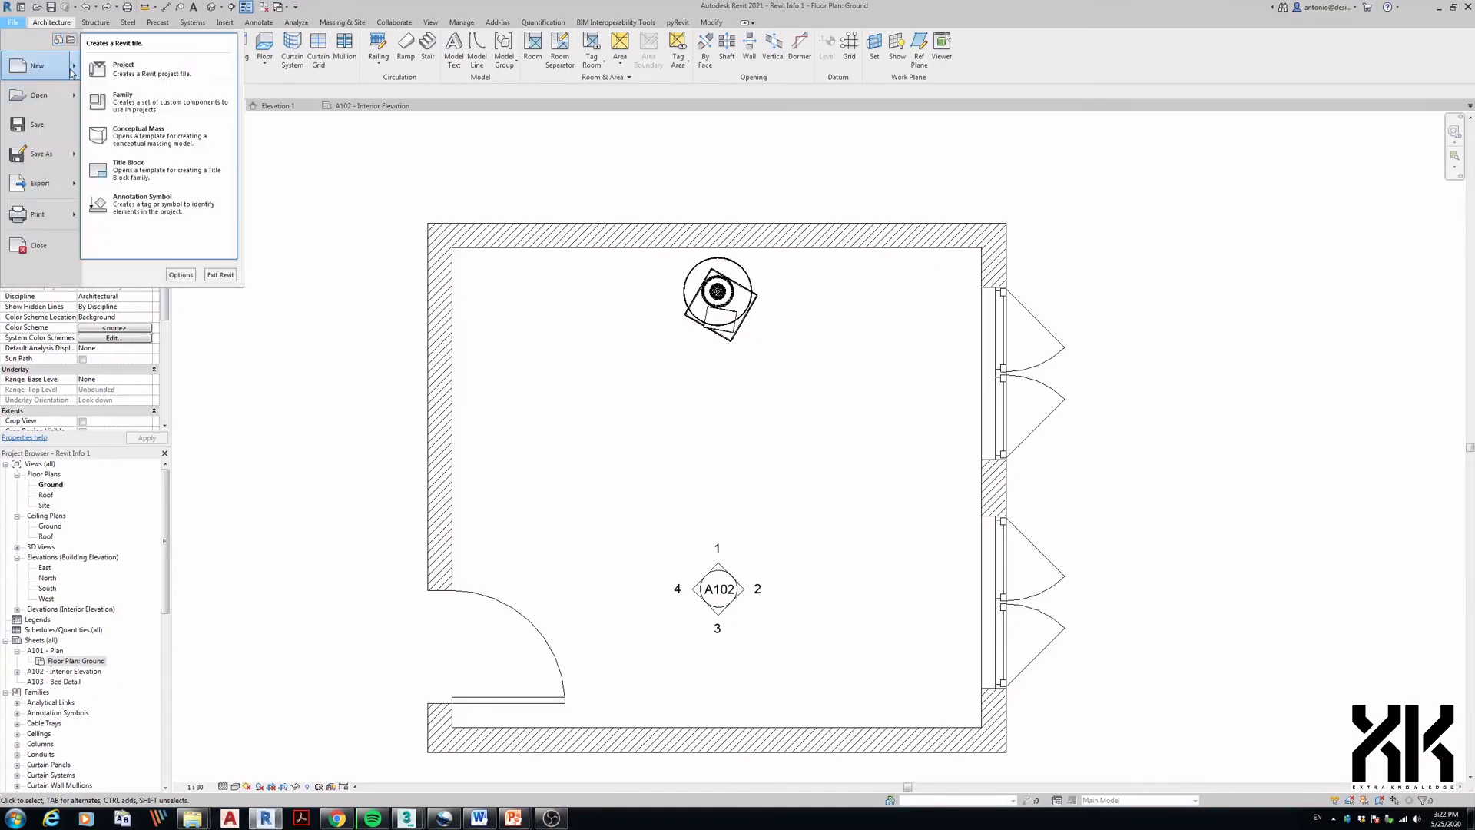
{"action": "left_click", "coordinate": [161, 110]}
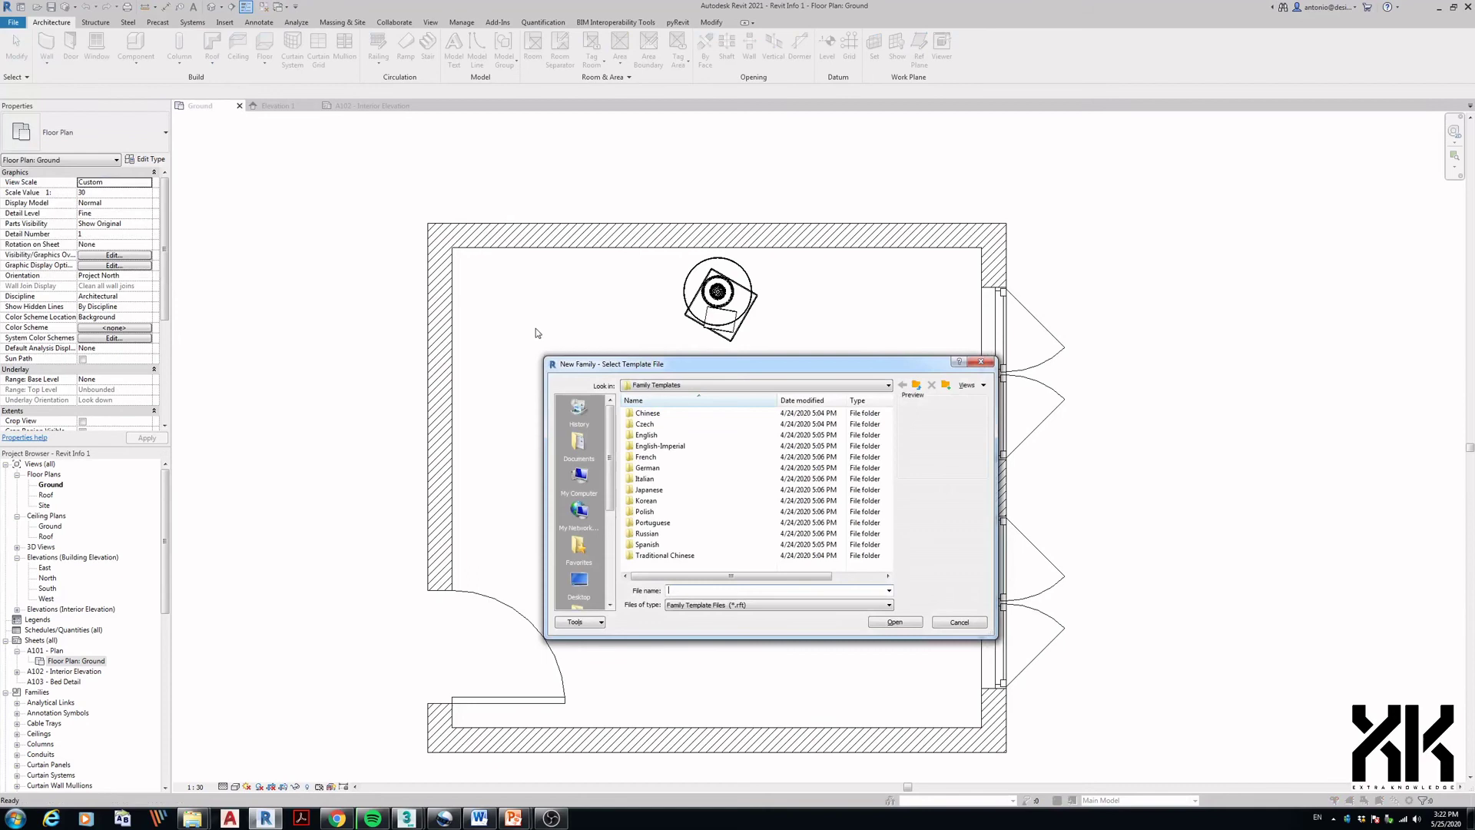
{"action": "double_click", "coordinate": [647, 436]}
{"action": "left_click", "coordinate": [669, 493]}
{"action": "scroll", "coordinate": [670, 503], "scroll_direction": "down", "scroll_amount": 2}
{"action": "scroll", "coordinate": [670, 511], "scroll_direction": "down", "scroll_amount": 5}
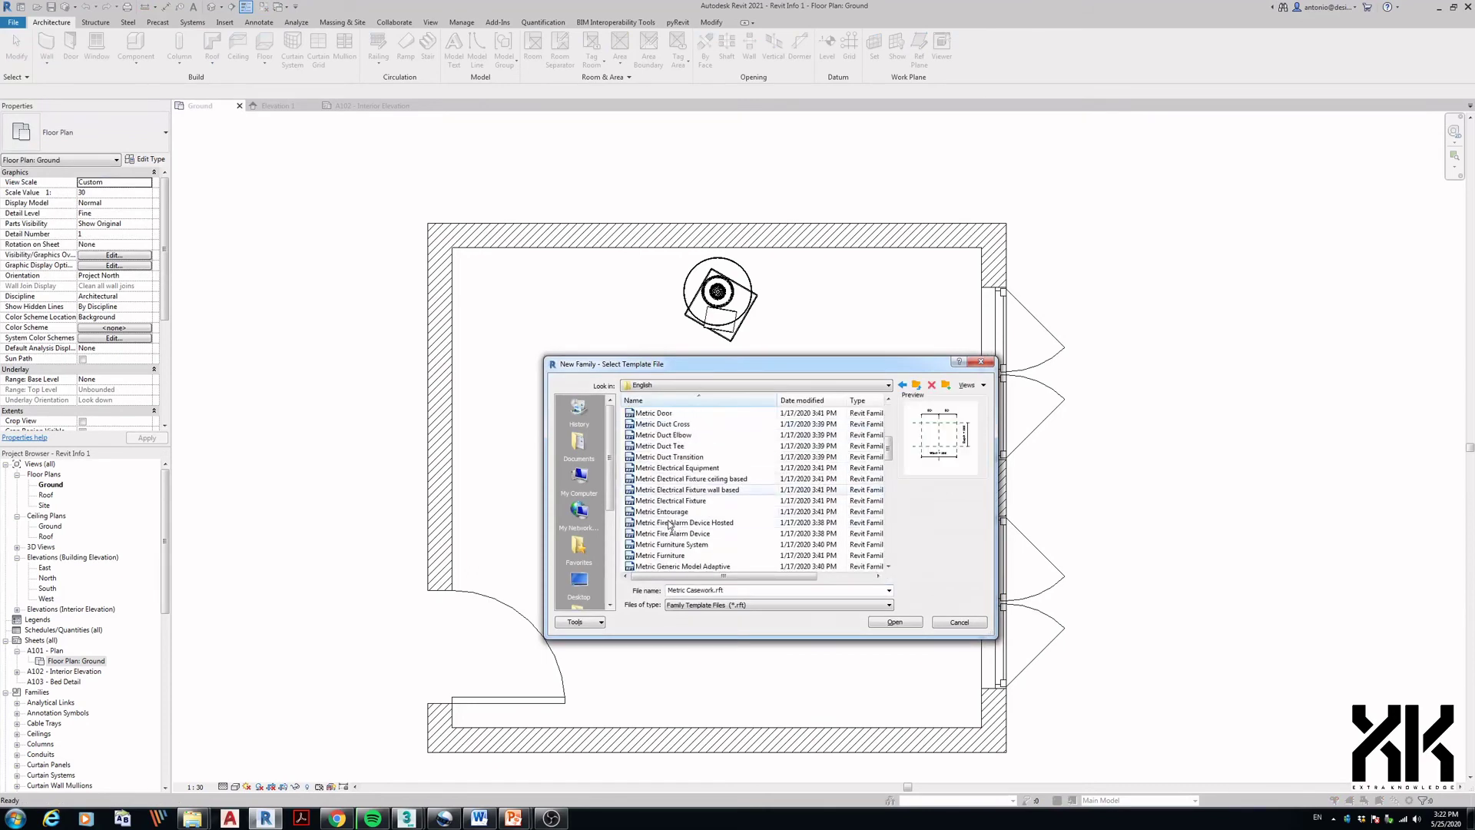
{"action": "double_click", "coordinate": [667, 424]}
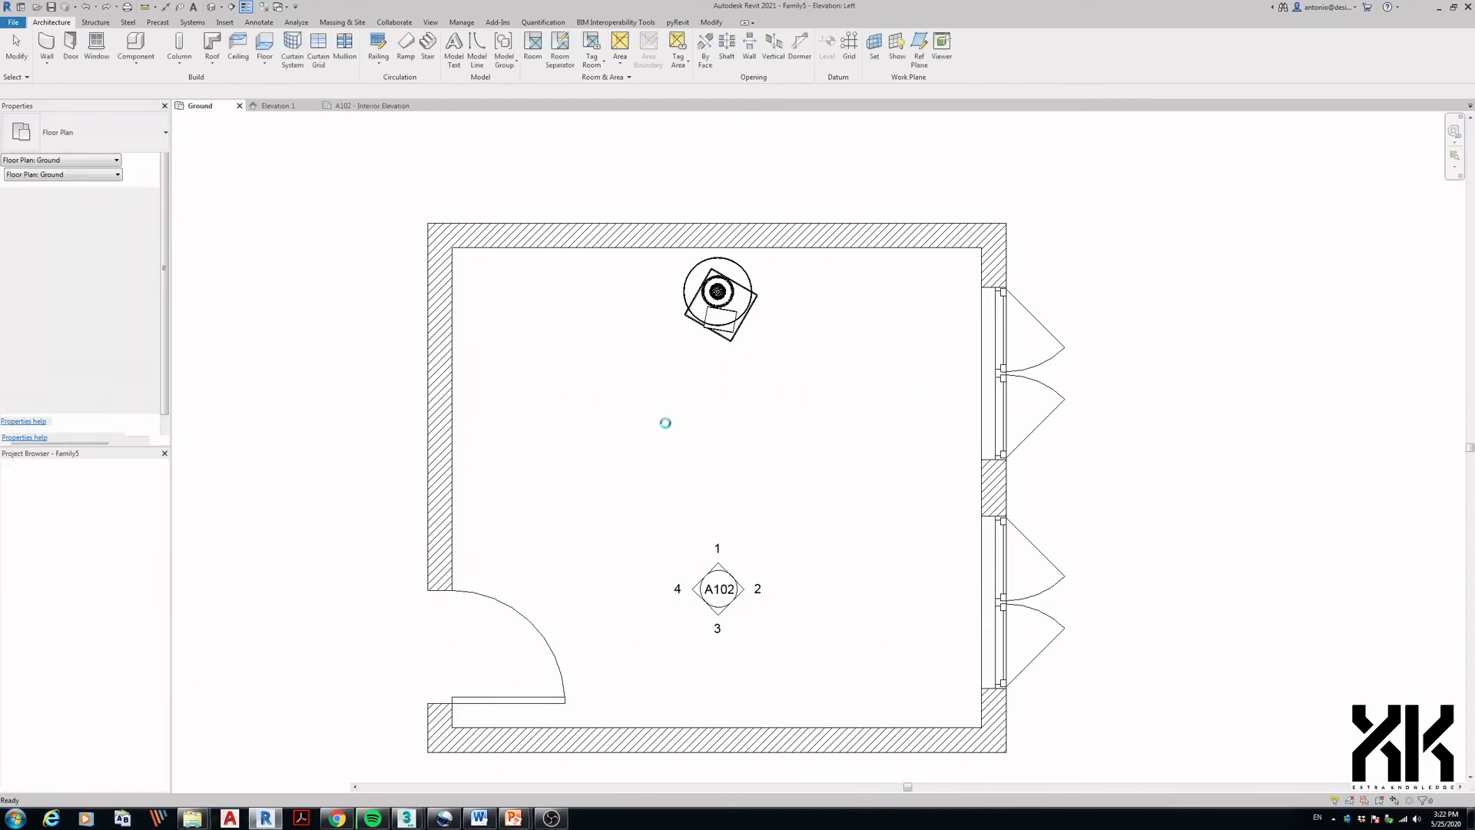
- Import the CAD file Bed LOD 1 from the Exercise folder into the Ref. Level plan of the furniture family
{"action": "middle_click_drag", "start_coordinate": [667, 428], "coordinate": [446, 412]}
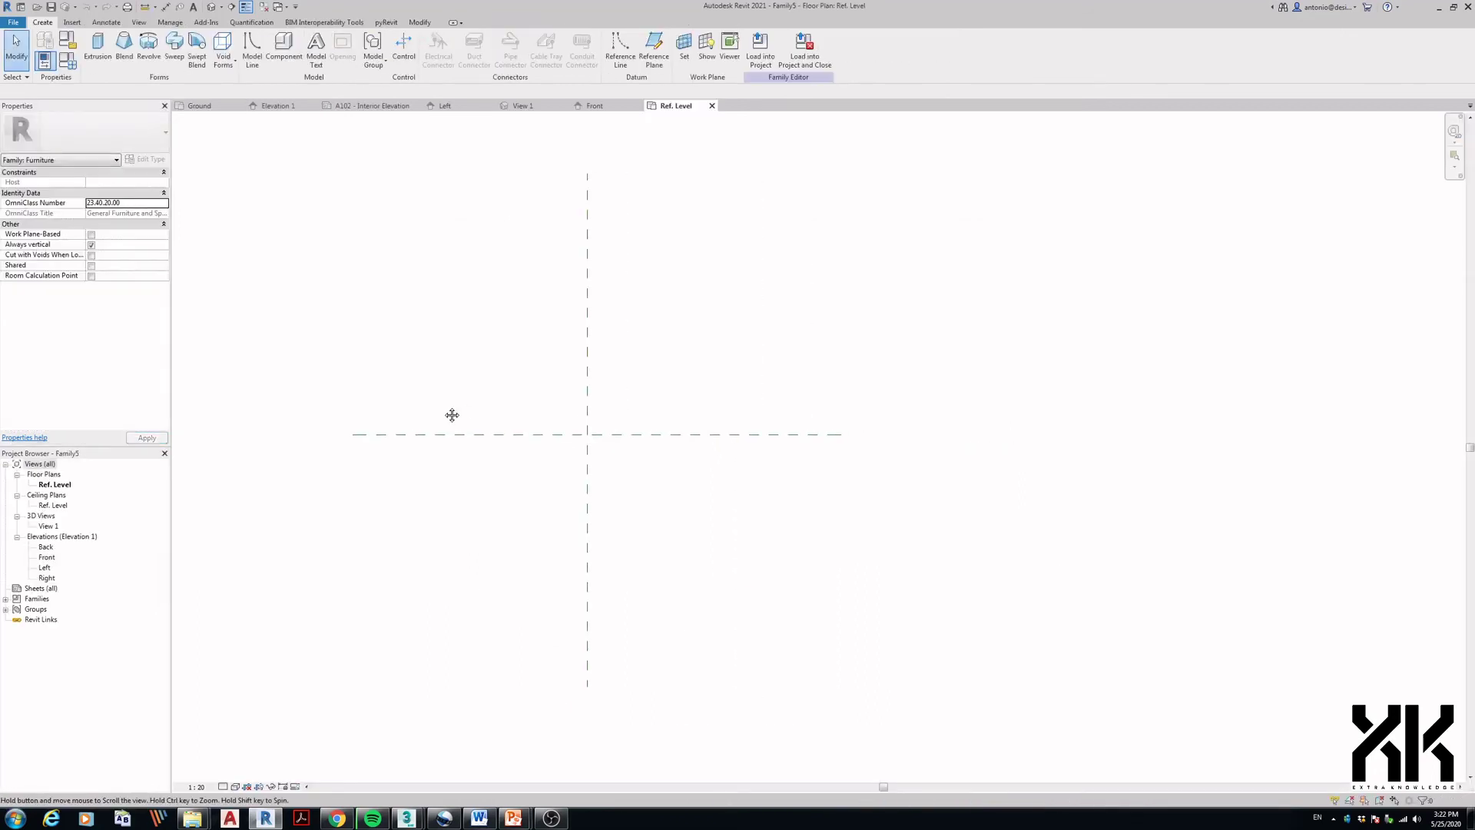
{"action": "left_click", "coordinate": [73, 23]}
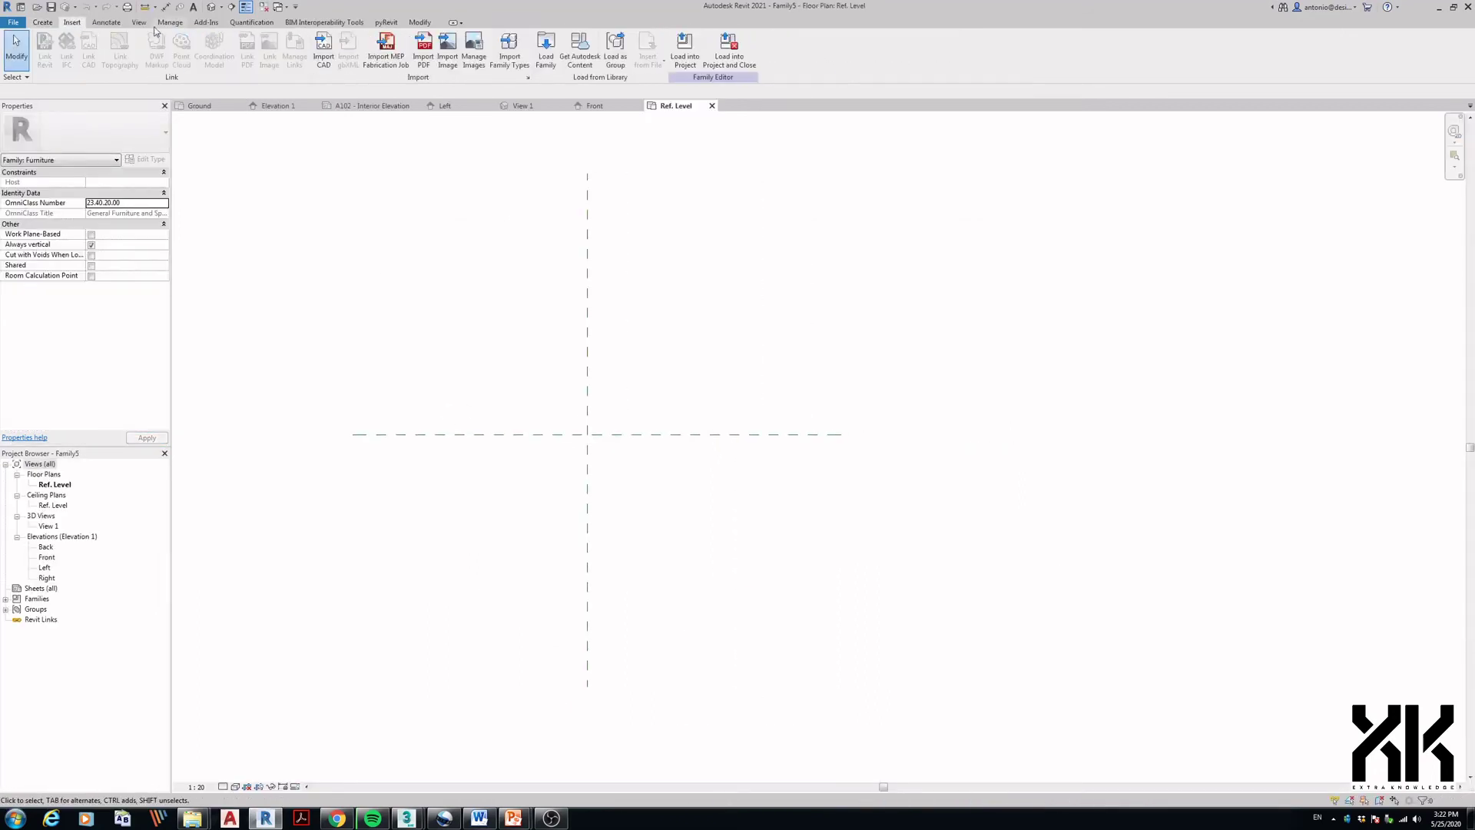
{"action": "left_click", "coordinate": [323, 50]}
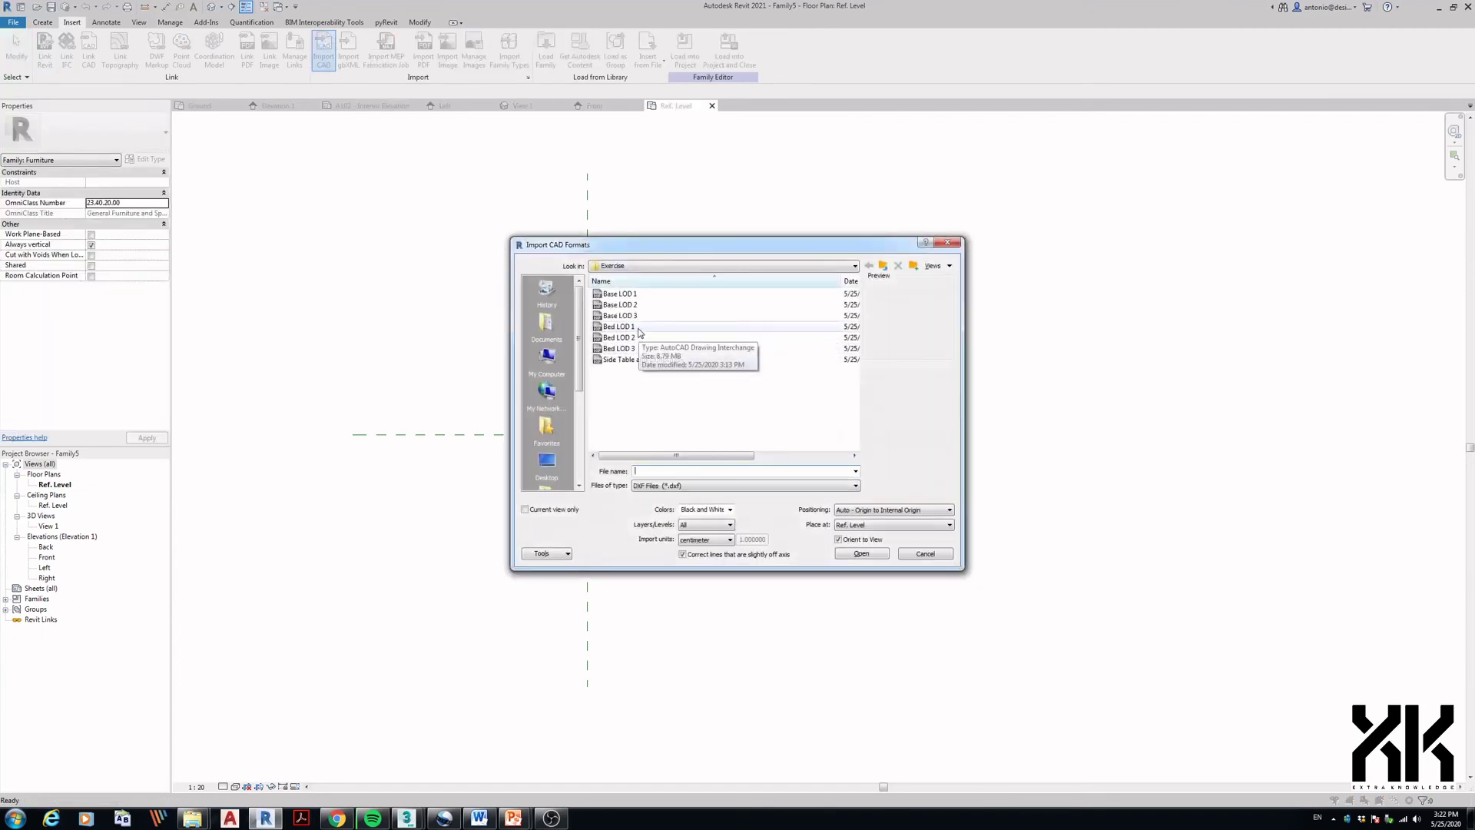
{"action": "double_click", "coordinate": [630, 327]}
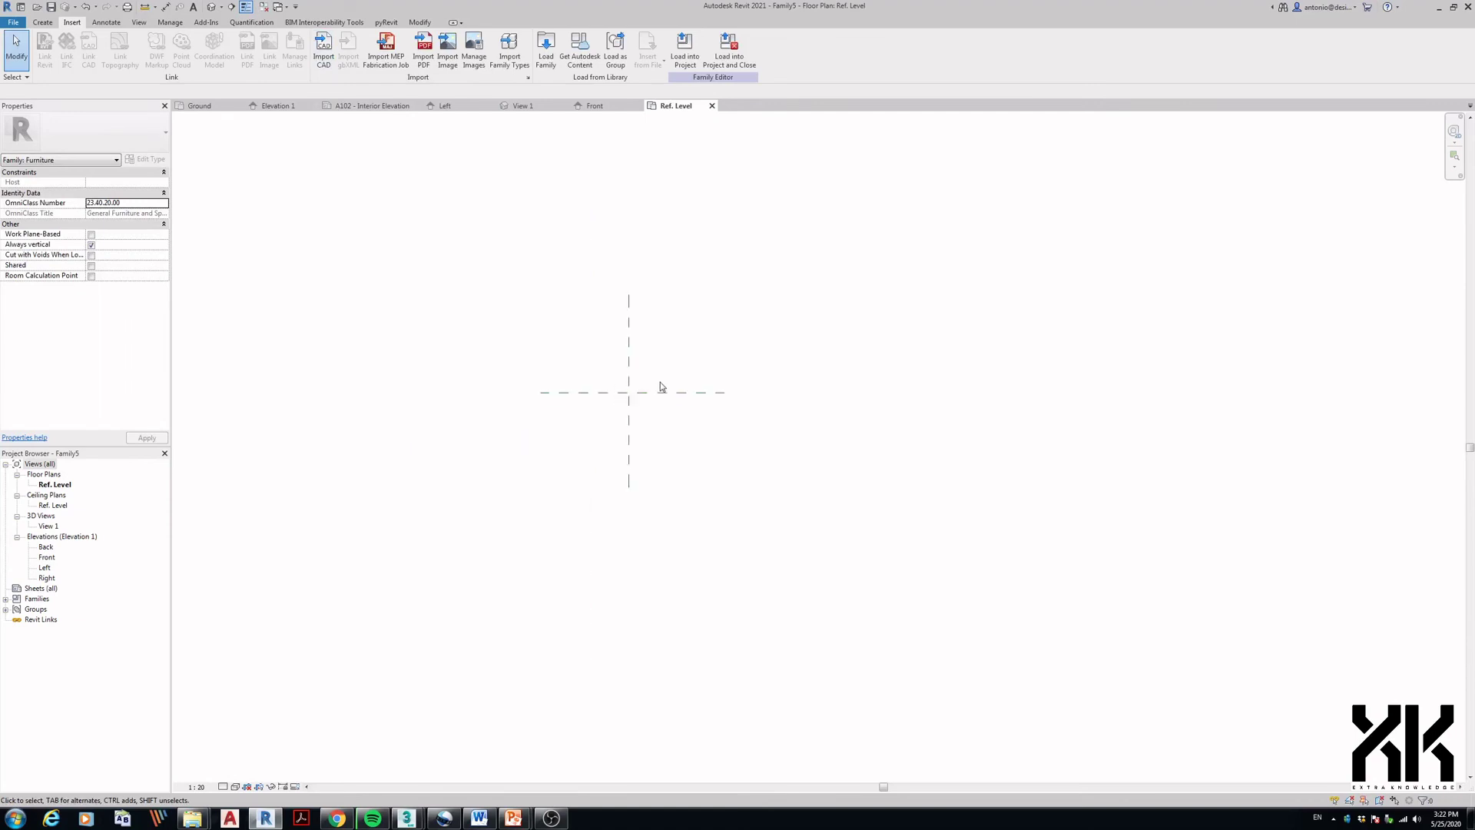
{"action": "mouse_move", "coordinate": [800, 263]}
{"action": "middle_mouse_down"}
{"action": "mouse_move", "coordinate": [727, 418]}
{"action": "mouse_move", "coordinate": [633, 551]}
{"action": "middle_mouse_up"}
{"action": "scroll", "coordinate": [609, 564], "scroll_direction": "down", "scroll_amount": 3}
{"action": "middle_click_drag", "start_coordinate": [1062, 243], "coordinate": [695, 438]}
{"action": "scroll", "coordinate": [758, 384], "scroll_direction": "up", "scroll_amount": 4}
{"action": "scroll", "coordinate": [757, 384], "scroll_direction": "up", "scroll_amount": 2}
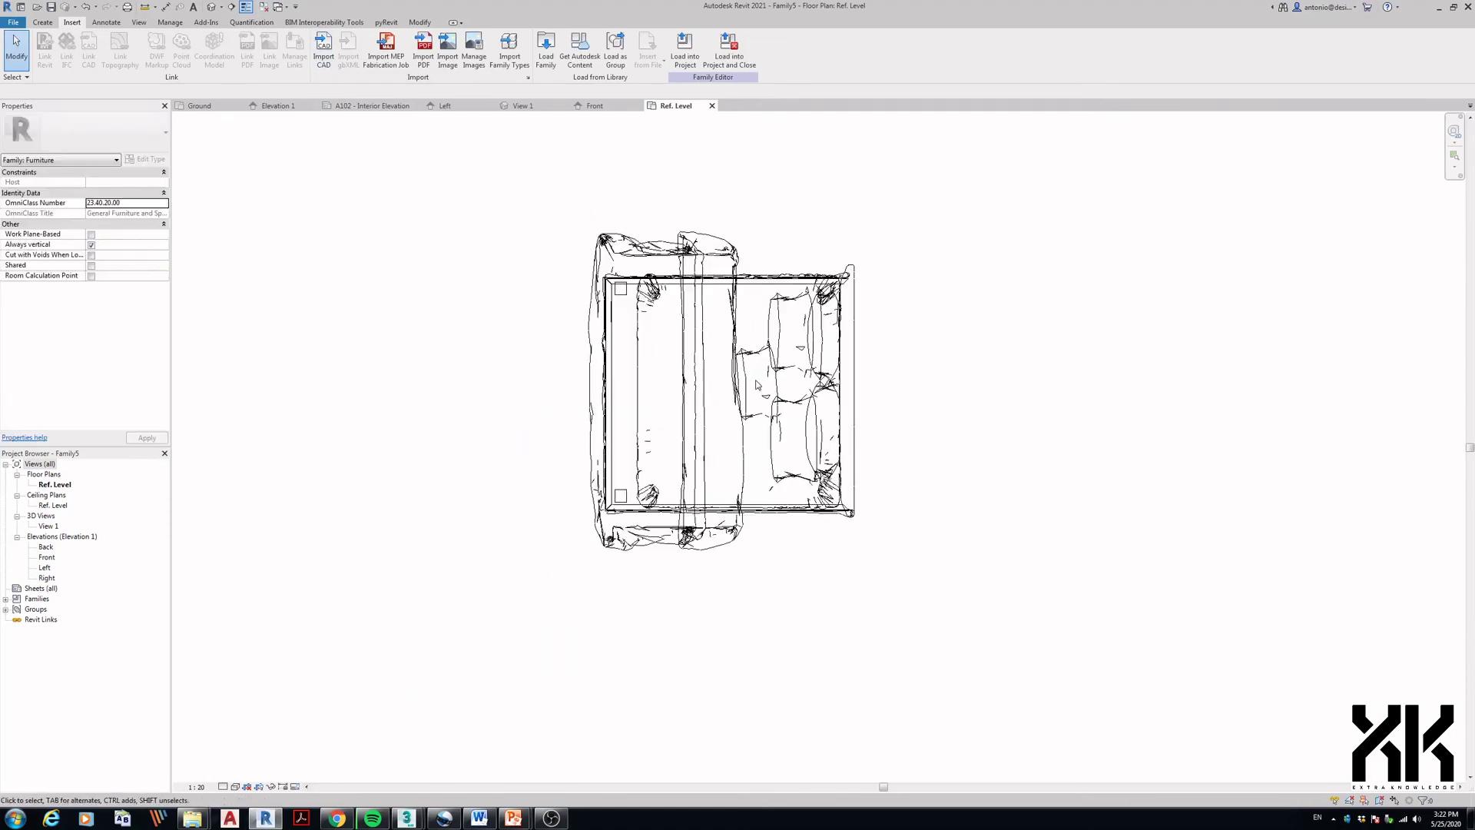
- Limit the visibility of the Bed LOD 1 import to the Coarse detail level
{"action": "left_click", "coordinate": [753, 381]}
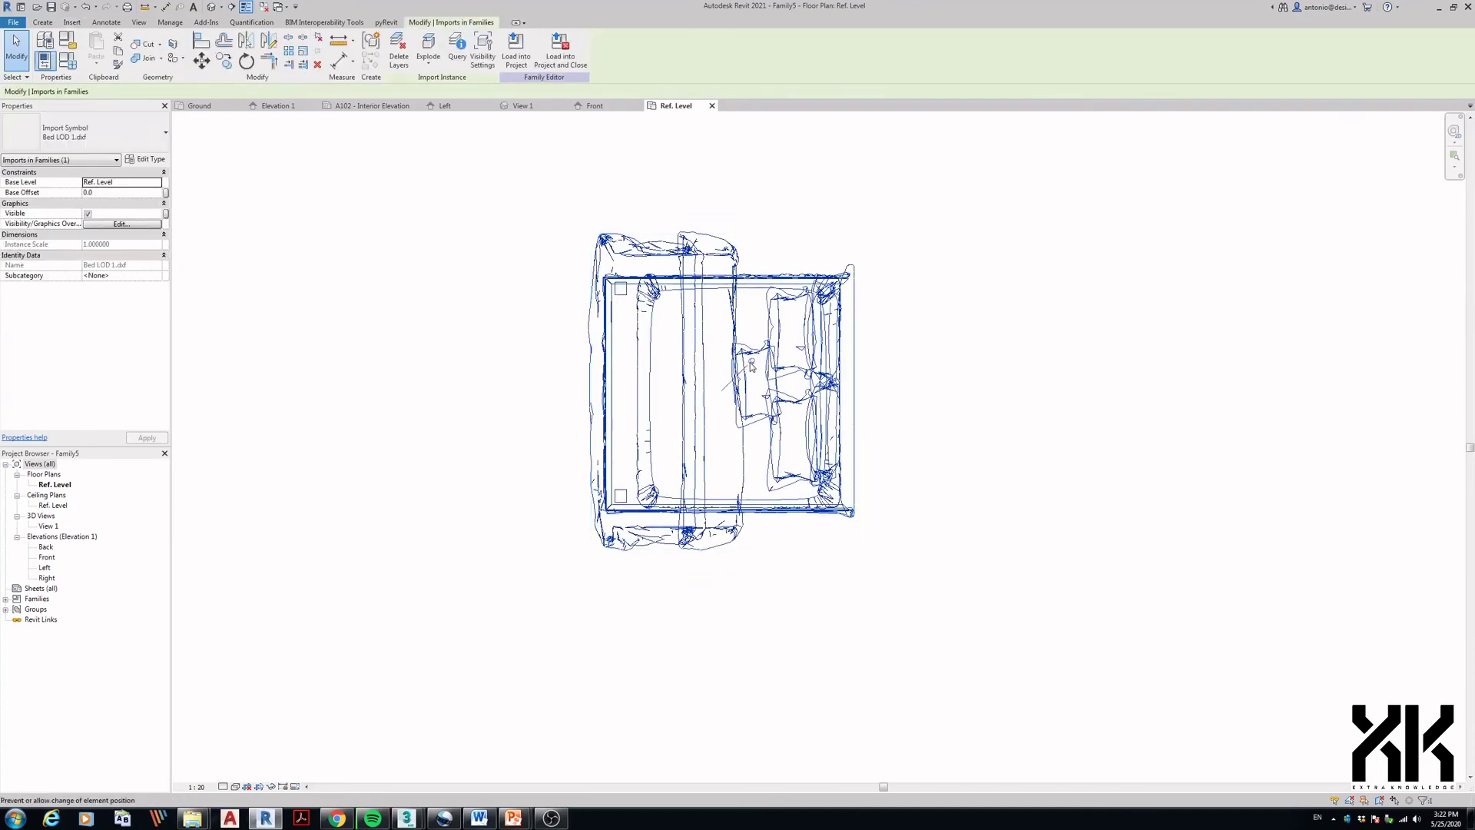
{"action": "left_click", "coordinate": [484, 54]}
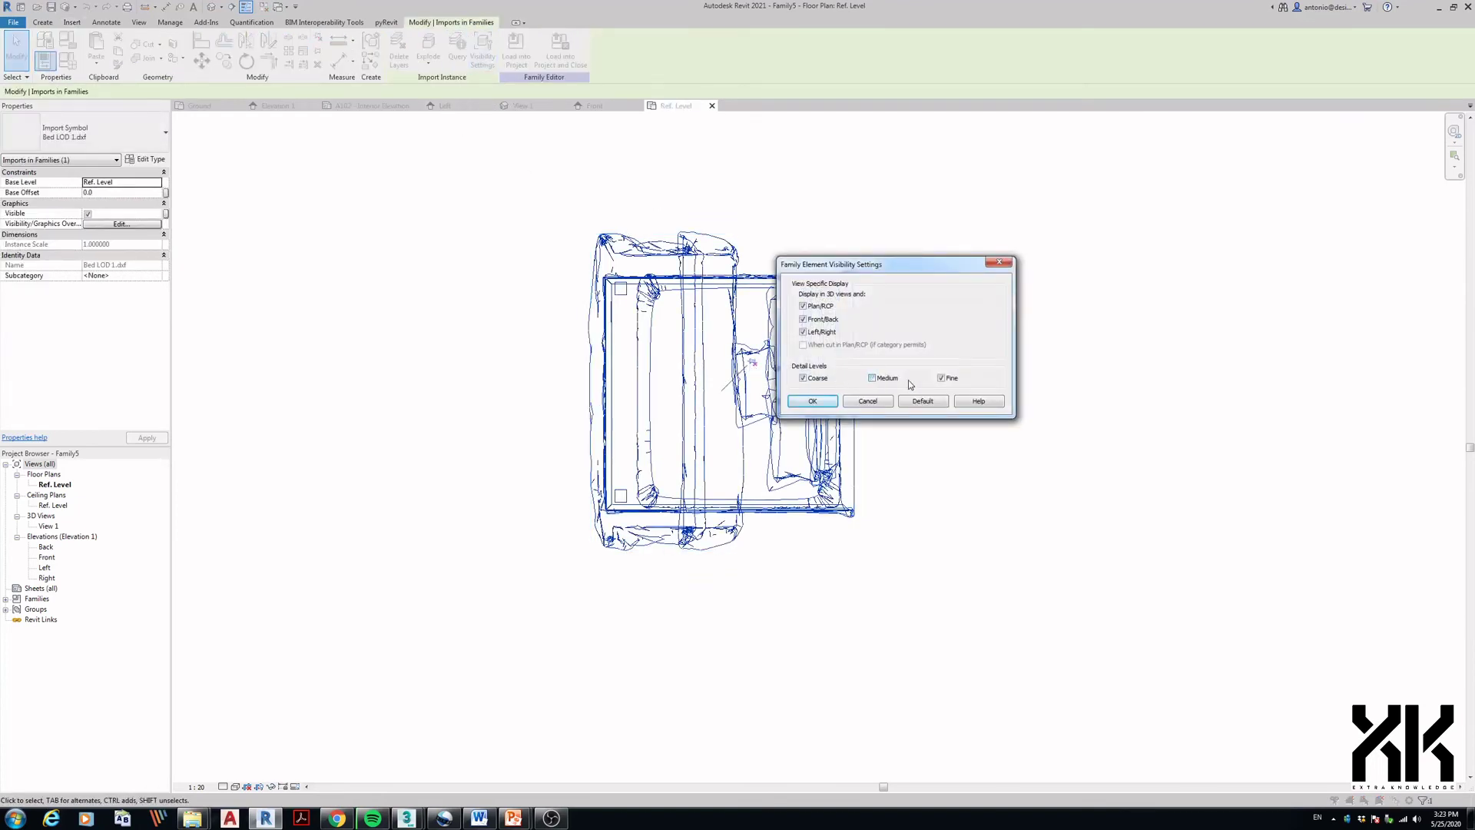
{"action": "left_click", "coordinate": [824, 397]}
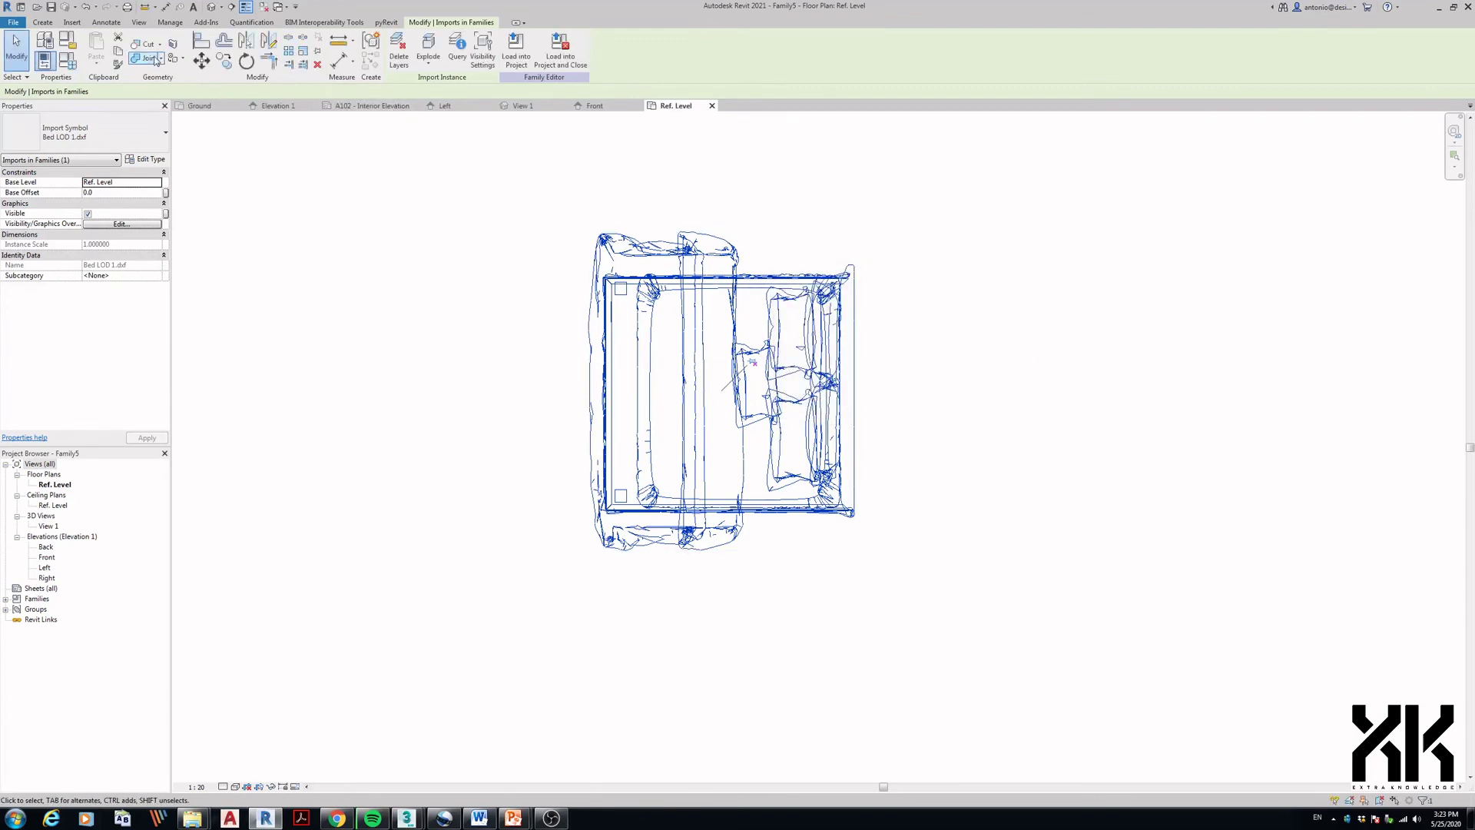
- Import the DXF file Bed LOD 2 and limit its visibility to the Medium detail level
{"action": "left_click", "coordinate": [73, 23]}
{"action": "left_click", "coordinate": [324, 51]}
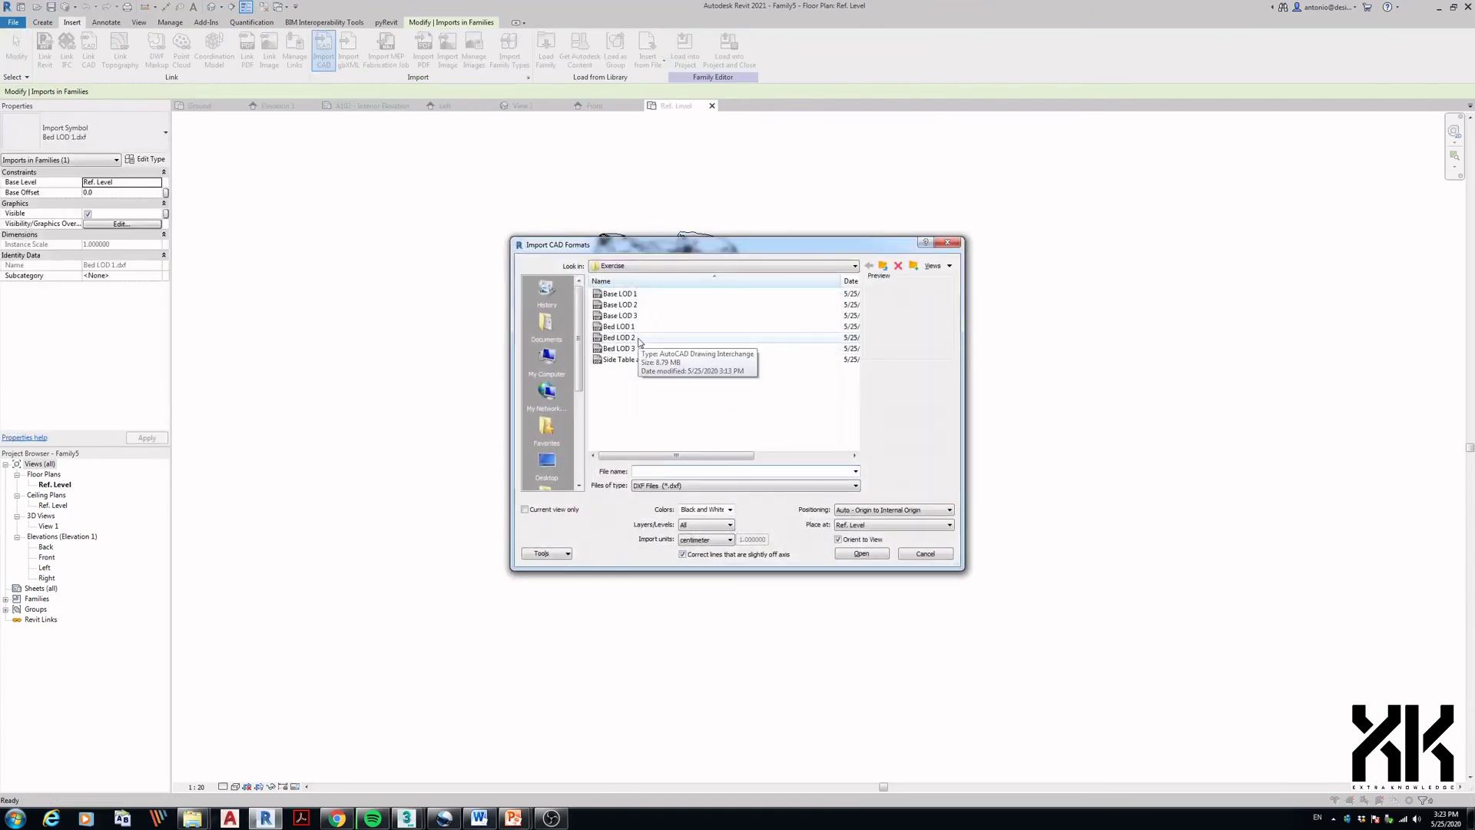
{"action": "double_click", "coordinate": [639, 338]}
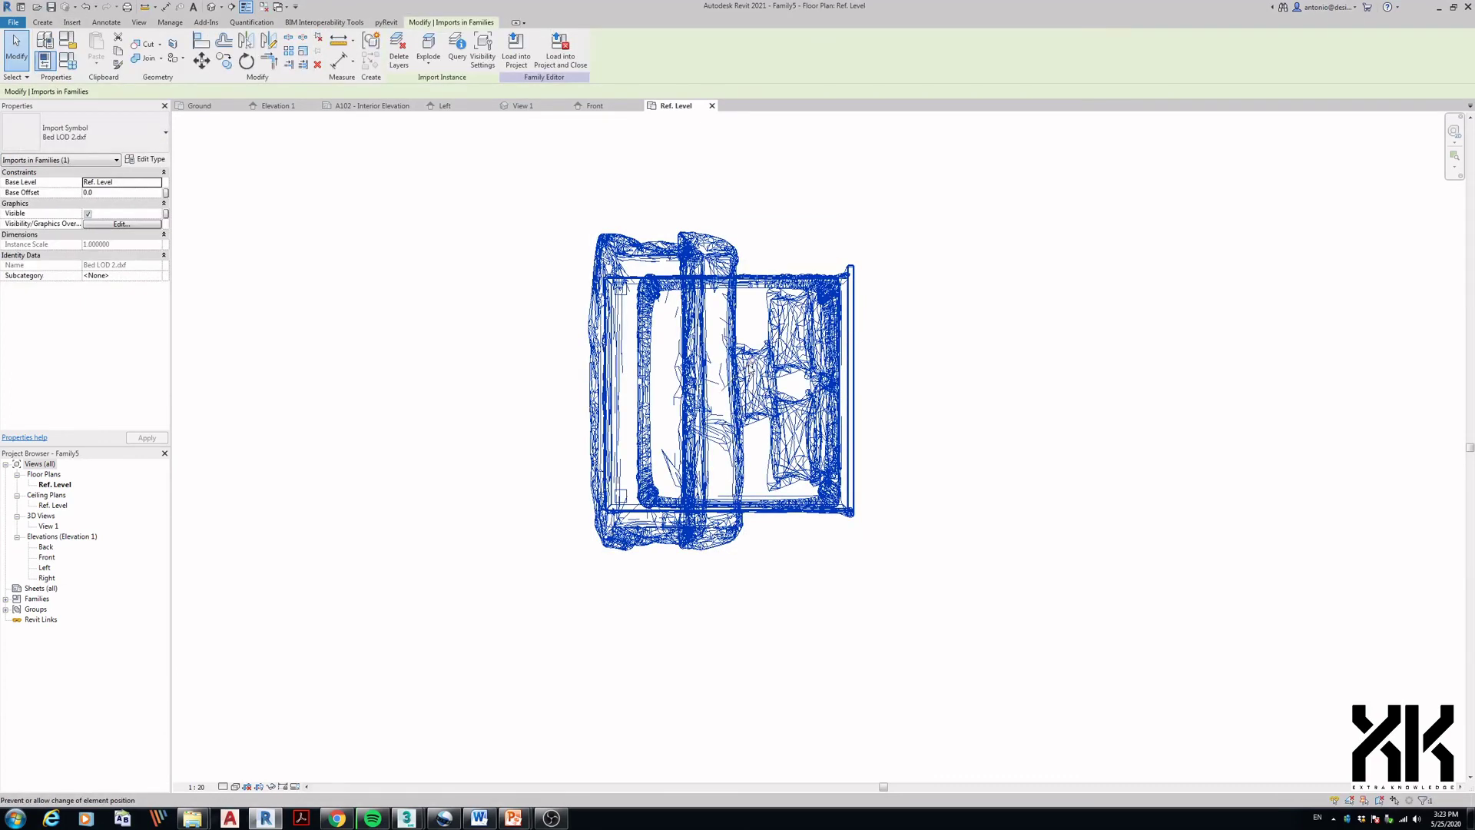
{"action": "left_click", "coordinate": [486, 57]}
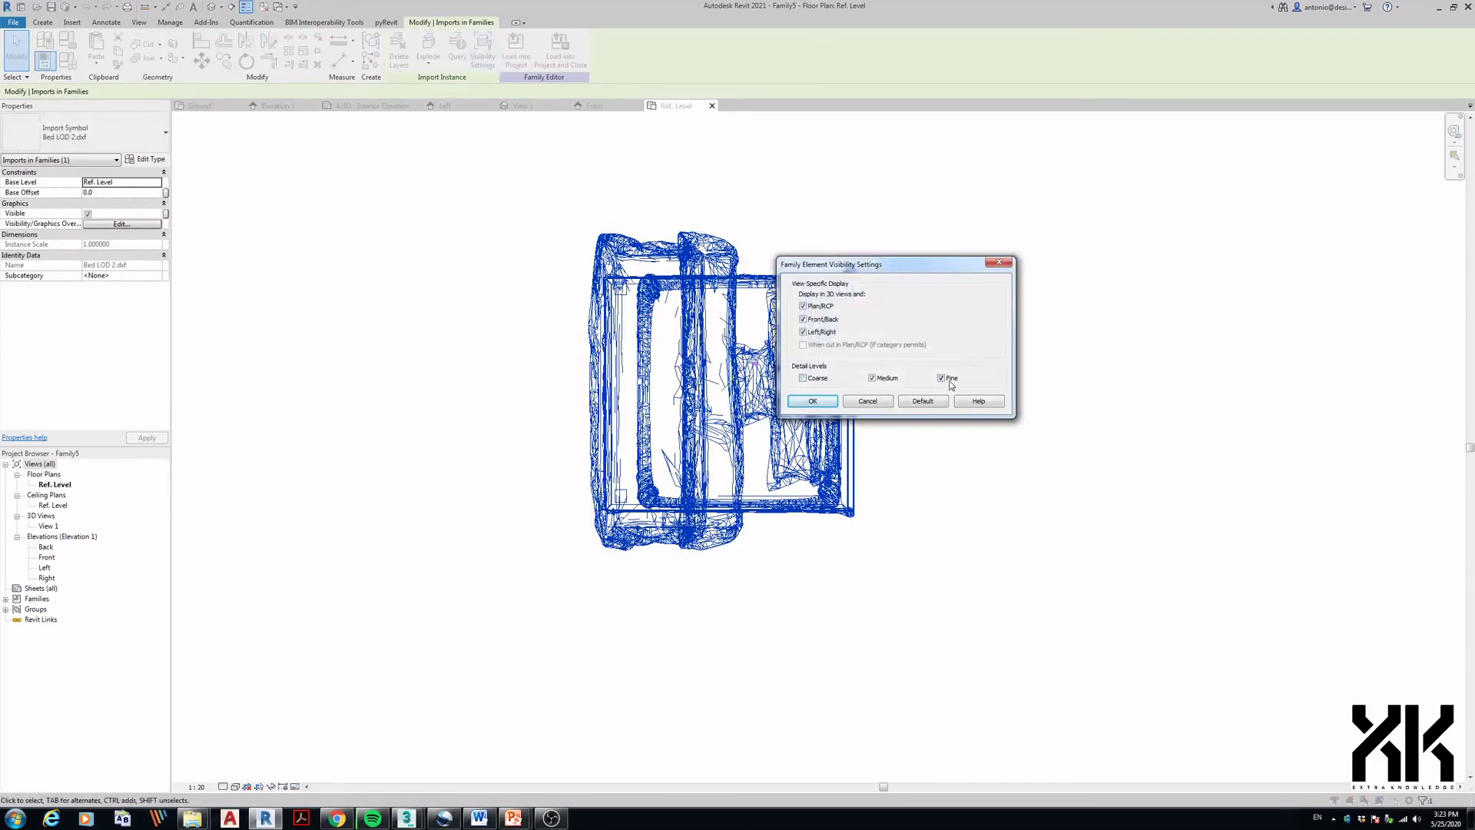
{"action": "left_click", "coordinate": [854, 406]}
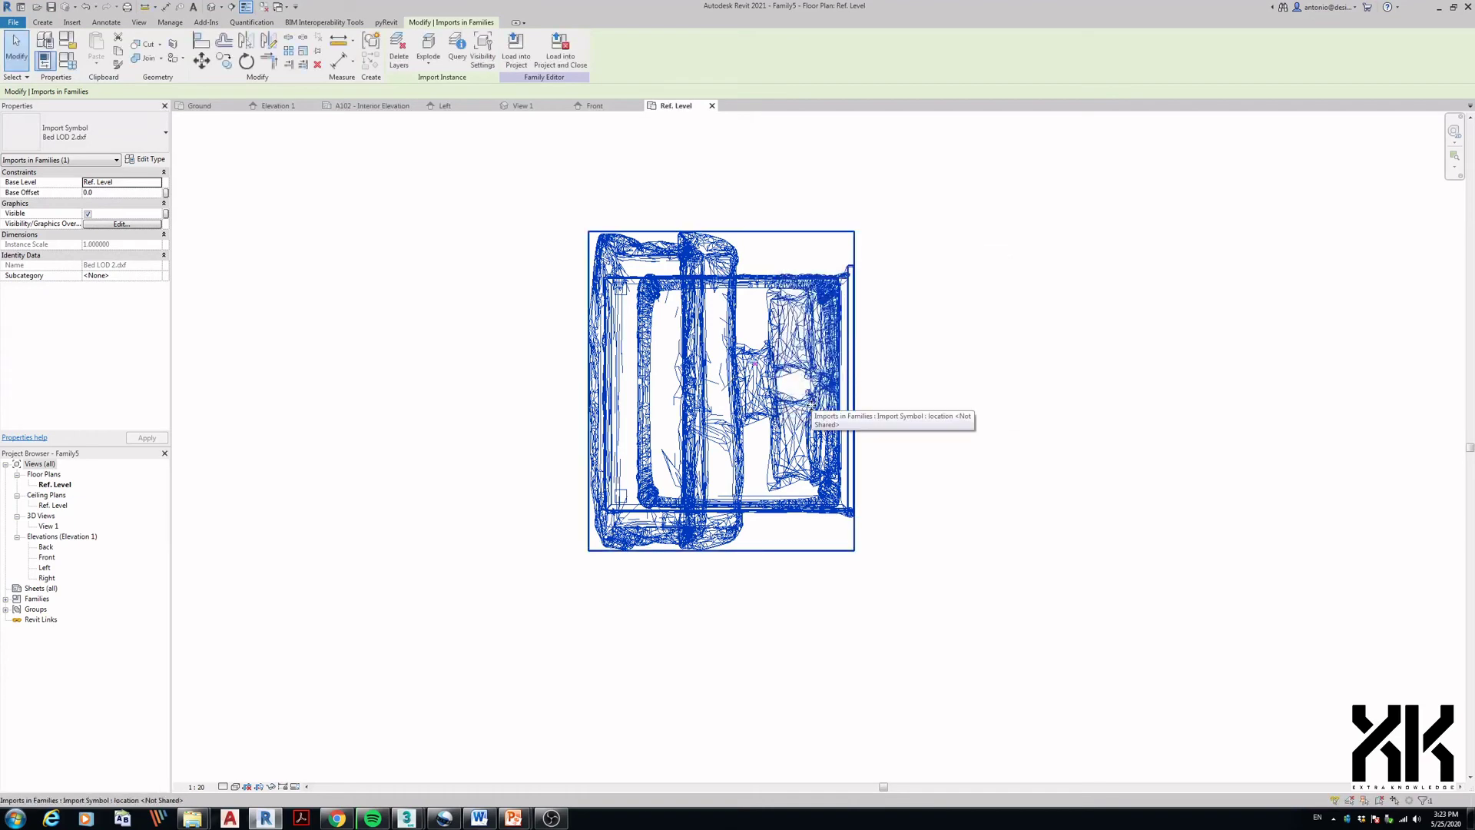
- Import the DXF file Bed LOD 3 and limit its visibility to the Fine detail level
{"action": "left_click", "coordinate": [72, 23]}
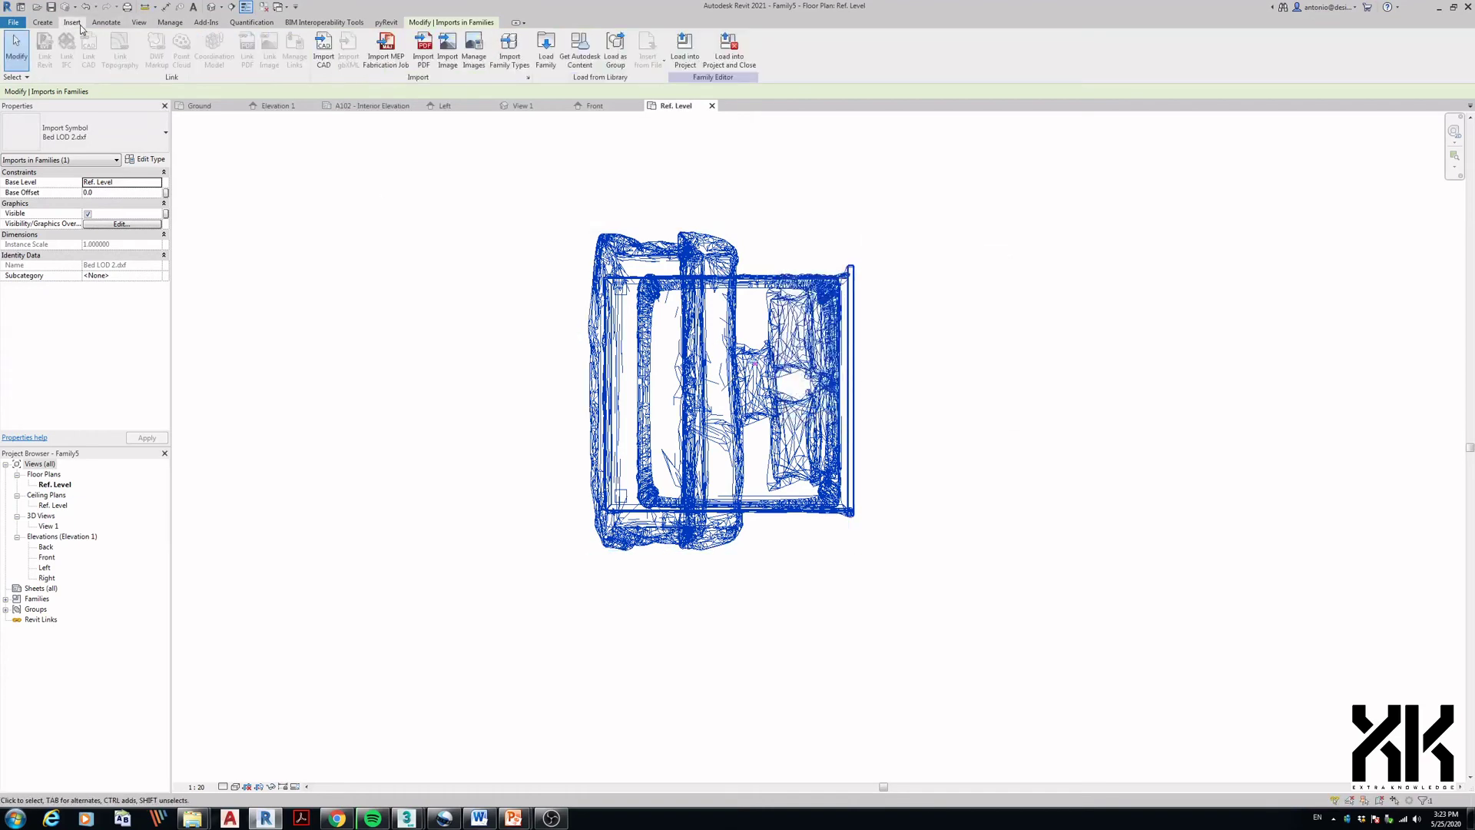
{"action": "left_click", "coordinate": [323, 50]}
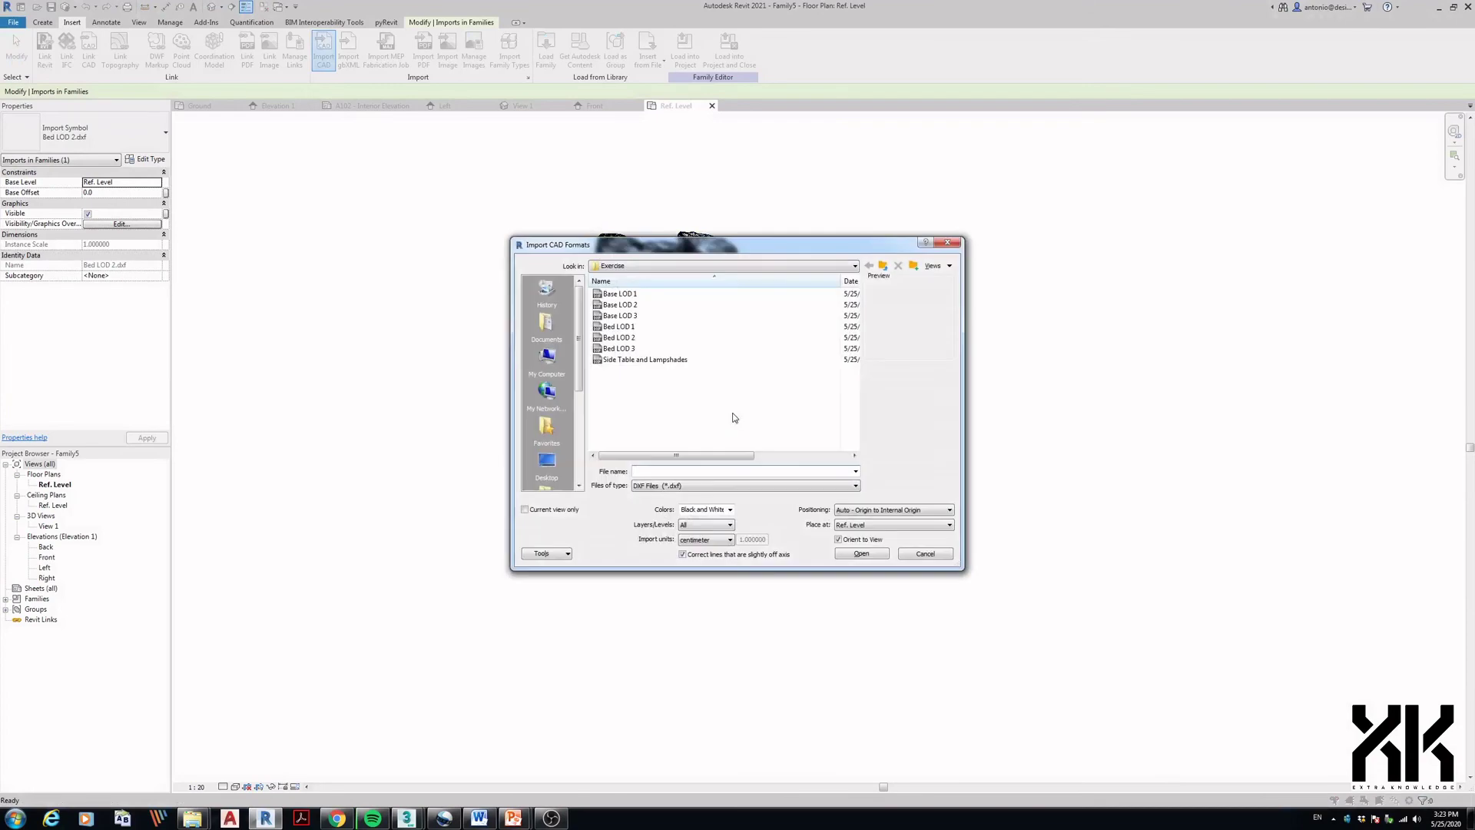
{"action": "double_click", "coordinate": [624, 349]}
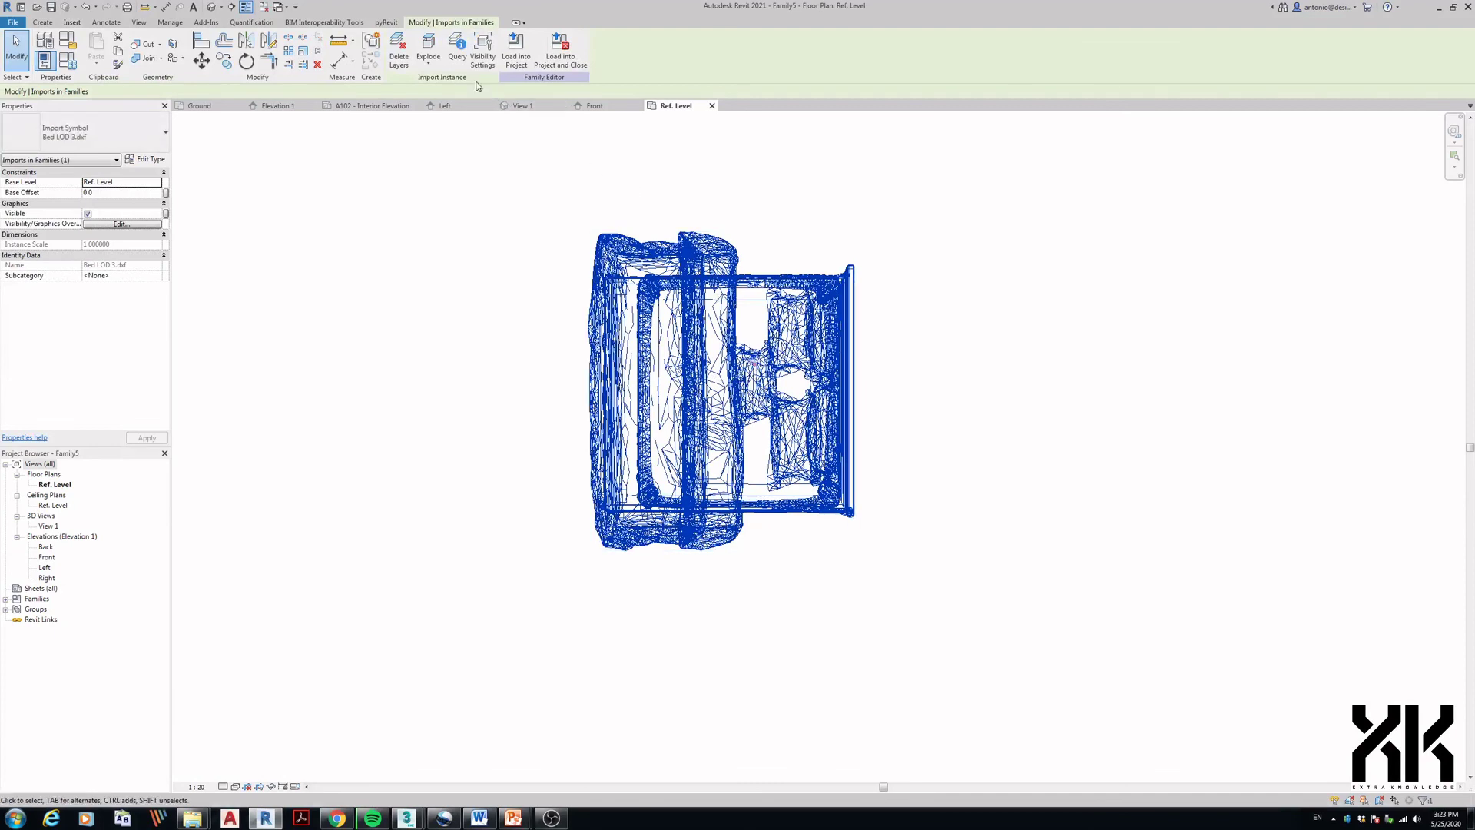
{"action": "left_click", "coordinate": [482, 50]}
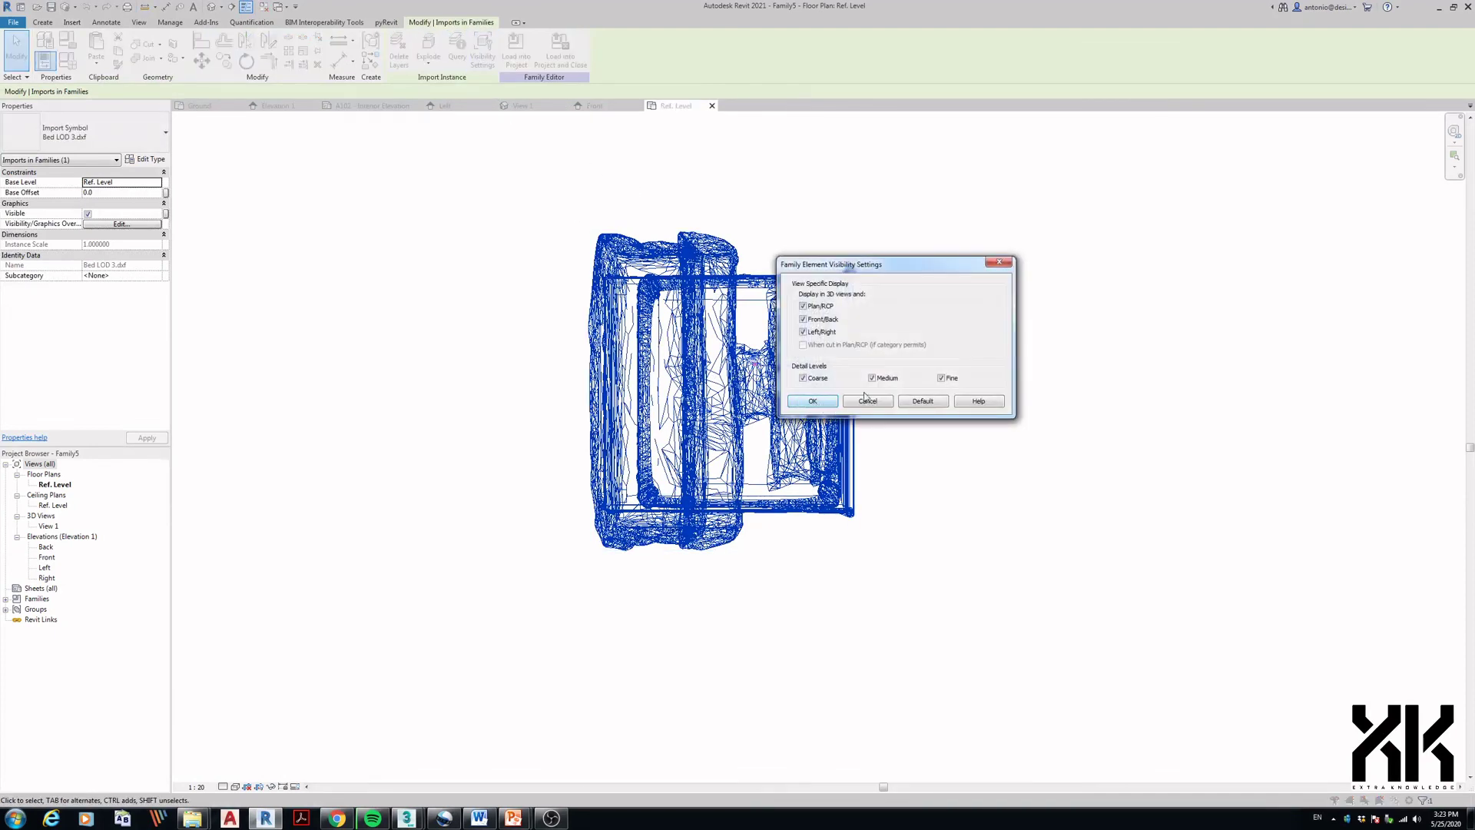
{"action": "left_click", "coordinate": [811, 401]}
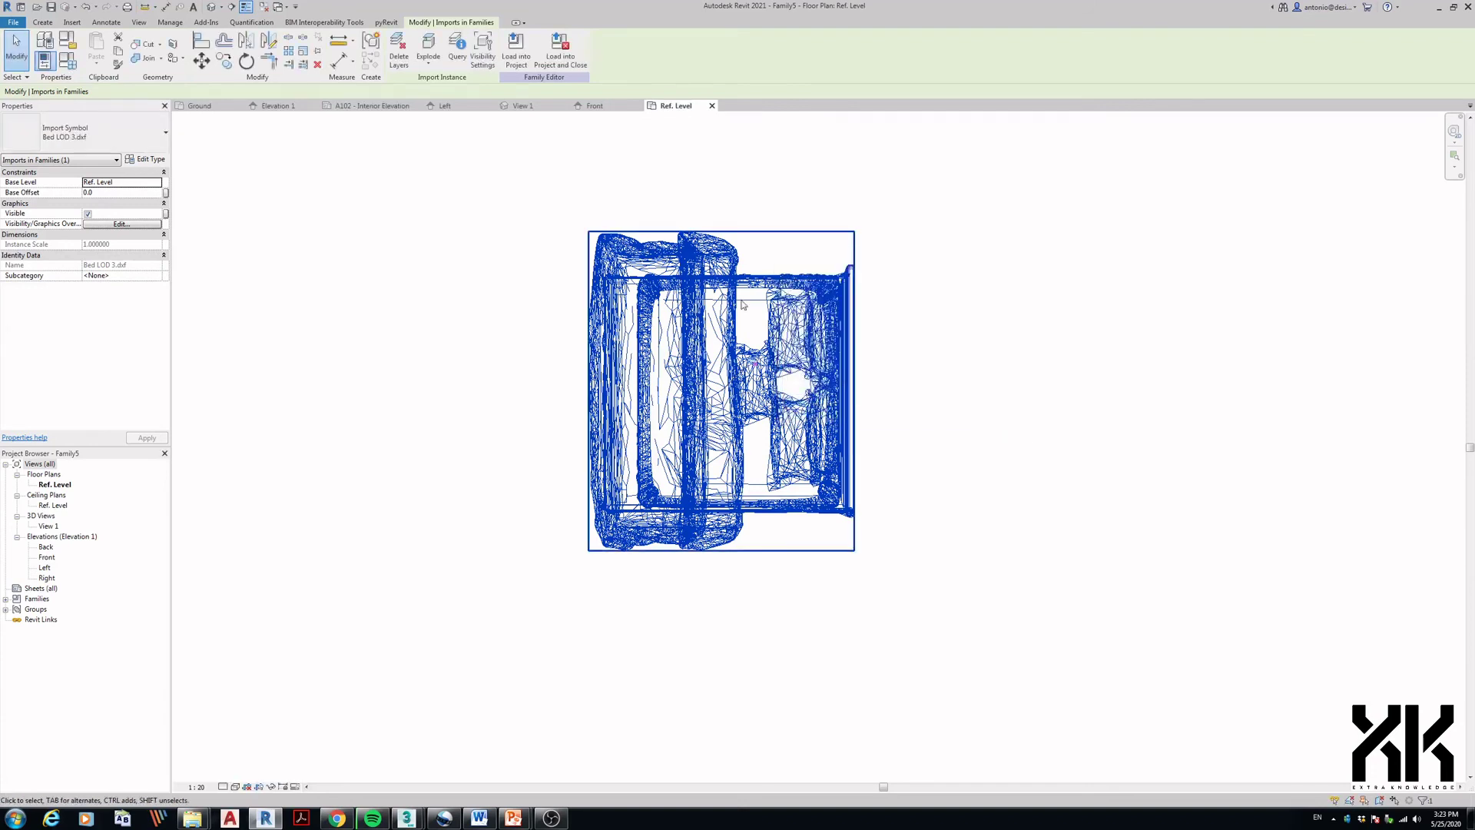
- Select all three bed imports together and move them onto the intersection of the family's reference planes
{"action": "scroll", "coordinate": [772, 538], "scroll_direction": "down", "scroll_amount": 8}
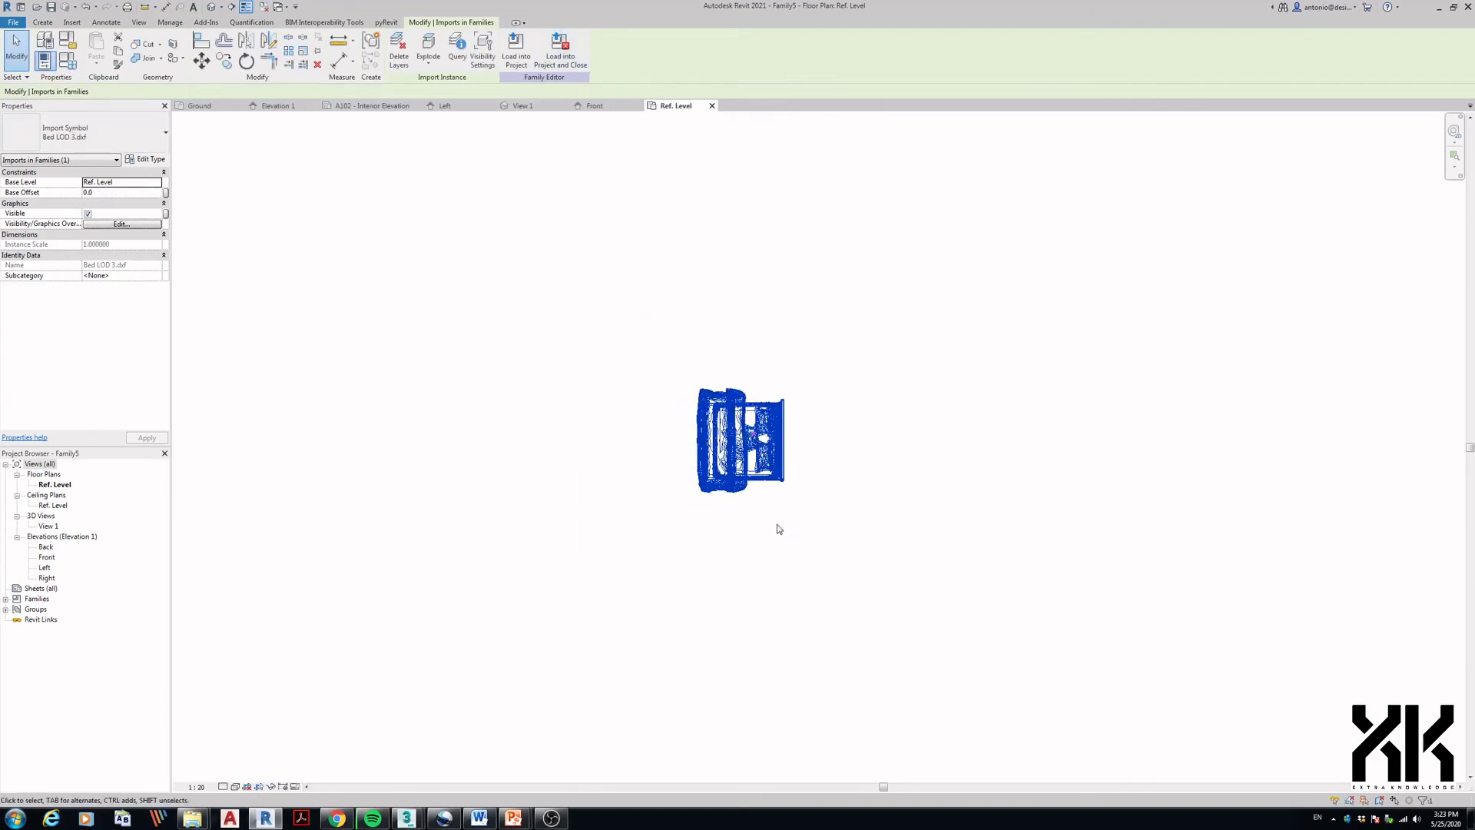
{"action": "scroll", "coordinate": [762, 585], "scroll_direction": "down", "scroll_amount": 2}
{"action": "middle_click_drag", "start_coordinate": [730, 469], "coordinate": [783, 386]}
{"action": "left_click_drag", "start_coordinate": [783, 387], "coordinate": [887, 494]}
{"action": "key", "text": "m"}
{"action": "key", "text": "v"}
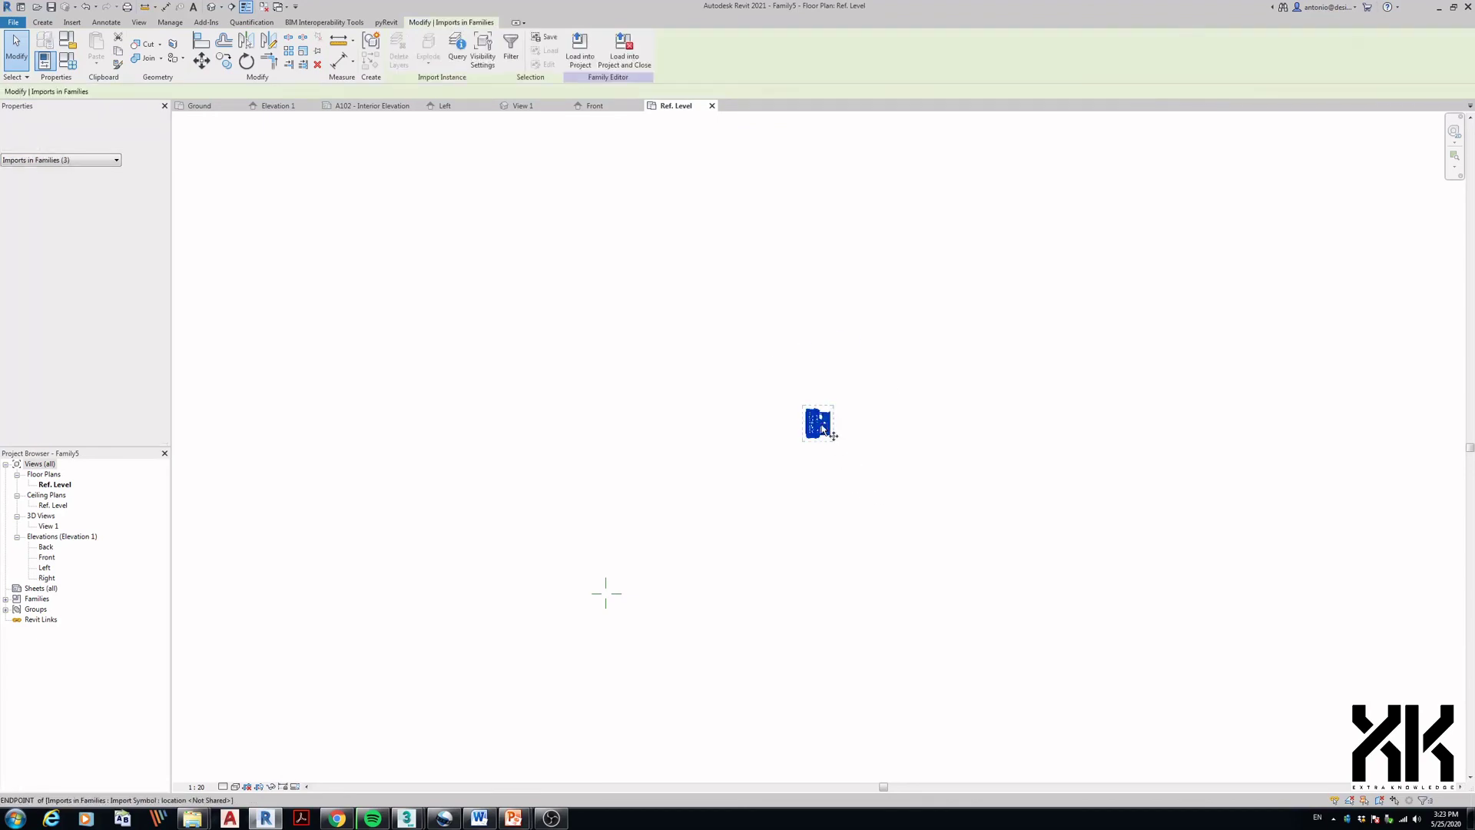
{"action": "left_click", "coordinate": [834, 442]}
{"action": "left_click", "coordinate": [615, 607]}
- Rotate the three bed imports 90 degrees counterclockwise so the headboard faces the upper side of the plan
{"action": "key", "text": "r"}
{"action": "key", "text": "o"}
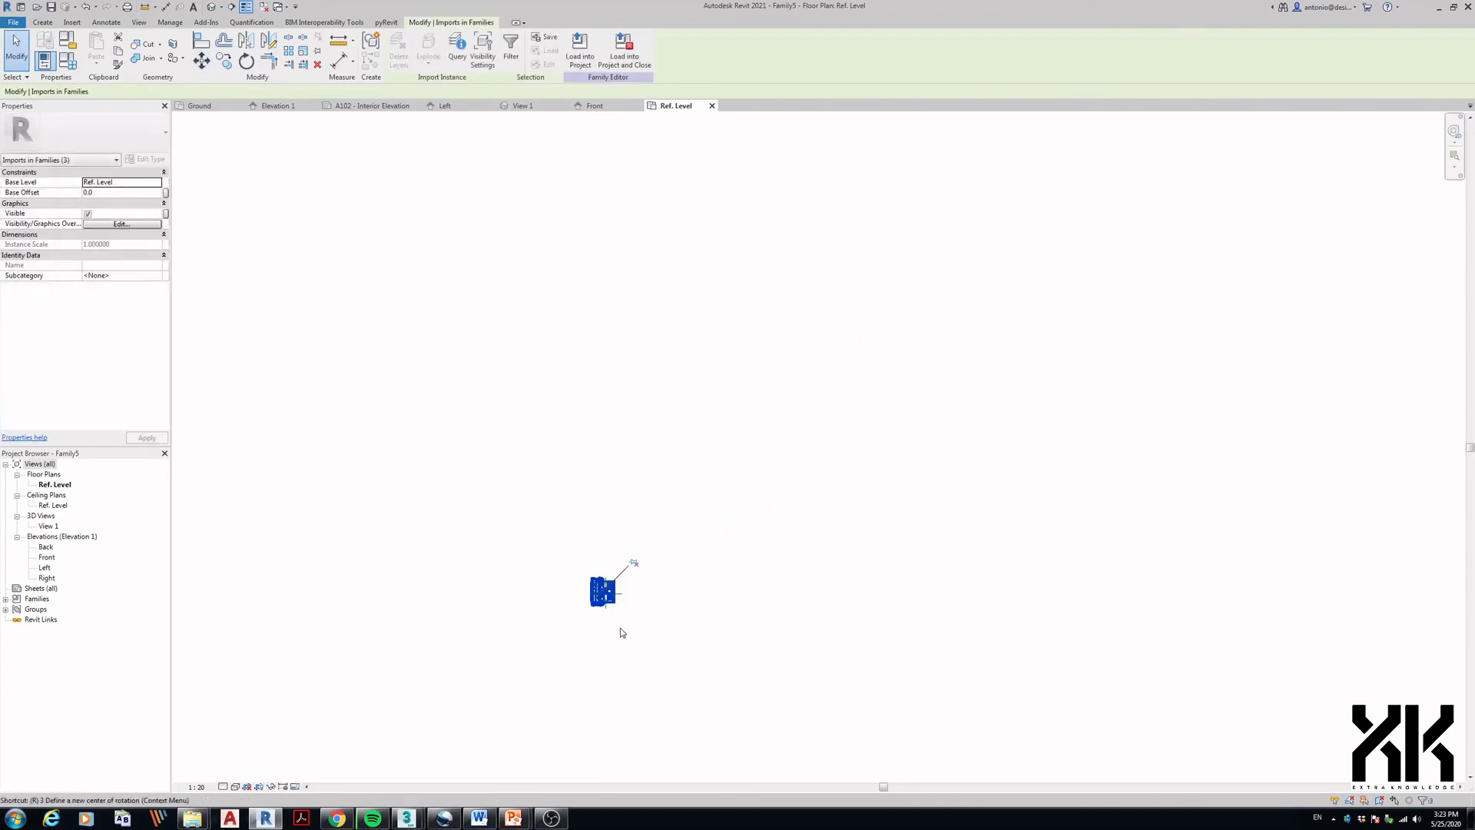
{"action": "left_click", "coordinate": [623, 638]}
{"action": "left_click", "coordinate": [629, 631]}
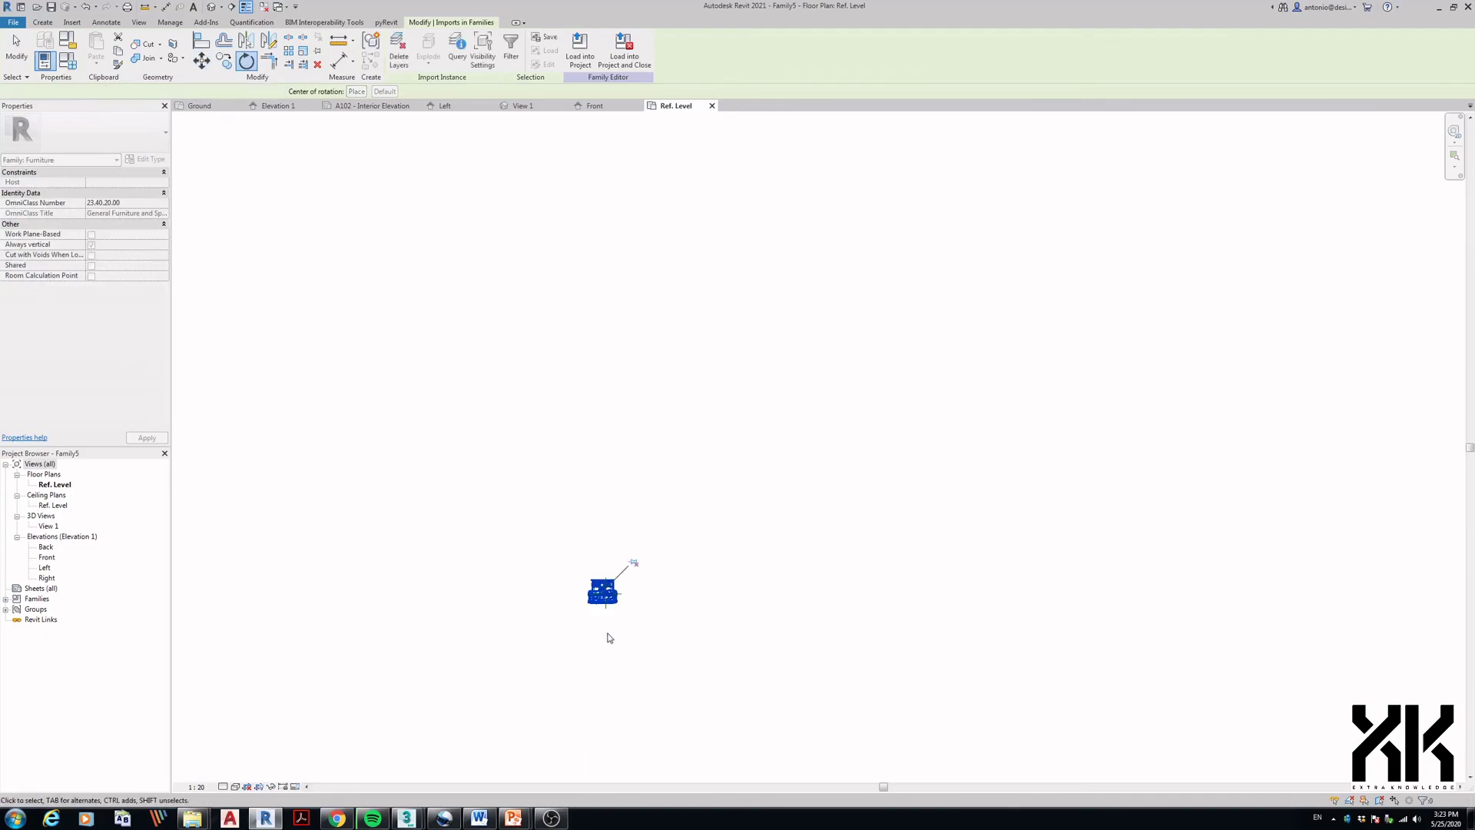
- Shift the bed imports sideways to centre them on the vertical reference plane, and deselect them
{"action": "scroll", "coordinate": [606, 636], "scroll_direction": "up", "scroll_amount": 2}
{"action": "scroll", "coordinate": [608, 585], "scroll_direction": "up", "scroll_amount": 5}
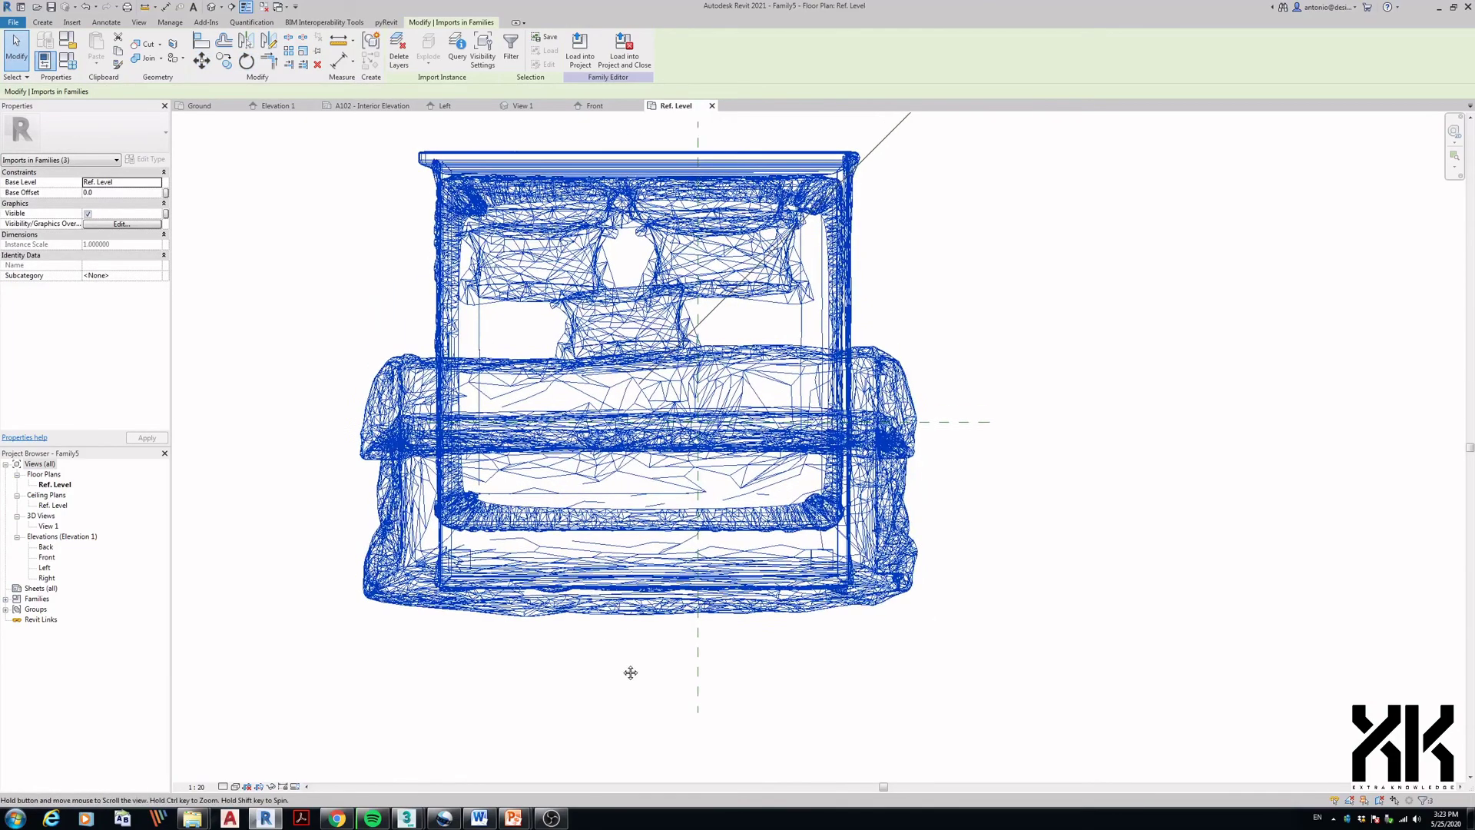
{"action": "left_click_drag", "start_coordinate": [614, 624], "coordinate": [653, 632]}
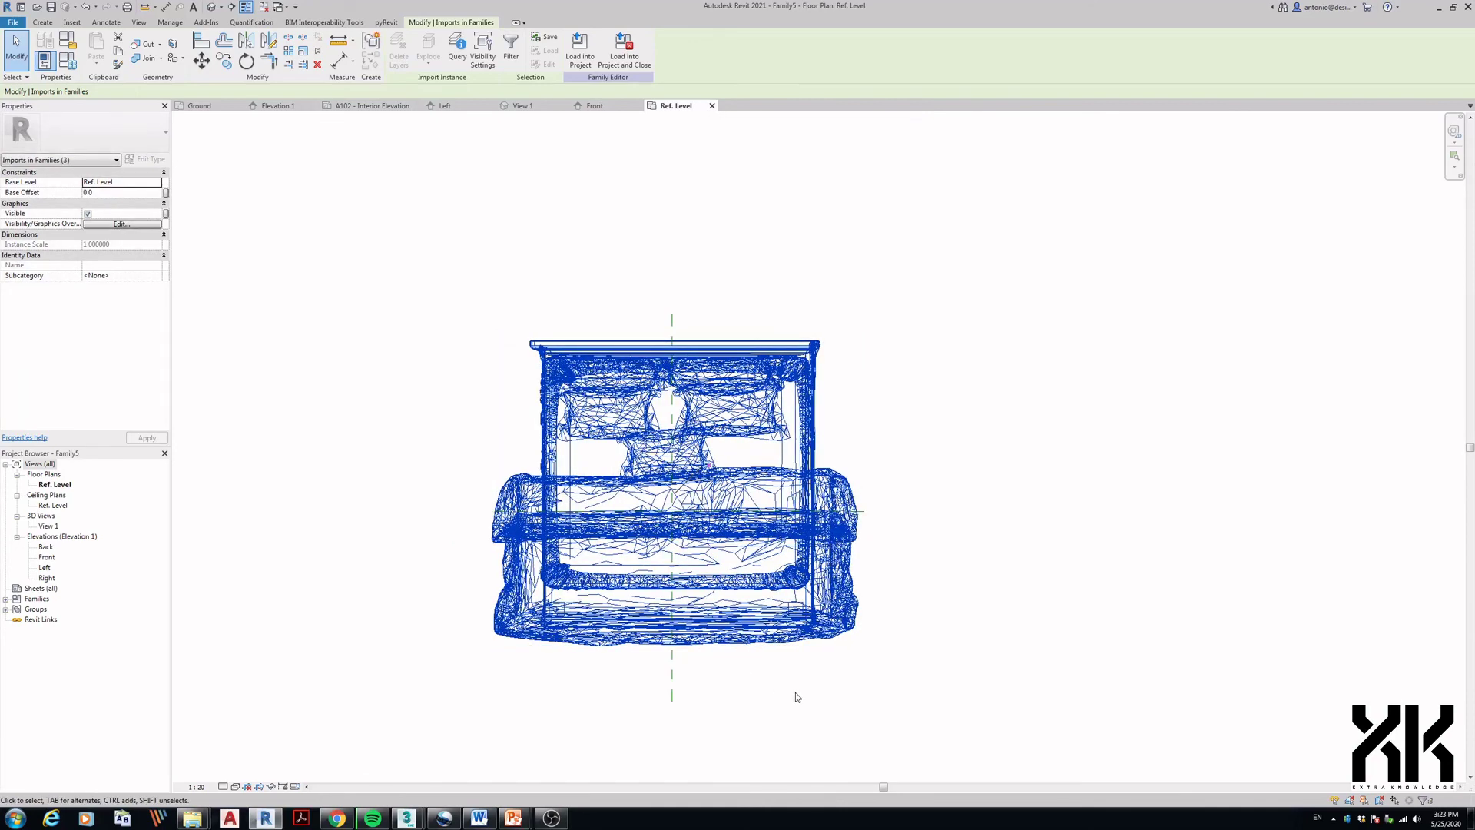
{"action": "left_click", "coordinate": [795, 695]}
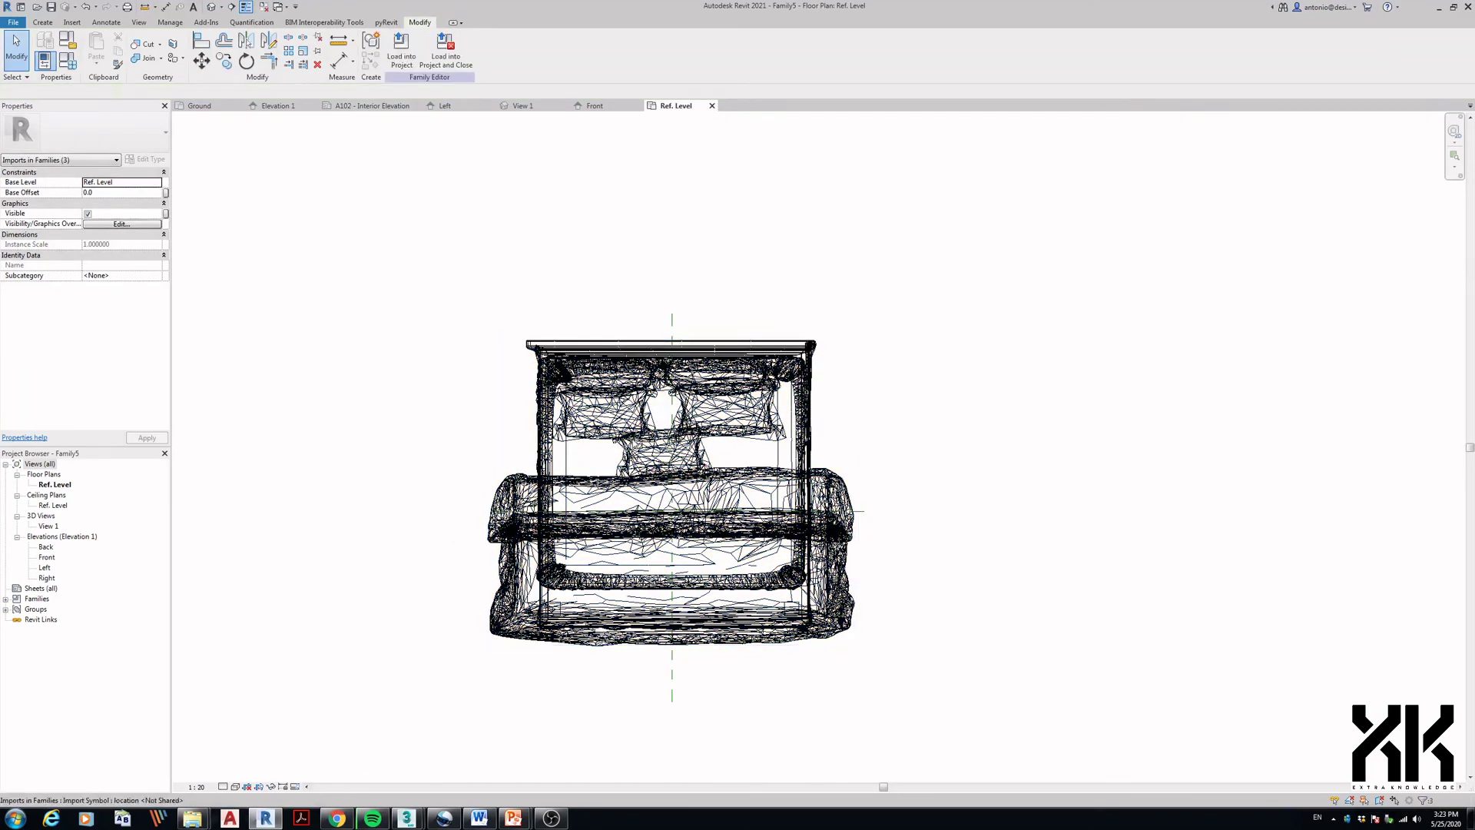
- Load the family into the project and close it, saving it as Bed and overwriting the project's existing version
{"action": "left_click", "coordinate": [446, 50]}
{"action": "left_click", "coordinate": [719, 409]}
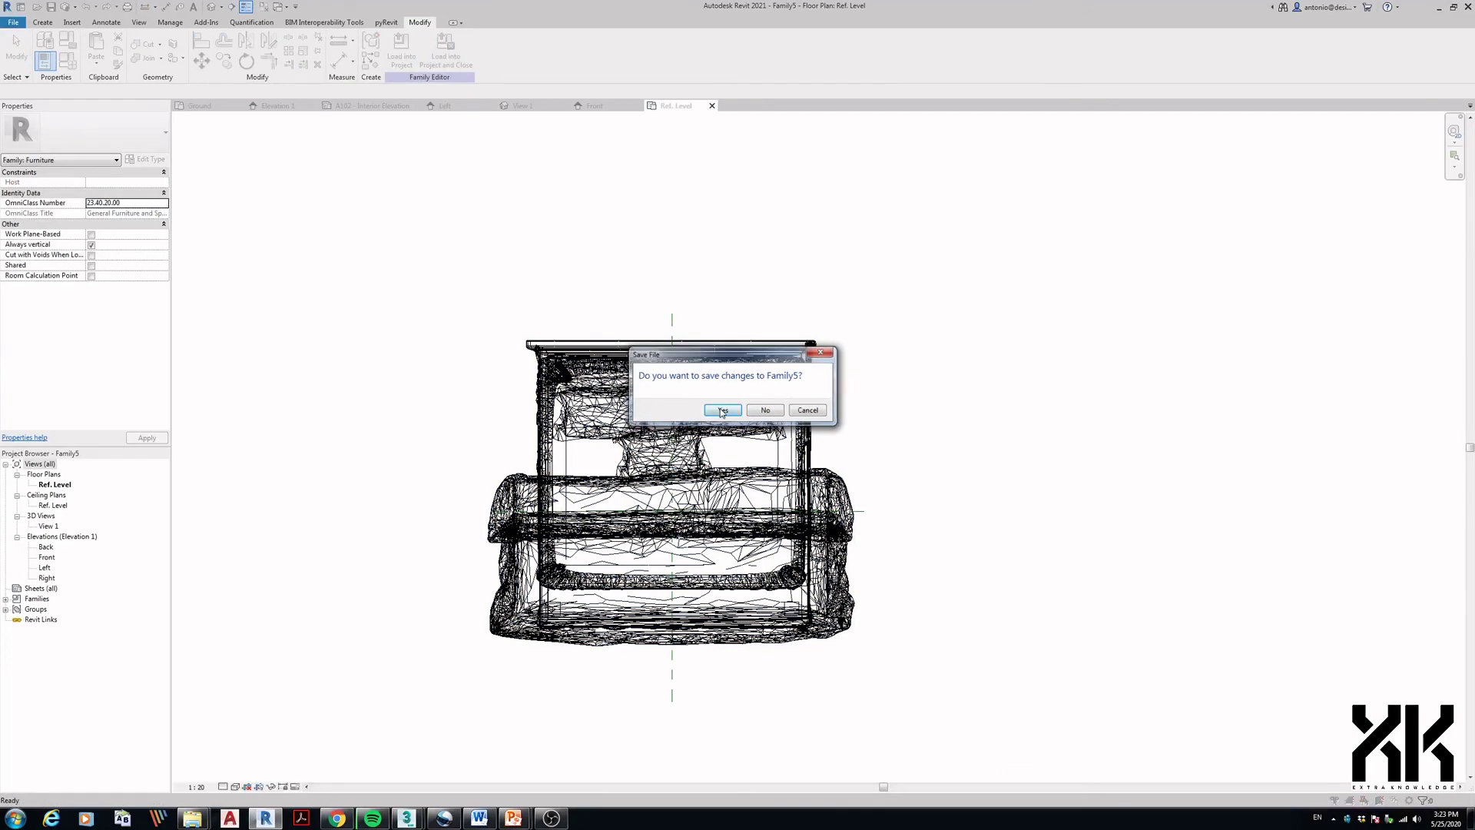
{"action": "type", "text": "Bed"}
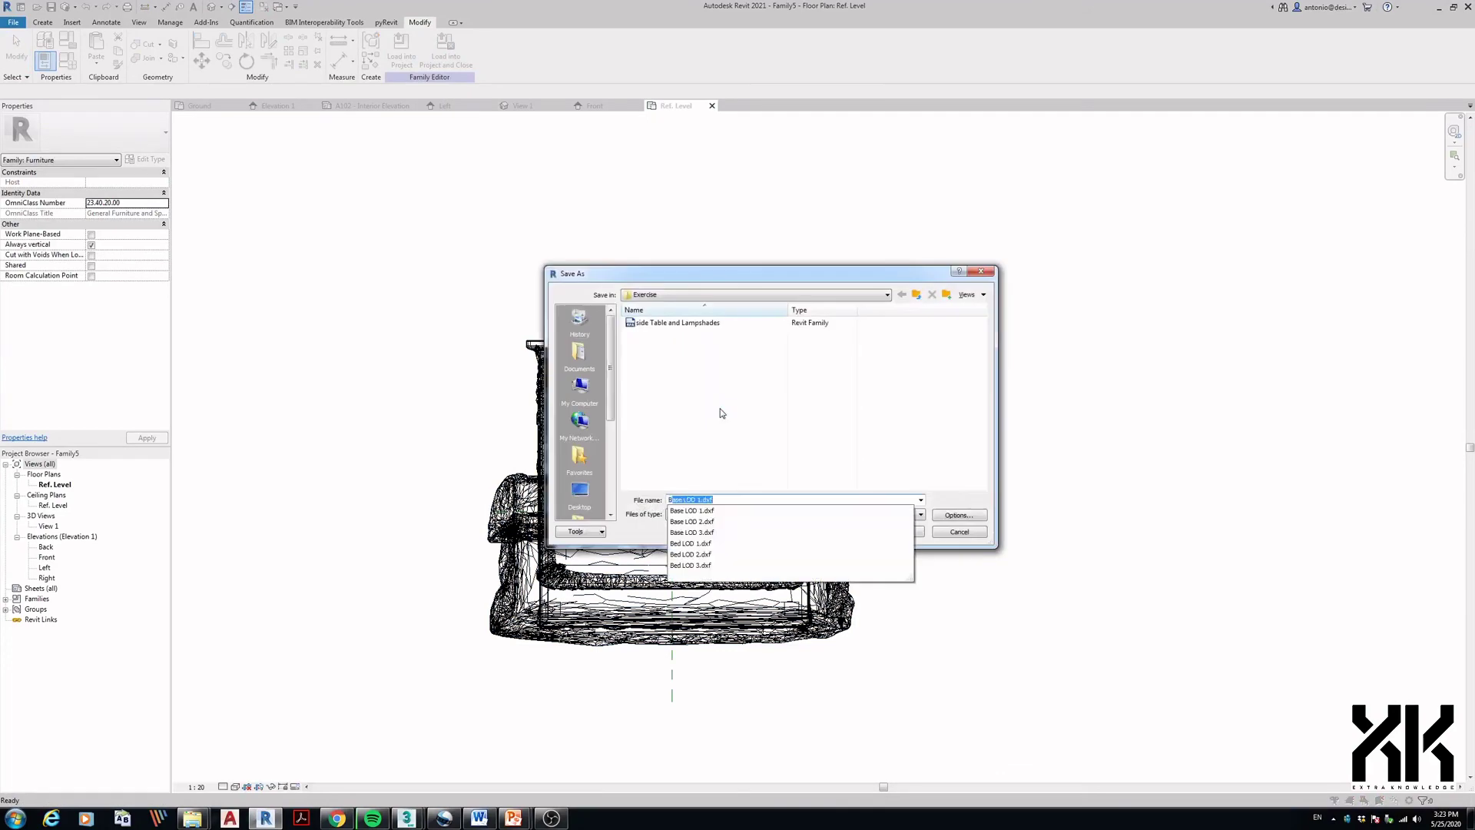
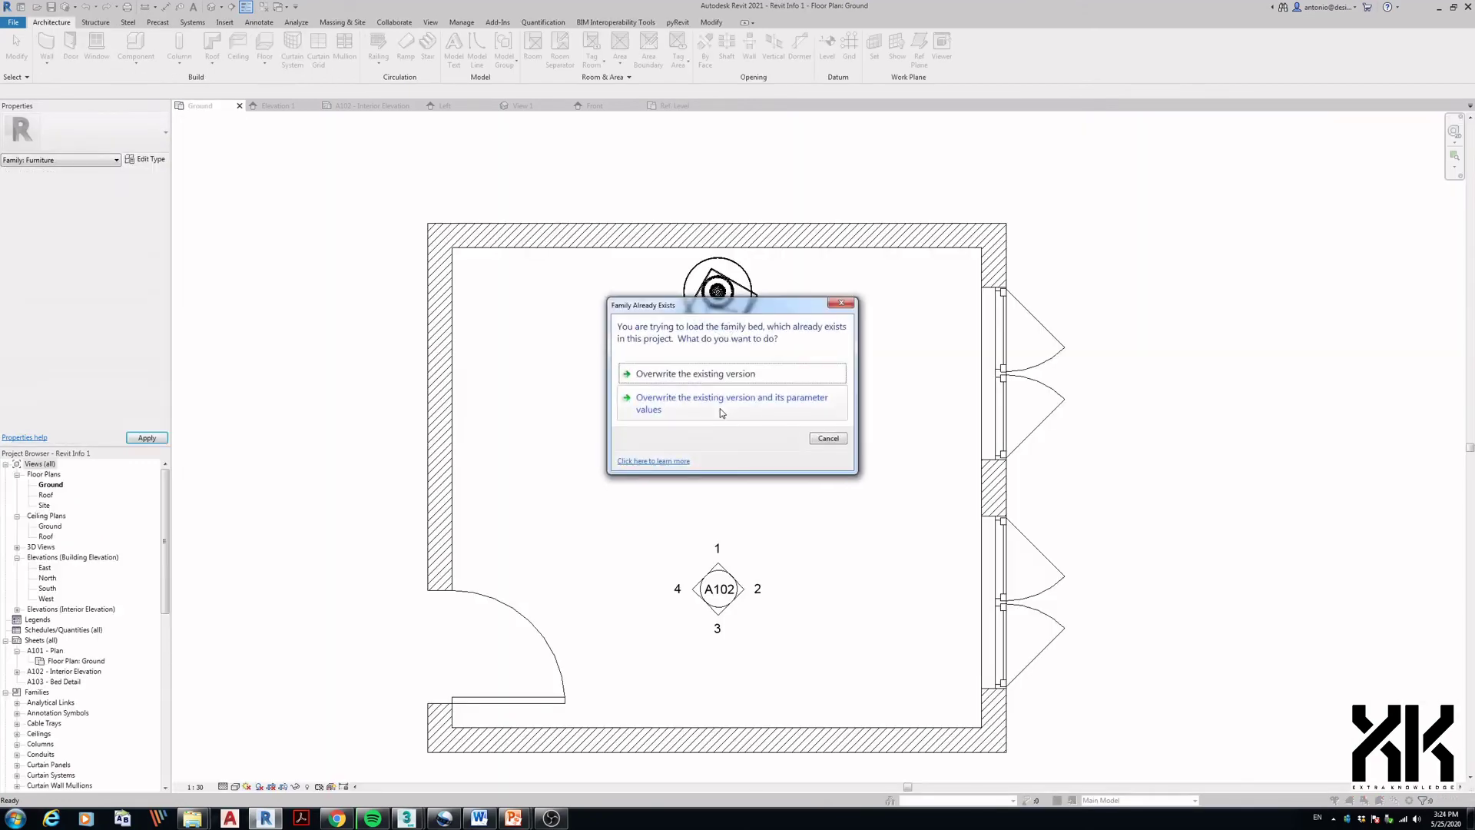
{"action": "left_click", "coordinate": [699, 373]}
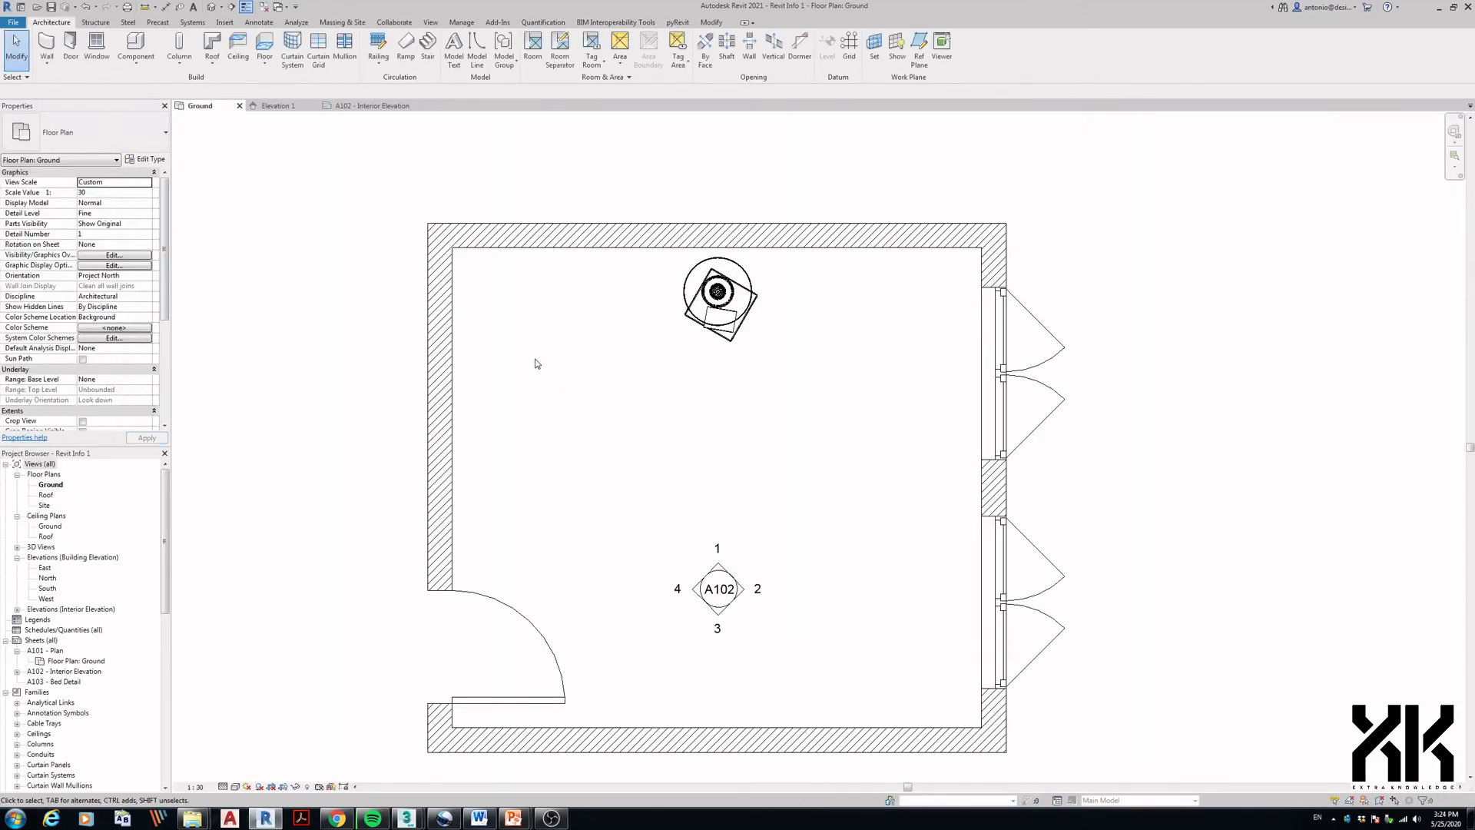
- Place the Bed component in the Ground plan with its headboard against the upper wall, aligned with the side table's centre
{"action": "left_click", "coordinate": [136, 46]}
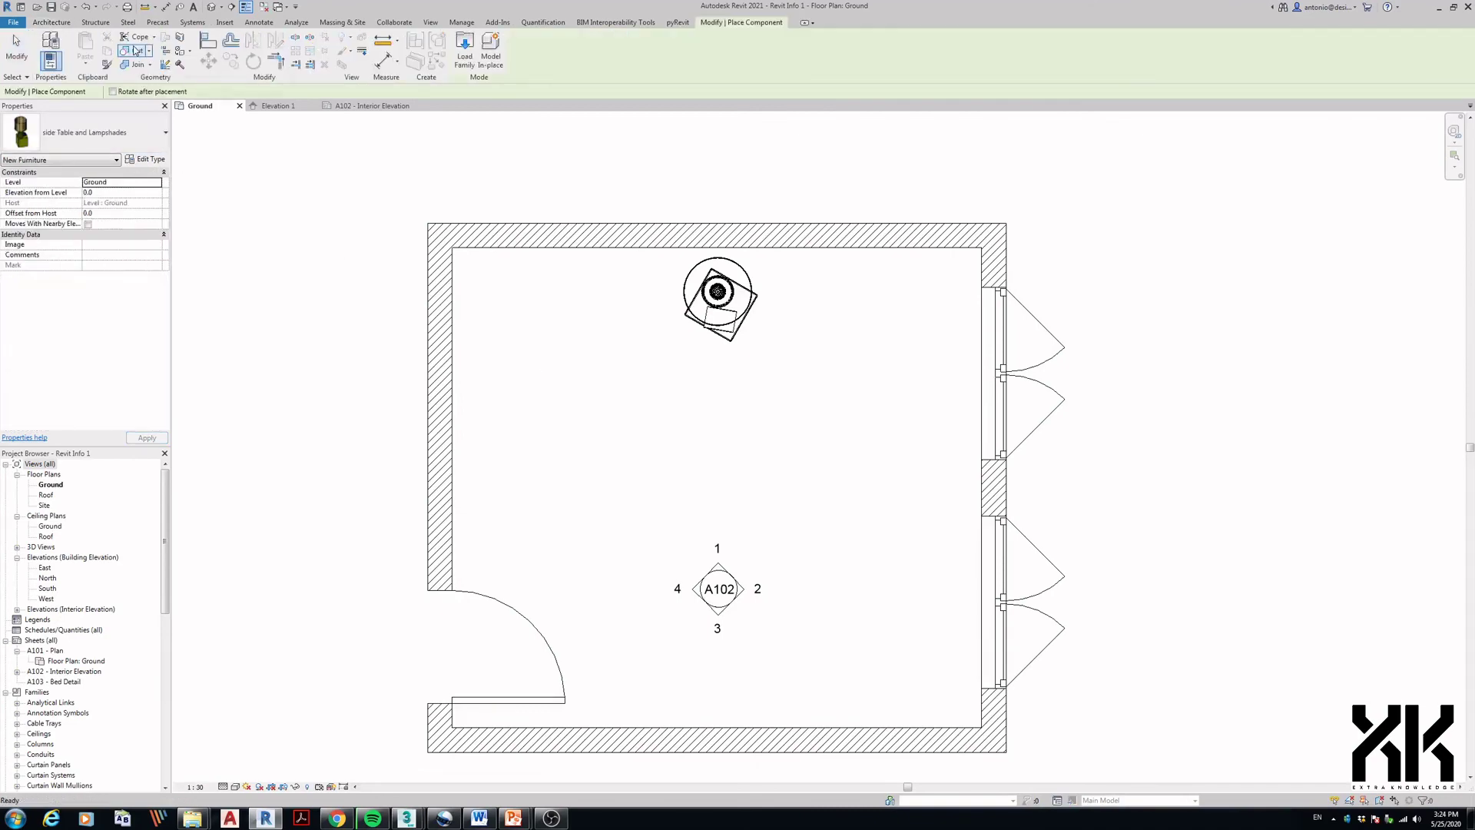
{"action": "left_click", "coordinate": [87, 141]}
{"action": "type", "text": "bed"}
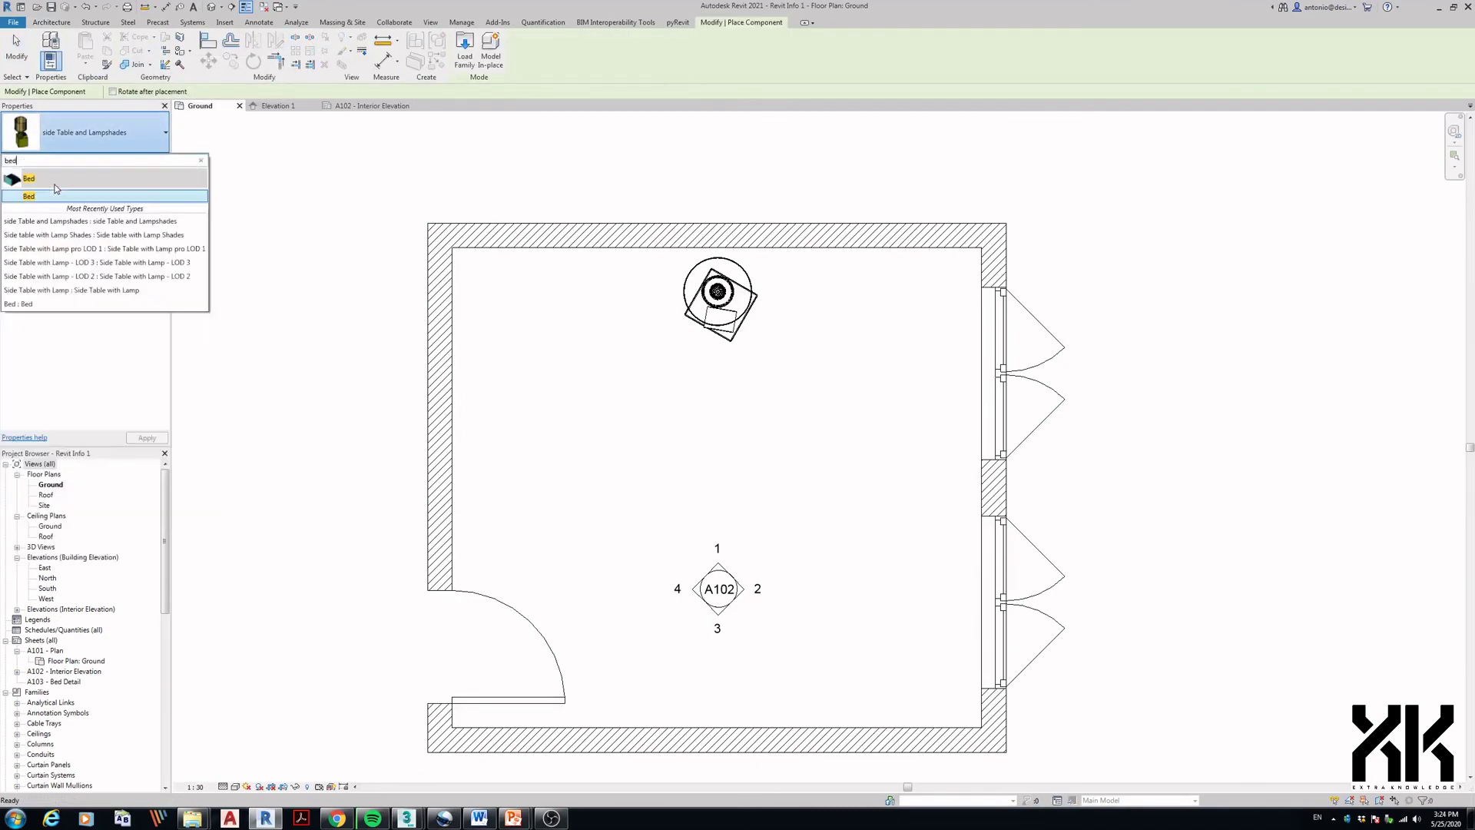
{"action": "left_click", "coordinate": [56, 196]}
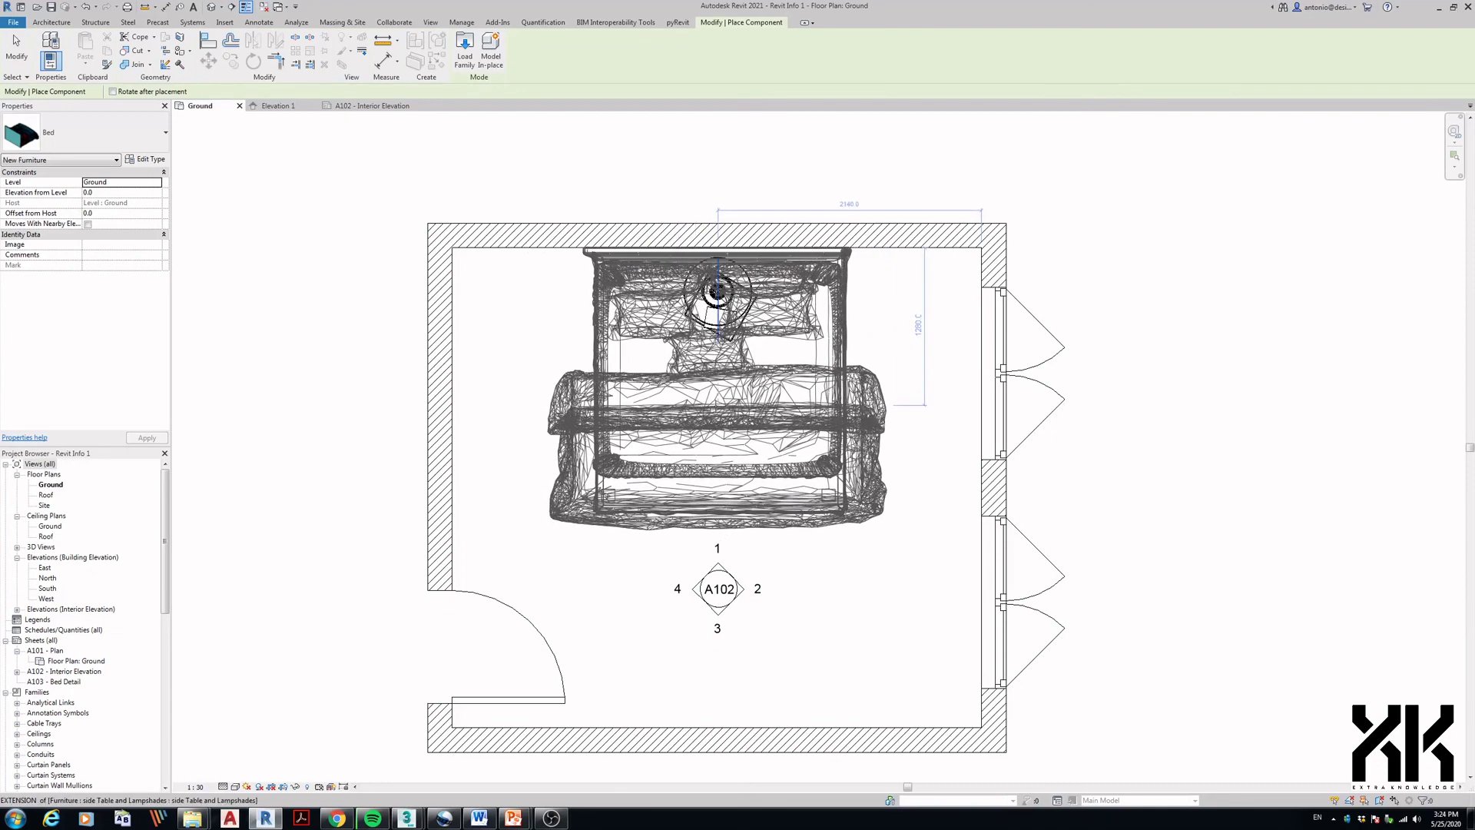
{"action": "left_click", "coordinate": [717, 292]}
{"action": "key", "text": "Escape"}
{"action": "key", "text": "Escape"}
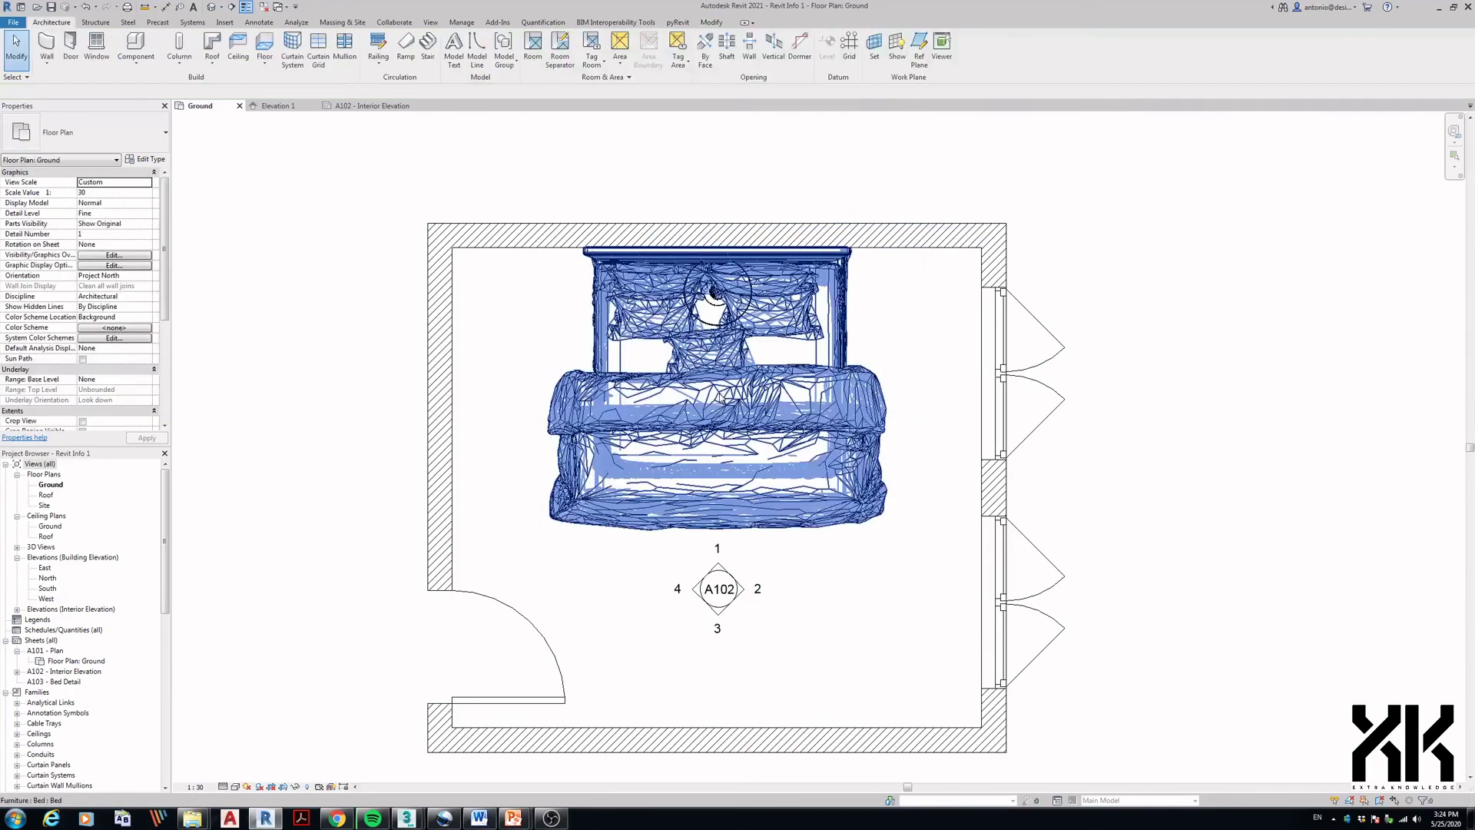
- Select the side table with lampshades under the bed and move it horizontally to the left side of the headboard
{"action": "left_click", "coordinate": [715, 293]}
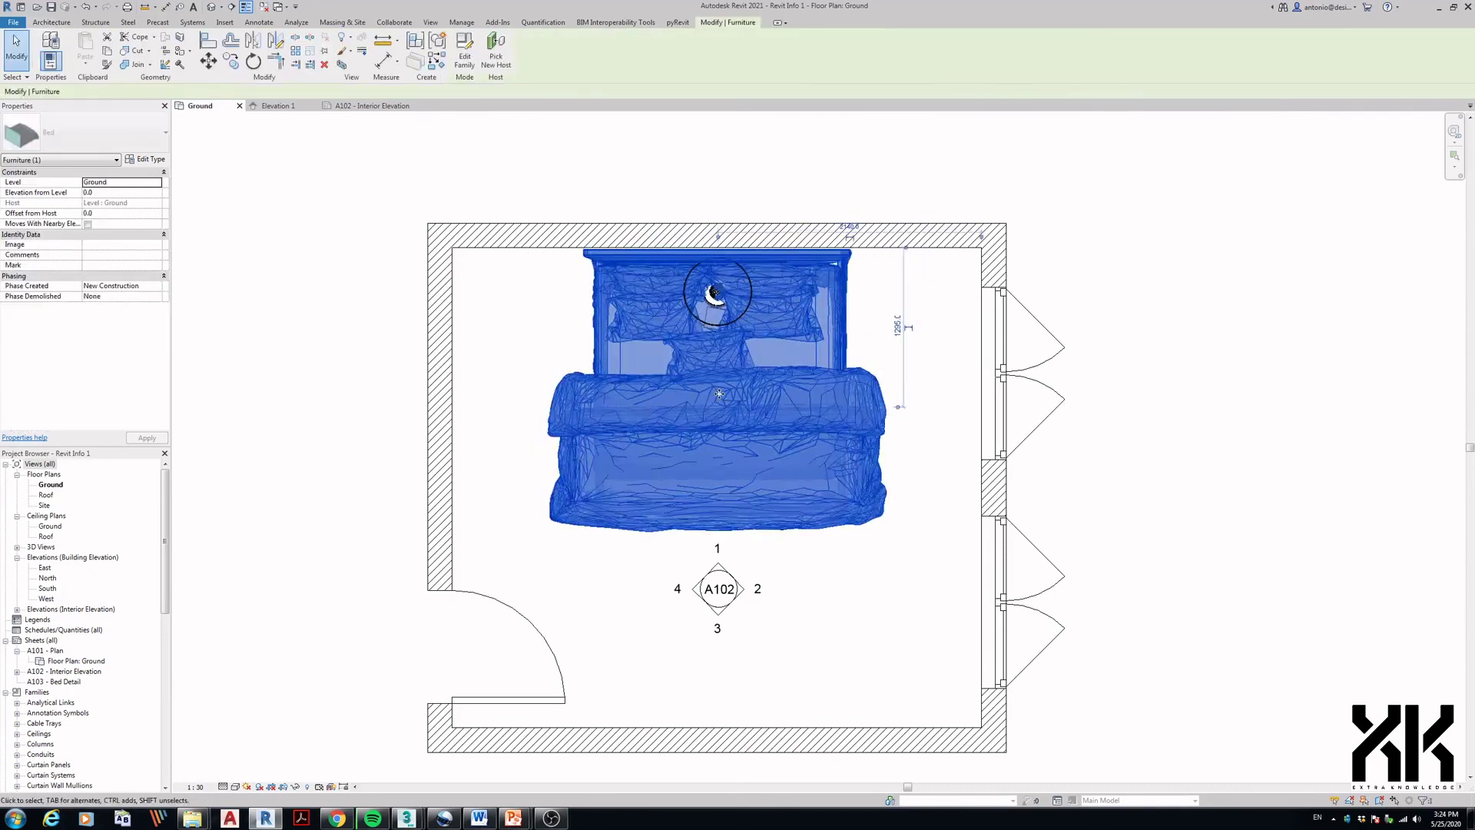
{"action": "left_click", "coordinate": [658, 172]}
{"action": "left_click", "coordinate": [716, 292]}
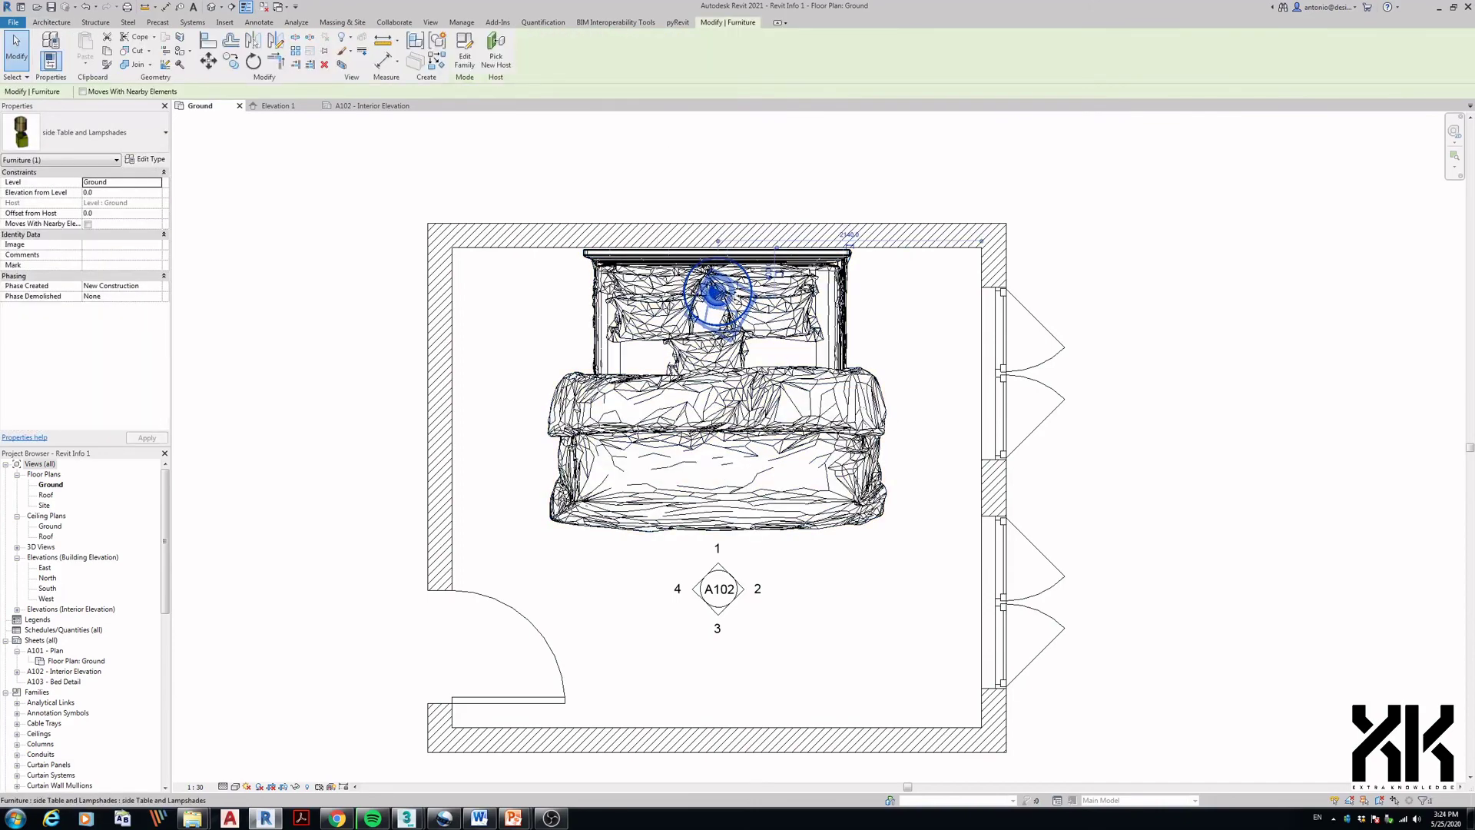
{"action": "left_click_drag", "start_coordinate": [734, 297], "coordinate": [550, 292]}
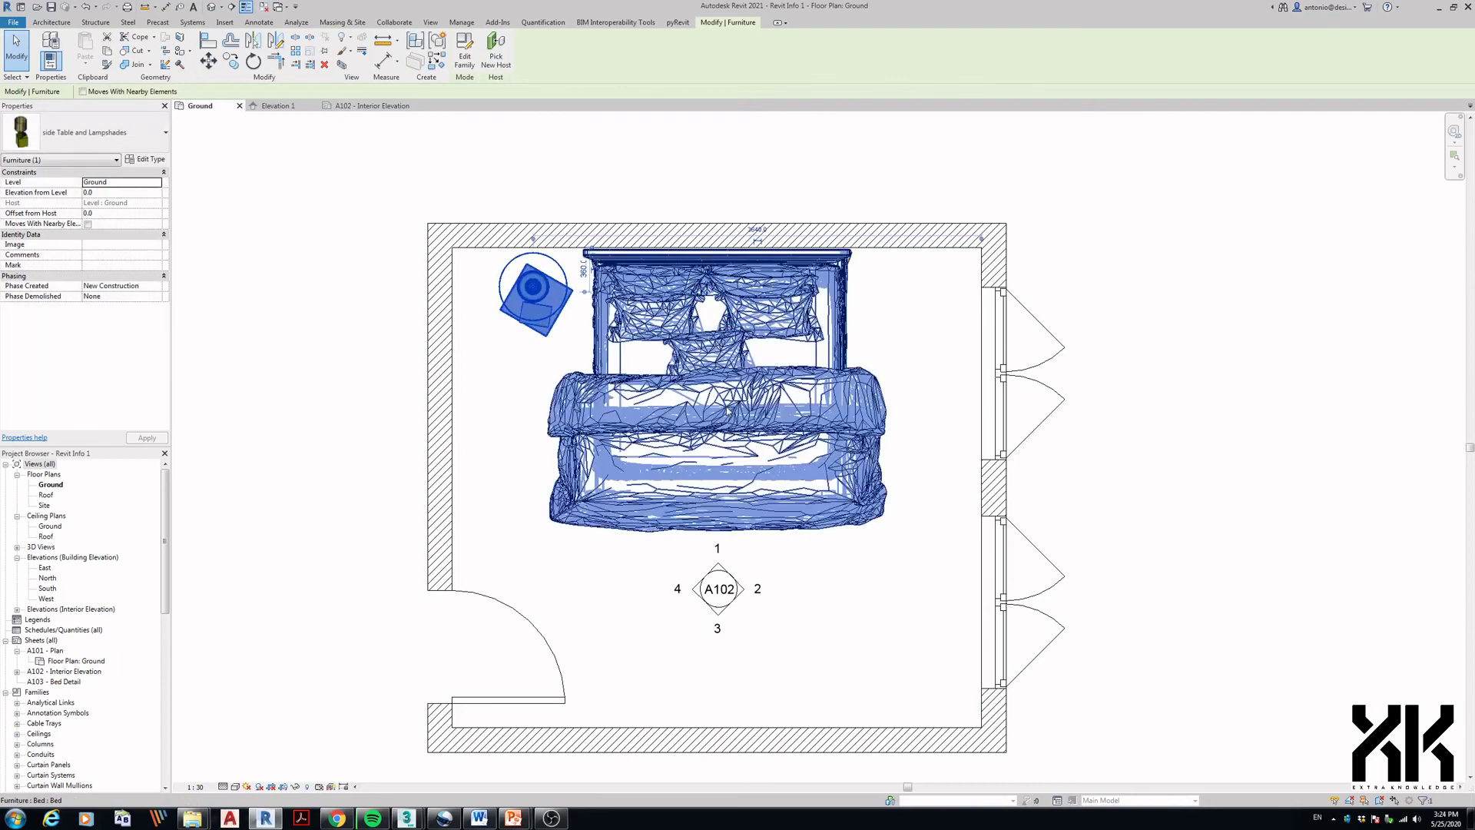
- Mirror the side table with lampshades about the bed's vertical centreline to place a copy on the other side of the headboard
{"action": "key", "text": "m"}
{"action": "key", "text": "m"}
{"action": "left_click", "coordinate": [718, 354]}
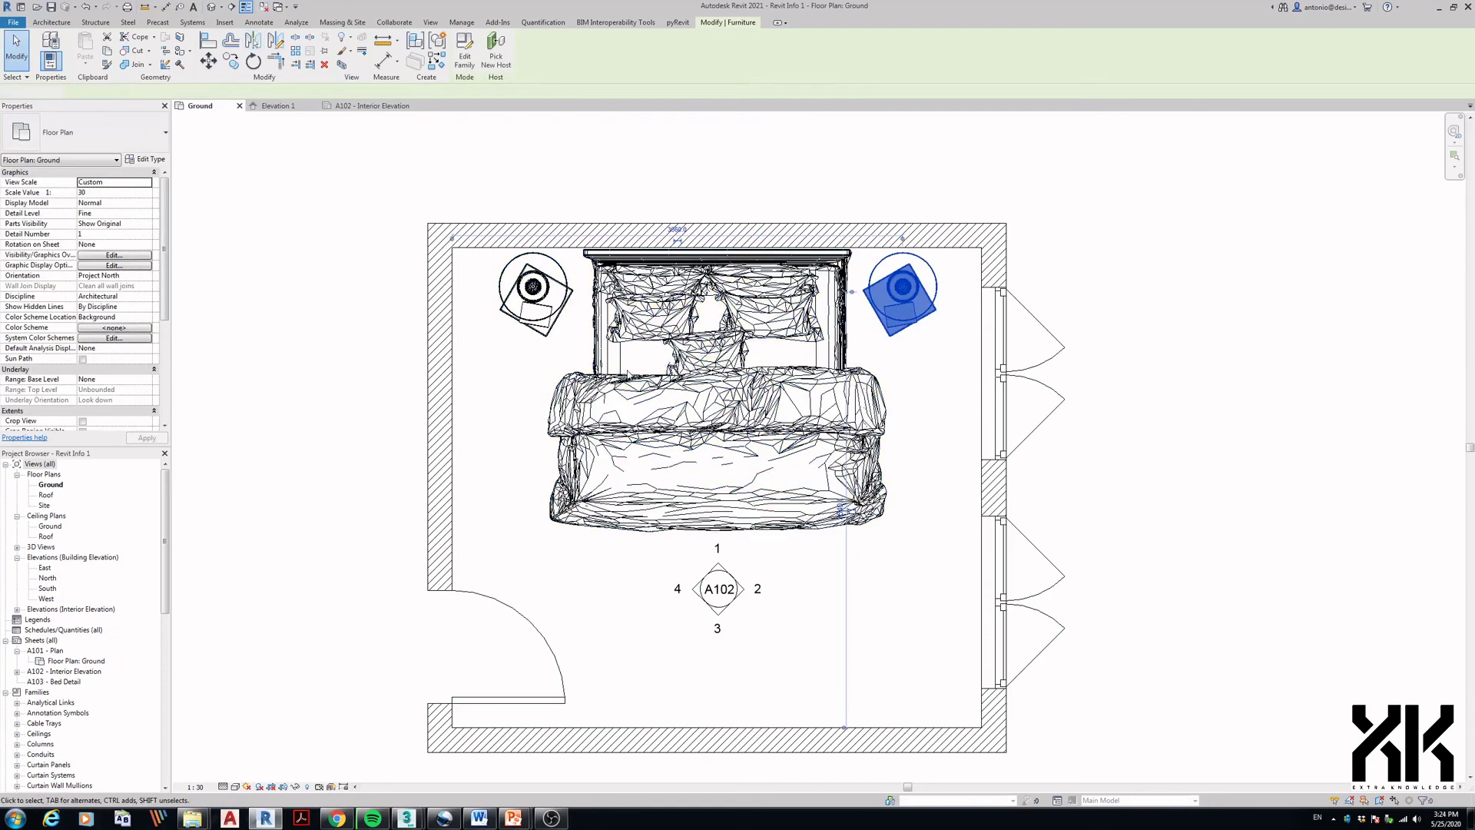
{"action": "left_click", "coordinate": [654, 568]}
{"action": "scroll", "coordinate": [655, 568], "scroll_direction": "down", "scroll_amount": 3}
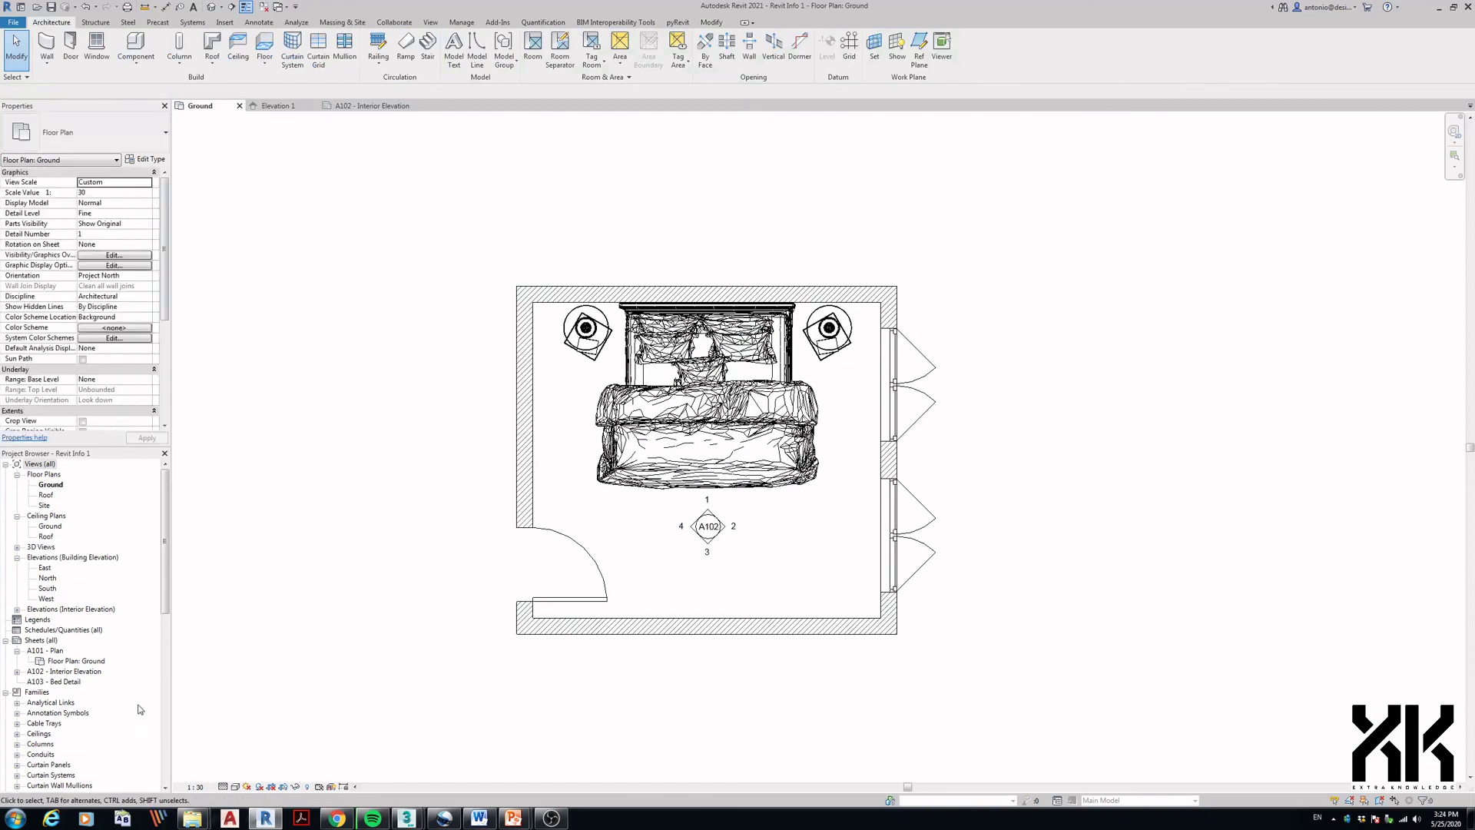
- Open the sheet A102 - Interior Elevation and select all four elevation viewports together
{"action": "left_click", "coordinate": [75, 672]}
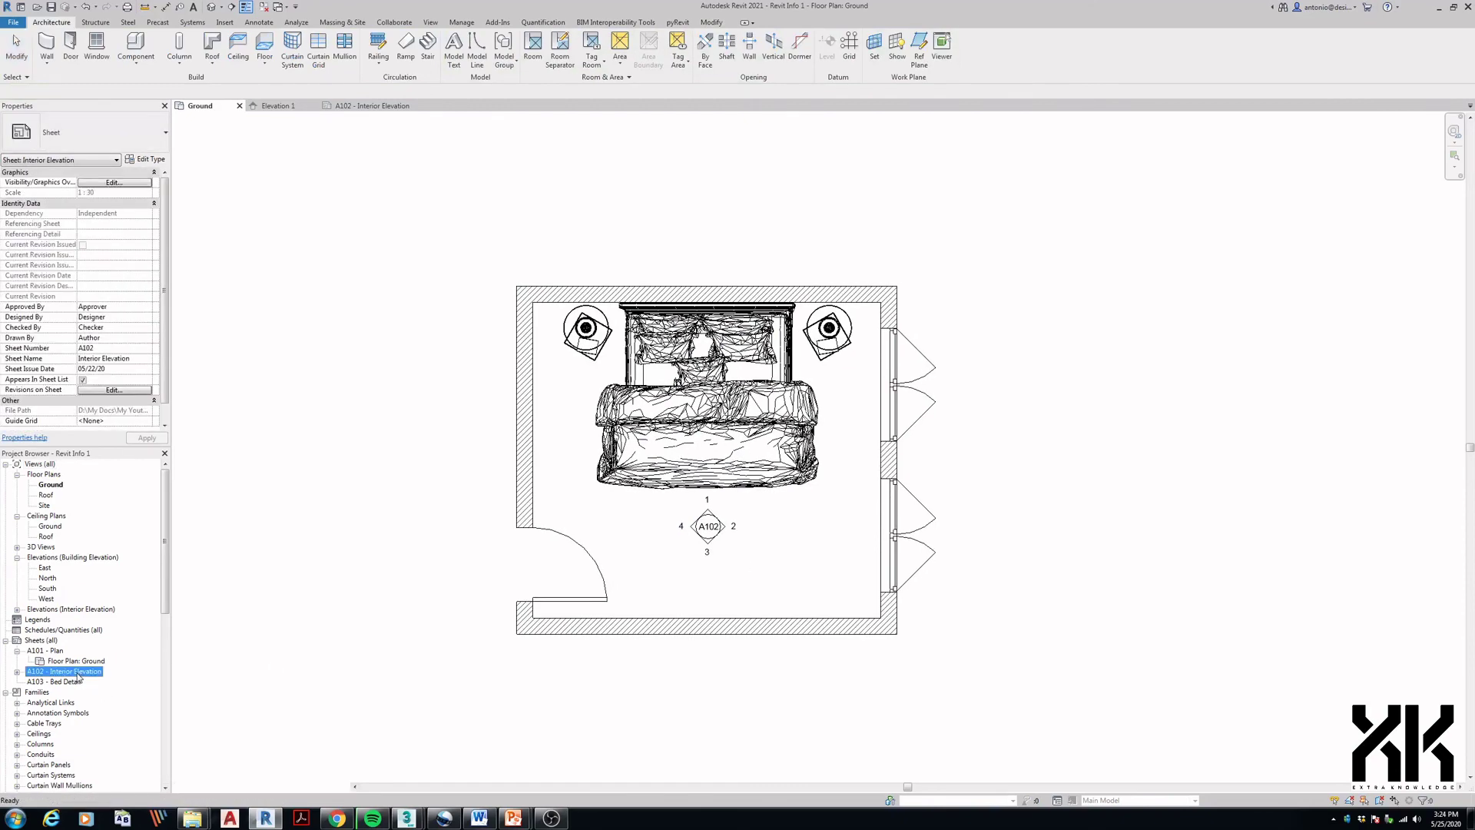
{"action": "double_click", "coordinate": [77, 673]}
{"action": "left_click", "coordinate": [680, 313]}
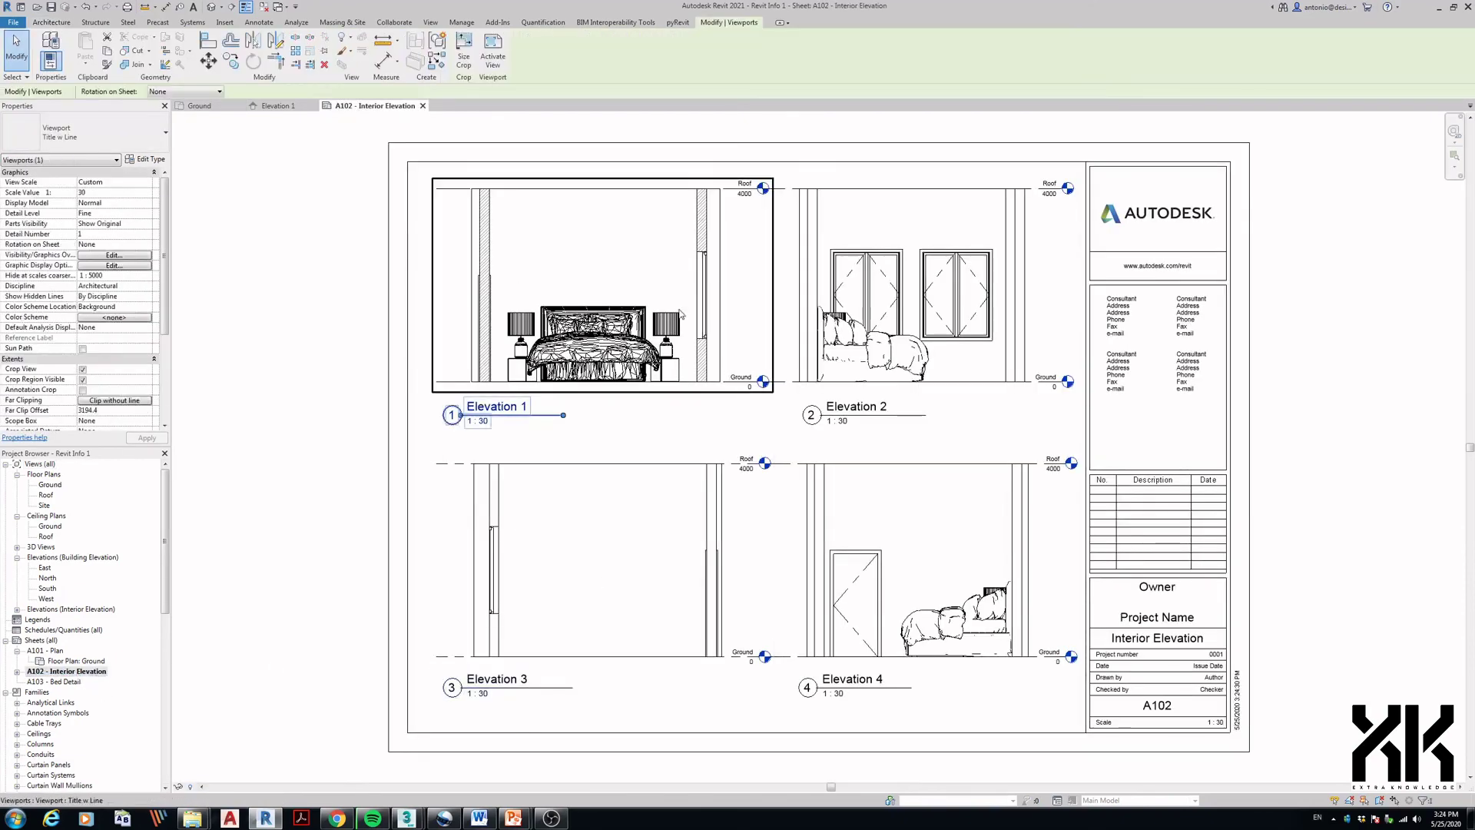
{"action": "left_click", "coordinate": [922, 307], "text": "ctrl"}
{"action": "left_click", "coordinate": [922, 569], "text": "ctrl"}
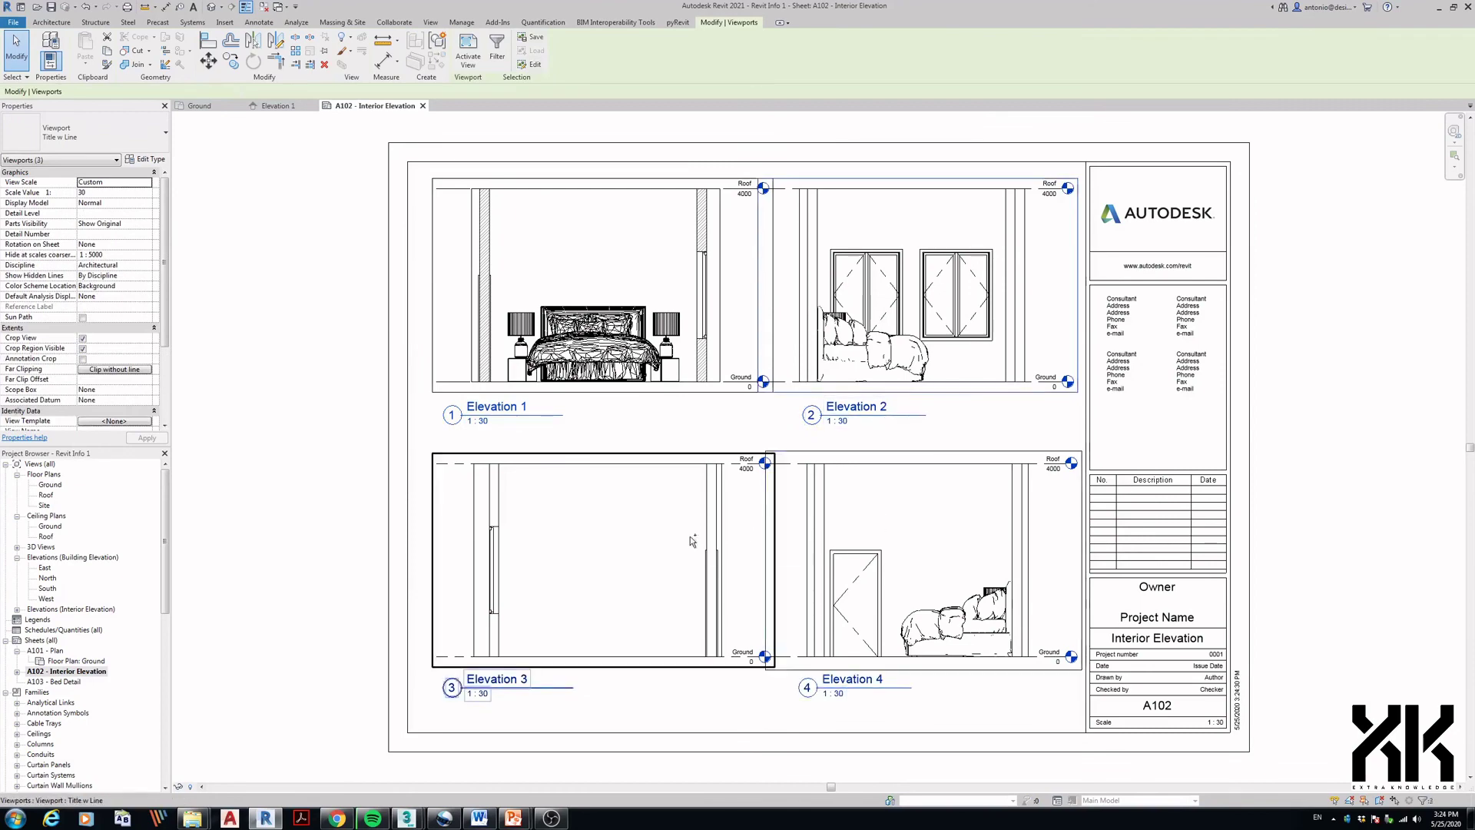
{"action": "left_click", "coordinate": [693, 541], "text": "ctrl"}
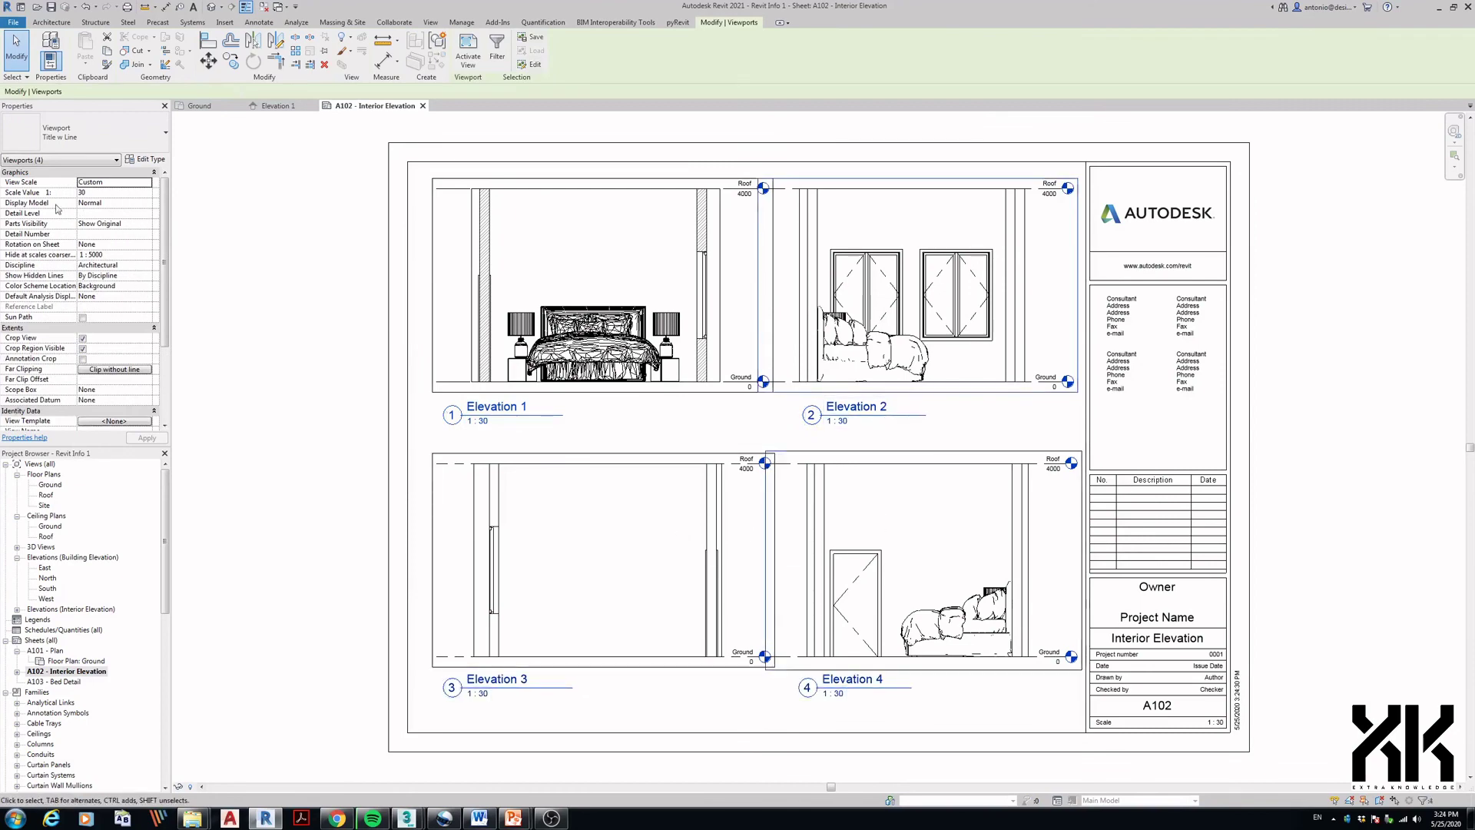
- Set the detail level of the four selected elevation viewports to Coarse
{"action": "left_click", "coordinate": [145, 214]}
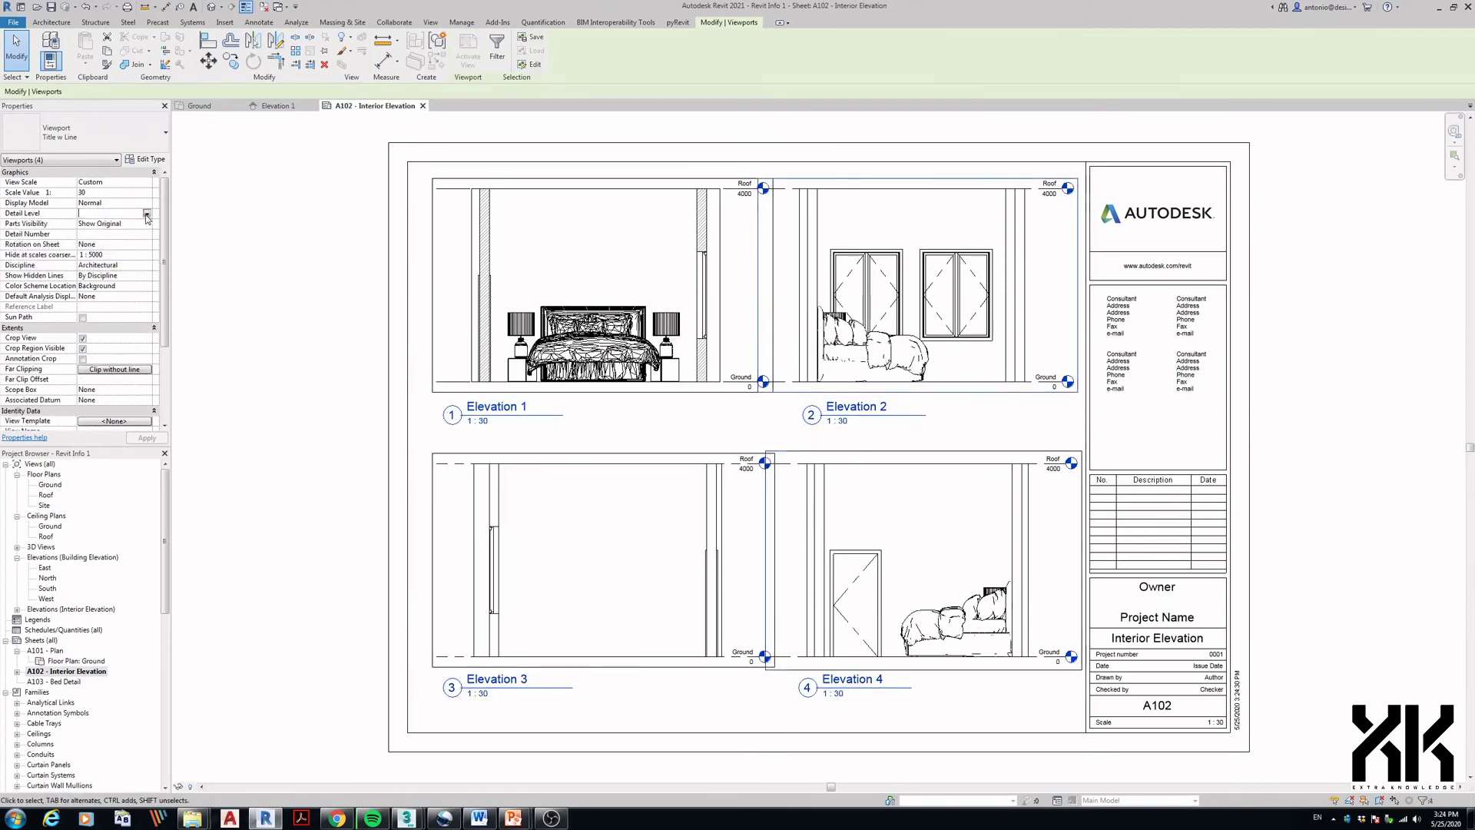
{"action": "left_click", "coordinate": [147, 214]}
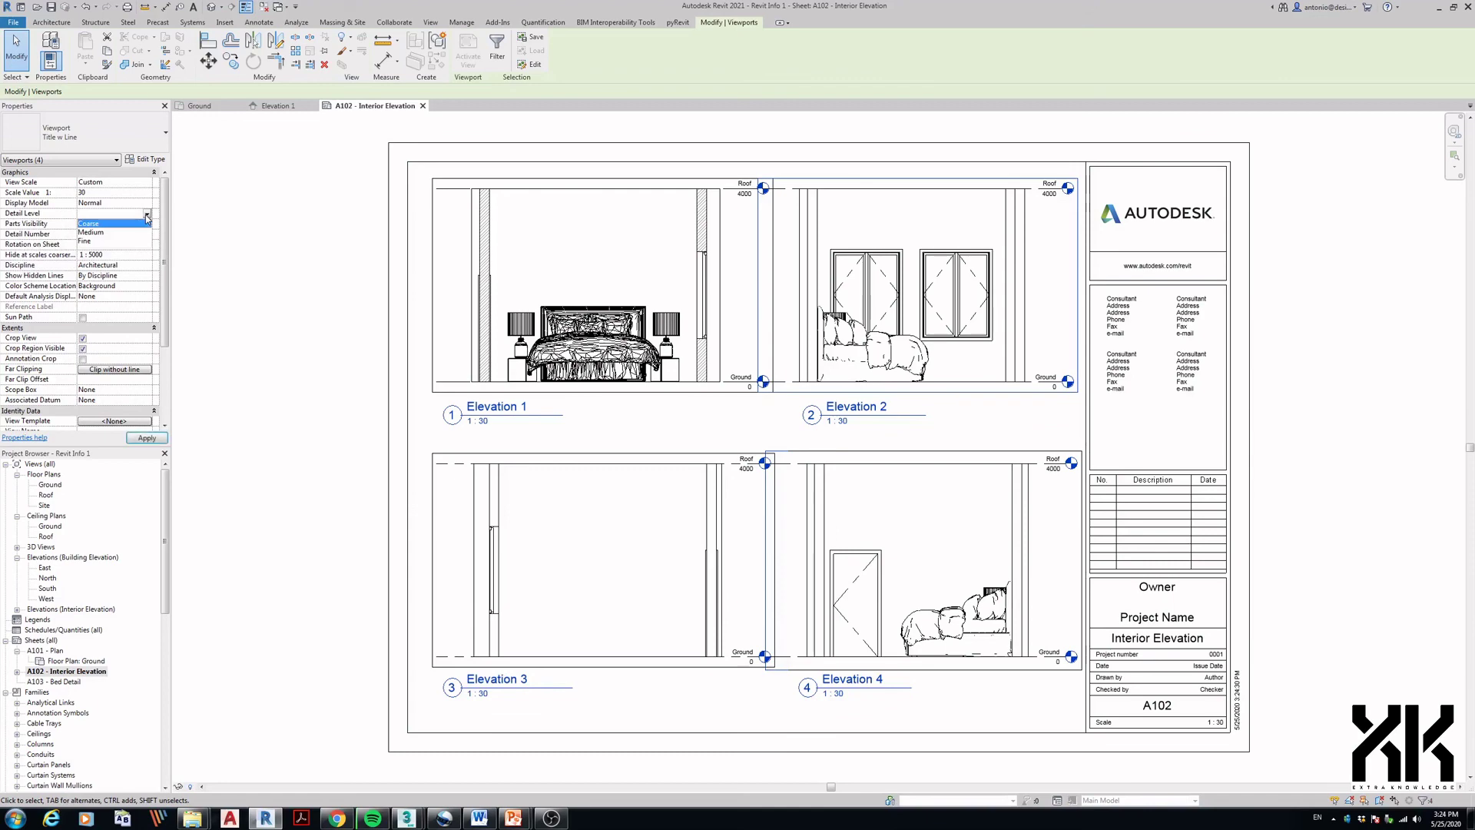
{"action": "left_click", "coordinate": [101, 224]}
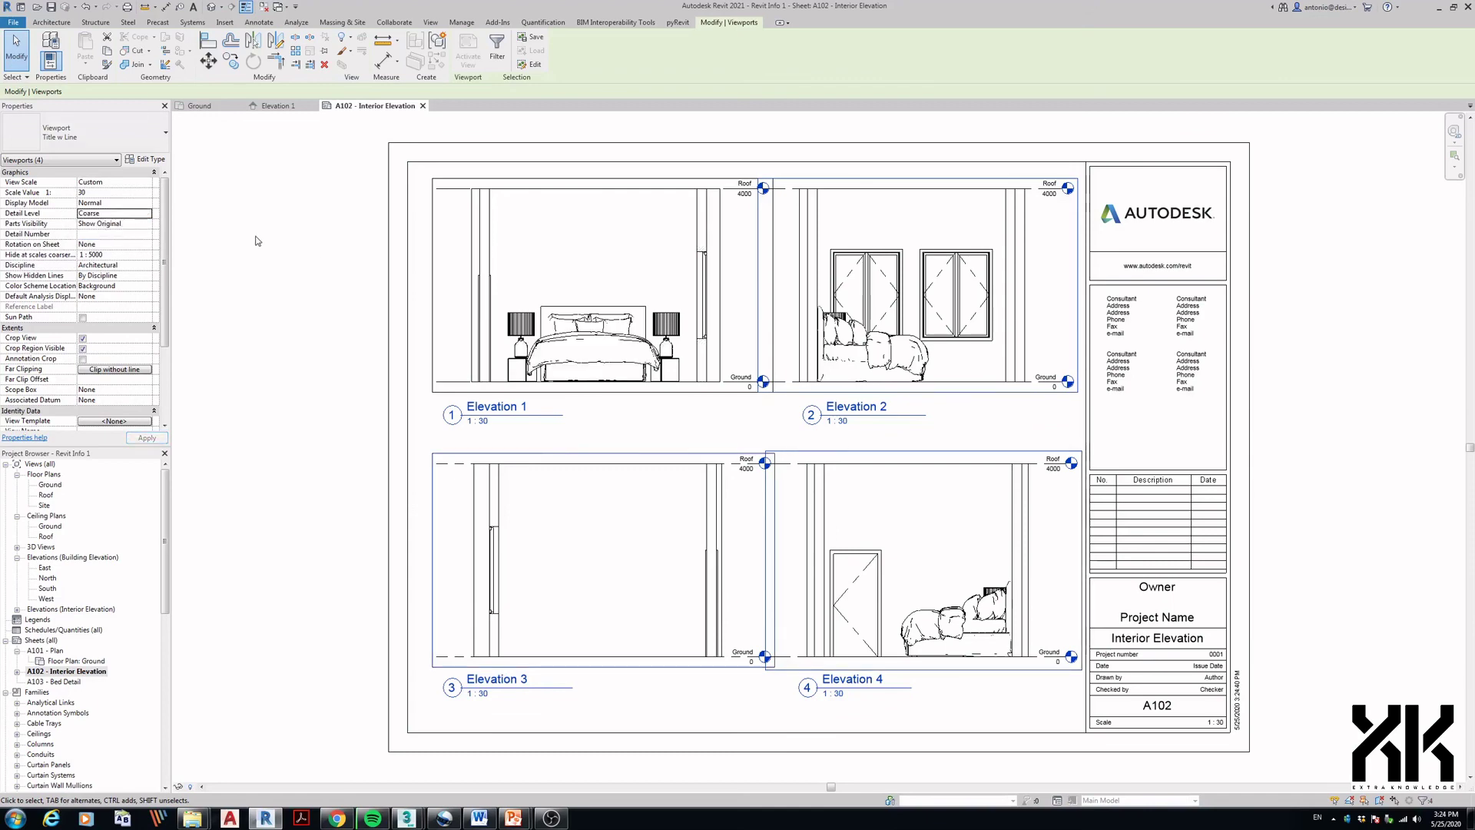
- Switch the detail level of the four selected elevation viewports to Medium
{"action": "left_click", "coordinate": [147, 213]}
{"action": "left_click", "coordinate": [146, 215]}
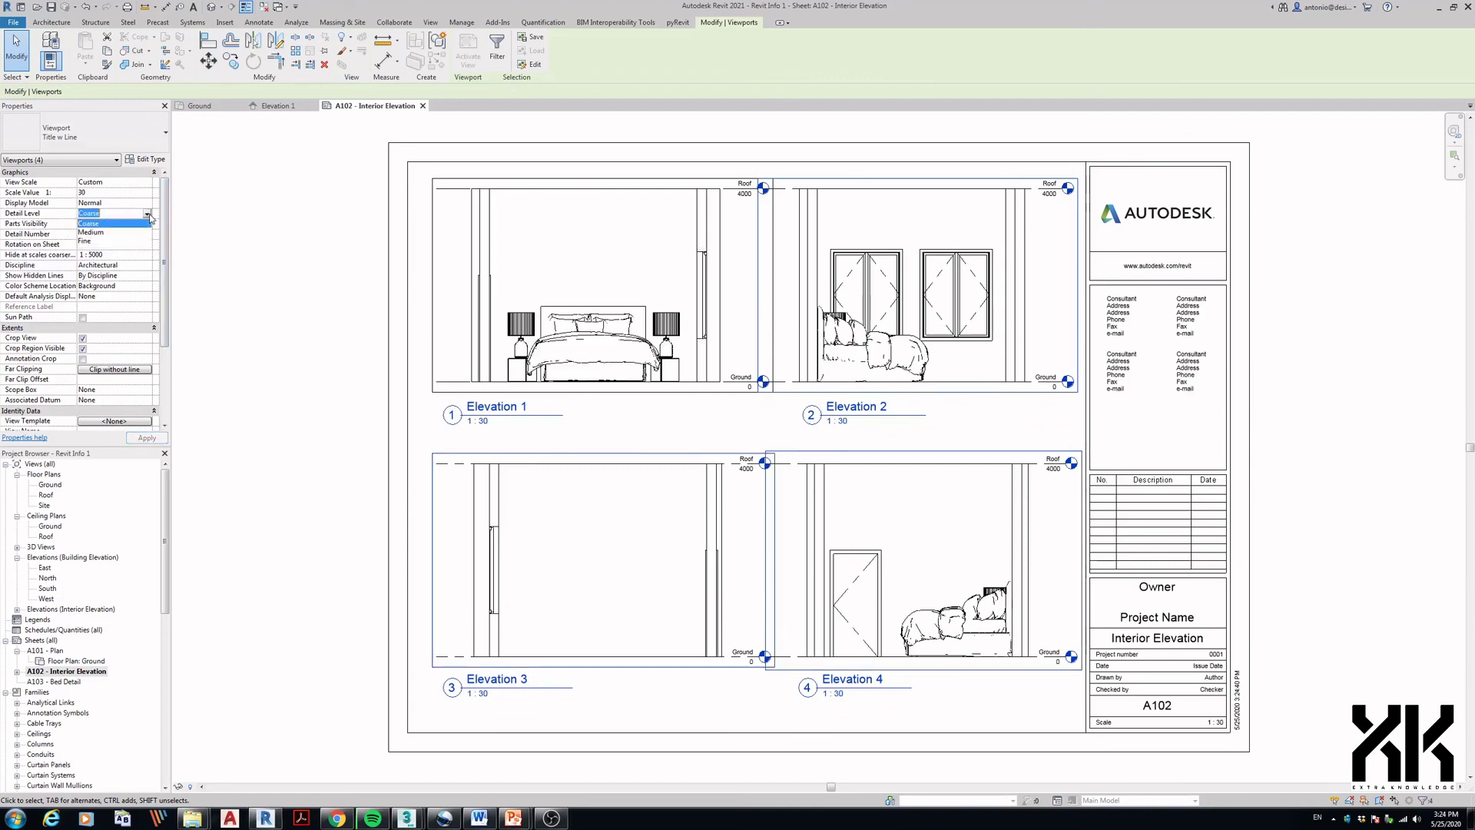
{"action": "left_click", "coordinate": [106, 233]}
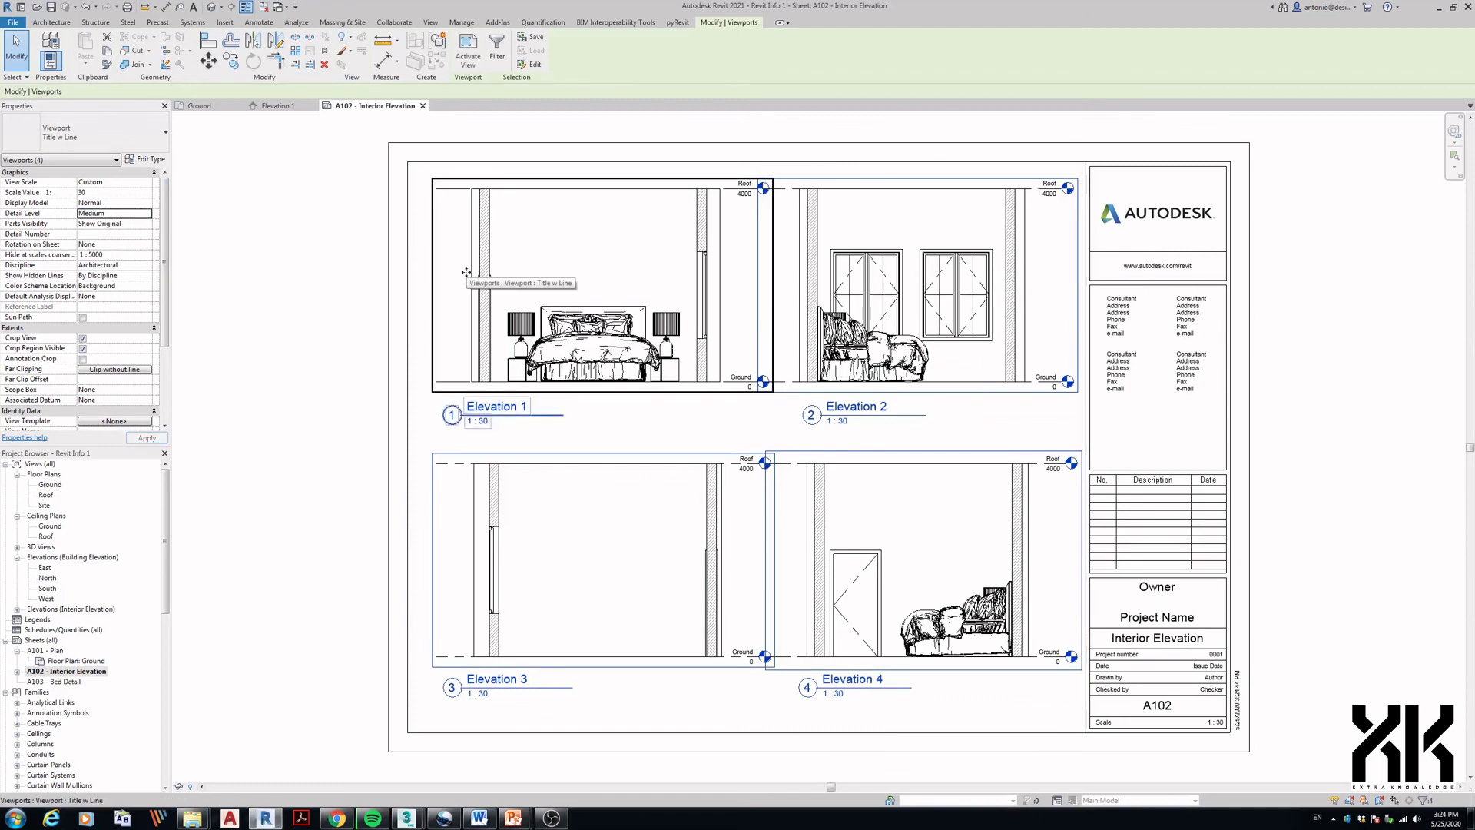
- Set the detail level of the four elevation viewports to Fine and apply the change
{"action": "left_click", "coordinate": [146, 215]}
{"action": "left_click", "coordinate": [146, 214]}
{"action": "left_click", "coordinate": [107, 243]}
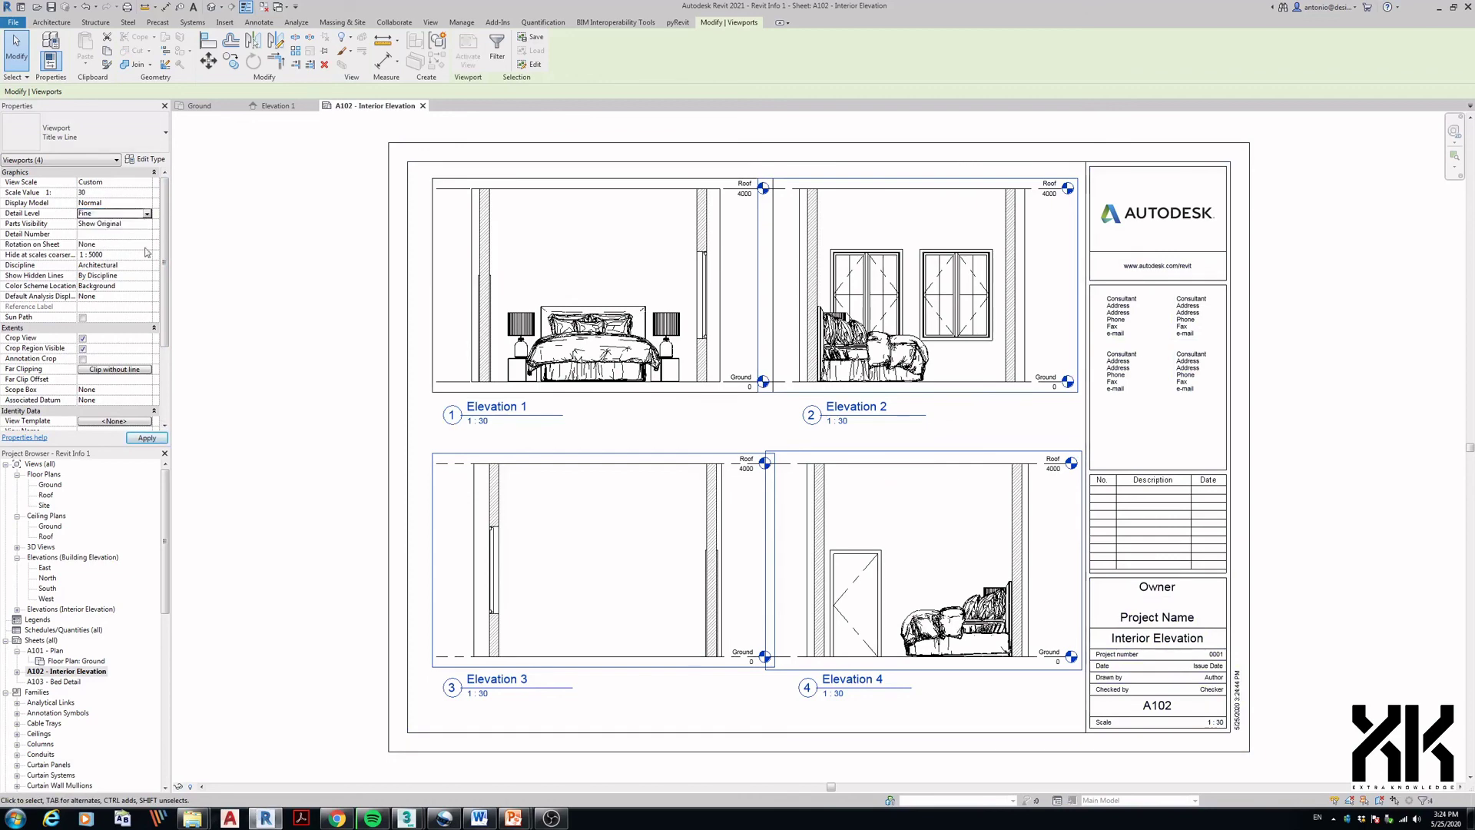
{"action": "left_click", "coordinate": [329, 302]}
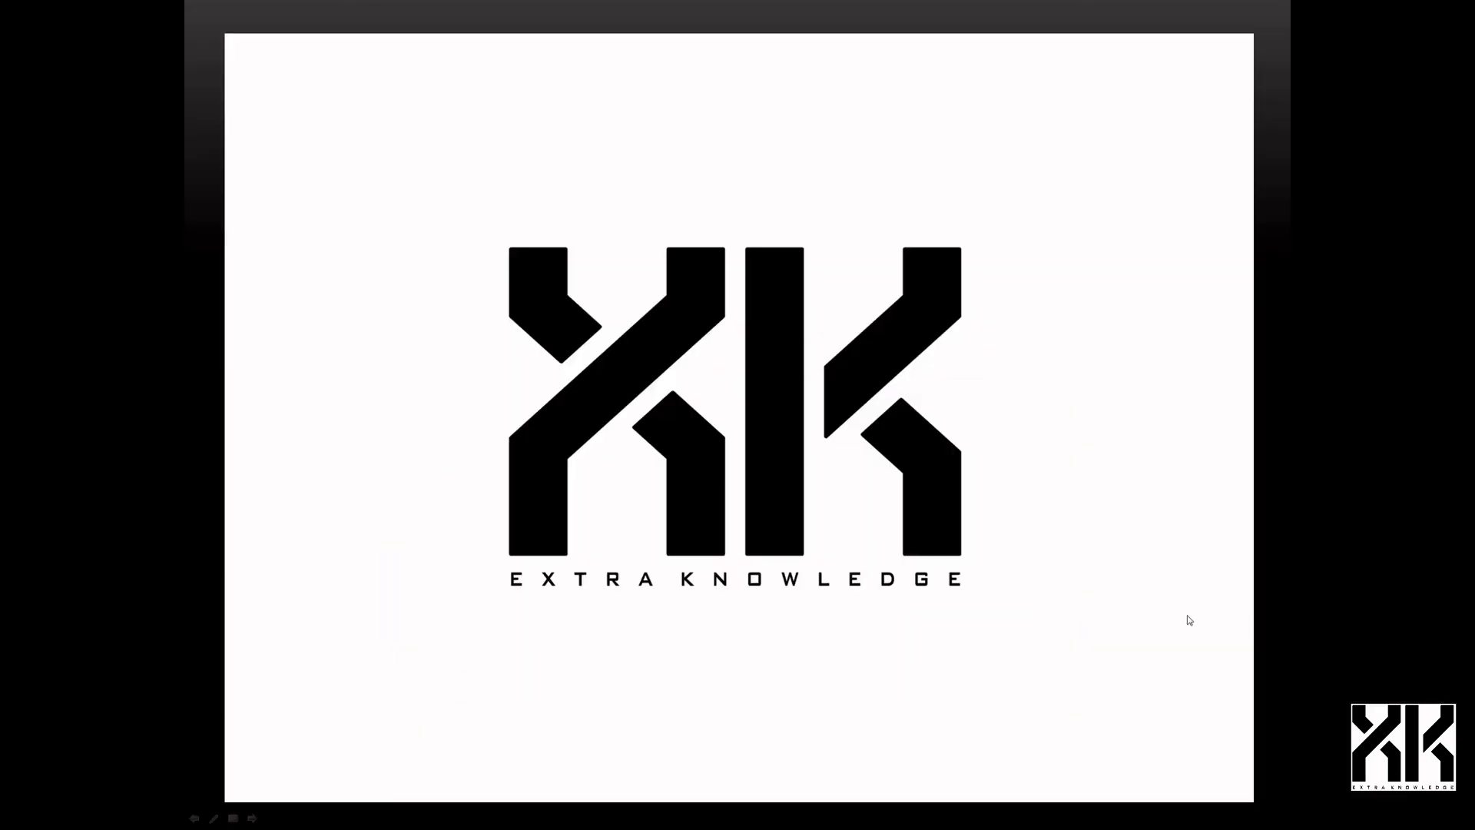
{"action": "left_click", "coordinate": [1395, 610]}
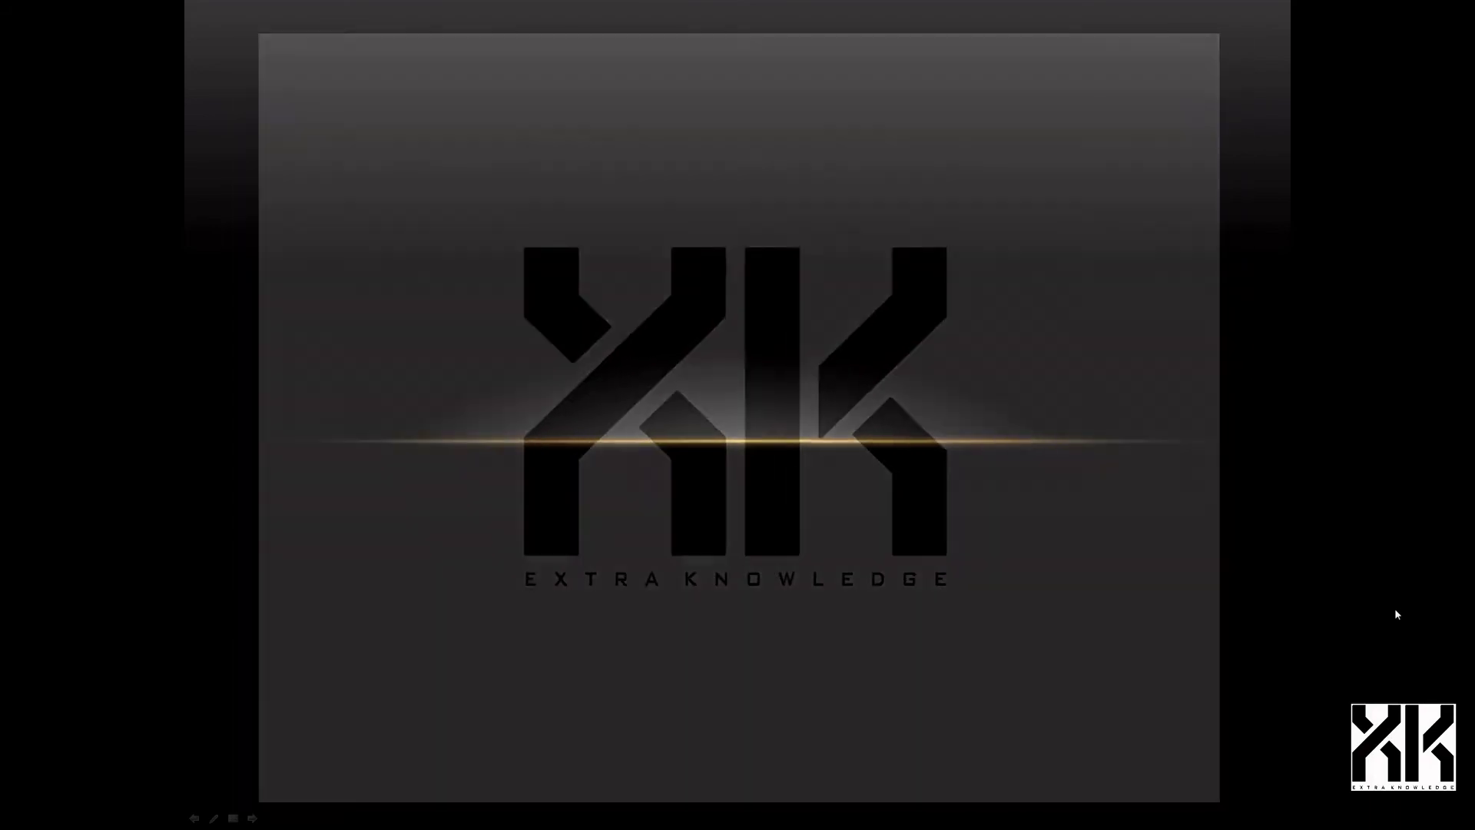